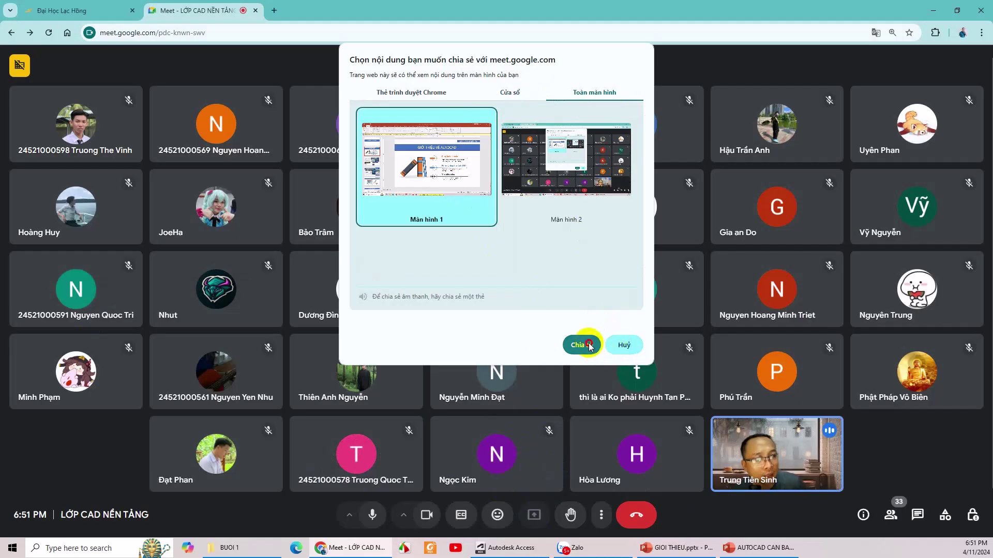
Share the screen with the class, showing the 'AUTOCAD CAN BAN.pptx' welcome slide.
{"action": "left_click", "coordinate": [580, 343]}
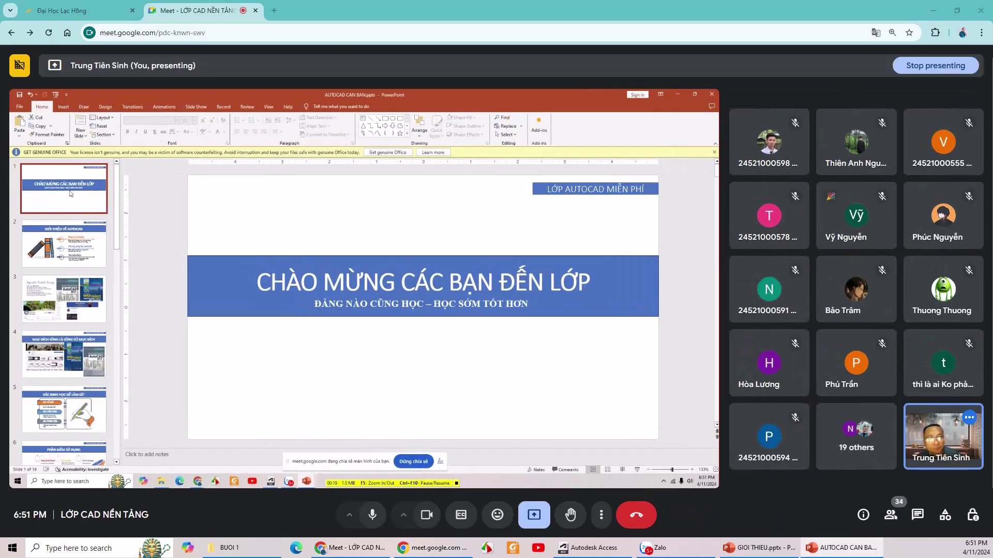
Hide the screen-sharing notice, then select the welcome slide's subtitle.
{"action": "left_click", "coordinate": [440, 464]}
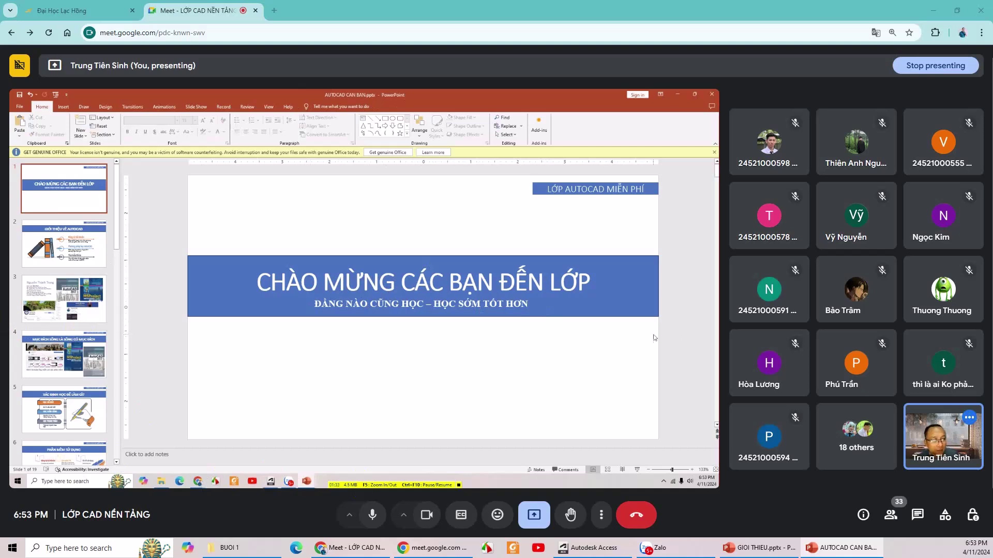
{"action": "left_click", "coordinate": [391, 304]}
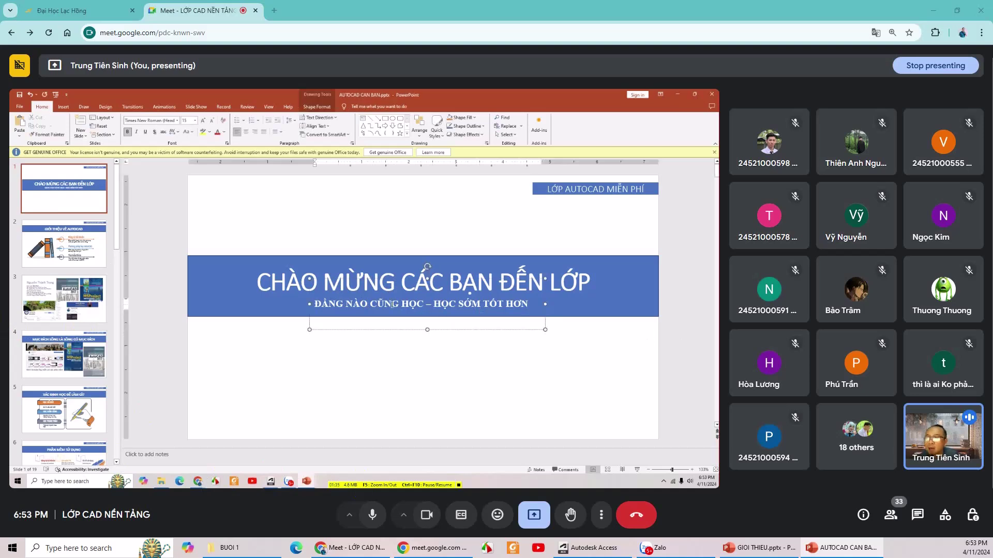
{"action": "left_click", "coordinate": [690, 308]}
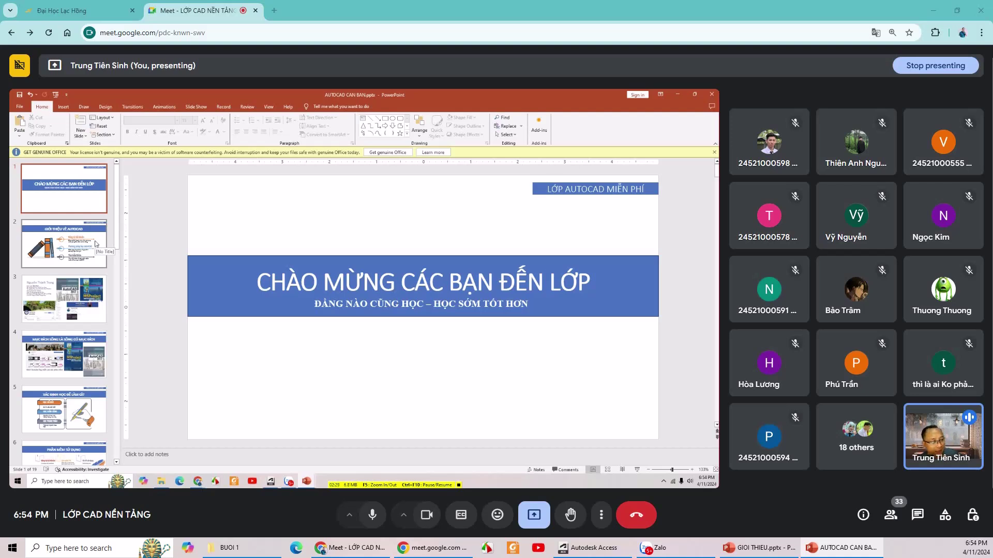
{"action": "left_click", "coordinate": [890, 515]}
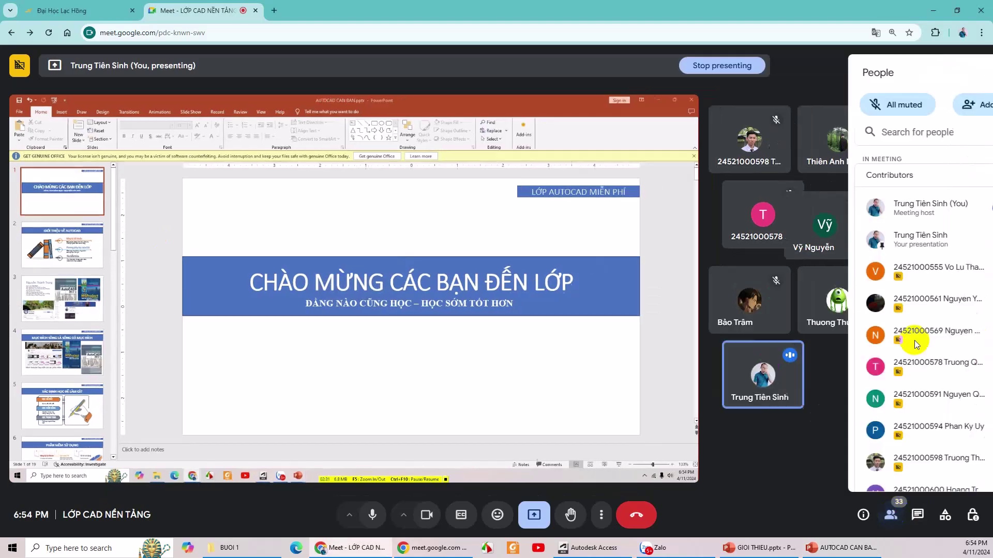
{"action": "scroll", "coordinate": [901, 277], "scroll_direction": "down", "scroll_amount": 3}
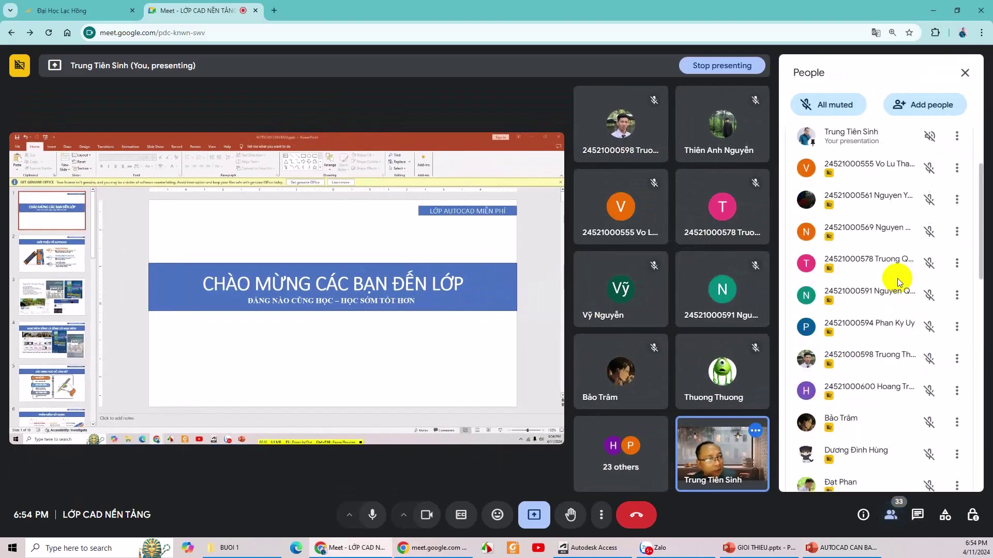
{"action": "scroll", "coordinate": [897, 278], "scroll_direction": "up", "scroll_amount": 3}
{"action": "left_click", "coordinate": [965, 73]}
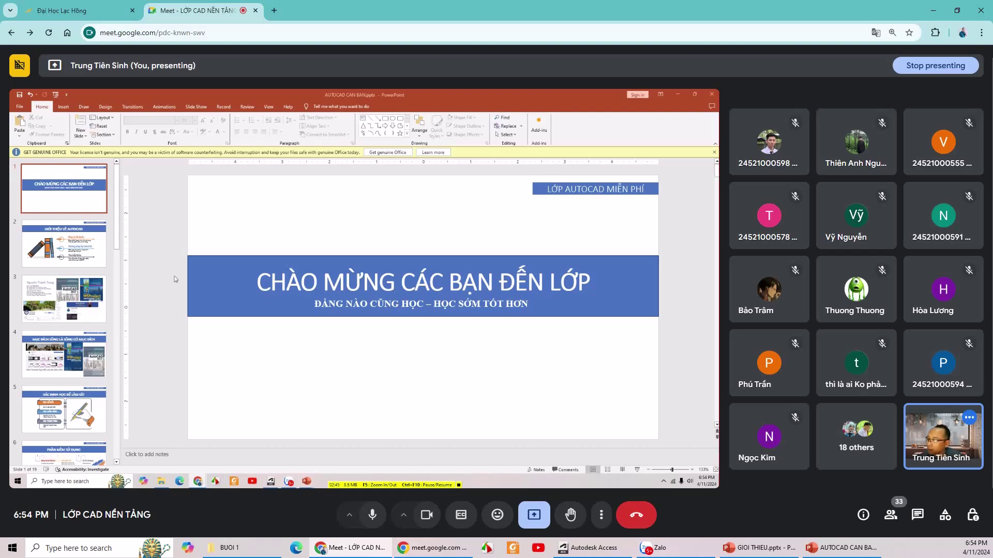
Show slide 2, GIỚI THIỆU VỀ AUTOCAD, then move on to slide 4 on learning purpose.
{"action": "left_click", "coordinate": [390, 291]}
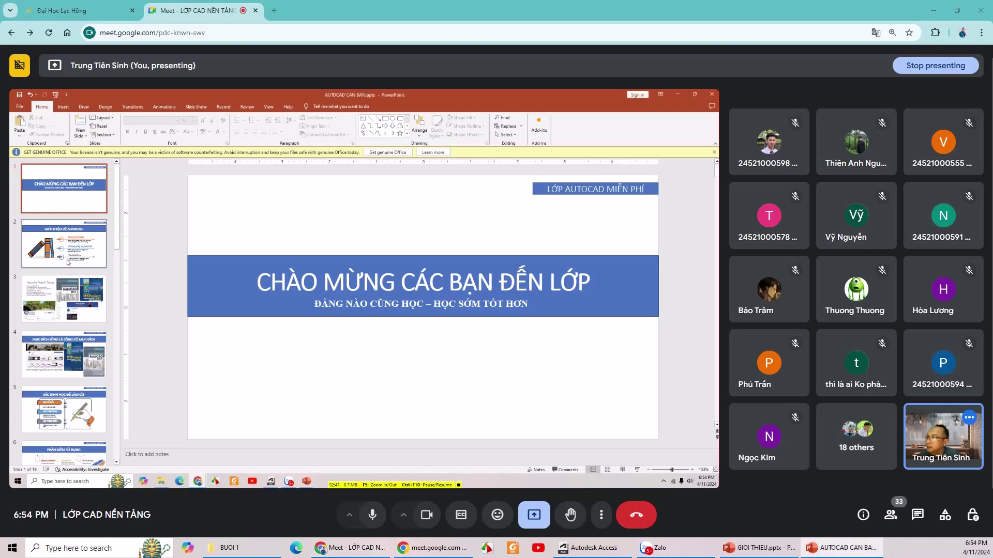
{"action": "scroll", "coordinate": [155, 271], "scroll_direction": "down", "scroll_amount": 1}
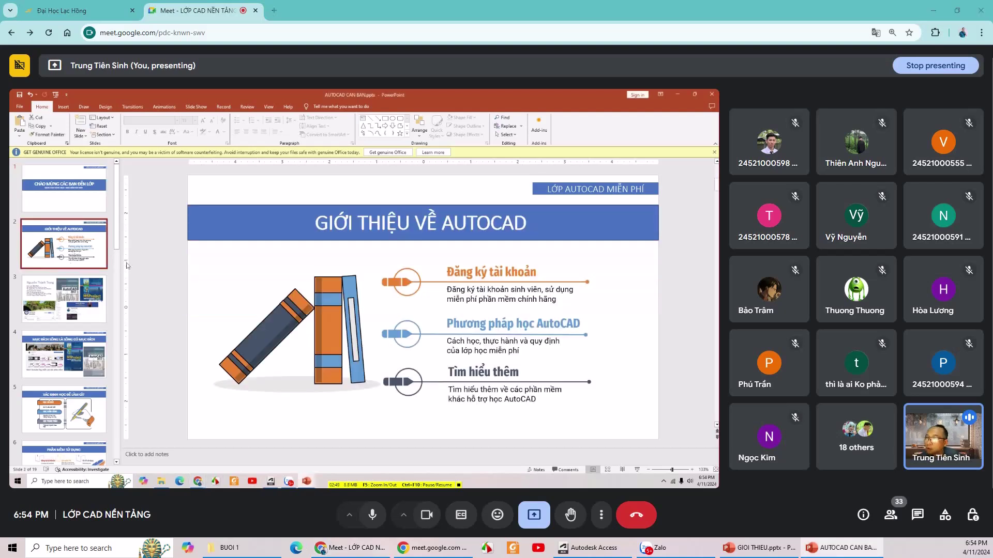
{"action": "left_click", "coordinate": [466, 271]}
{"action": "left_click", "coordinate": [673, 281]}
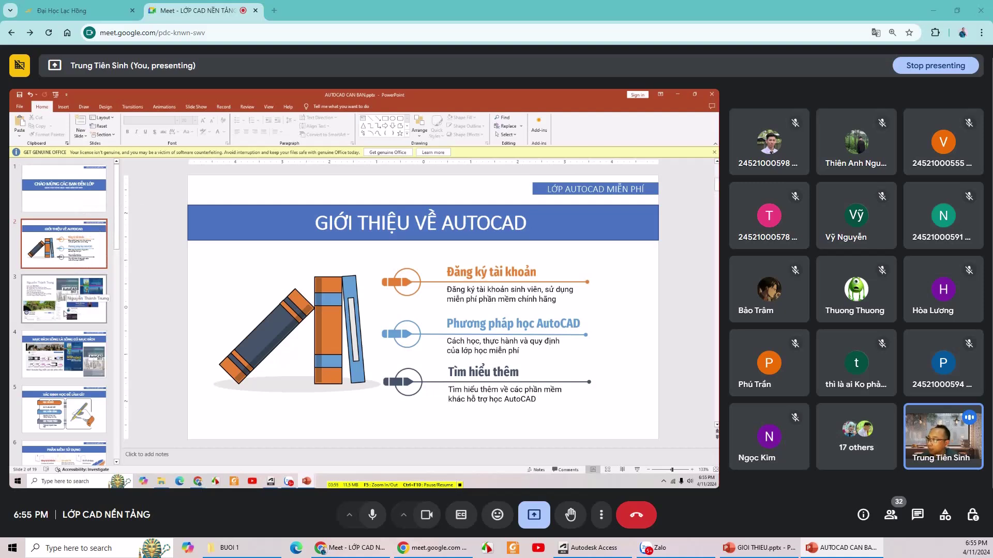
{"action": "left_click", "coordinate": [64, 362]}
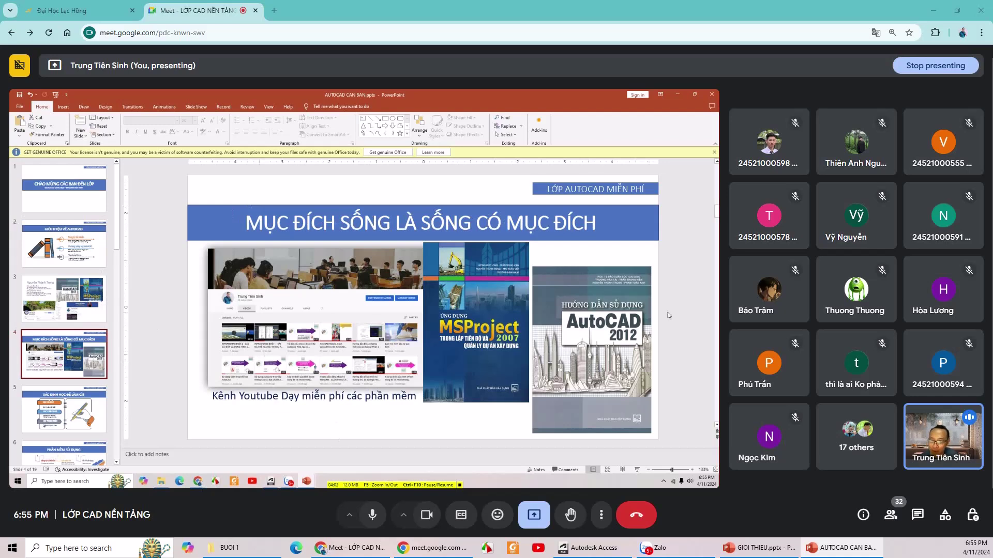
{"action": "left_click", "coordinate": [627, 314]}
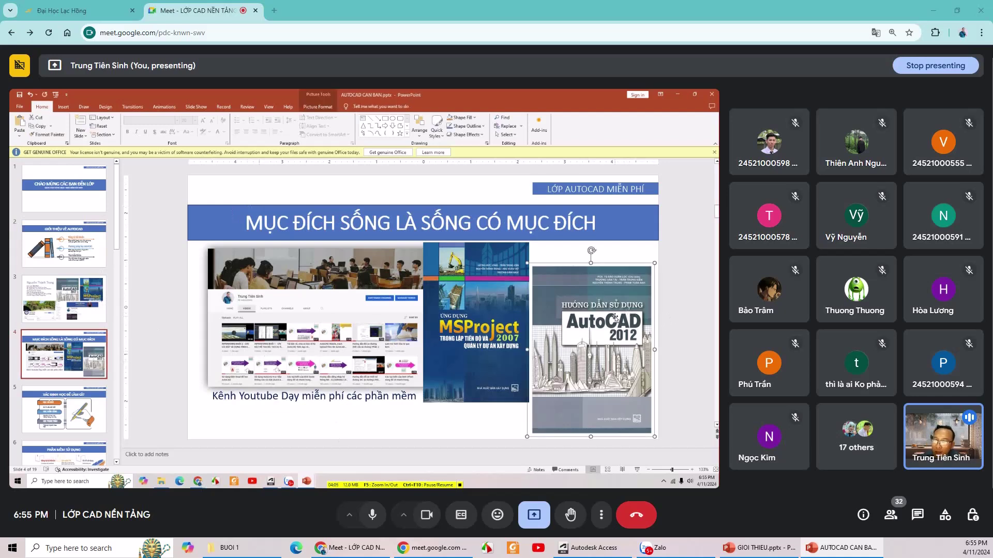
{"action": "left_click", "coordinate": [677, 306]}
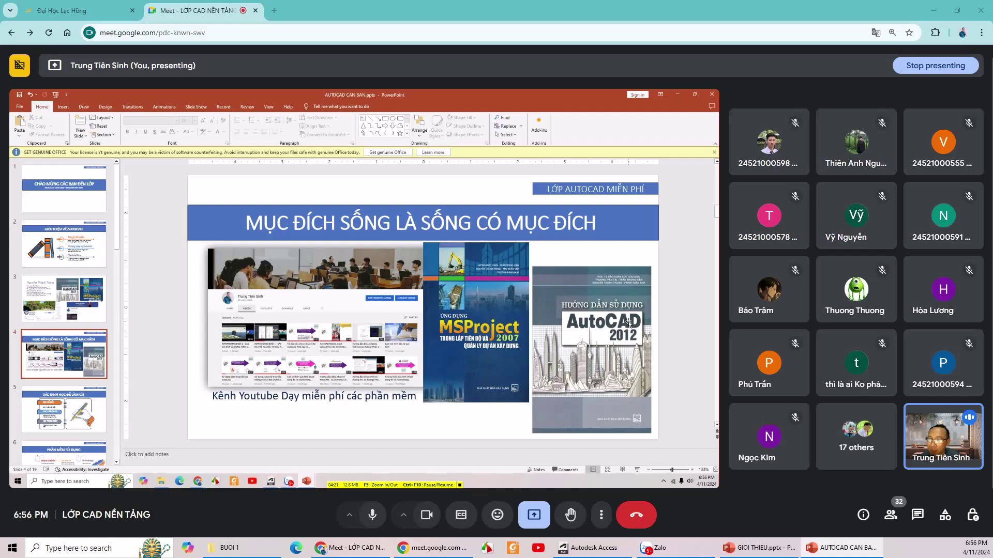
{"action": "left_click", "coordinate": [483, 325]}
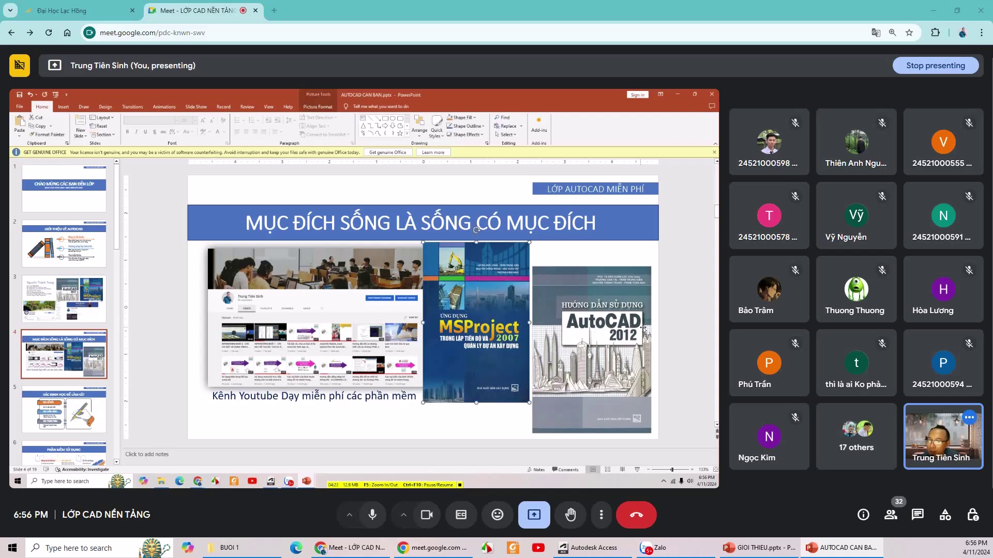
{"action": "left_click", "coordinate": [667, 325]}
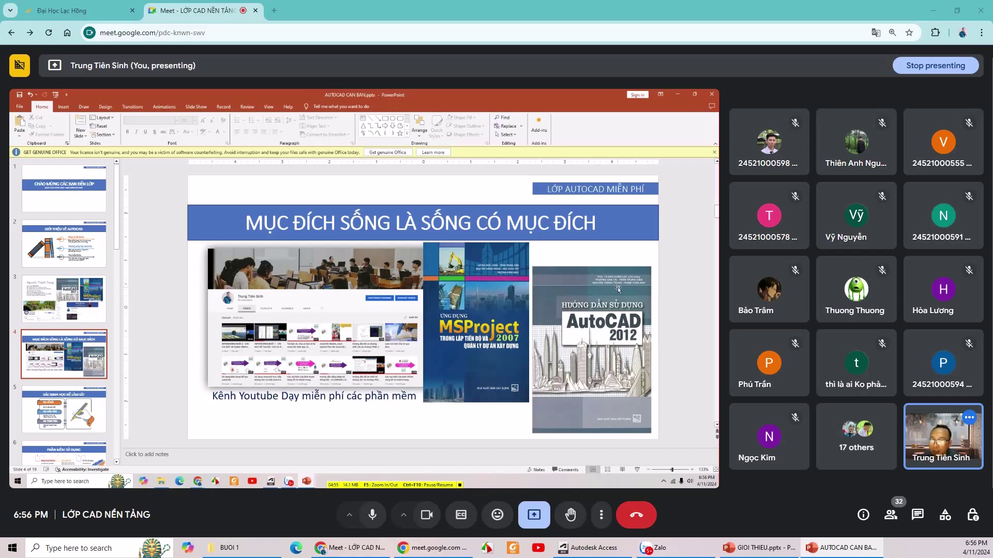
{"action": "left_click", "coordinate": [617, 287]}
Deselect the AutoCAD 2012 book image and open slide 5, XÁC ĐỊNH HỌC ĐỂ LÀM GÌ?
{"action": "left_click", "coordinate": [678, 290]}
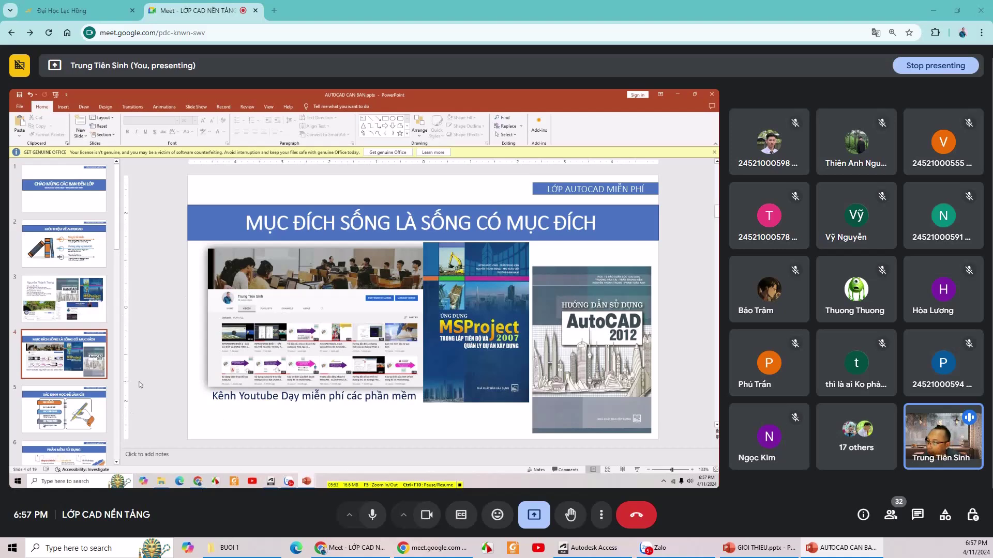
{"action": "left_click", "coordinate": [74, 393]}
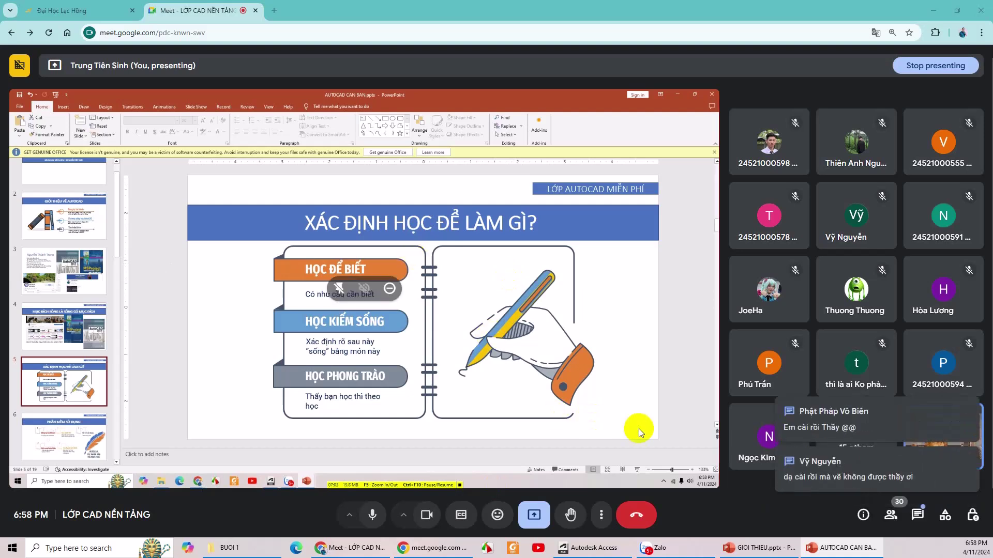
{"action": "left_click", "coordinate": [798, 497]}
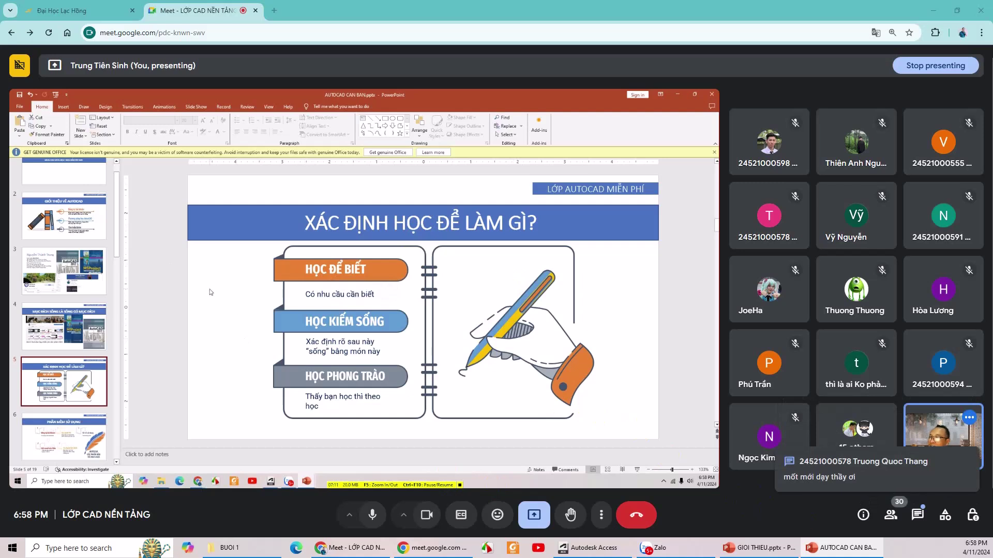
{"action": "left_click", "coordinate": [301, 278]}
{"action": "left_click", "coordinate": [191, 276]}
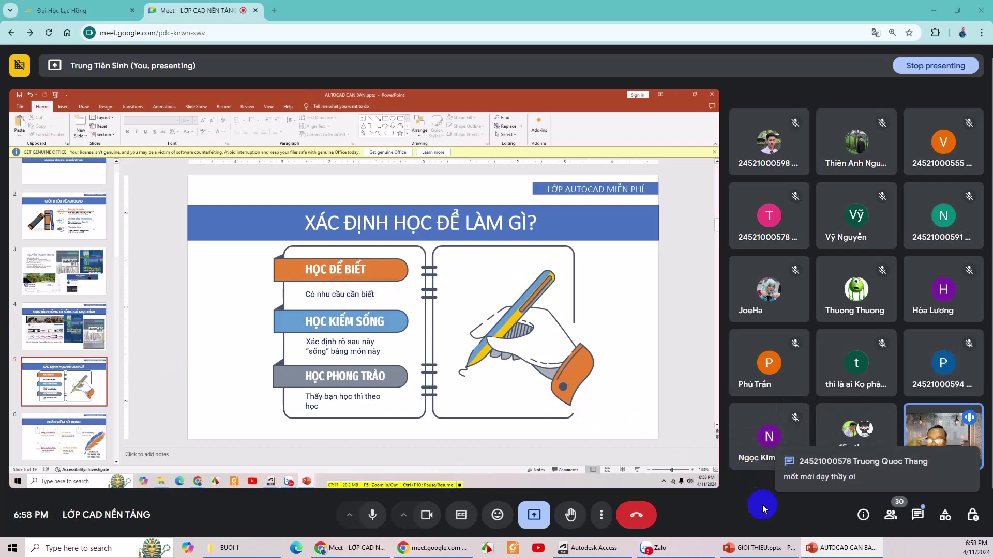
{"action": "left_click", "coordinate": [362, 314]}
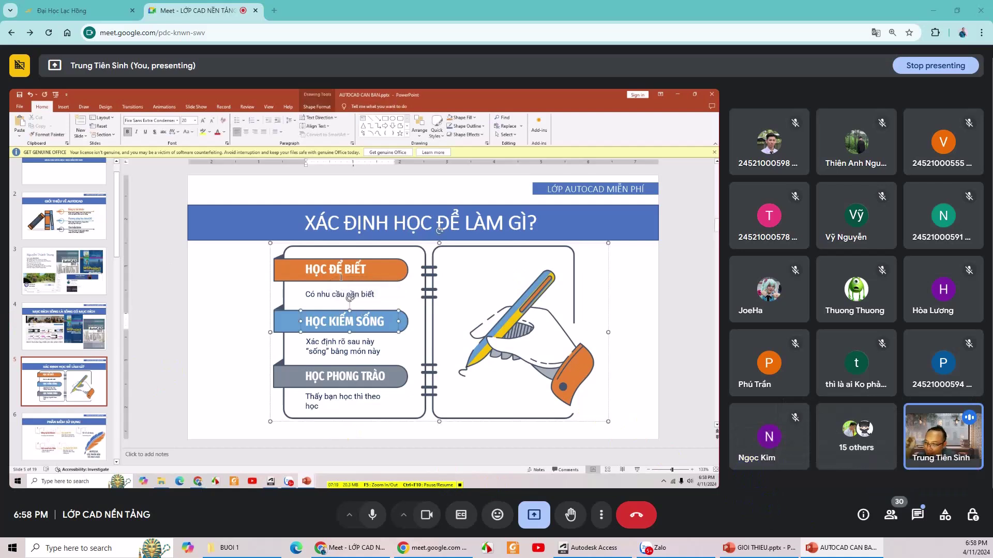
{"action": "left_click", "coordinate": [245, 288]}
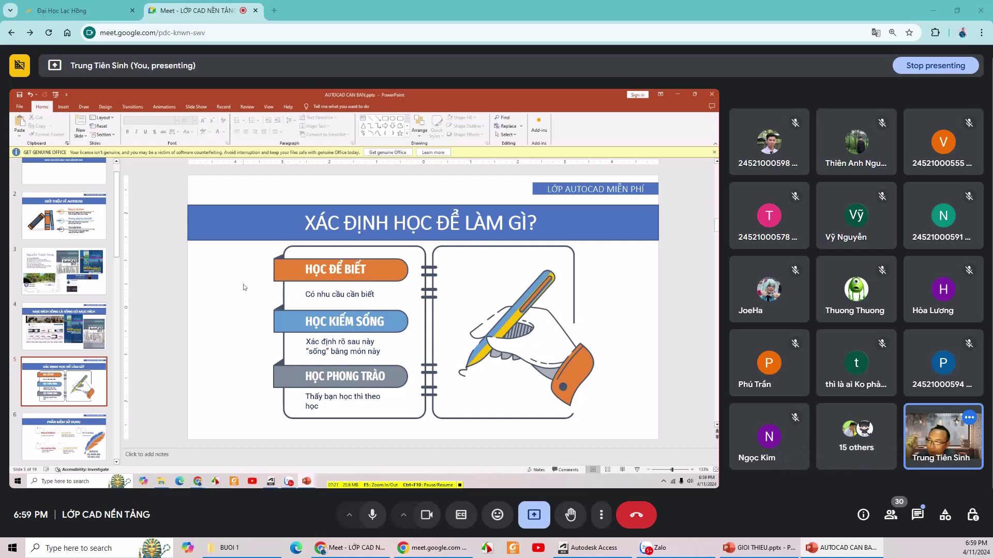
{"action": "left_click", "coordinate": [314, 341]}
{"action": "key", "text": "Escape"}
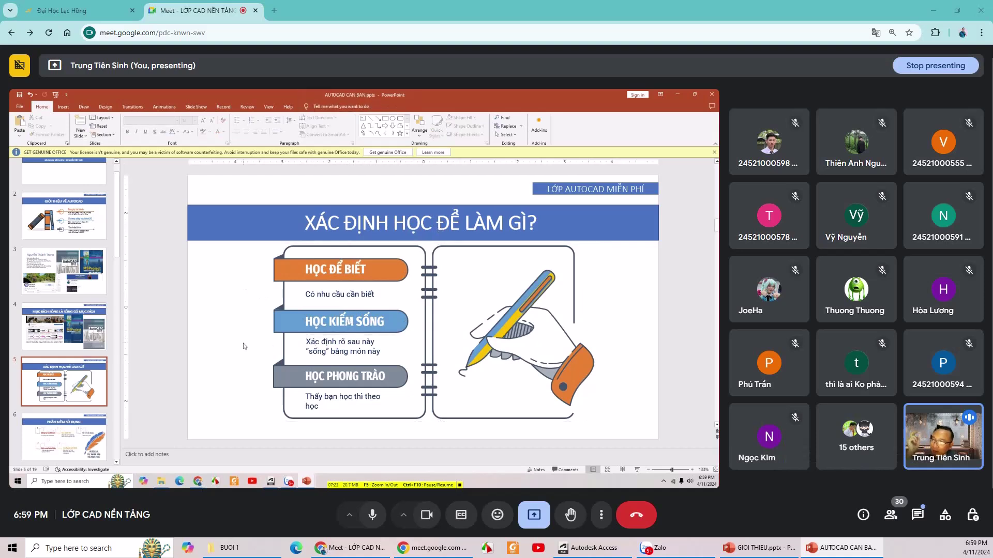
{"action": "triple_click", "coordinate": [307, 341]}
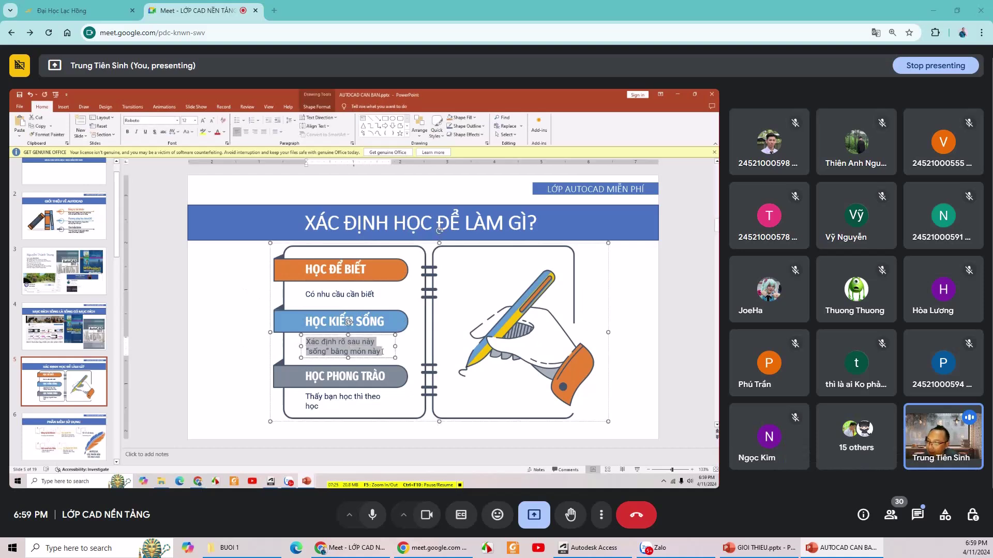
{"action": "key", "text": "ctrl+b"}
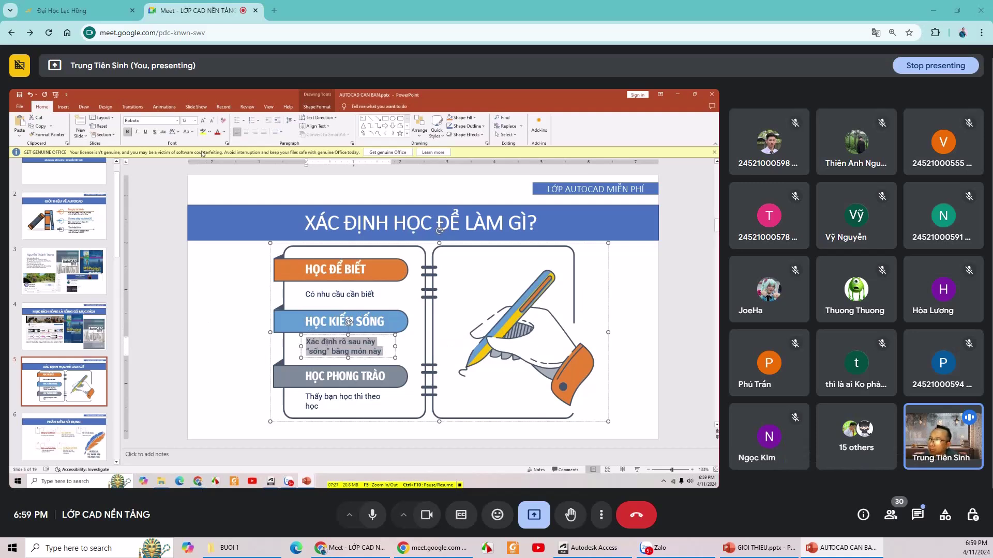
{"action": "left_click", "coordinate": [175, 232]}
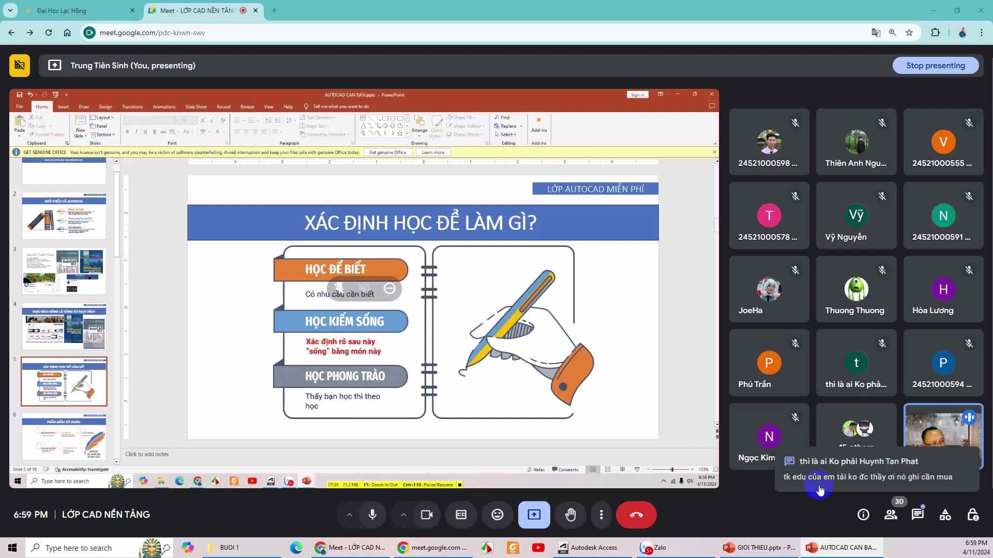
{"action": "left_click", "coordinate": [775, 510]}
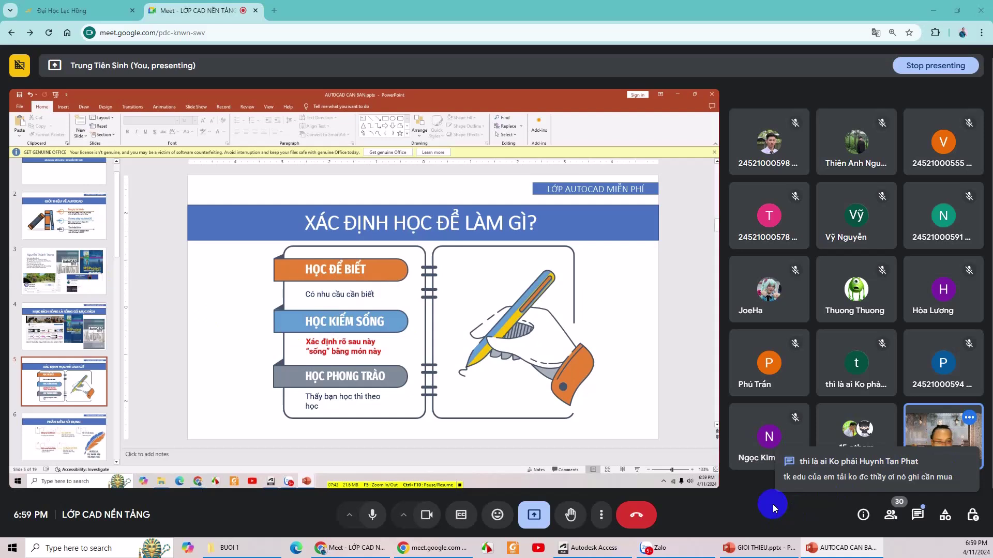
{"action": "left_click", "coordinate": [343, 405]}
{"action": "left_click", "coordinate": [331, 342]}
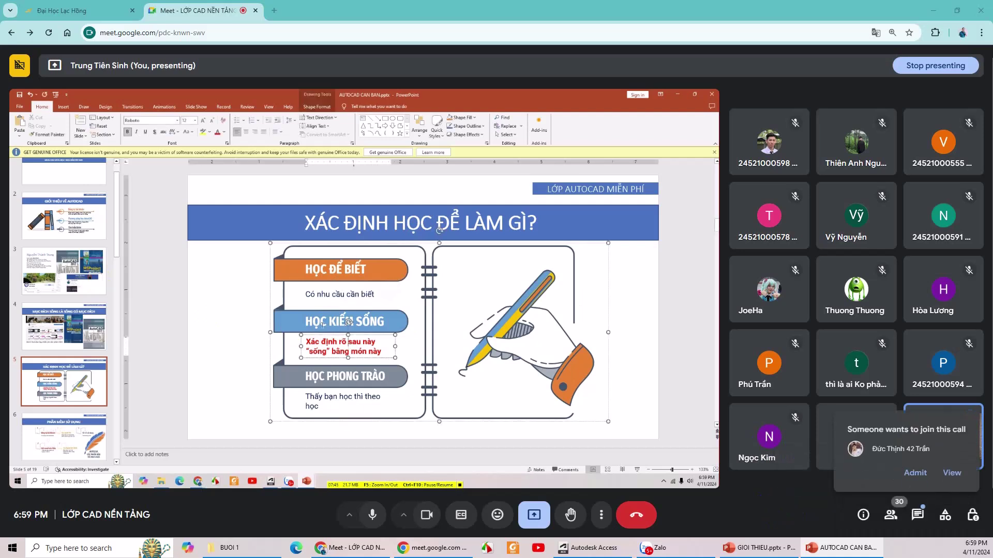
{"action": "left_click", "coordinate": [913, 473]}
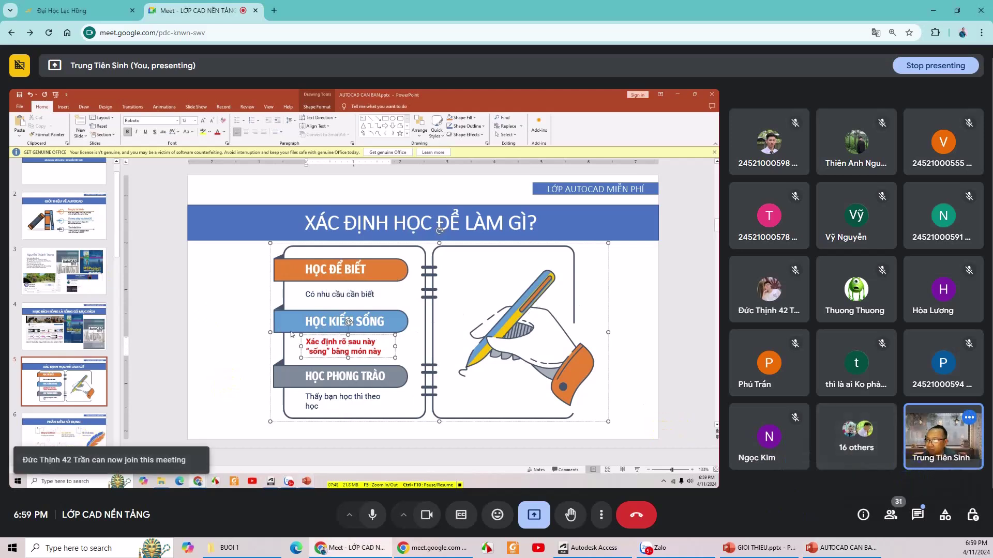
{"action": "left_click", "coordinate": [266, 299]}
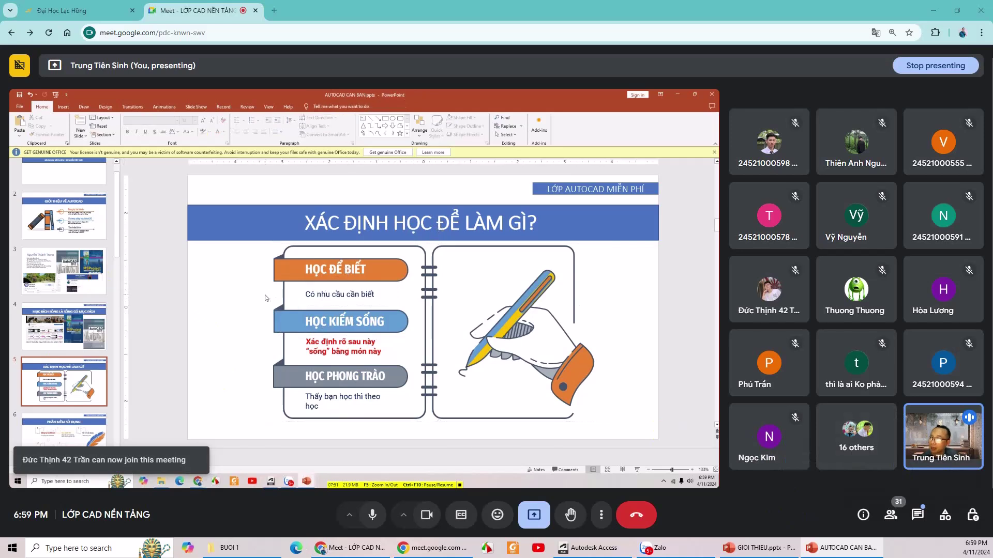
{"action": "left_click", "coordinate": [329, 336]}
{"action": "left_click", "coordinate": [364, 354]}
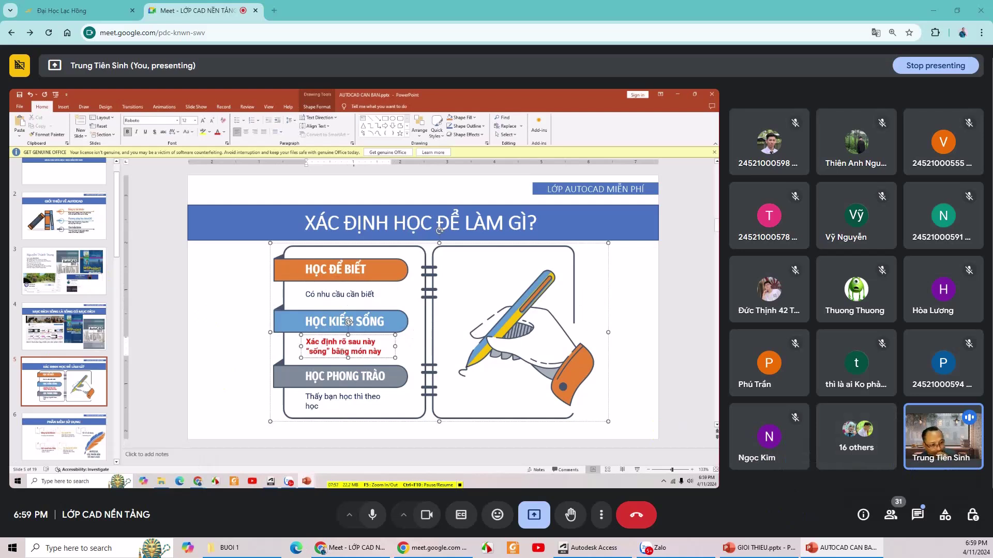
{"action": "left_click", "coordinate": [171, 311]}
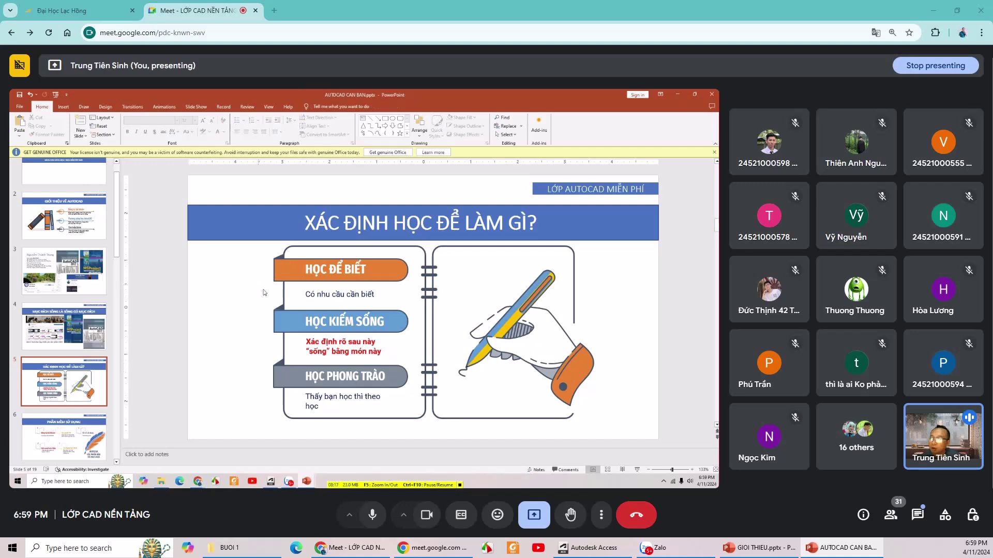
{"action": "left_click", "coordinate": [314, 349]}
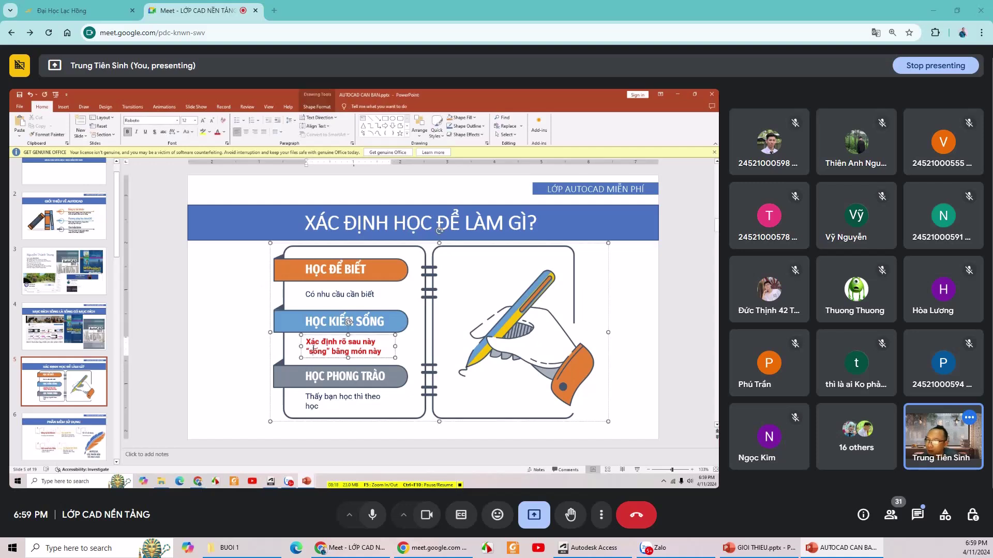
{"action": "left_click", "coordinate": [268, 354]}
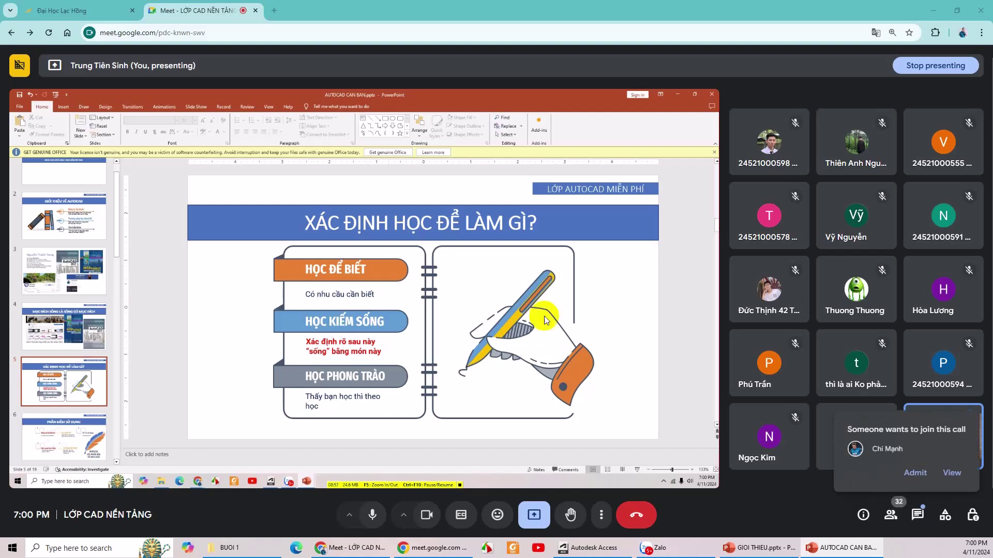
Admit two waiting participants to the call, briefly clicking in and out of a slide text box.
{"action": "left_click", "coordinate": [915, 473]}
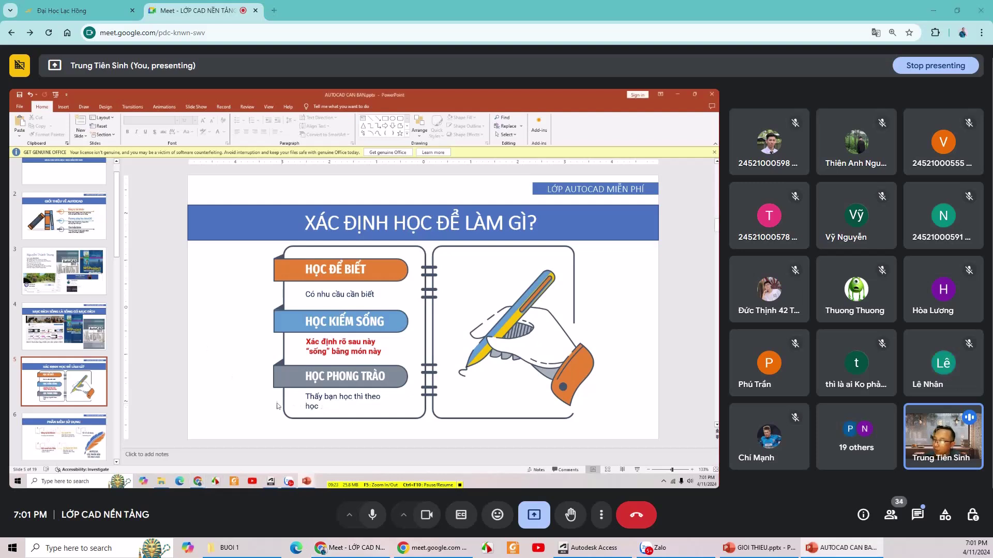
{"action": "left_click", "coordinate": [322, 396]}
{"action": "left_click", "coordinate": [233, 388]}
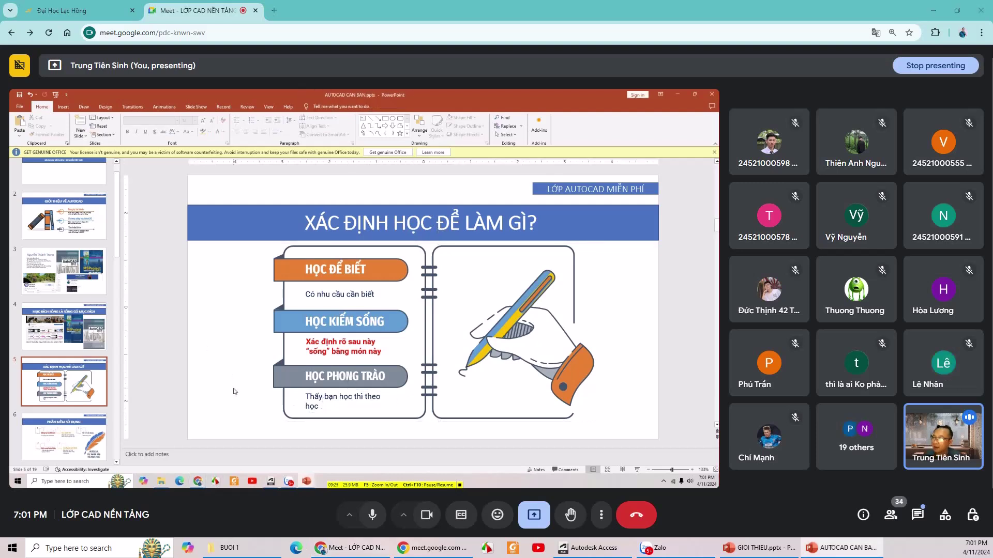
{"action": "mouse_move", "coordinate": [906, 450]}
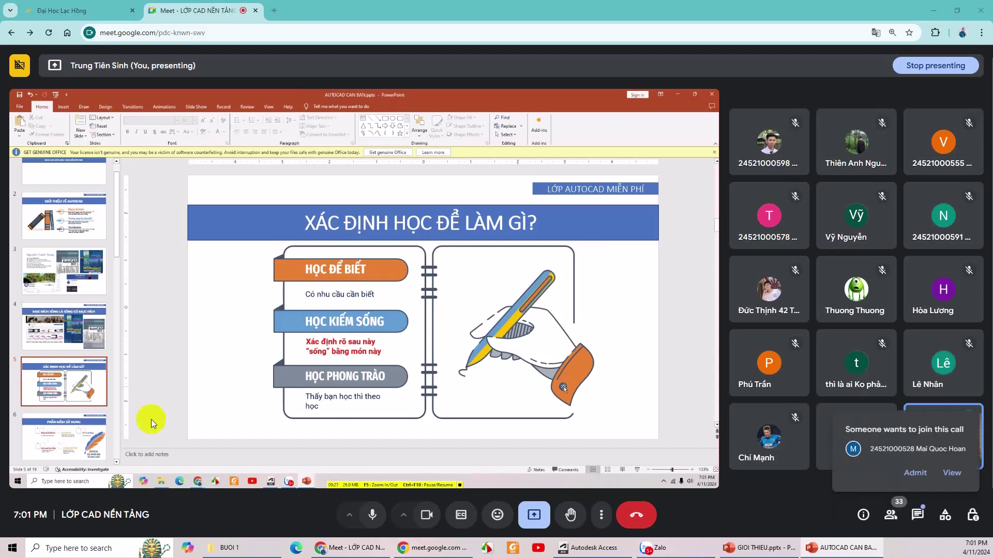
{"action": "left_click", "coordinate": [923, 473]}
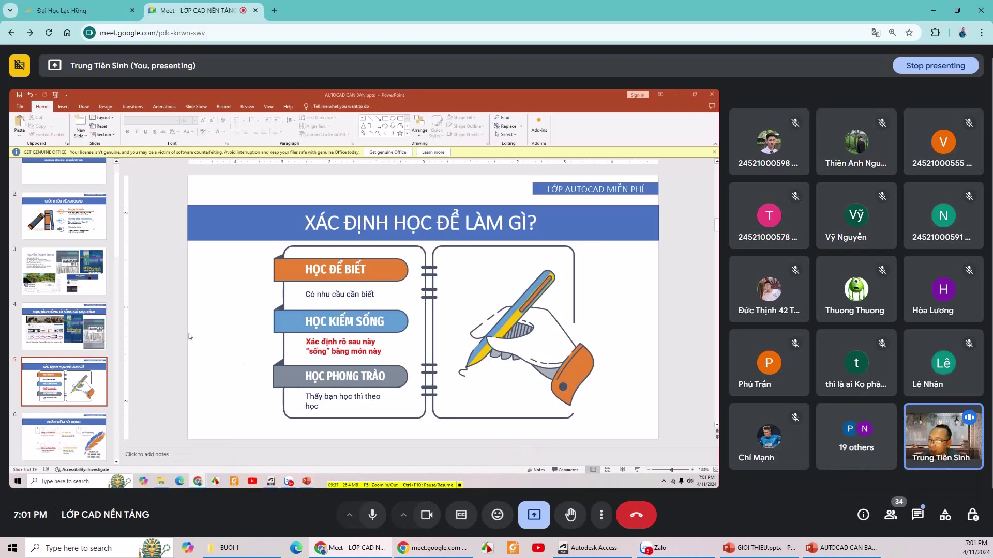
Open slide 6, PHẦN MỀM SỬ DỤNG, in the editor.
{"action": "scroll", "coordinate": [89, 340], "scroll_direction": "down", "scroll_amount": 1}
{"action": "left_click", "coordinate": [89, 340]}
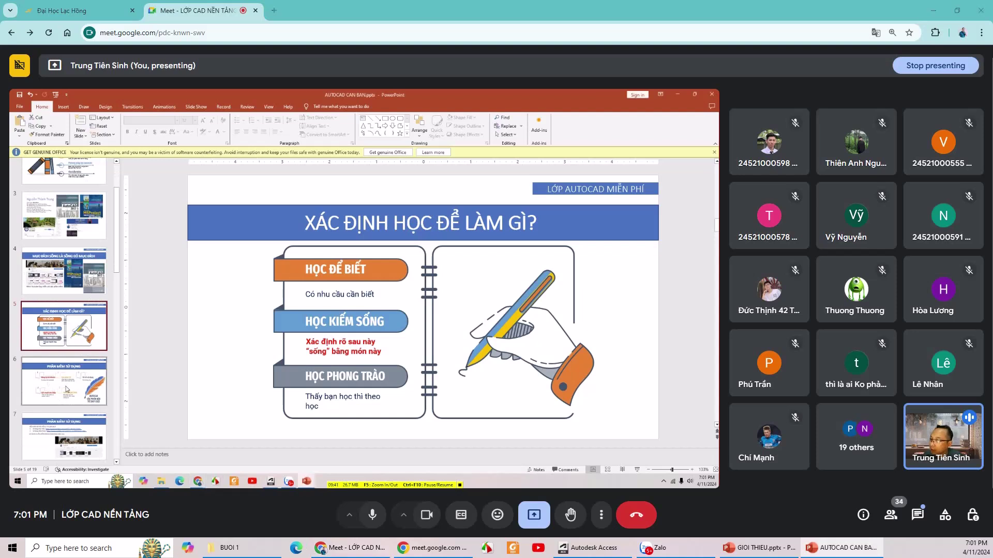
{"action": "left_click", "coordinate": [45, 398]}
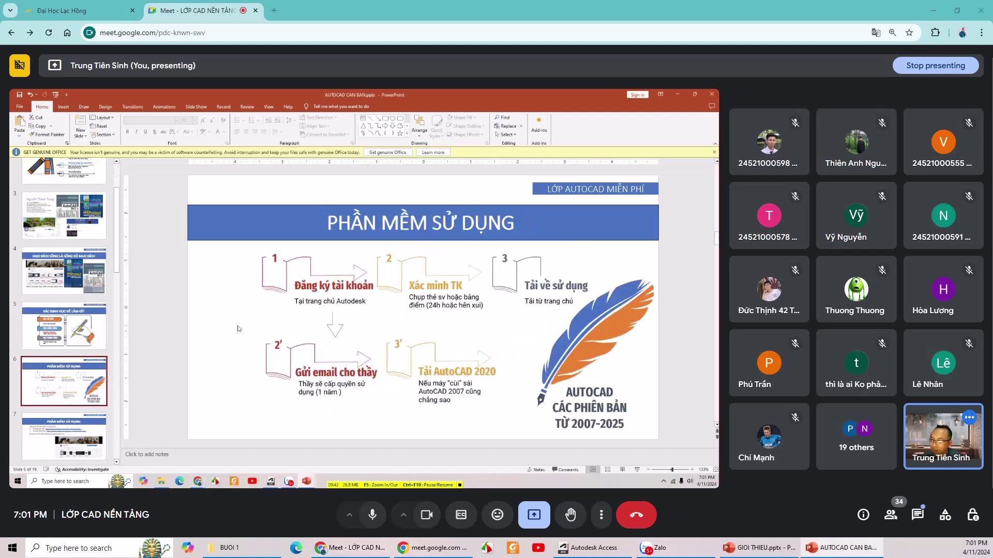
Point out the sign-up steps diagram and the AUTOCAD CÁC PHIÊN BẢN text box by selecting them.
{"action": "left_click", "coordinate": [325, 298]}
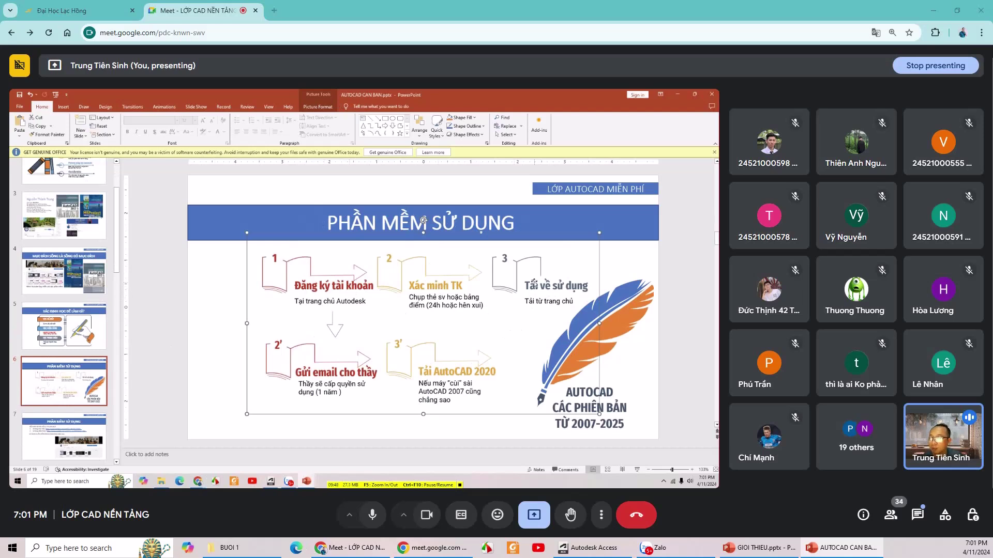
{"action": "left_click", "coordinate": [194, 322]}
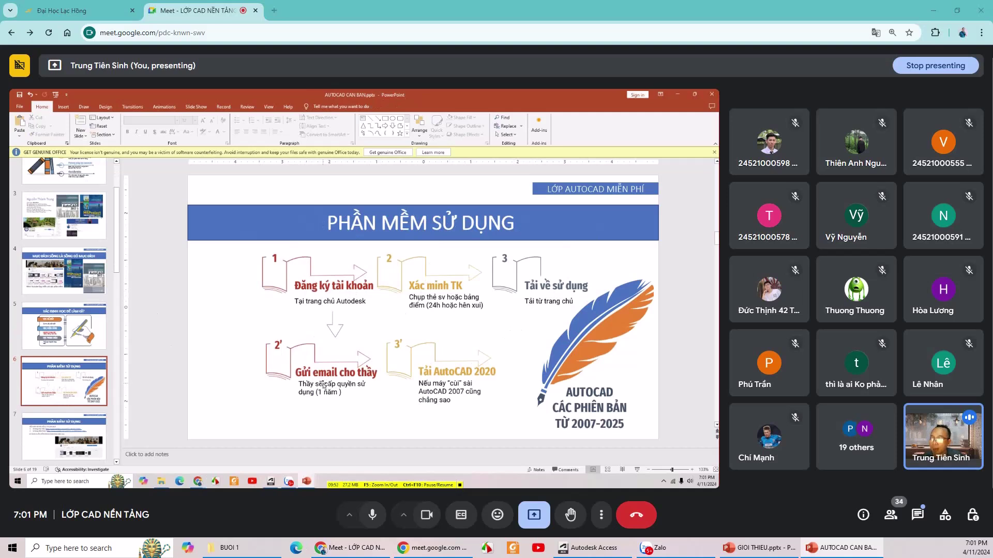
{"action": "left_click", "coordinate": [406, 403]}
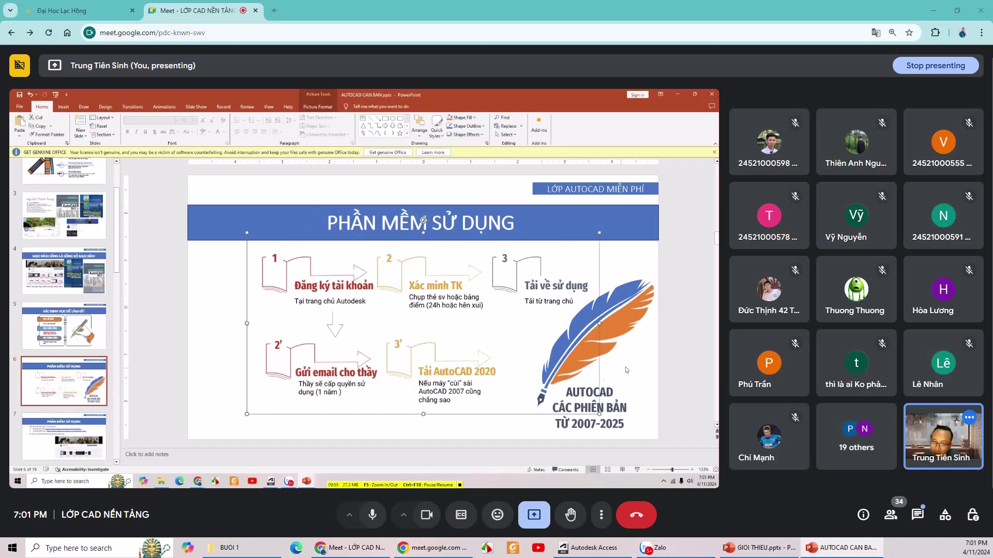
{"action": "left_click", "coordinate": [645, 368]}
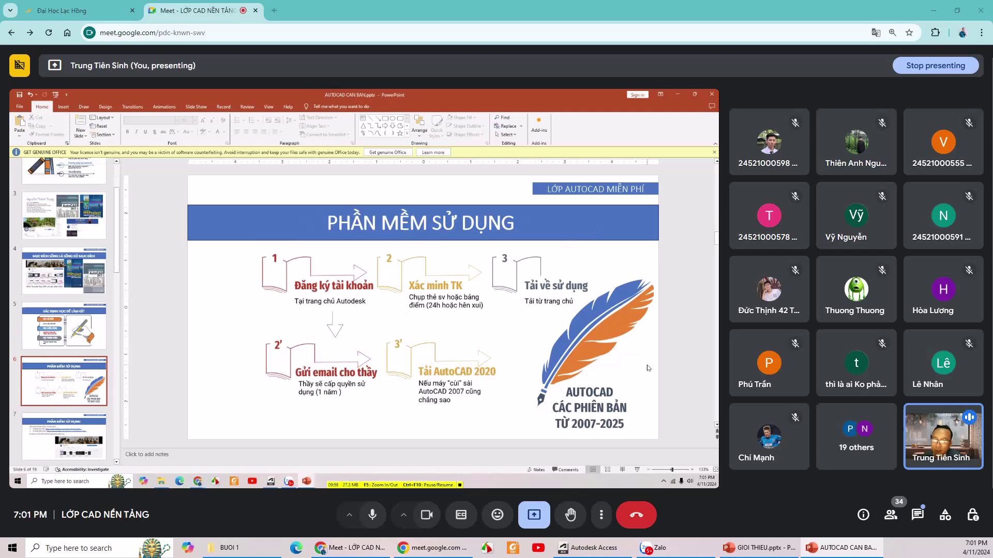
{"action": "left_click", "coordinate": [432, 384]}
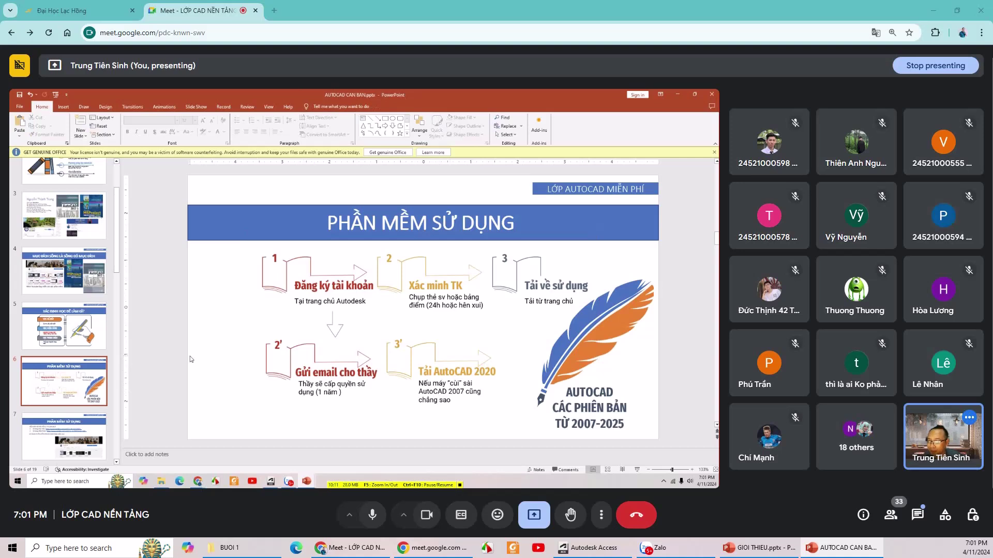
{"action": "left_click", "coordinate": [459, 397]}
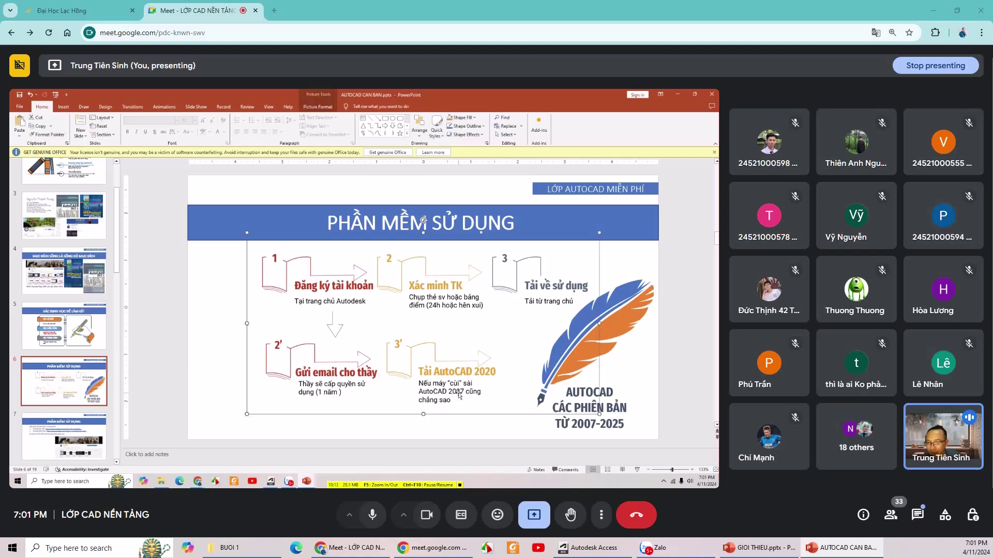
{"action": "left_click", "coordinate": [665, 383]}
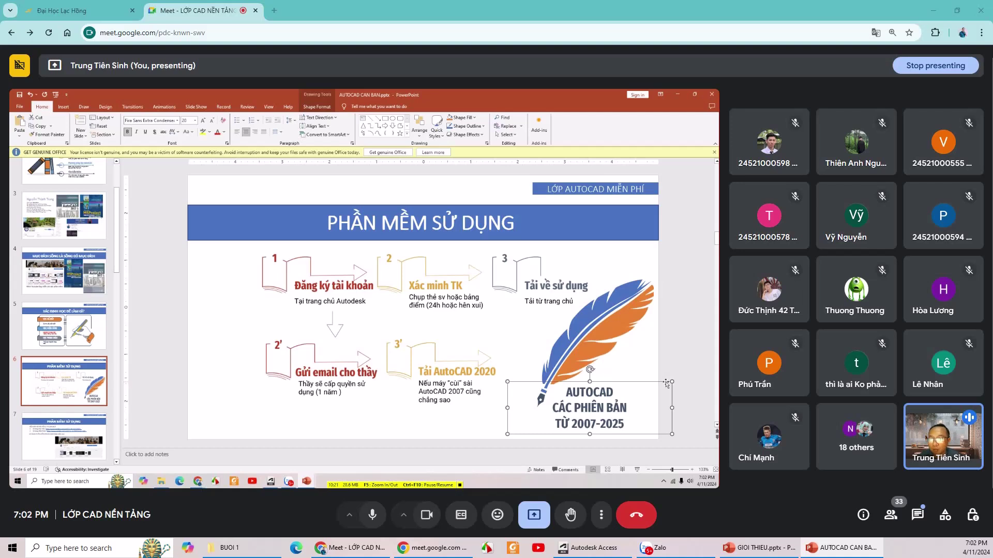
Narrow the AUTOCAD versions text box and type '2004 cad' before TỪ 2007-2025.
{"action": "left_click_drag", "start_coordinate": [671, 407], "coordinate": [643, 407]}
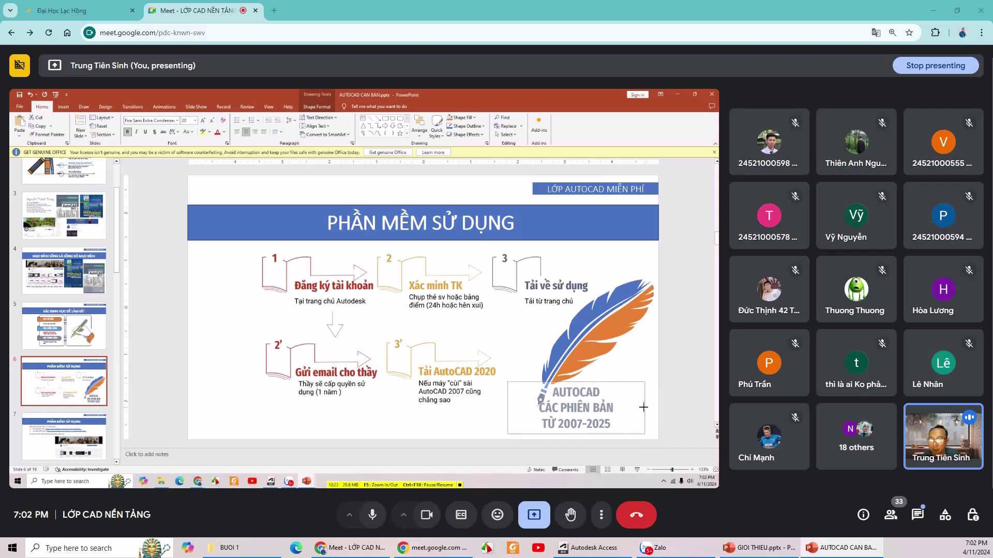
{"action": "left_click", "coordinate": [682, 401]}
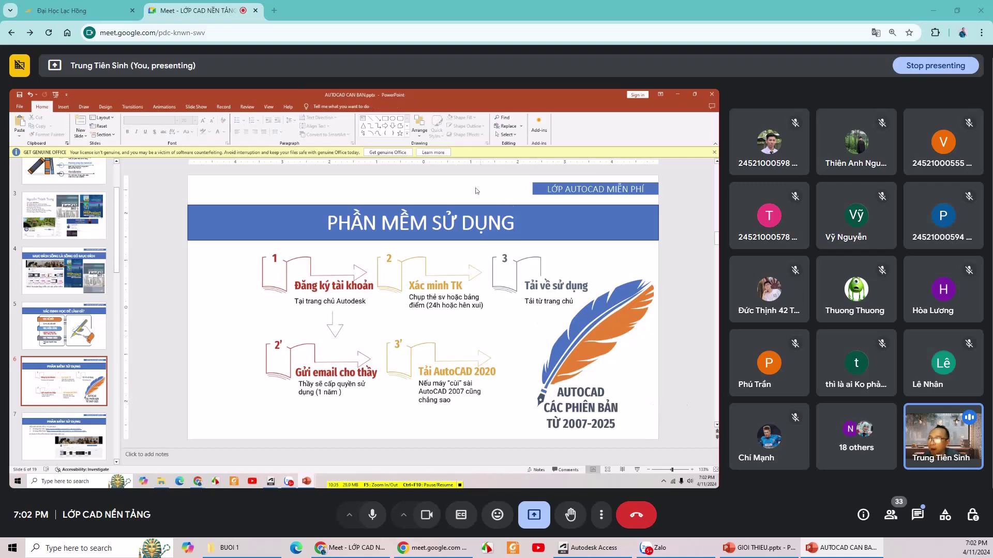
{"action": "triple_click", "coordinate": [582, 424]}
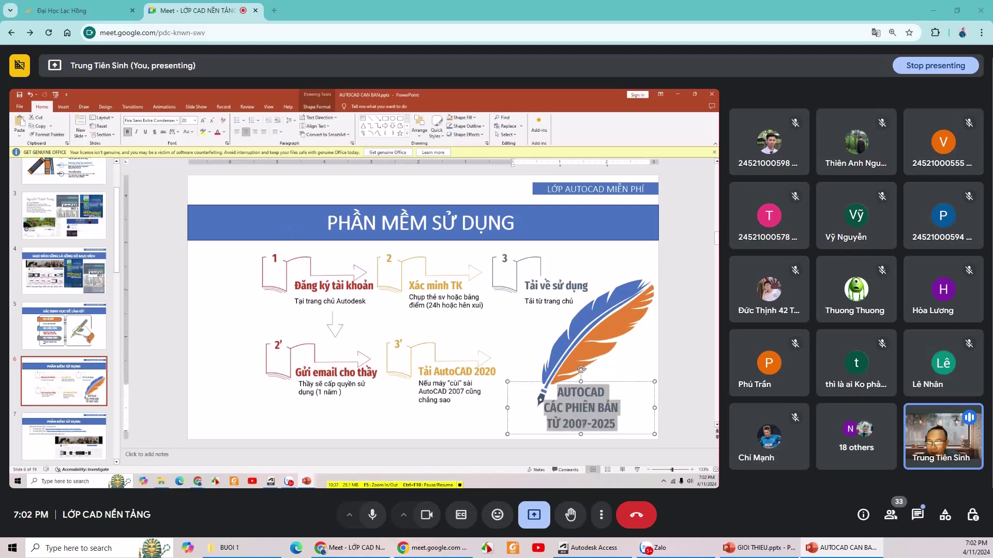
{"action": "left_click", "coordinate": [588, 429]}
{"action": "triple_click", "coordinate": [568, 399]}
{"action": "left_click", "coordinate": [549, 424]}
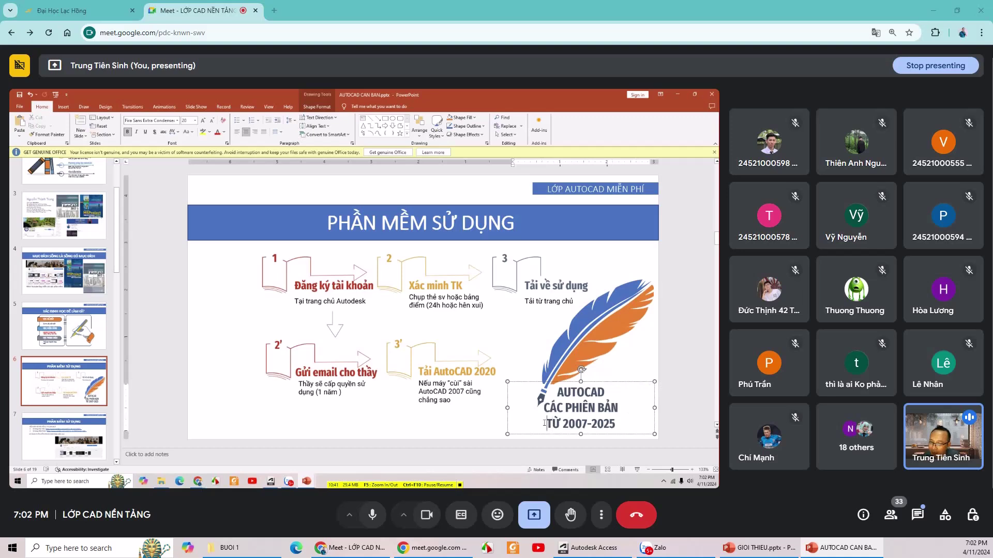
{"action": "type", "text": "2004"}
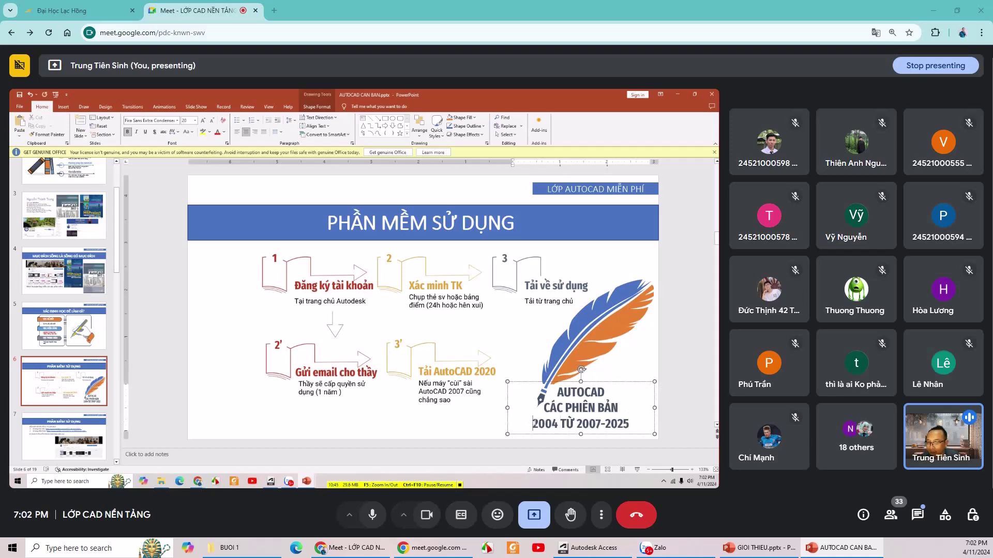
{"action": "type", "text": " cad"}
{"action": "left_click", "coordinate": [694, 414]}
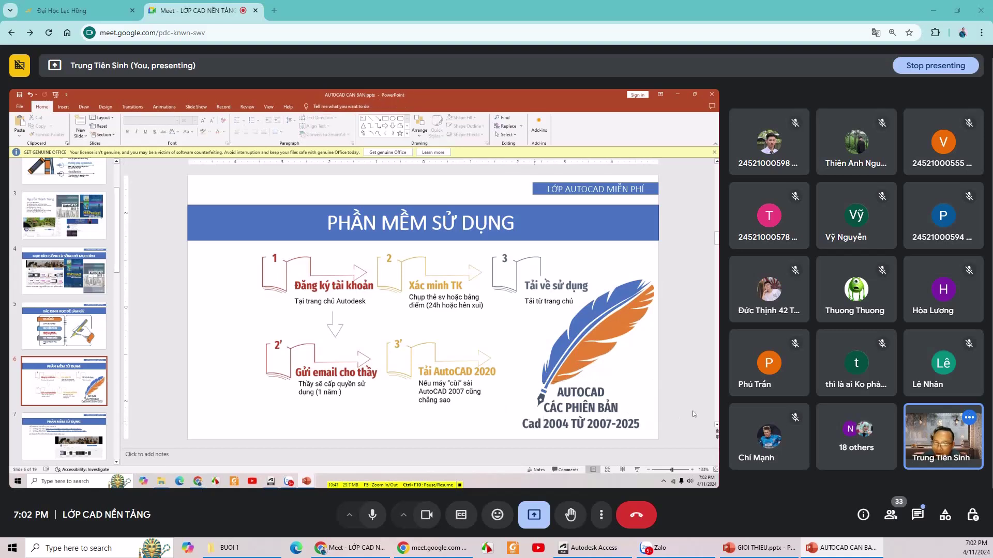
Highlight the 2007-2025 year range in the versions text to point it out.
{"action": "left_click", "coordinate": [590, 424]}
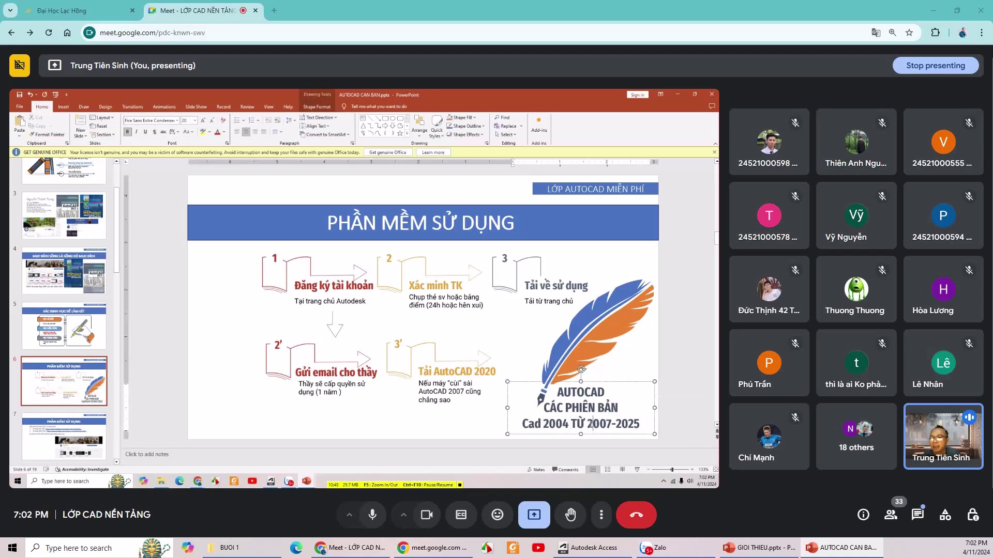
{"action": "left_click_drag", "start_coordinate": [589, 424], "coordinate": [611, 424]}
{"action": "left_click", "coordinate": [613, 425]}
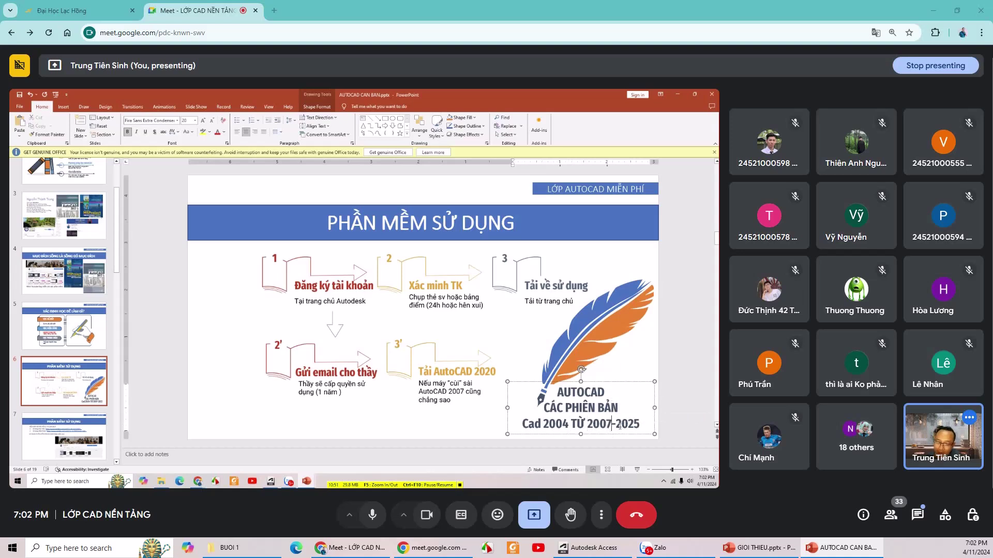
{"action": "left_click", "coordinate": [679, 420]}
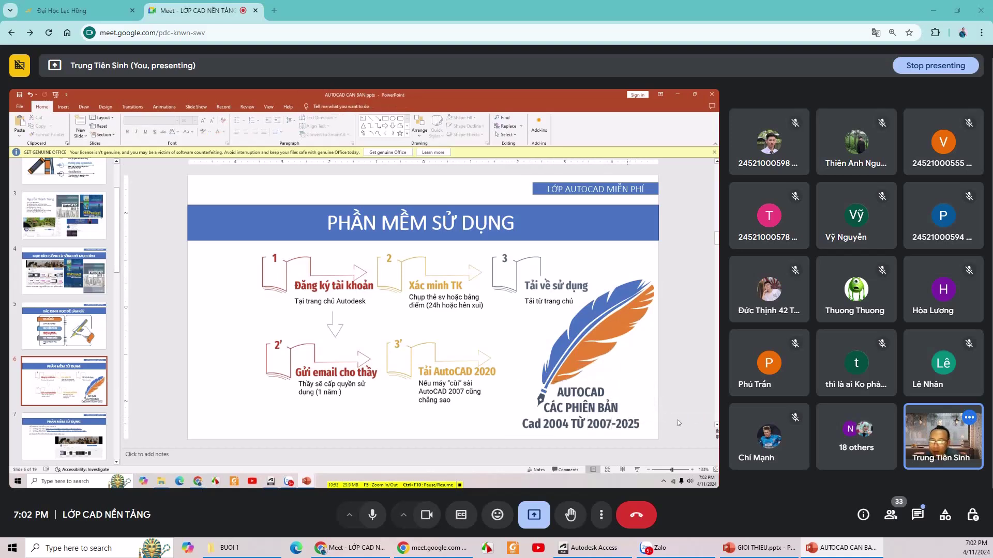
{"action": "left_click_drag", "start_coordinate": [647, 424], "coordinate": [587, 423]}
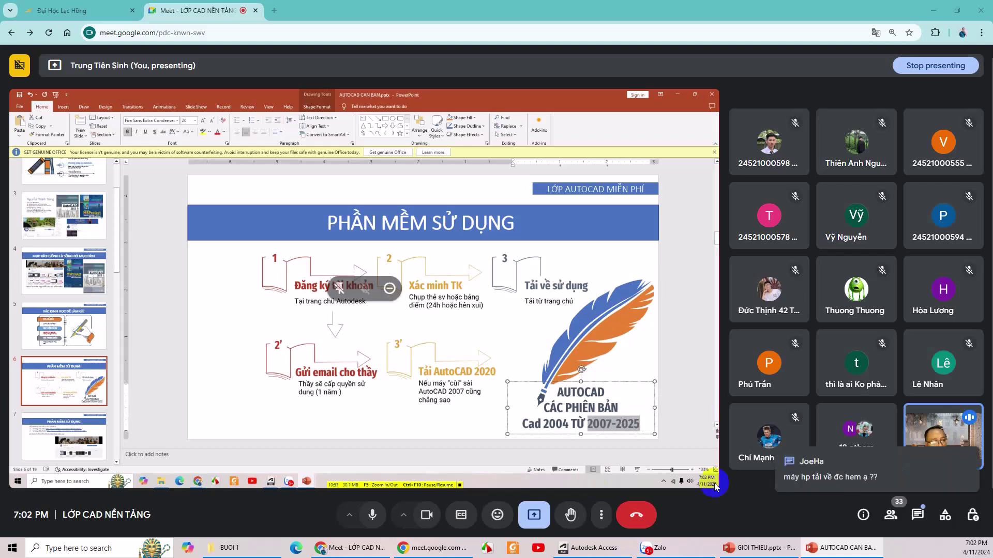
{"action": "left_click", "coordinate": [786, 491]}
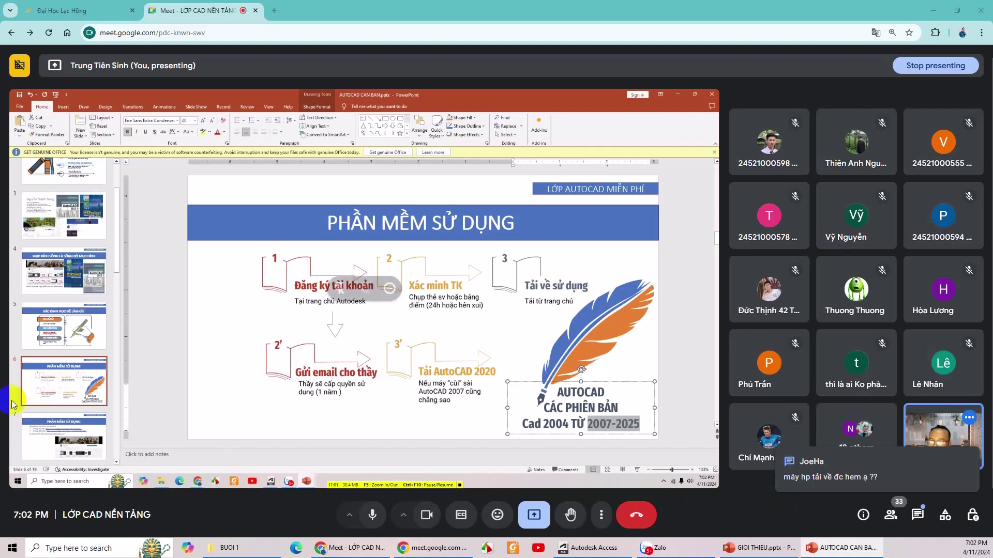
{"action": "left_click", "coordinate": [686, 368]}
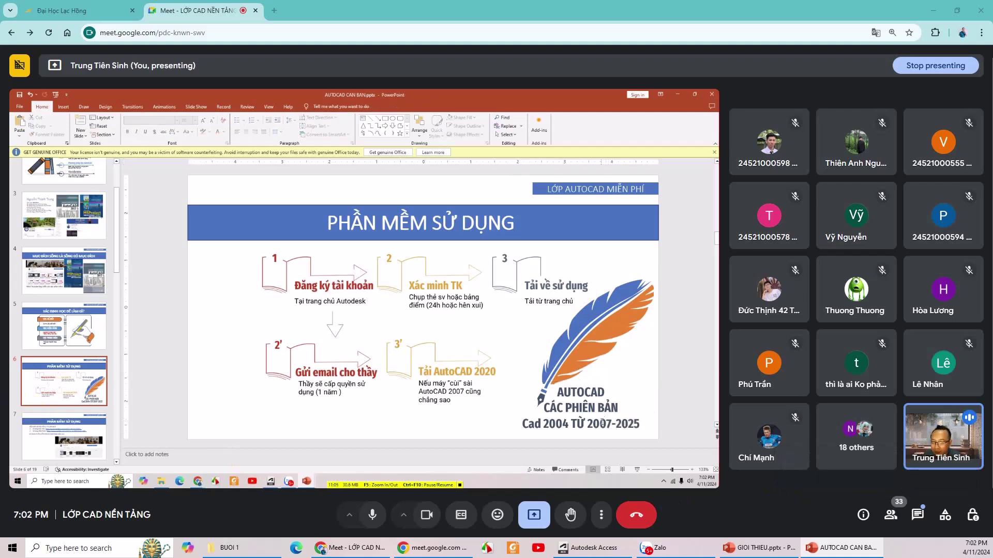
{"action": "left_click_drag", "start_coordinate": [587, 423], "coordinate": [641, 423]}
{"action": "left_click", "coordinate": [668, 430]}
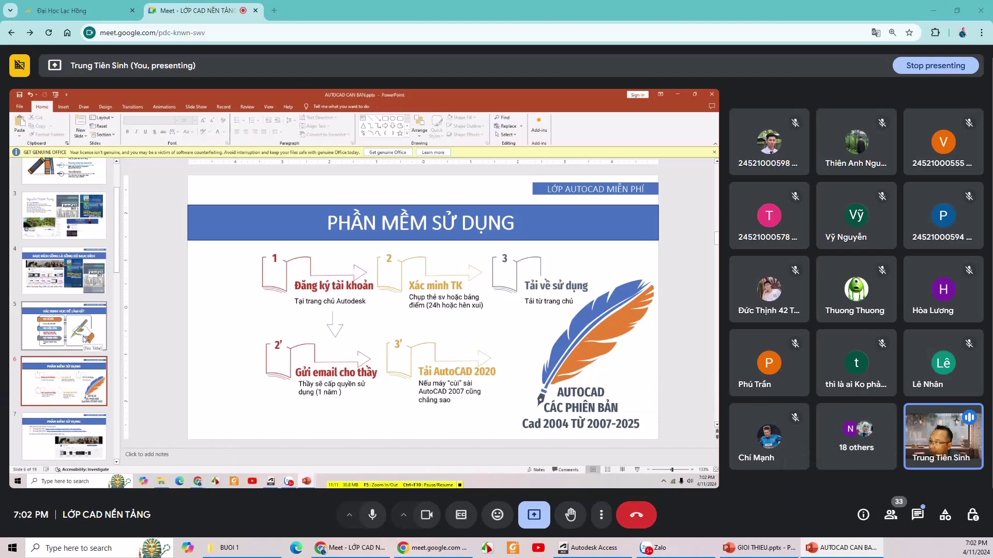
{"action": "scroll", "coordinate": [66, 344], "scroll_direction": "down", "scroll_amount": 1}
Open slide 7 and highlight each YouTube link line while explaining it.
{"action": "left_click", "coordinate": [72, 418]}
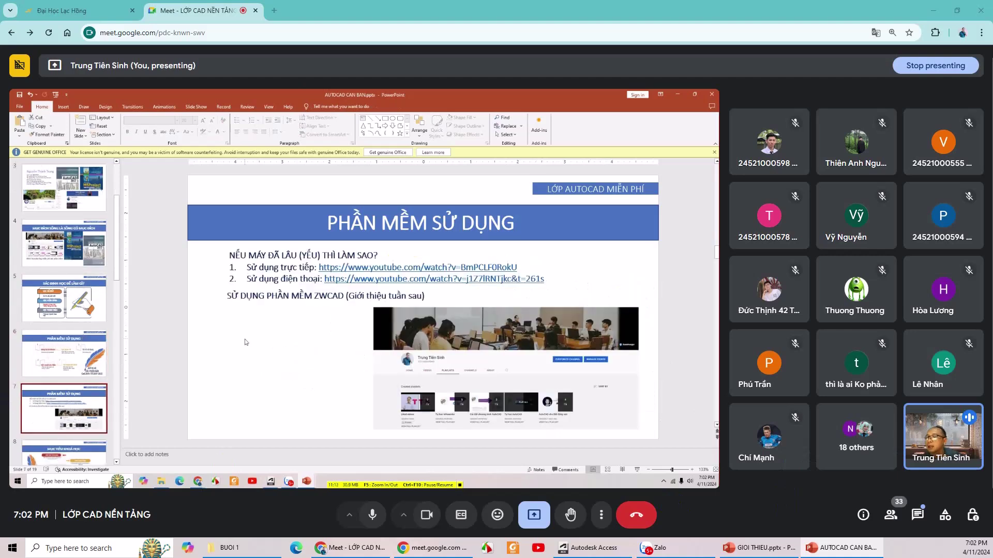
{"action": "left_click", "coordinate": [268, 268]}
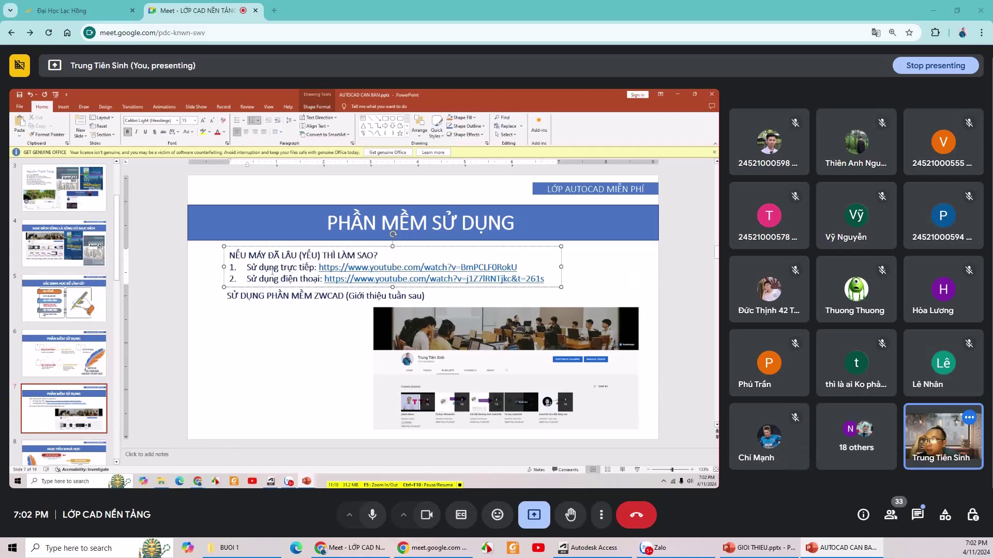
{"action": "left_click_drag", "start_coordinate": [247, 268], "coordinate": [500, 269]}
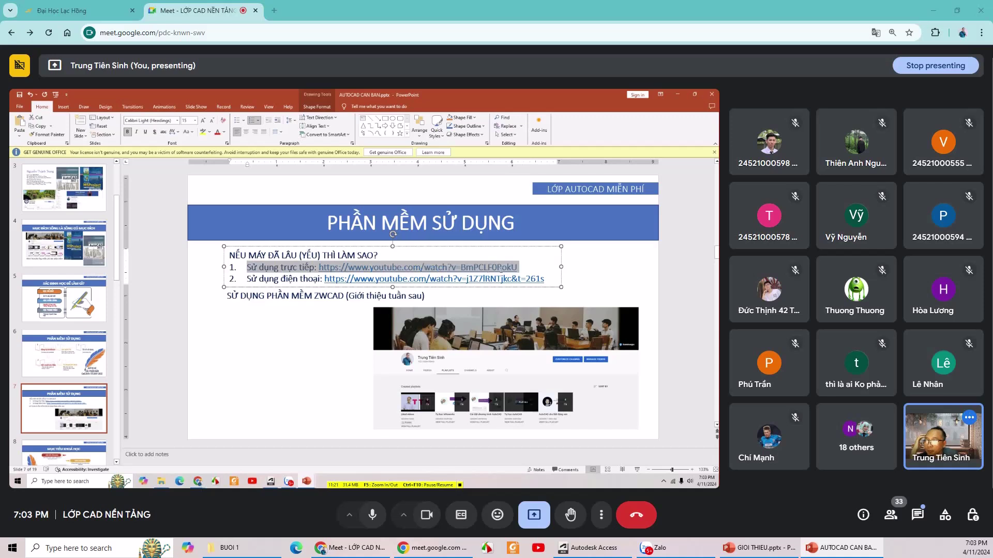
{"action": "left_click", "coordinate": [522, 268]}
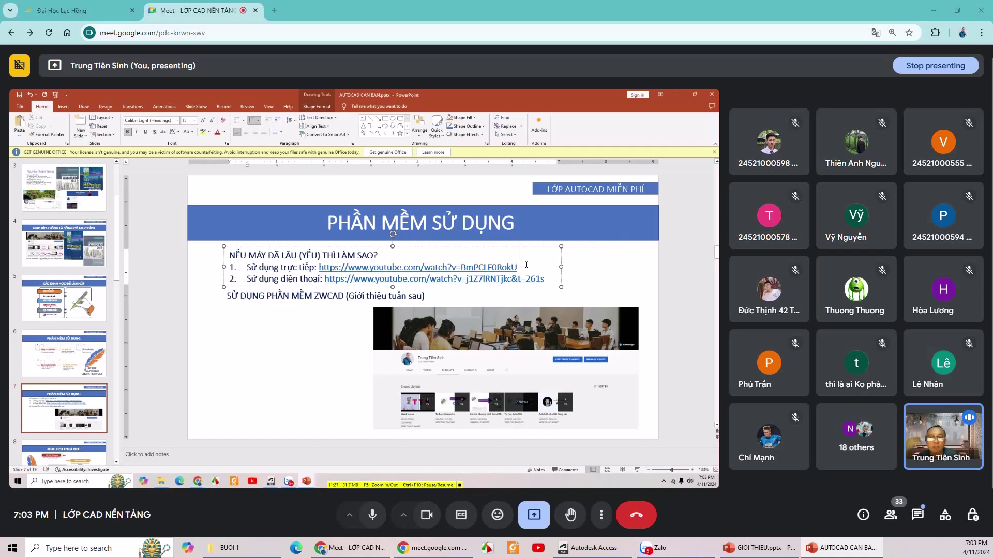
{"action": "left_click_drag", "start_coordinate": [519, 267], "coordinate": [281, 267]}
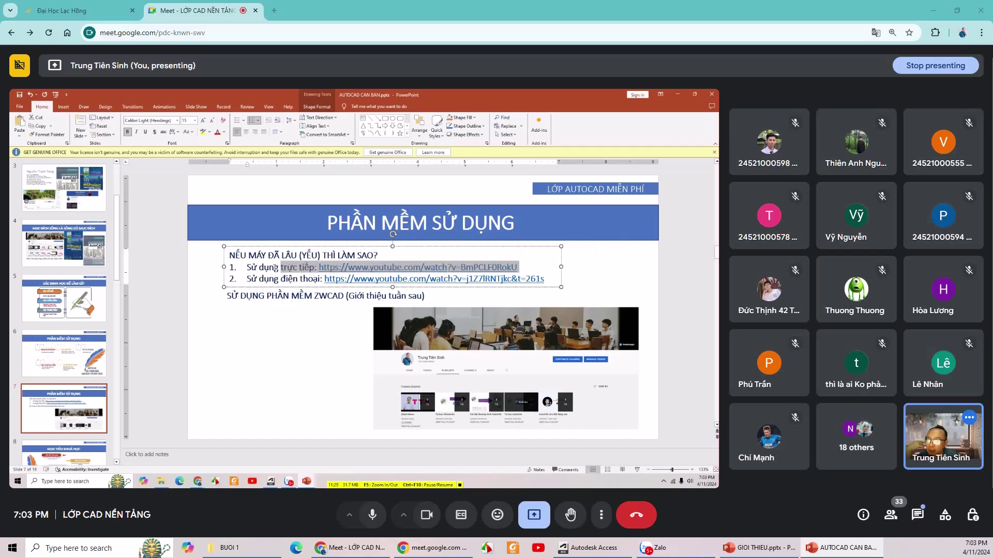
{"action": "left_click", "coordinate": [270, 271]}
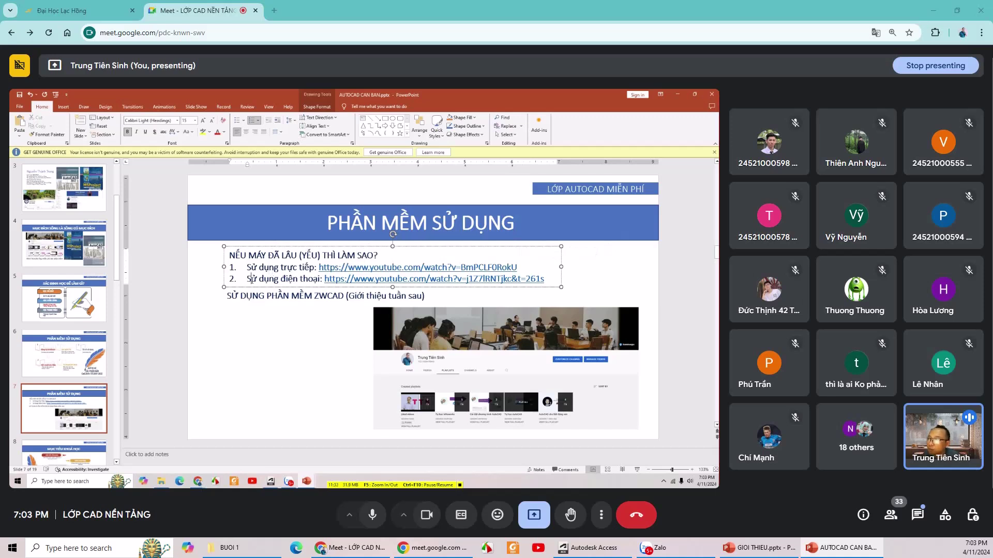
{"action": "left_click_drag", "start_coordinate": [251, 280], "coordinate": [543, 279]}
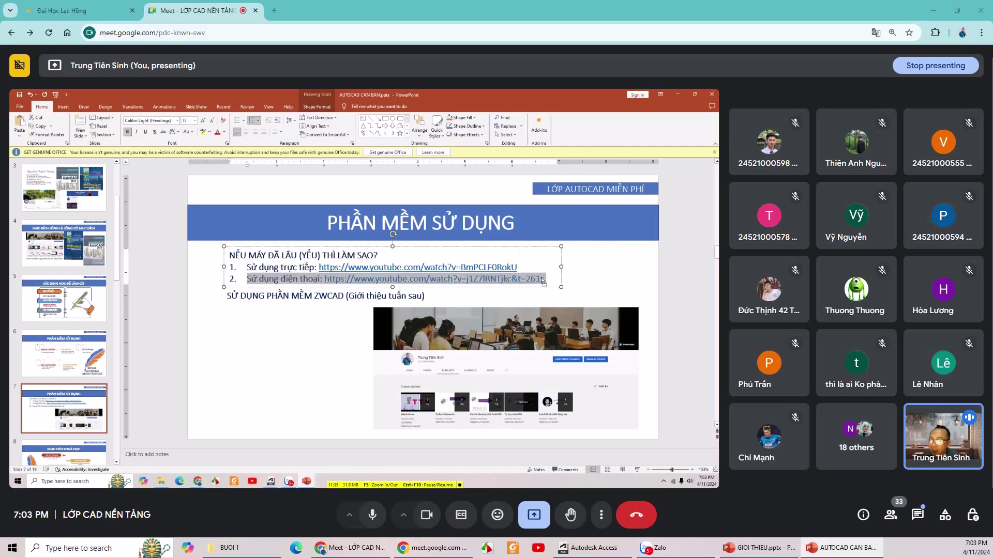
{"action": "key", "text": "Escape"}
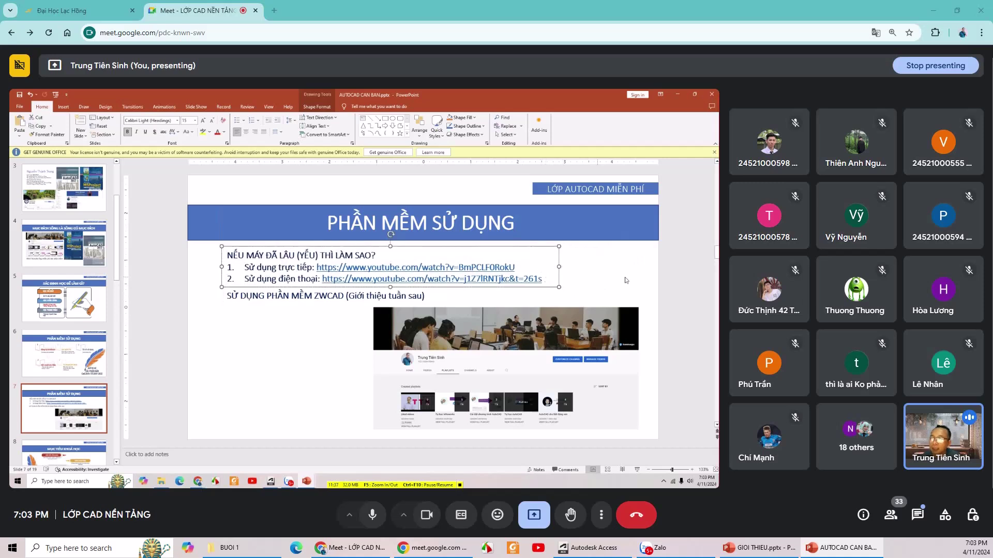
{"action": "left_click", "coordinate": [670, 276]}
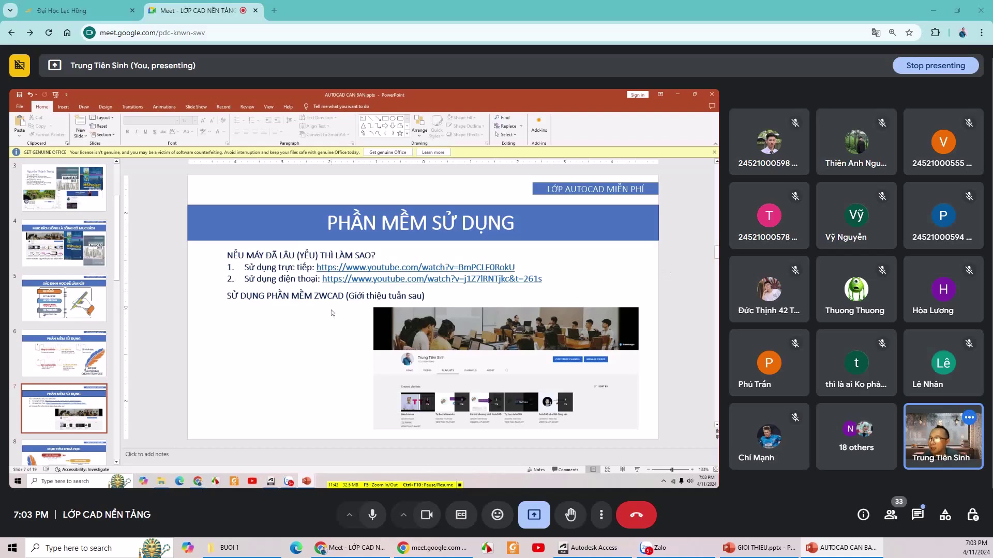
Place the cursor at the end of the SỬ DỤNG PHẦN MỀM ZWCAD line.
{"action": "left_click", "coordinate": [299, 296]}
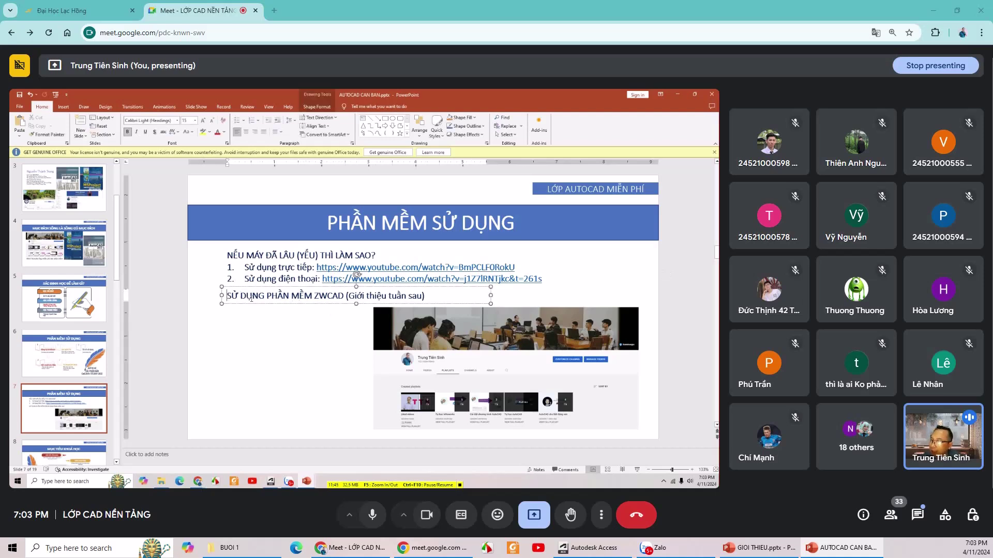
{"action": "left_click_drag", "start_coordinate": [227, 297], "coordinate": [425, 296]}
{"action": "left_click", "coordinate": [344, 296]}
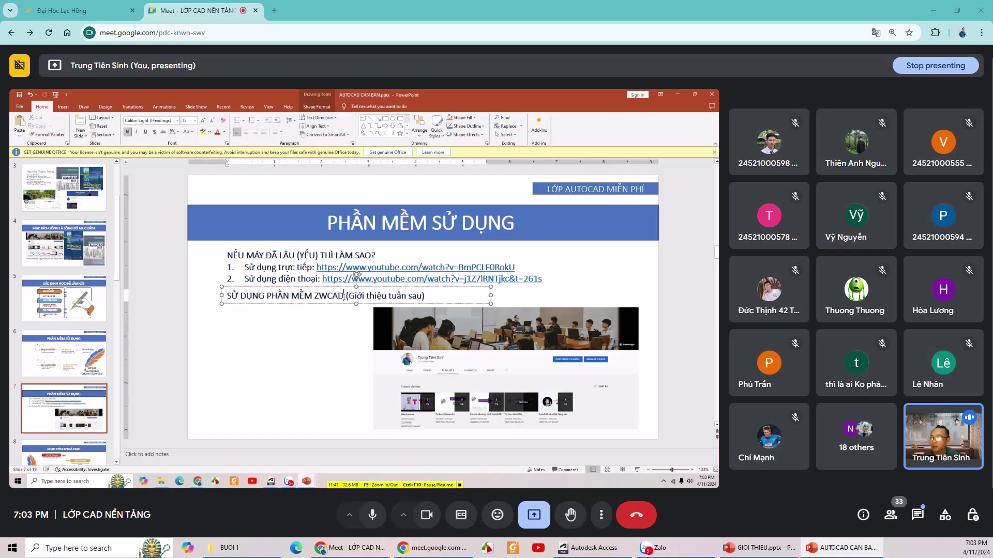
{"action": "left_click_drag", "start_coordinate": [344, 296], "coordinate": [428, 296]}
{"action": "left_click", "coordinate": [424, 296]}
Delete the '(Giới thiệu tuần sau)' note and nudge the links text box slightly right.
{"action": "left_click", "coordinate": [348, 296]}
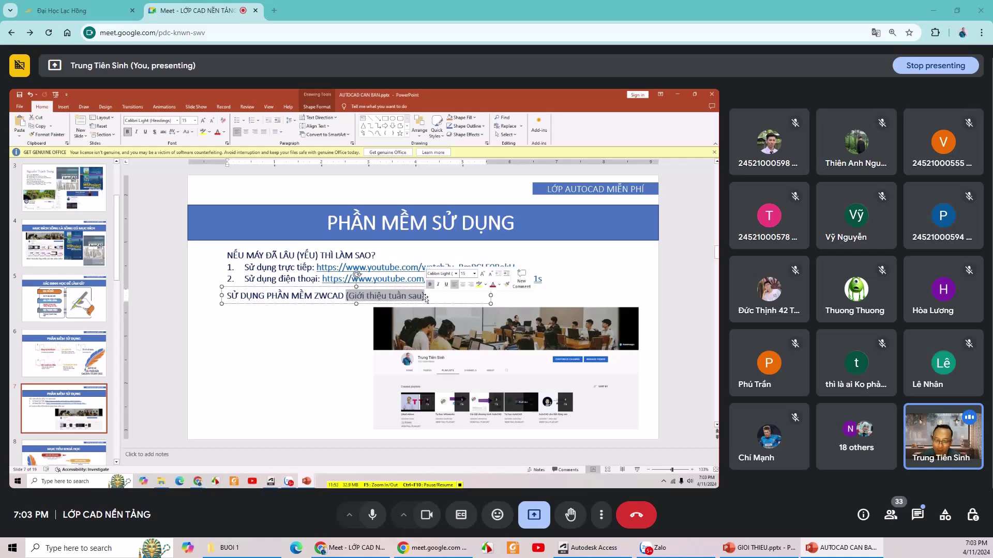
{"action": "key", "text": "BackSpace"}
{"action": "key", "text": "BackSpace"}
{"action": "key", "text": "BackSpace"}
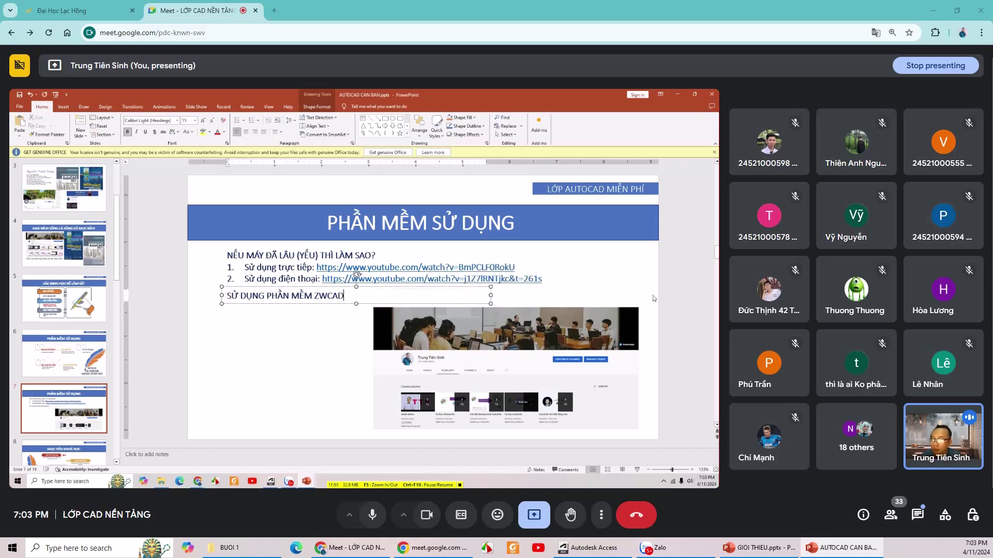
{"action": "left_click", "coordinate": [540, 279]}
{"action": "mouse_move", "coordinate": [225, 255]}
{"action": "left_mouse_down"}
{"action": "mouse_move", "coordinate": [393, 263]}
{"action": "mouse_move", "coordinate": [200, 272]}
{"action": "left_mouse_up"}
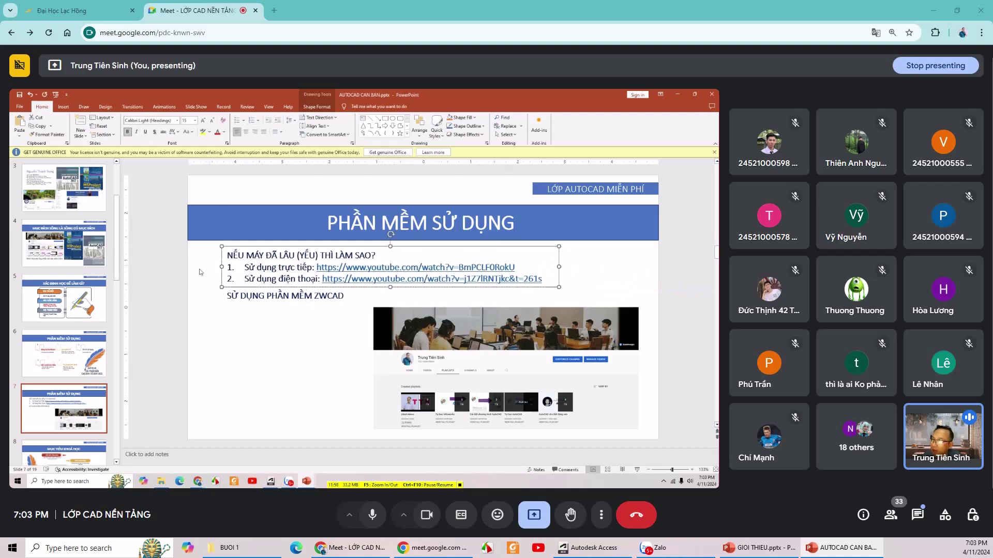
{"action": "left_click", "coordinate": [181, 276]}
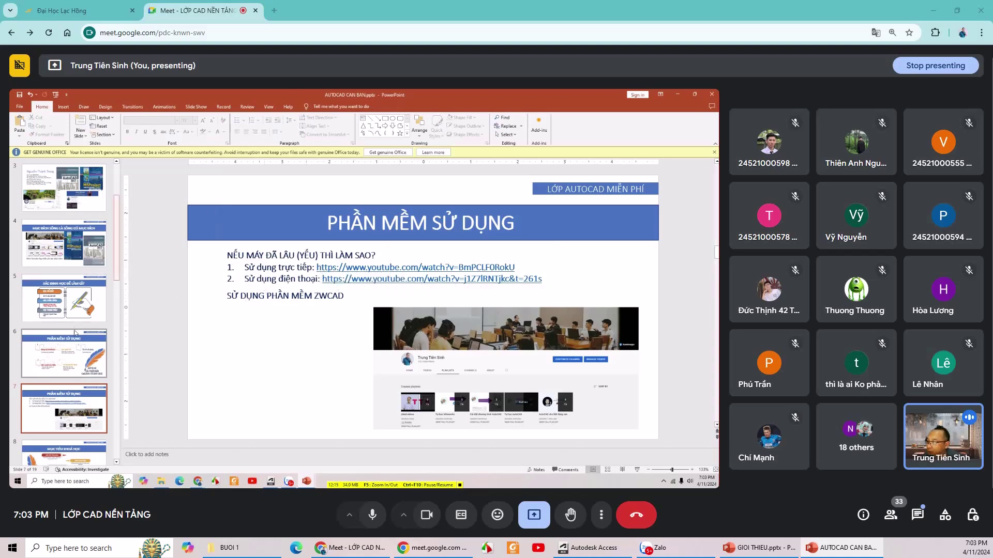
Go to slide 8, MỤC TIÊU KHOÁ HỌC, and point at its feather roadmap diagram.
{"action": "key", "text": "Down"}
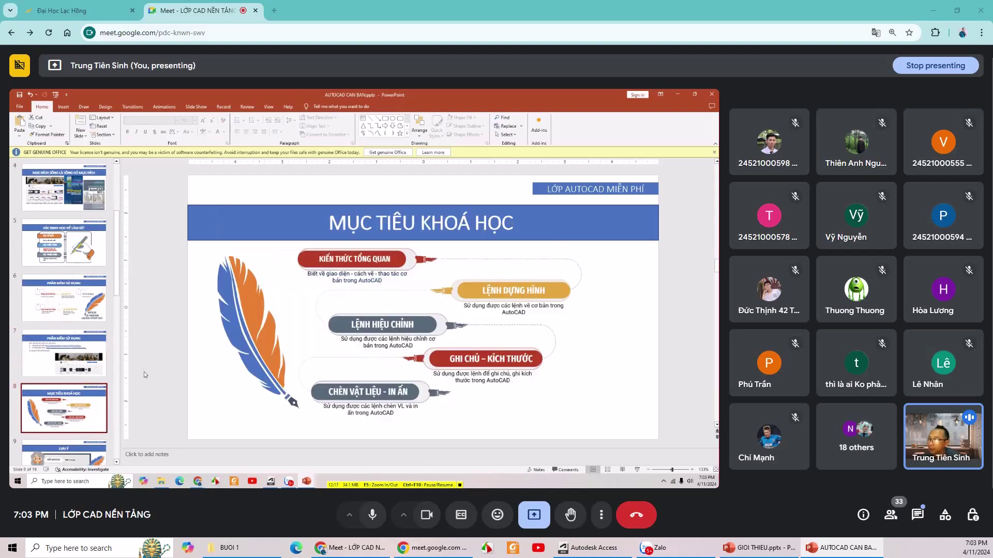
{"action": "left_click", "coordinate": [388, 277]}
{"action": "left_click", "coordinate": [651, 281]}
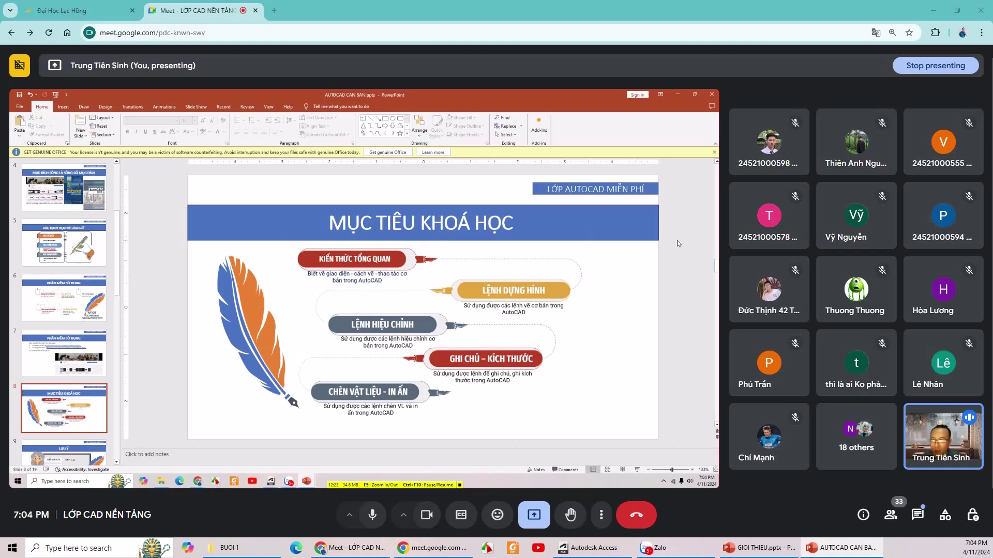
{"action": "left_click", "coordinate": [328, 272]}
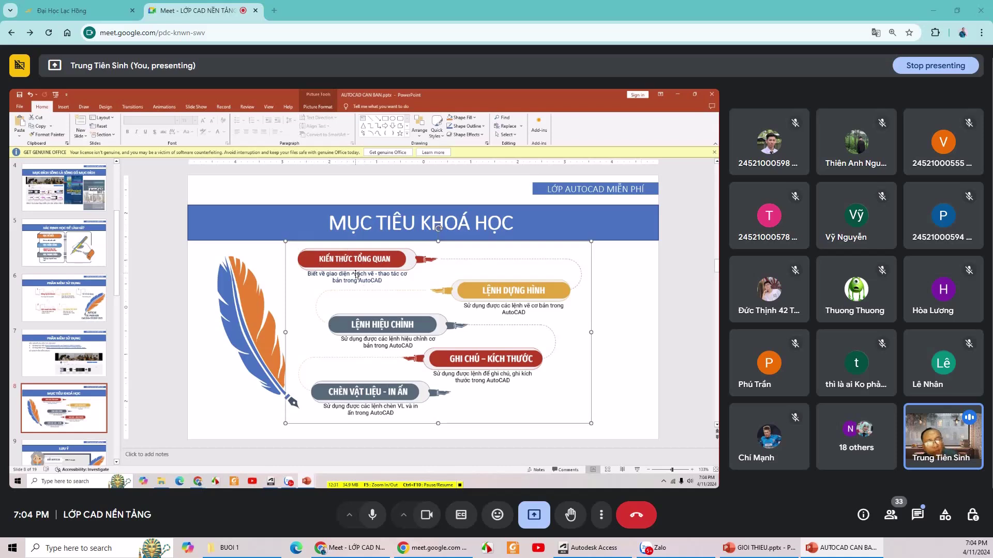
{"action": "left_click", "coordinate": [635, 295]}
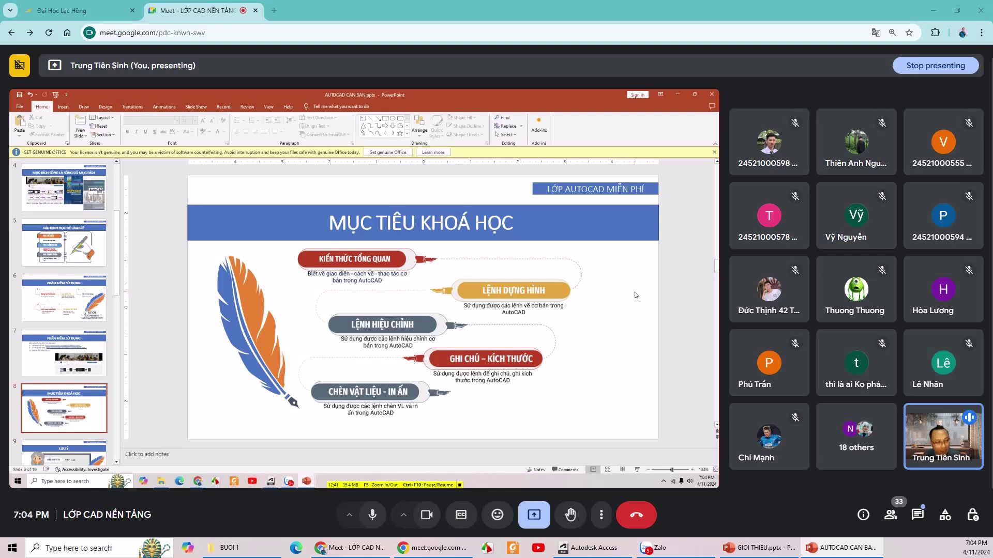
{"action": "left_click", "coordinate": [521, 304]}
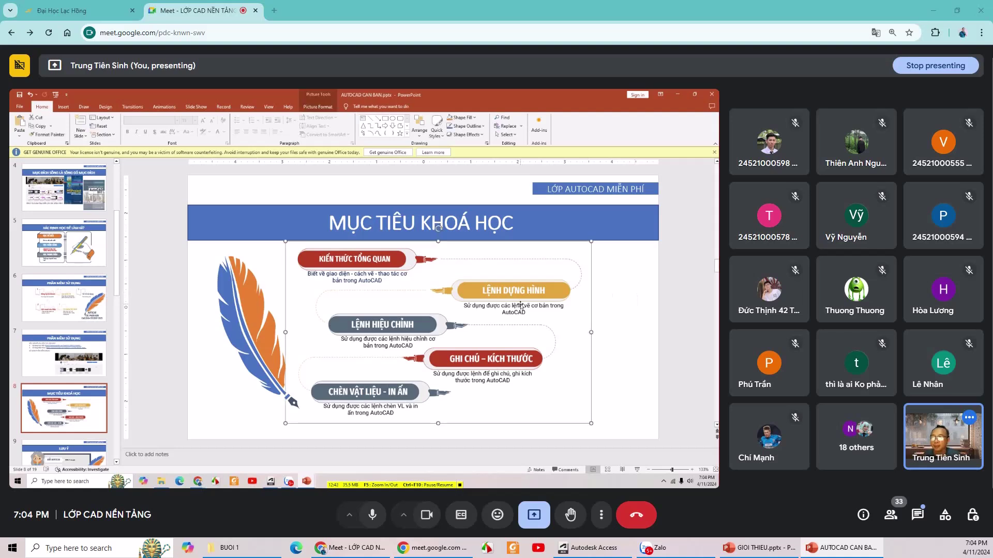
{"action": "left_click", "coordinate": [622, 308]}
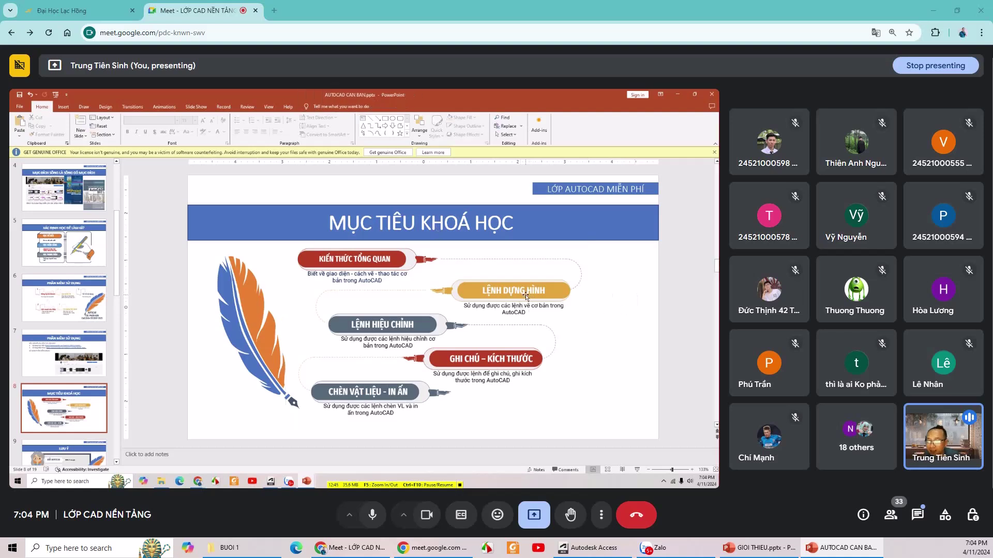
{"action": "left_click", "coordinate": [526, 298]}
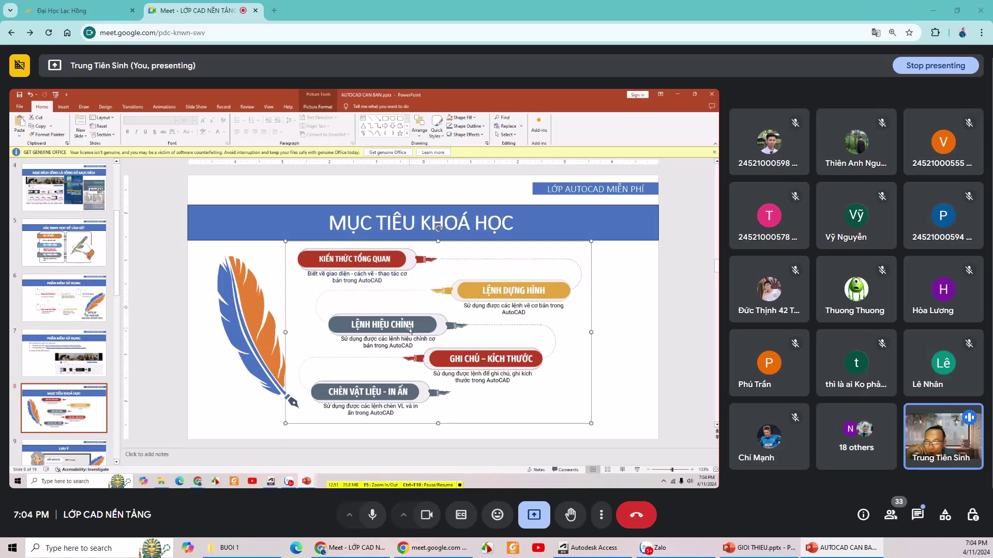
{"action": "key", "text": "Escape"}
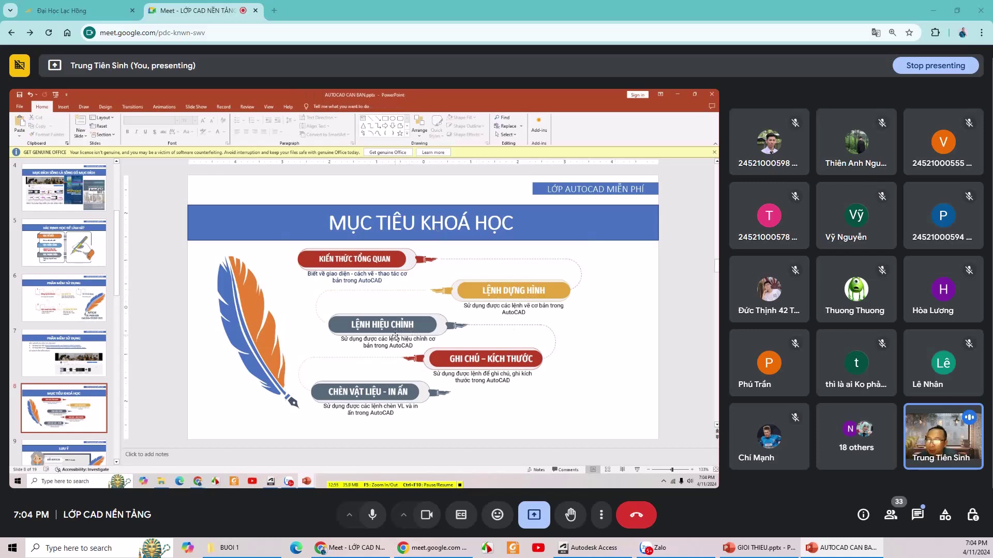
Keep pointing out parts of the feather course-objectives picture, then scroll on to slide 9, LƯU Ý.
{"action": "left_click", "coordinate": [473, 356]}
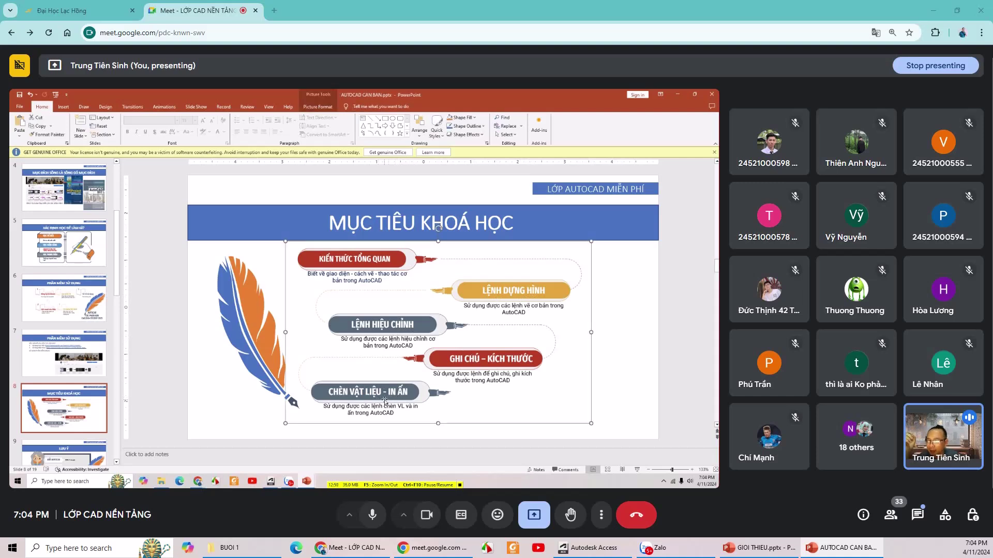
{"action": "left_click", "coordinate": [627, 357]}
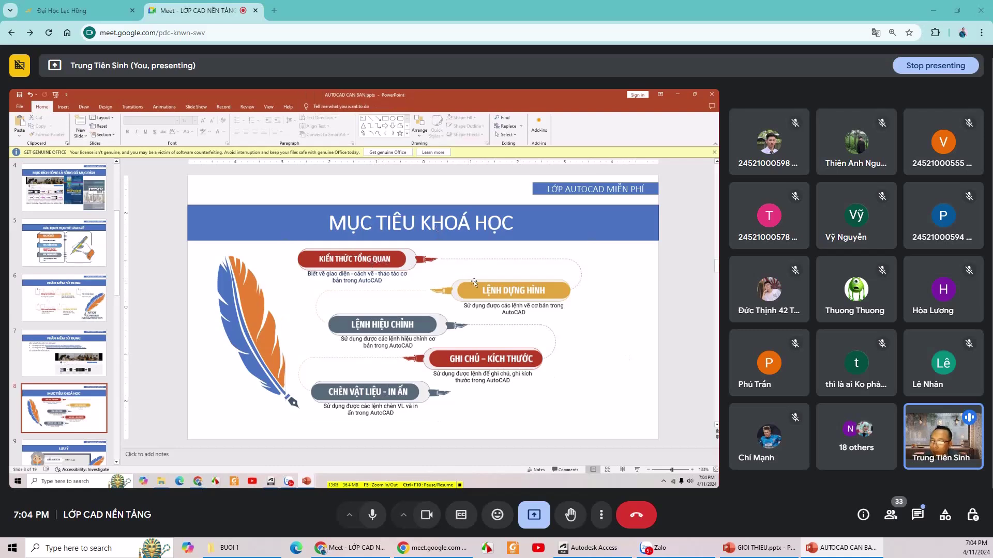
{"action": "left_click", "coordinate": [505, 333]}
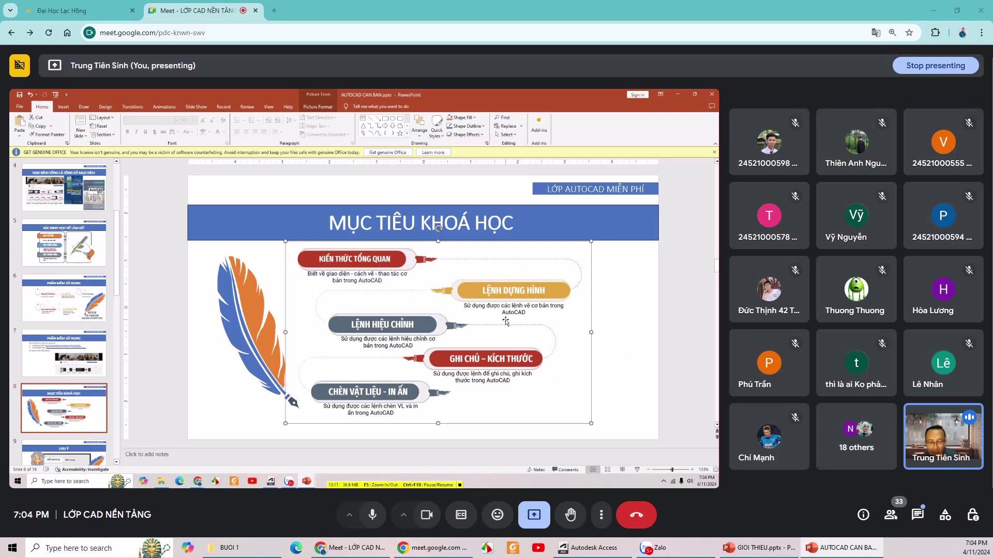
{"action": "left_click", "coordinate": [634, 370]}
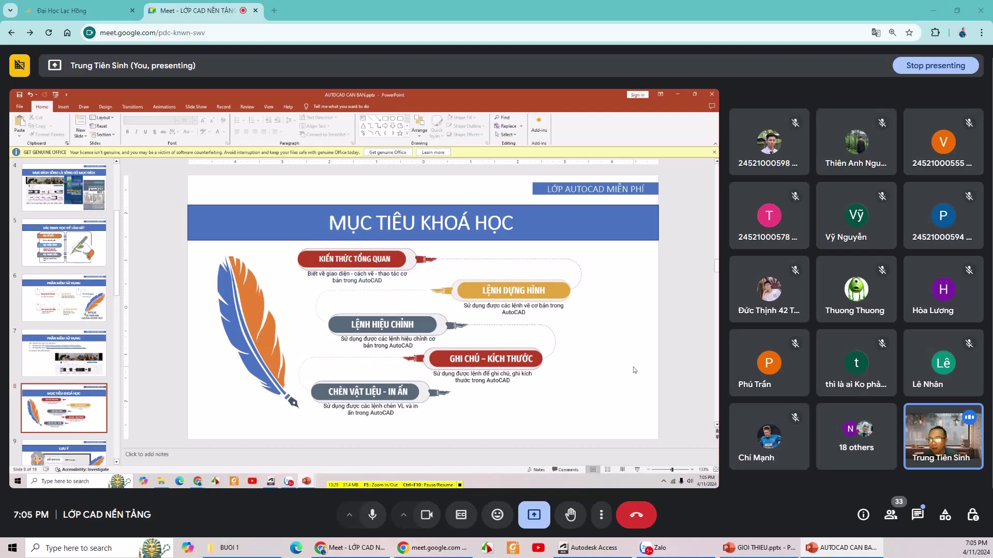
{"action": "left_click", "coordinate": [539, 344]}
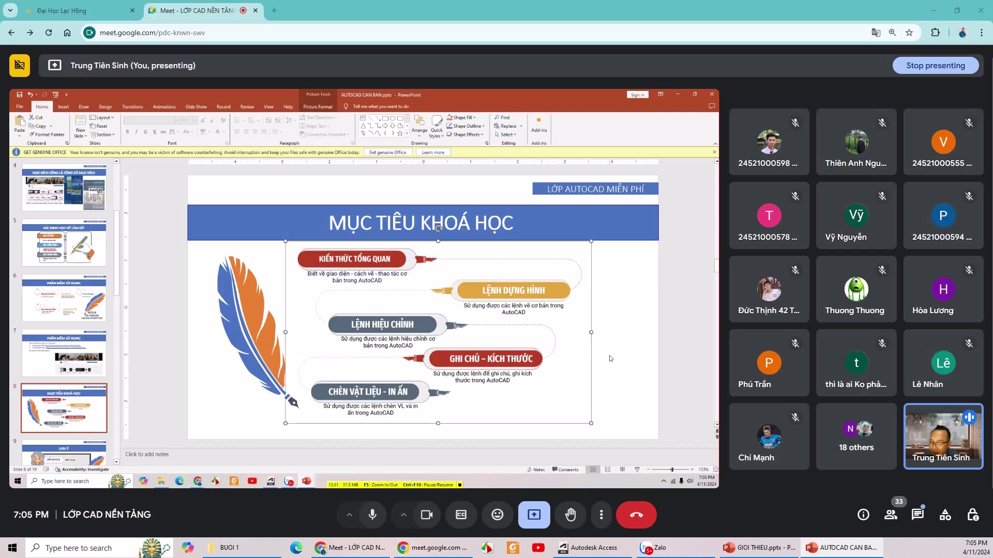
{"action": "left_click", "coordinate": [610, 358]}
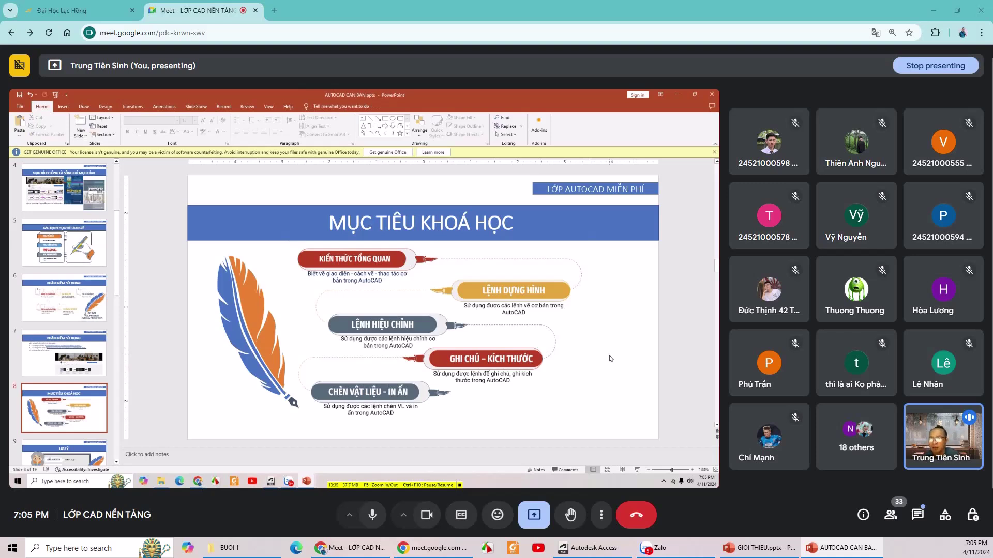
{"action": "left_click", "coordinate": [508, 353]}
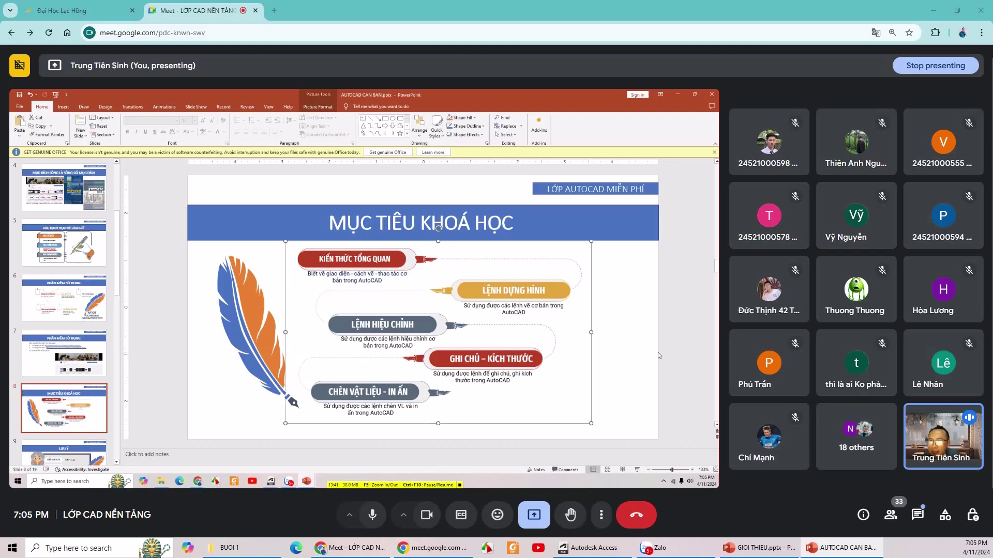
{"action": "left_click", "coordinate": [624, 339]}
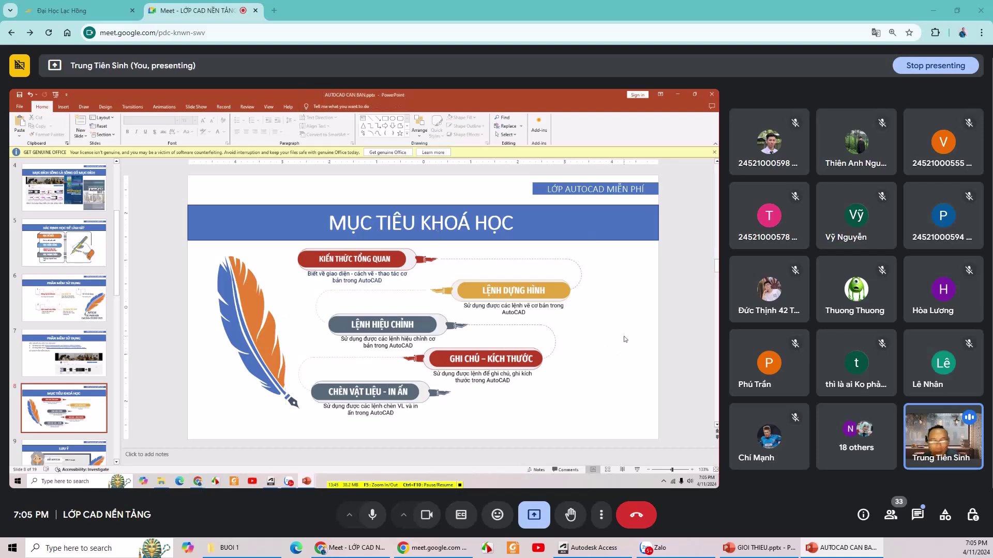
{"action": "left_click", "coordinate": [498, 358]}
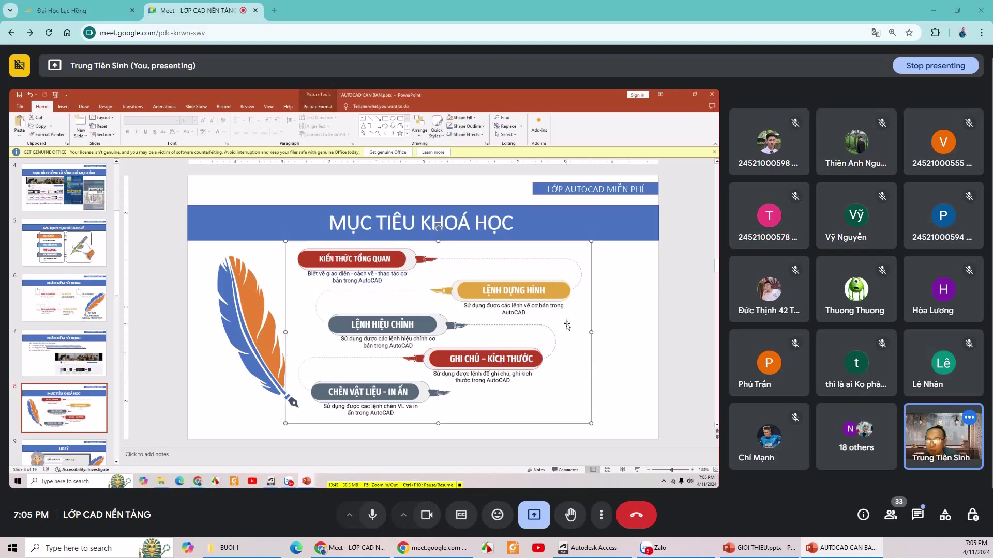
{"action": "left_click", "coordinate": [605, 321]}
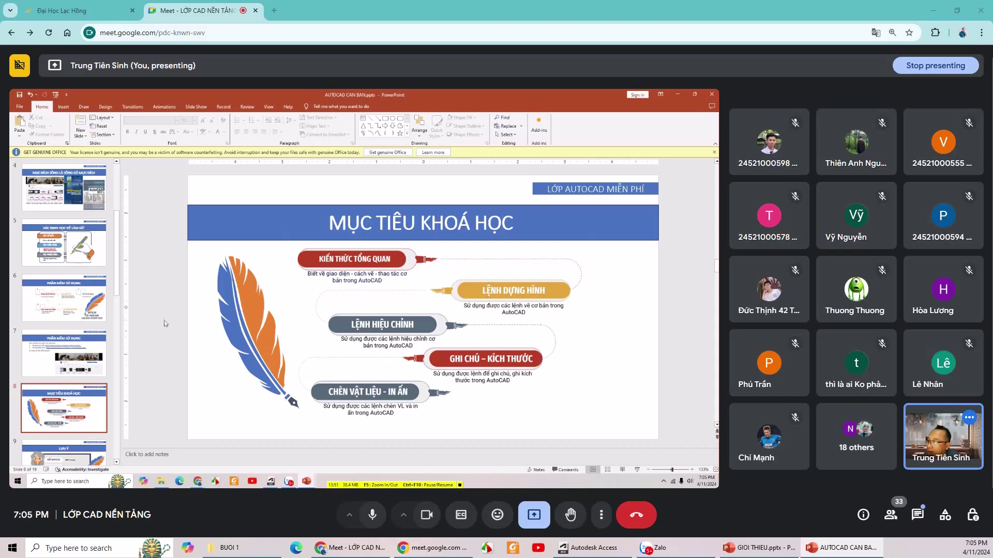
{"action": "scroll", "coordinate": [166, 322], "scroll_direction": "down", "scroll_amount": 1}
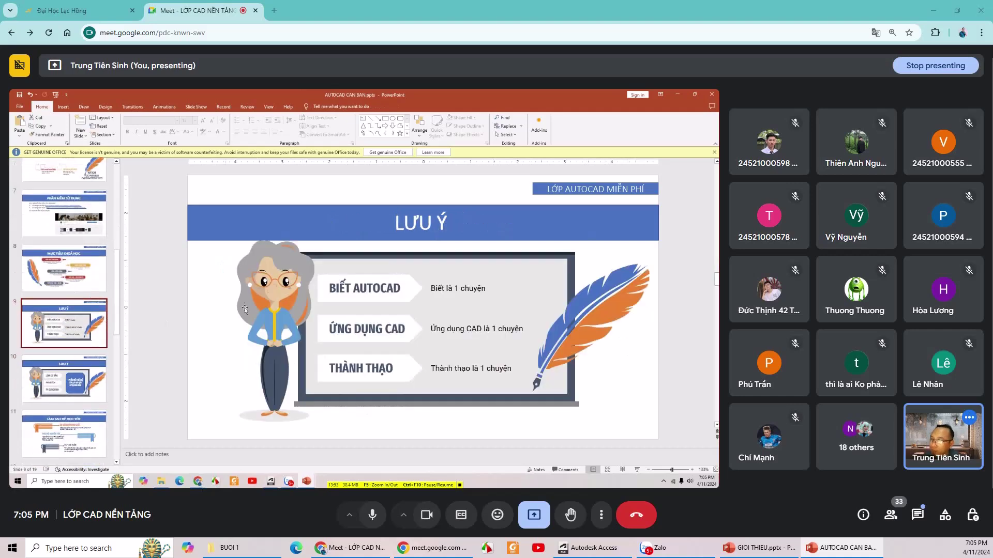
{"action": "left_click", "coordinate": [369, 288]}
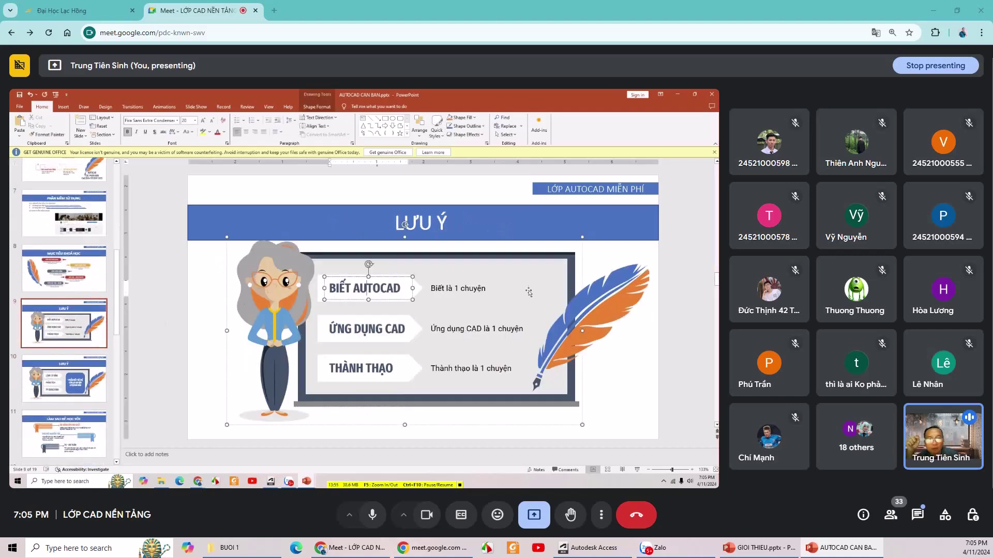
{"action": "left_click", "coordinate": [393, 290]}
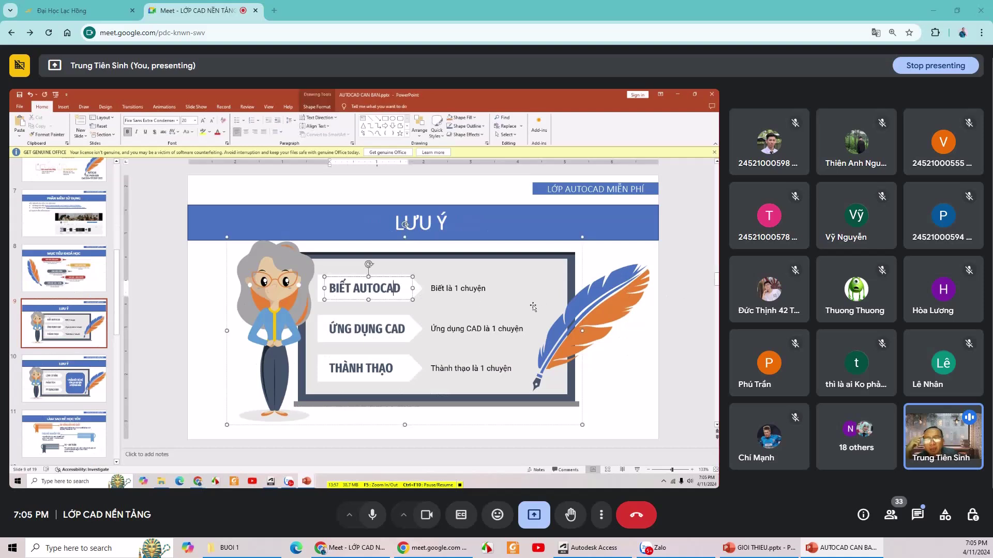
{"action": "left_click", "coordinate": [670, 305]}
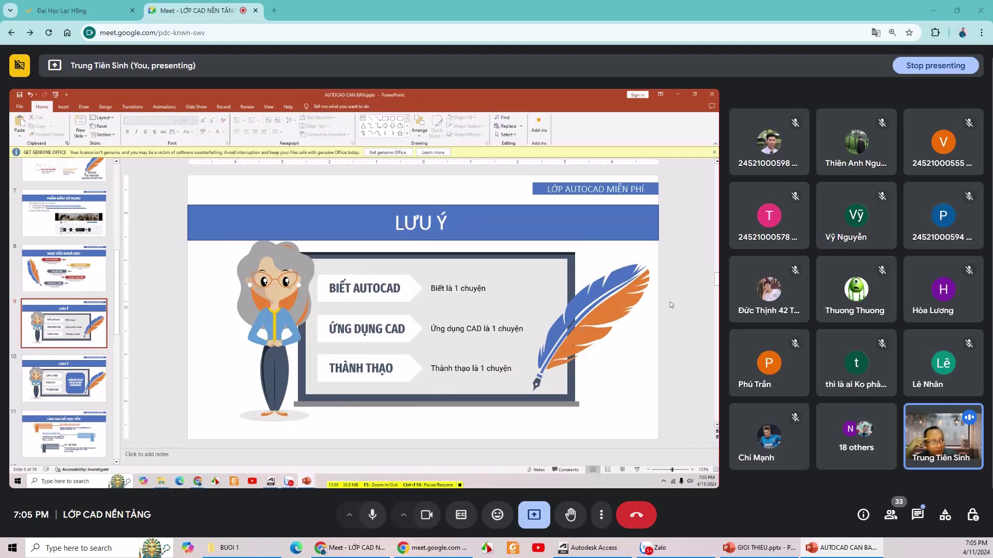
{"action": "left_click", "coordinate": [378, 329]}
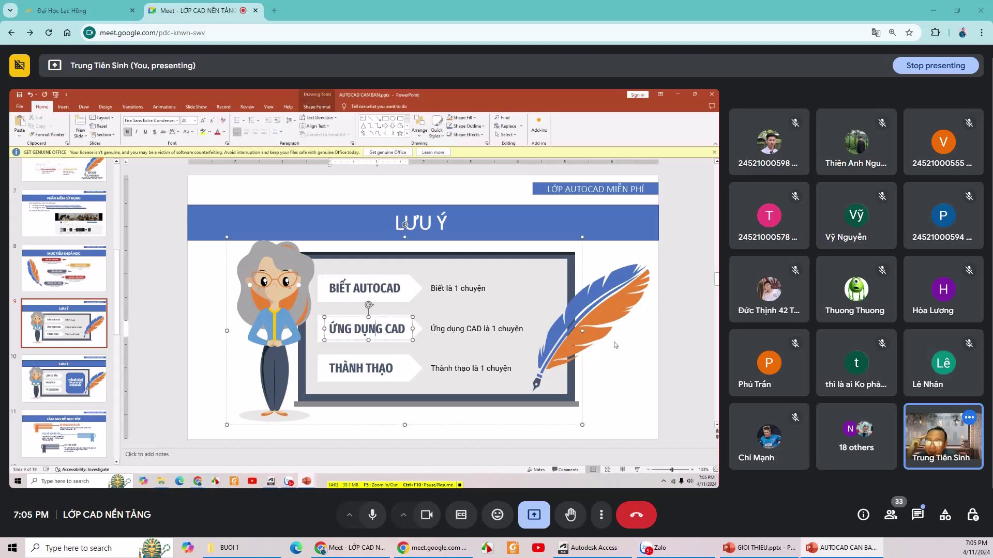
{"action": "left_click", "coordinate": [662, 342]}
{"action": "left_click", "coordinate": [378, 368]}
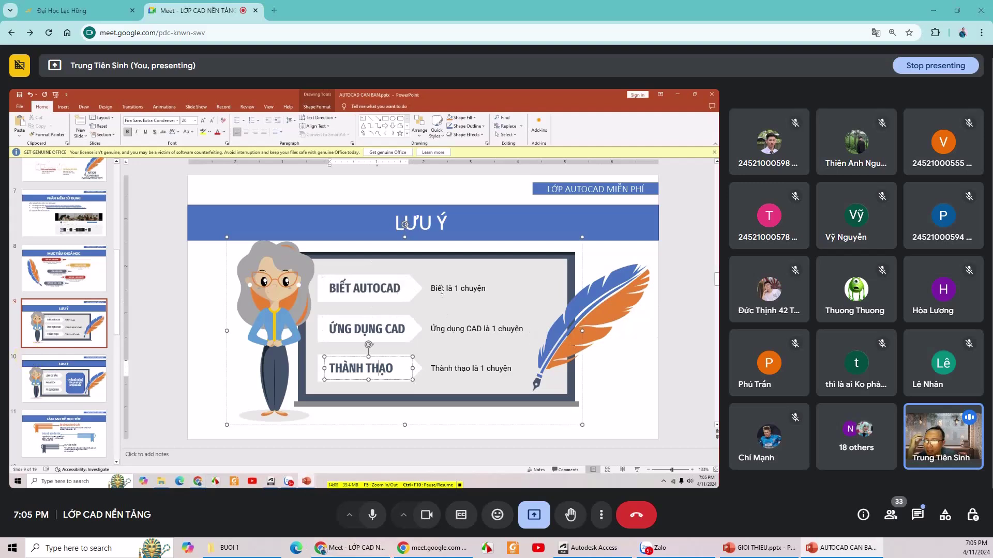
{"action": "left_click", "coordinate": [442, 289]}
{"action": "left_click", "coordinate": [454, 329]}
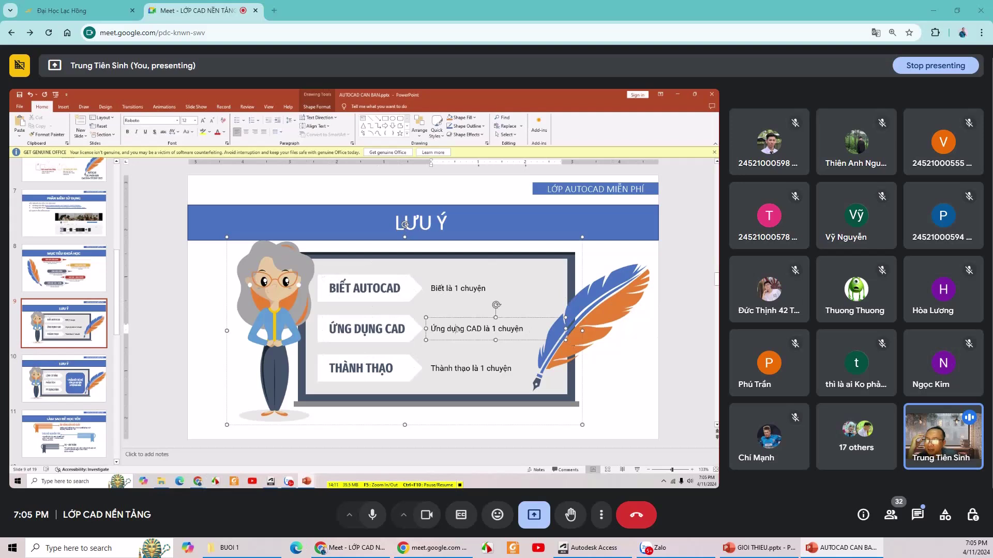
{"action": "key", "text": "Escape"}
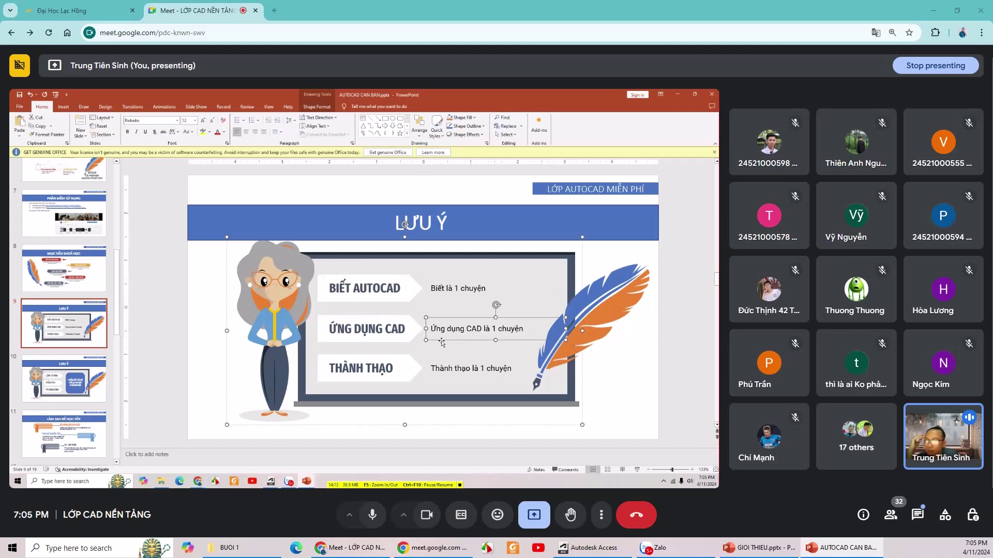
{"action": "left_click", "coordinate": [443, 367]}
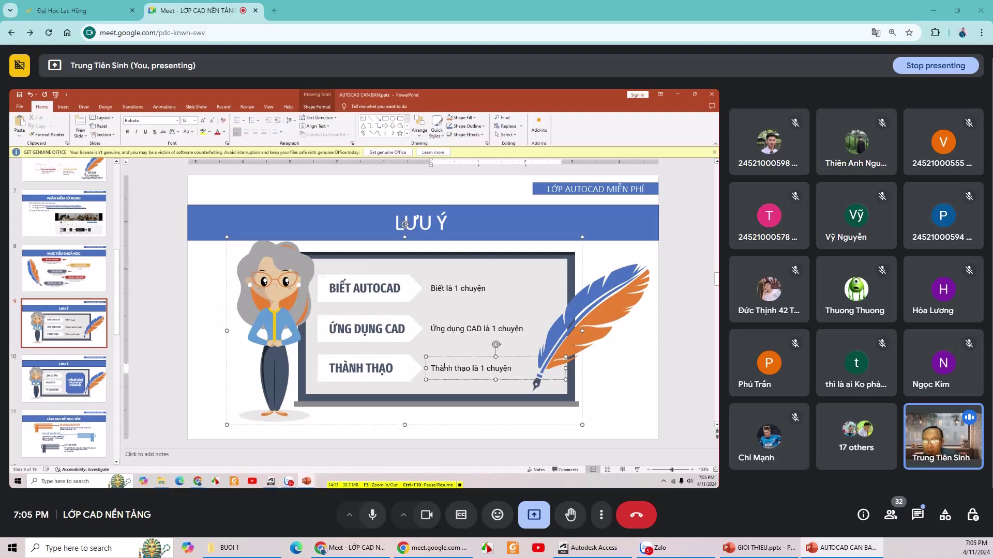
{"action": "left_click", "coordinate": [677, 351]}
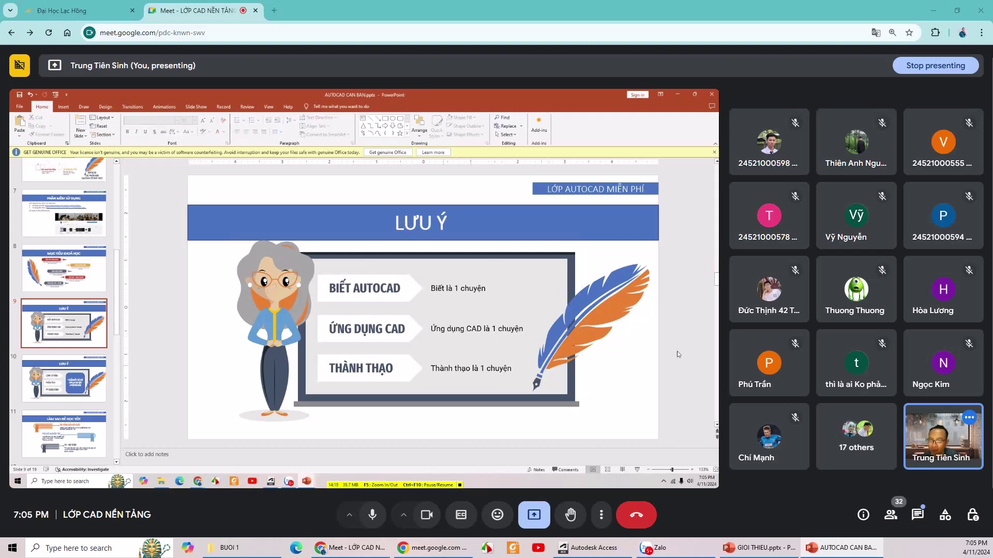
{"action": "left_click", "coordinate": [452, 328]}
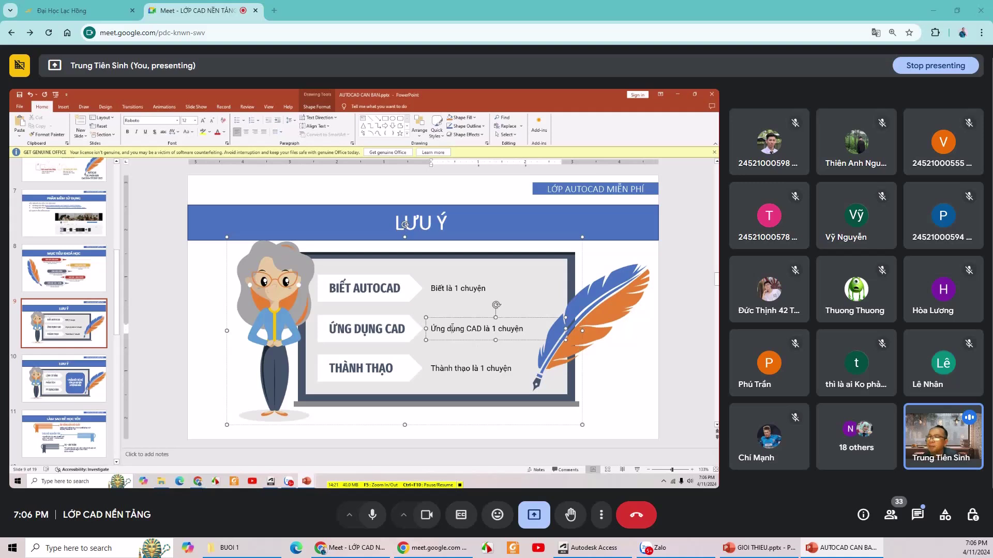
{"action": "left_click", "coordinate": [197, 274]}
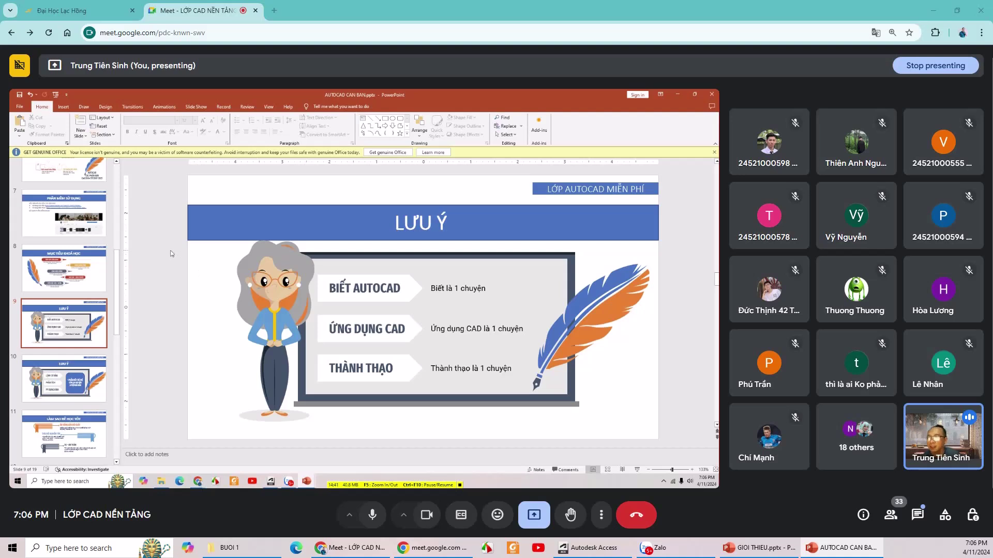
Go to slide 10 and point out the LỆNH CƠ BẢN, PHÂN TÍCH and PP DỰNG HÌNH labels.
{"action": "key", "text": "Down"}
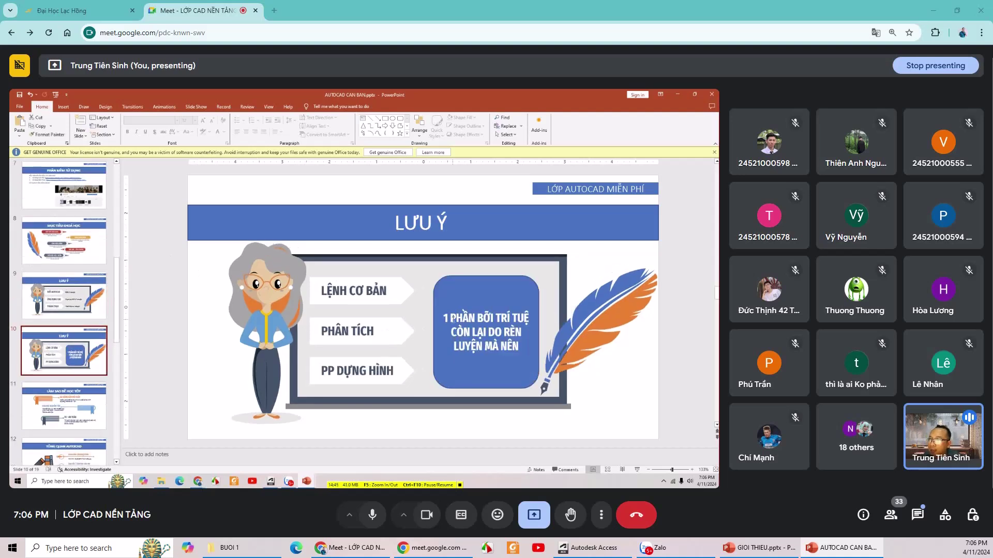
{"action": "left_click", "coordinate": [361, 290]}
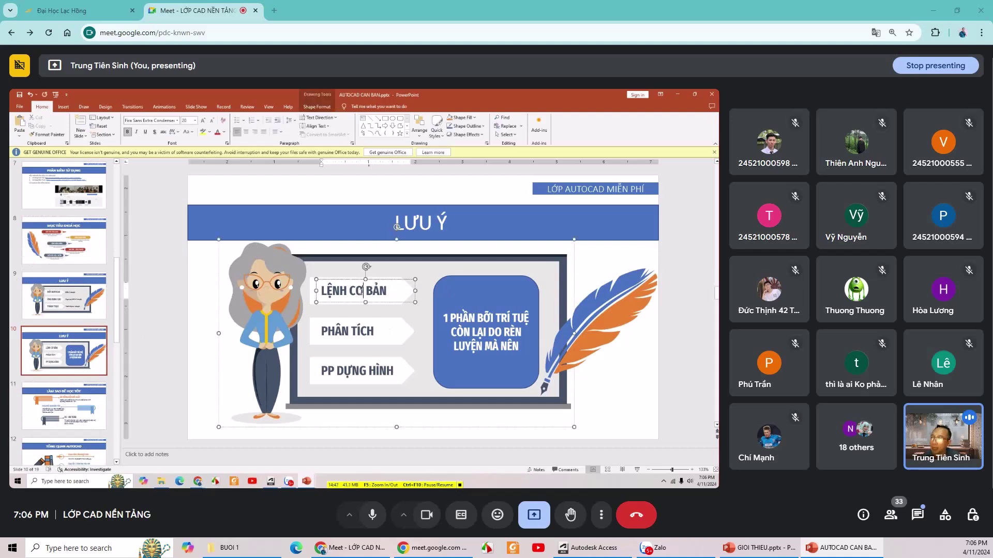
{"action": "left_click", "coordinate": [349, 330]}
{"action": "left_click", "coordinate": [351, 368]}
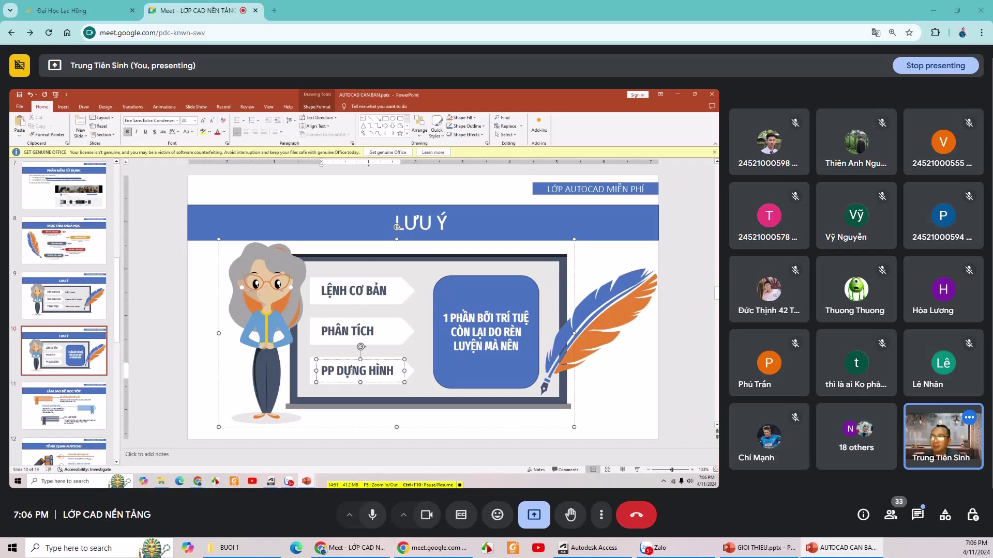
{"action": "left_click", "coordinate": [166, 296]}
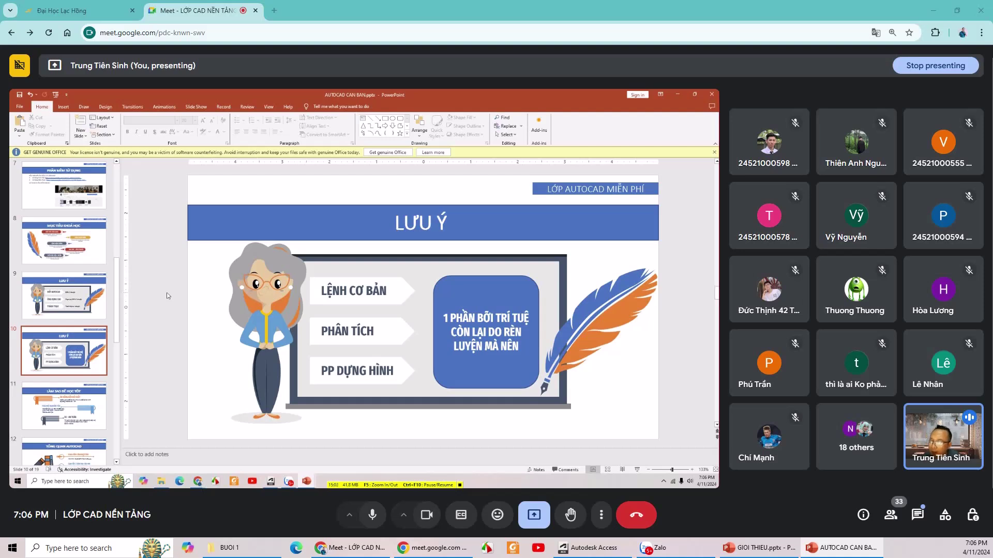
Point out PHÂN TÍCH and LỆNH CƠ BẢN again, then the blue rounded note box.
{"action": "left_click", "coordinate": [346, 330]}
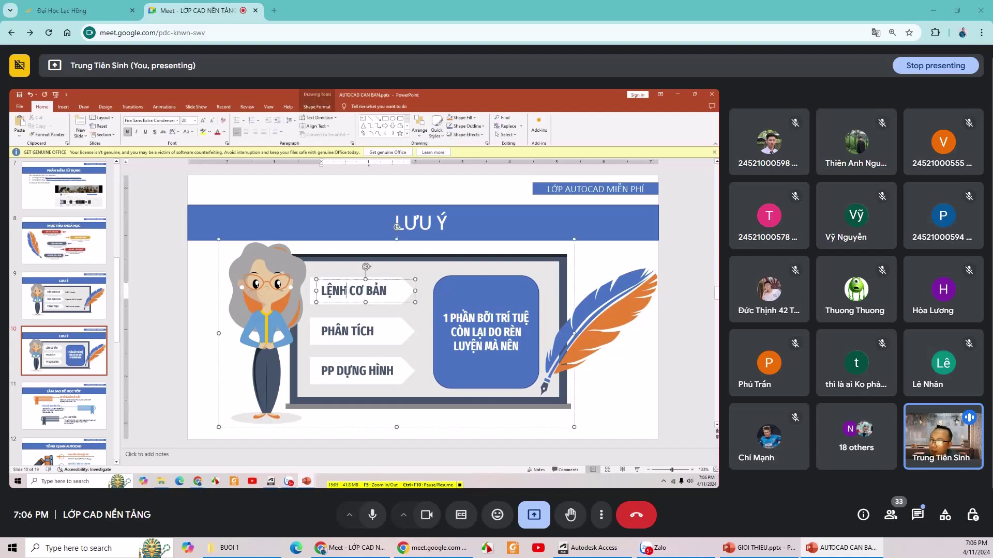
{"action": "left_click", "coordinate": [346, 330]}
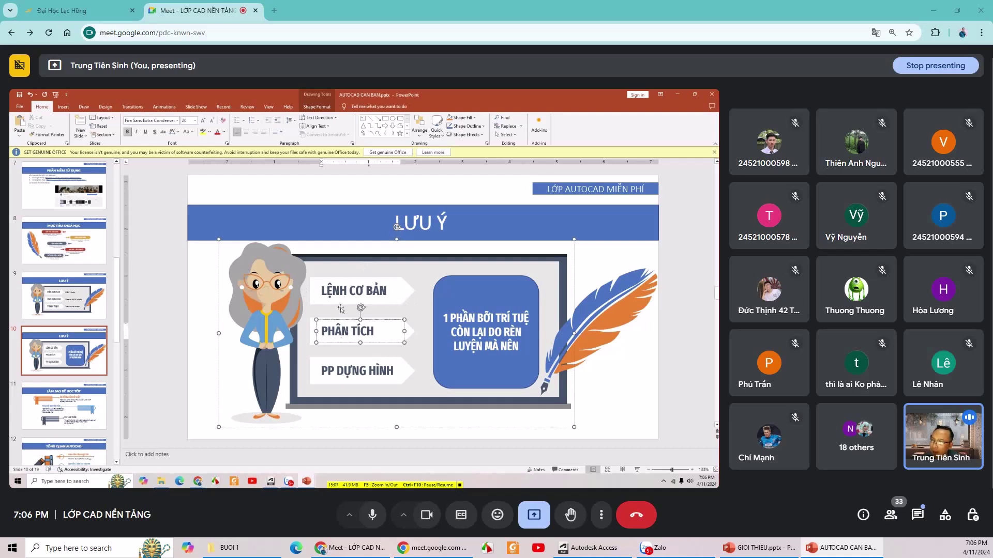
{"action": "left_click", "coordinate": [344, 284]}
{"action": "left_click", "coordinate": [345, 329]}
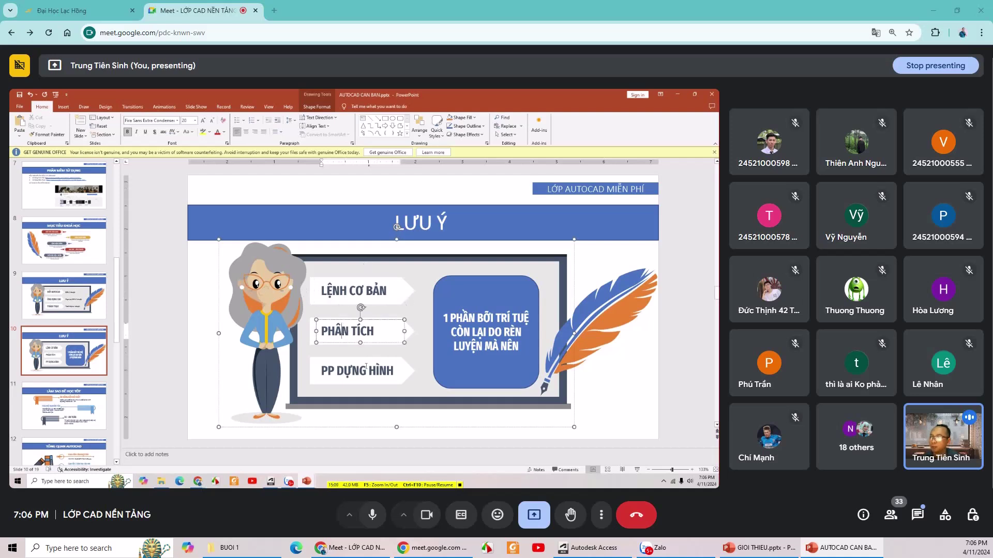
{"action": "left_click", "coordinate": [366, 371]}
{"action": "left_click", "coordinate": [432, 358]}
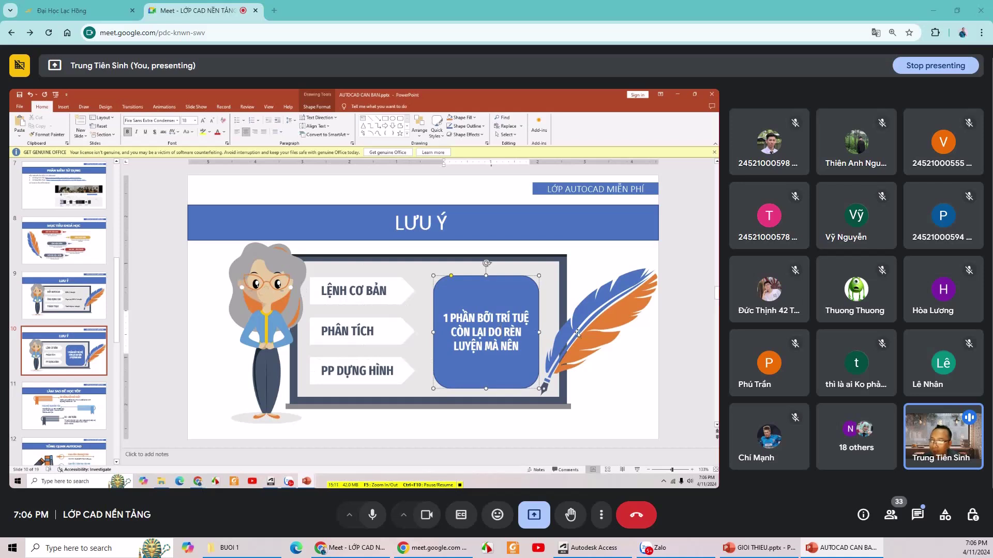
{"action": "left_click", "coordinate": [686, 328]}
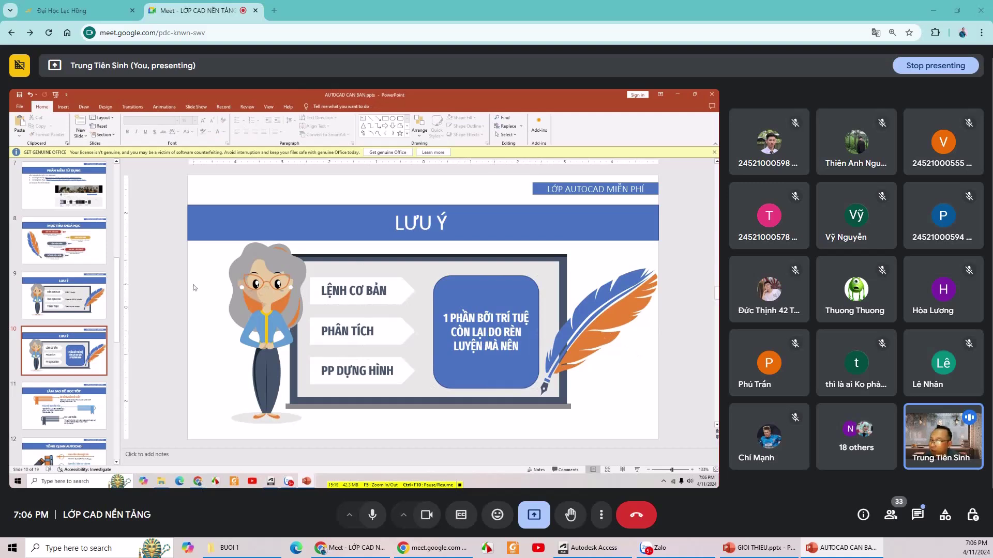
Show slide 12, TỔNG QUAN AUTOCAD, then minimize PowerPoint and File Explorer to reveal the desktop.
{"action": "scroll", "coordinate": [80, 403], "scroll_direction": "down", "scroll_amount": 1}
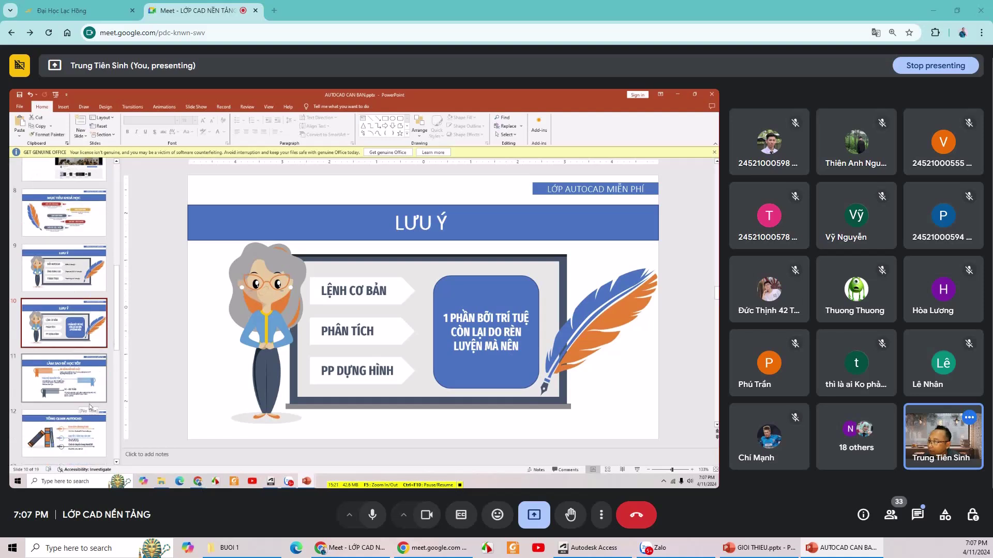
{"action": "left_click", "coordinate": [65, 437]}
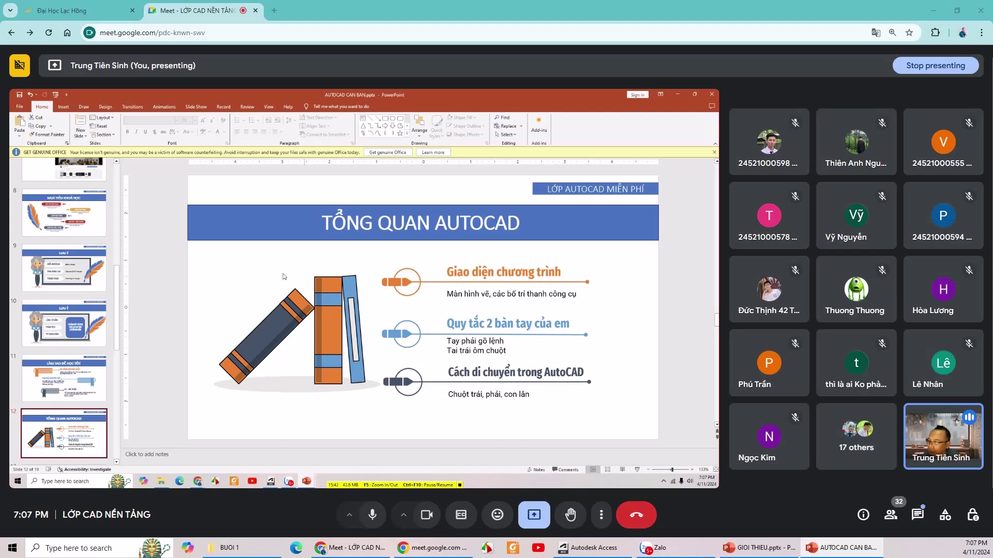
{"action": "left_click", "coordinate": [677, 95]}
{"action": "left_click", "coordinate": [677, 94]}
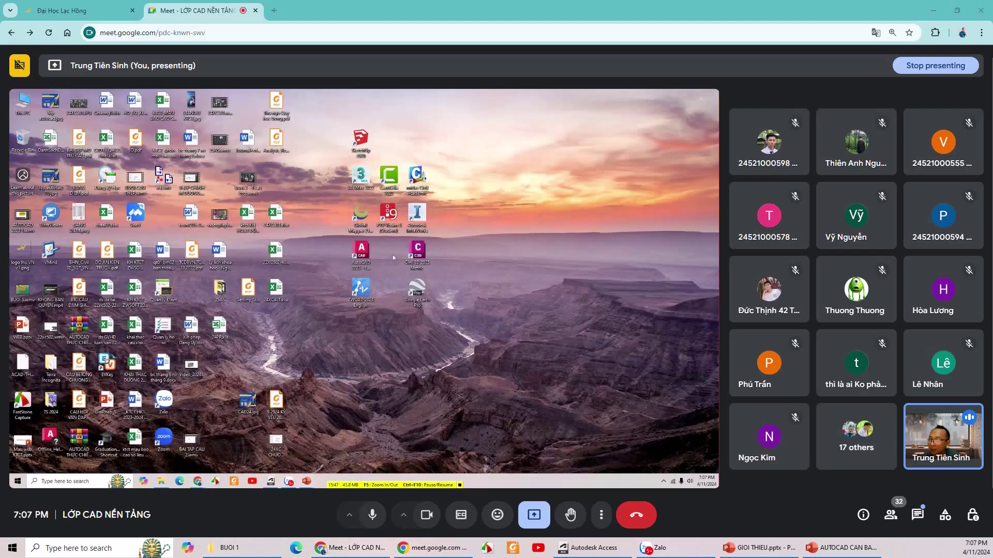
Launch AutoCAD 2023 from its desktop shortcut.
{"action": "double_click", "coordinate": [359, 253]}
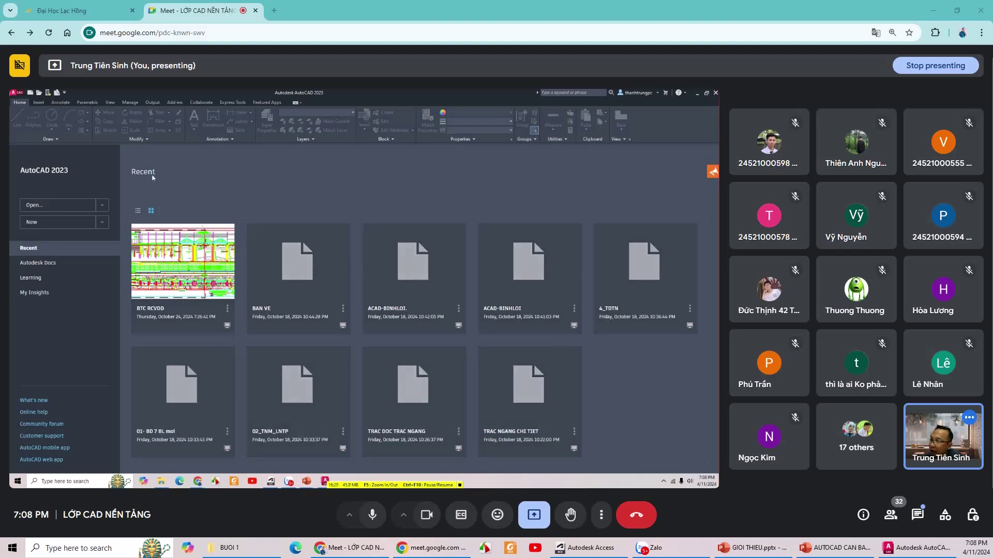
{"action": "left_click", "coordinate": [138, 211]}
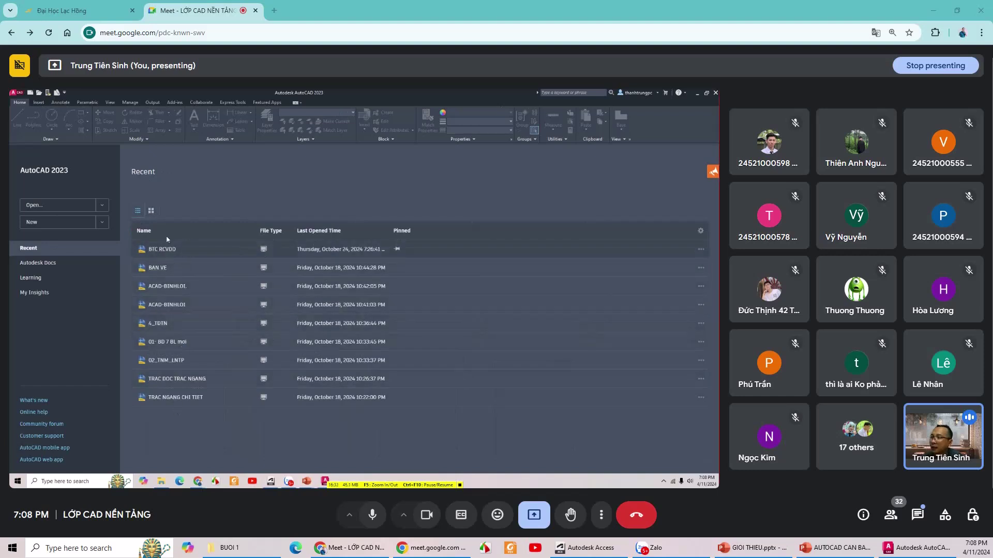
{"action": "left_click", "coordinate": [152, 212]}
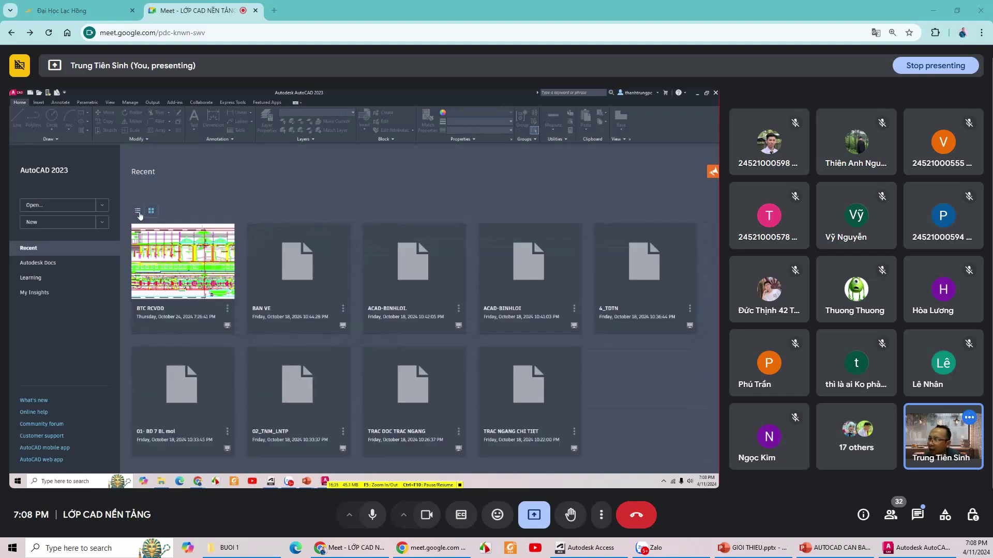
{"action": "left_click", "coordinate": [138, 212]}
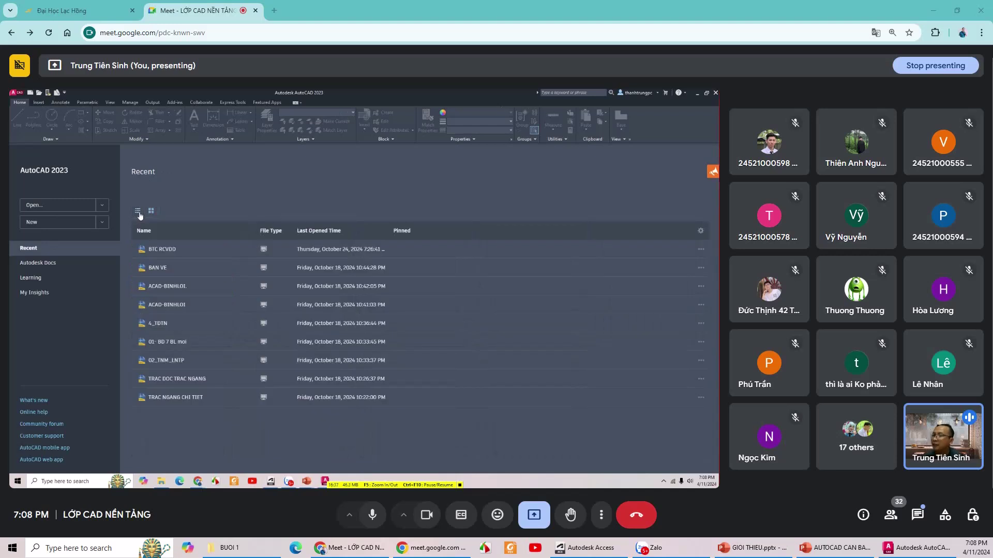
{"action": "left_click", "coordinate": [151, 212]}
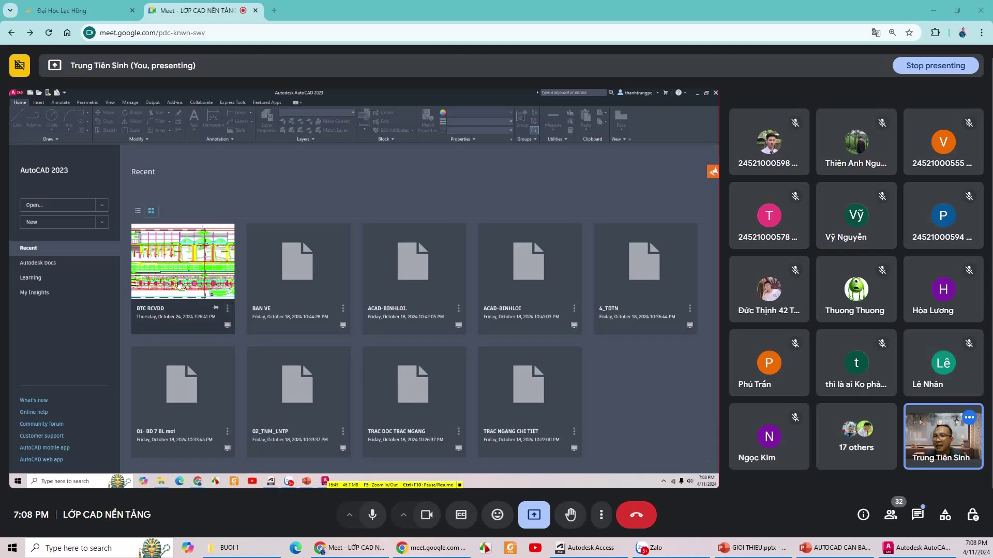
{"action": "left_click", "coordinate": [658, 93]}
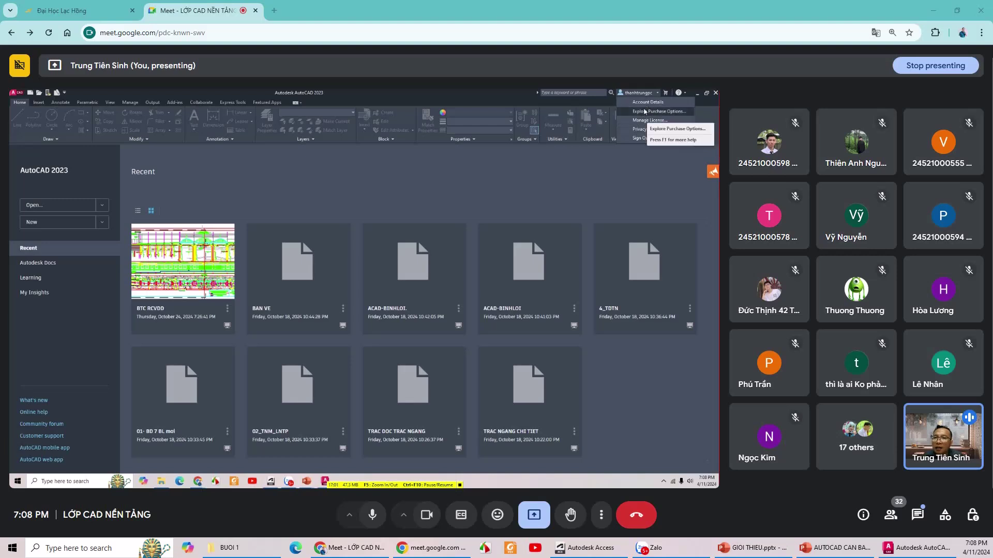
{"action": "left_click", "coordinate": [641, 95]}
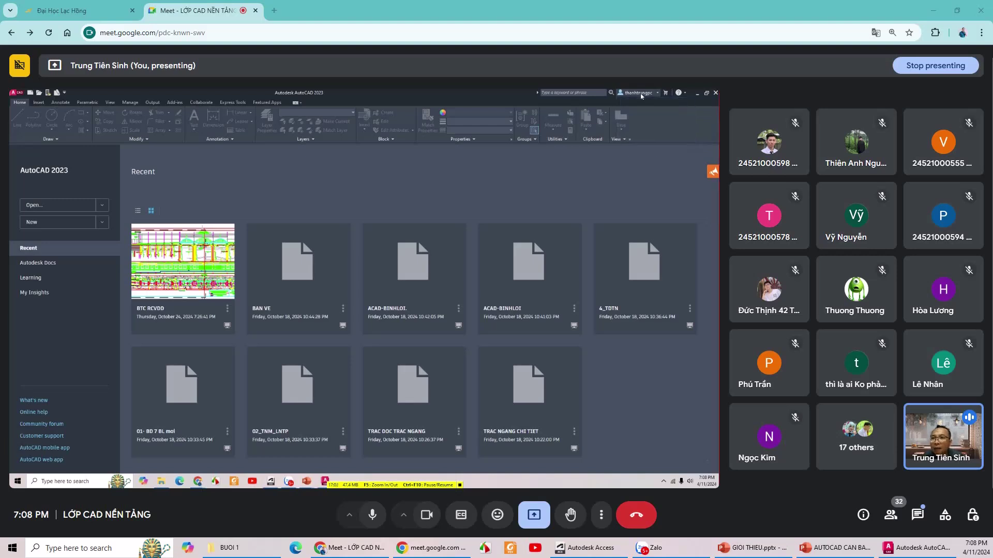
{"action": "left_click", "coordinate": [498, 181]}
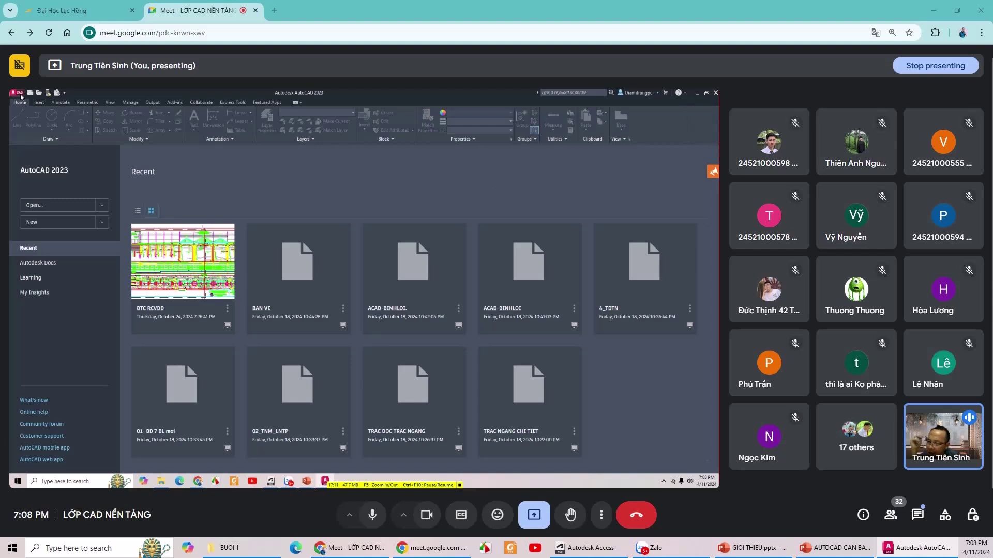
{"action": "left_click", "coordinate": [306, 481]}
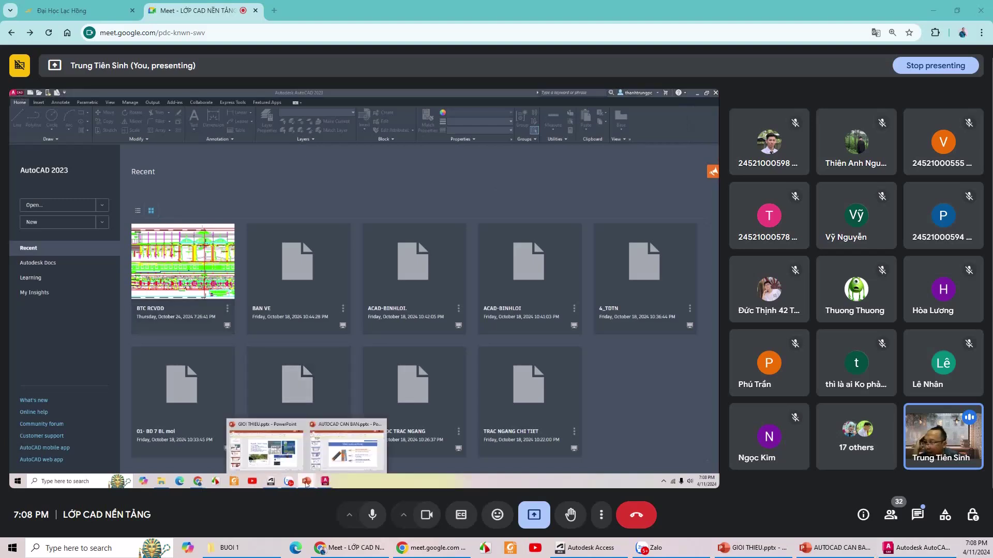
Switch to the AUTOCAD CAN BAN deck and highlight the word 'AutoCAD' in the slide headings.
{"action": "left_click", "coordinate": [345, 444]}
{"action": "left_click", "coordinate": [550, 368]}
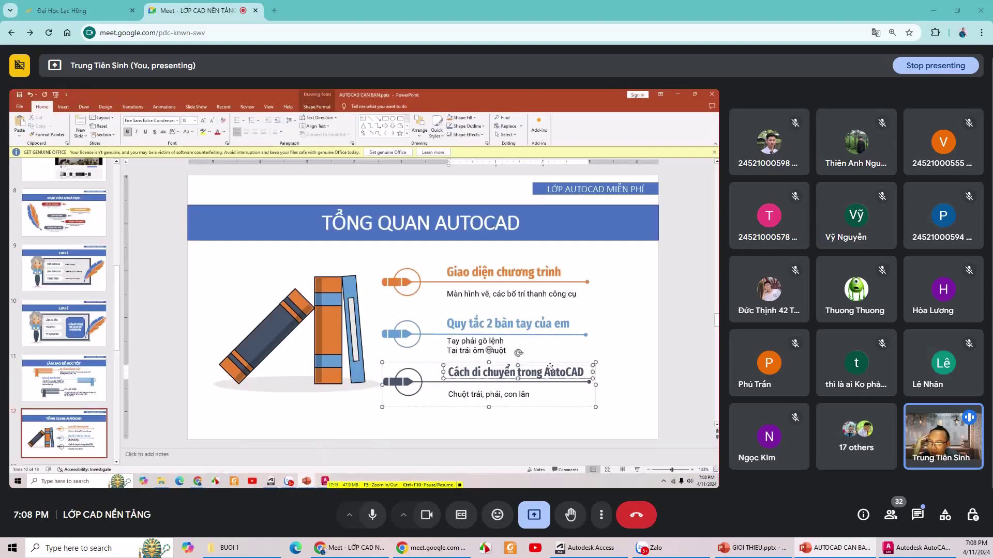
{"action": "left_click_drag", "start_coordinate": [546, 370], "coordinate": [587, 372]}
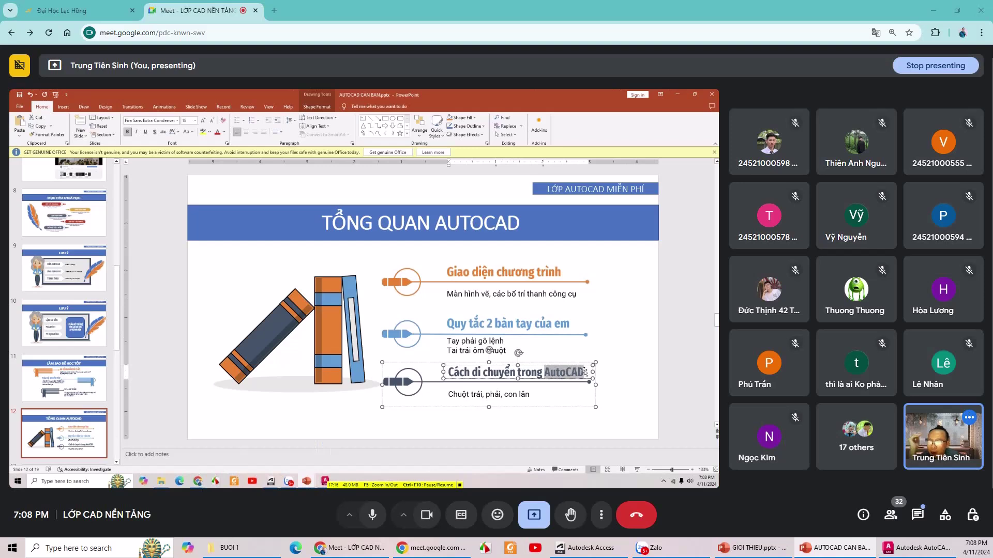
{"action": "left_click", "coordinate": [625, 375]}
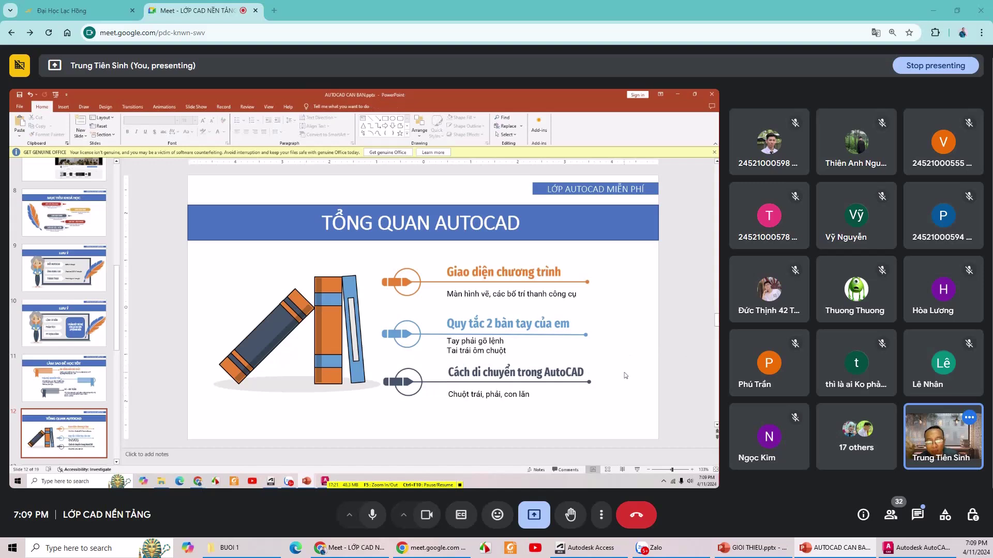
{"action": "left_click_drag", "start_coordinate": [584, 373], "coordinate": [544, 372]}
{"action": "left_click", "coordinate": [581, 372]}
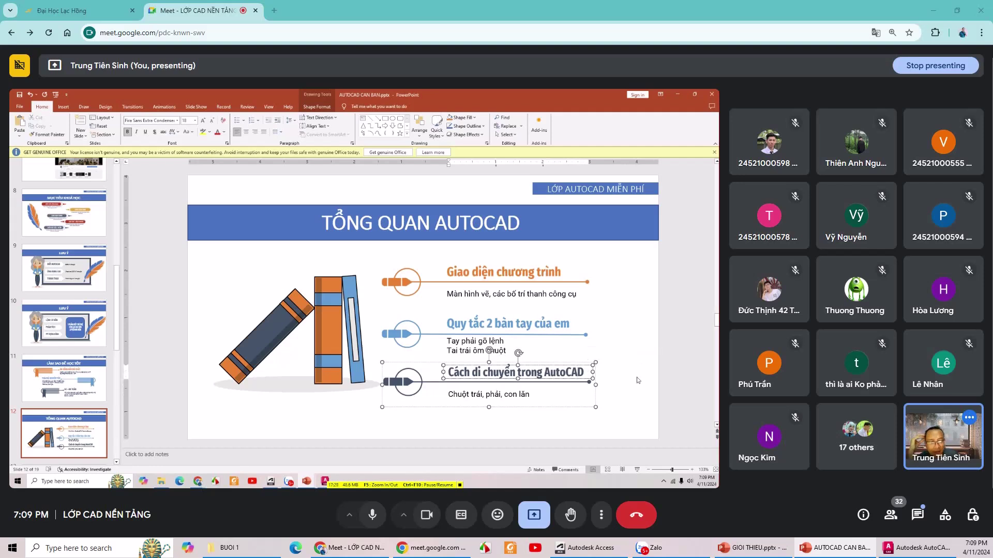
{"action": "left_click_drag", "start_coordinate": [583, 373], "coordinate": [544, 373]}
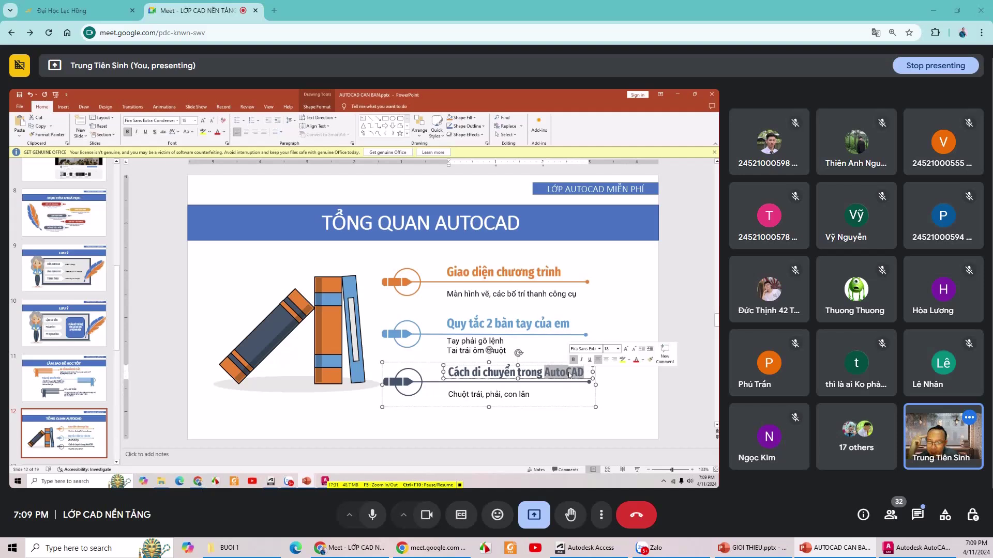
{"action": "left_click", "coordinate": [620, 386]}
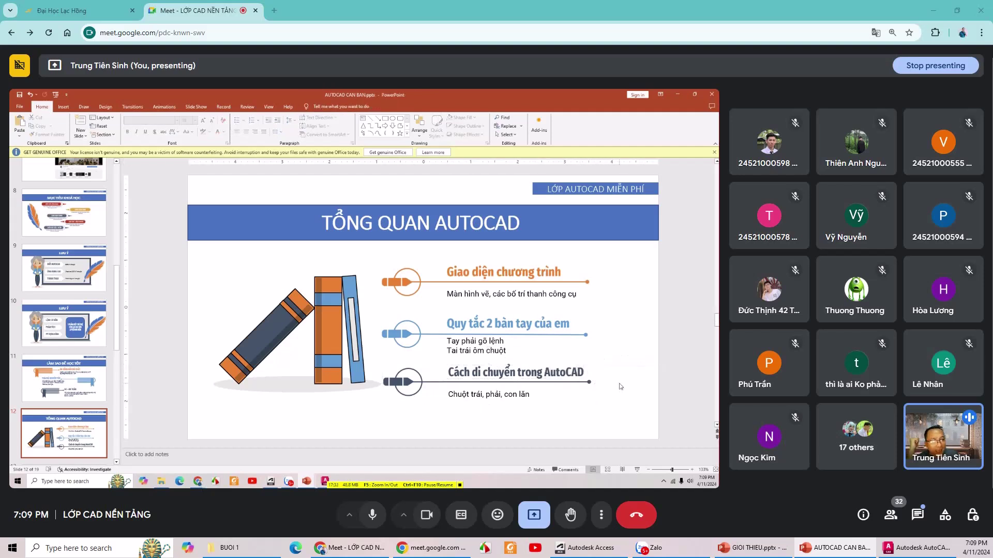
Highlight 'AutoCAD' in the bottom heading and AUTOCAD in the title, then return to AutoCAD.
{"action": "double_click", "coordinate": [574, 372]}
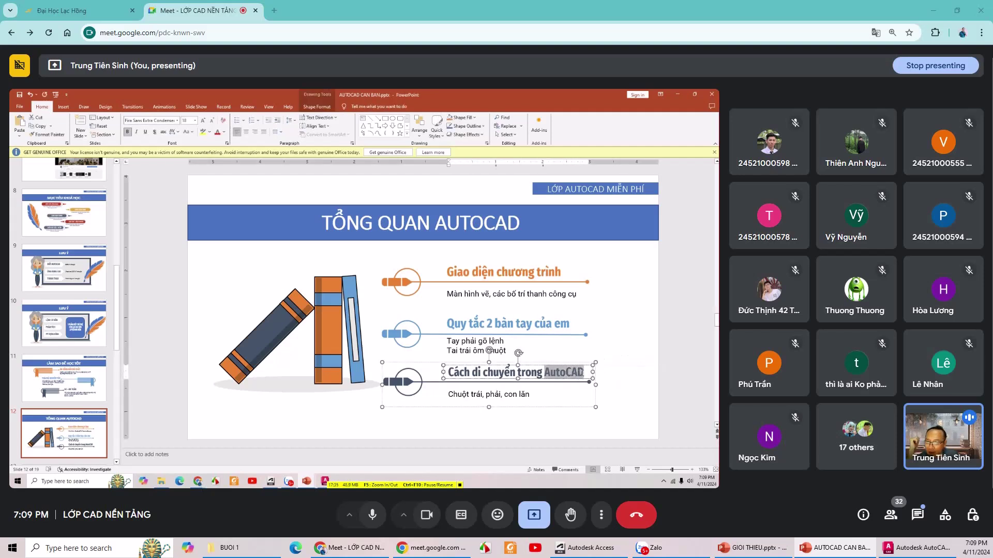
{"action": "left_click", "coordinate": [583, 376]}
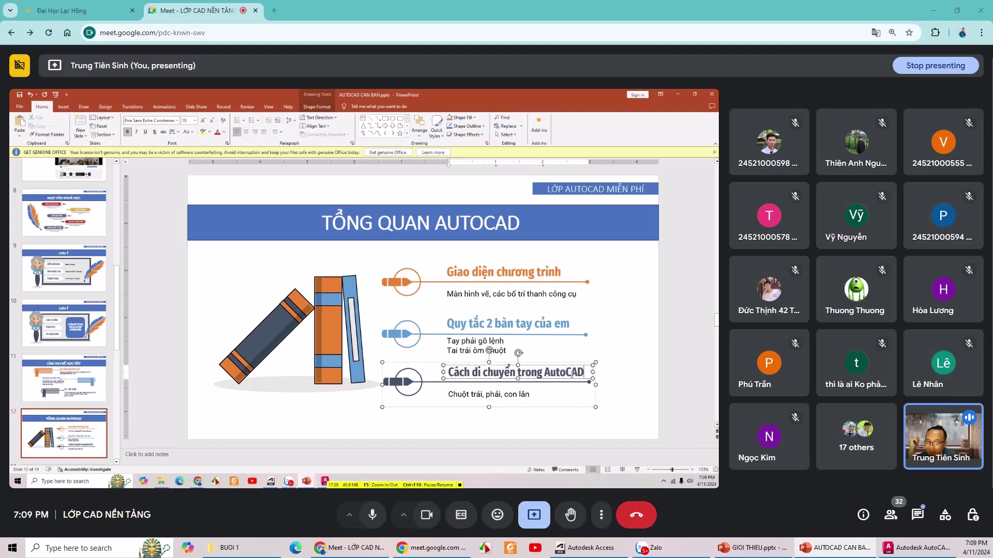
{"action": "double_click", "coordinate": [568, 373]}
{"action": "left_click", "coordinate": [584, 373]}
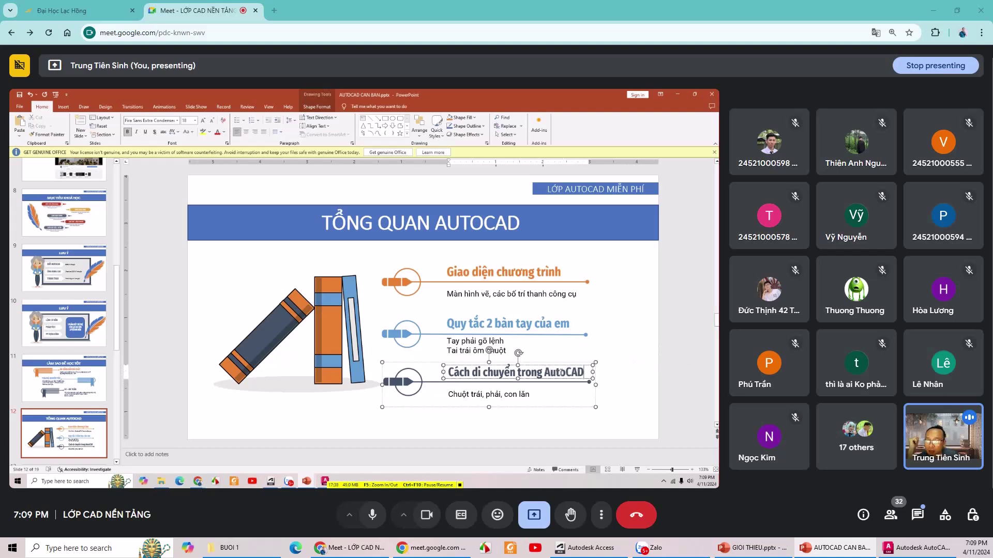
{"action": "left_click_drag", "start_coordinate": [544, 372], "coordinate": [560, 372]}
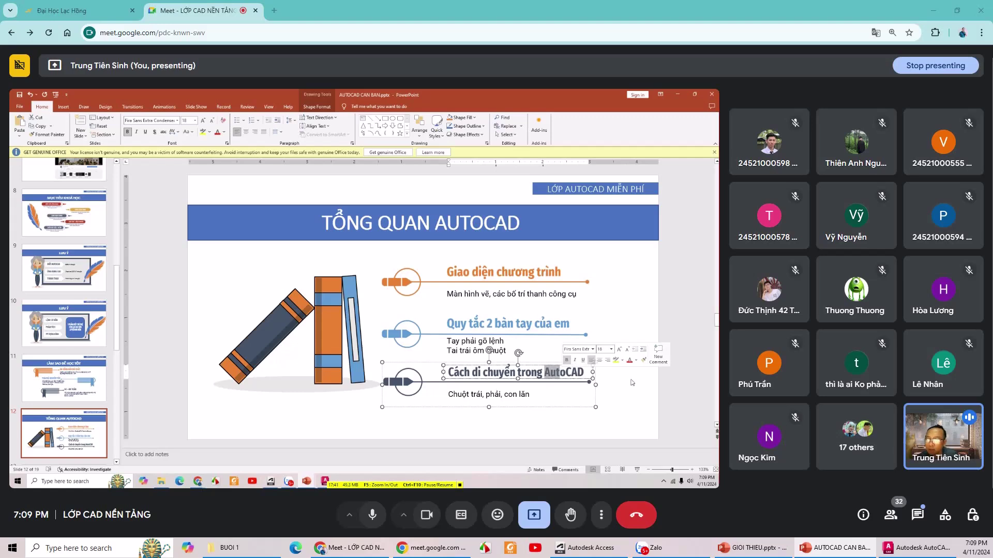
{"action": "left_click", "coordinate": [455, 213]}
{"action": "left_click_drag", "start_coordinate": [435, 223], "coordinate": [517, 228]}
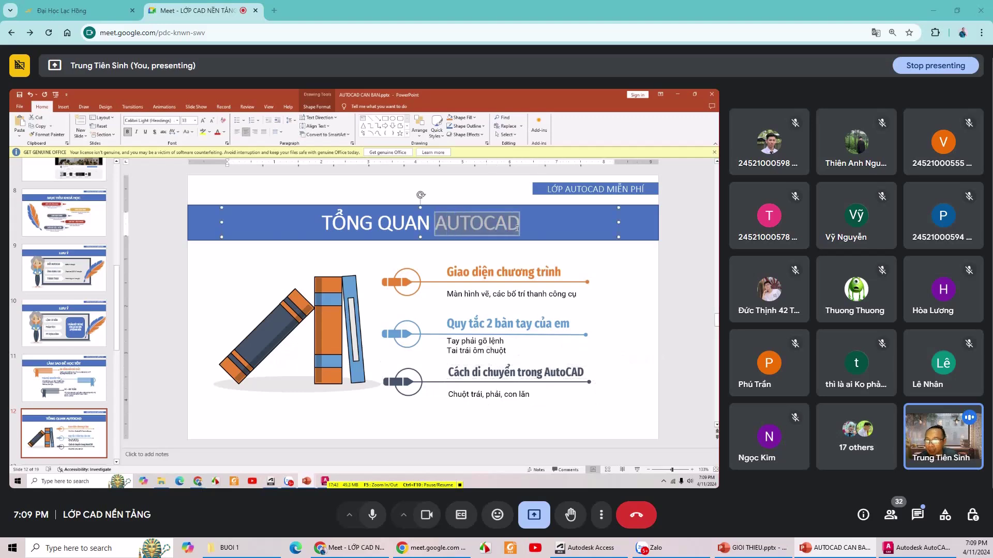
{"action": "left_click", "coordinate": [420, 410]}
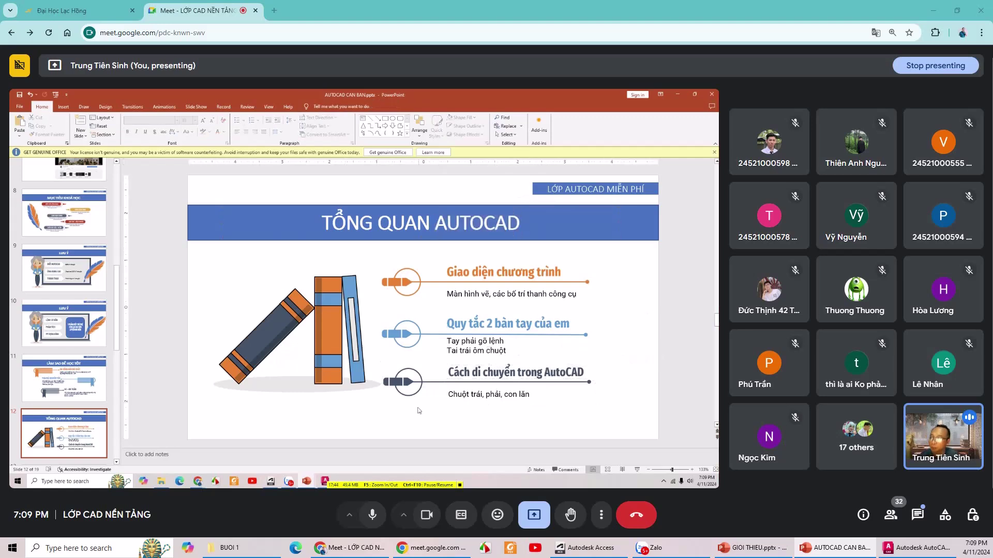
{"action": "left_click", "coordinate": [325, 480]}
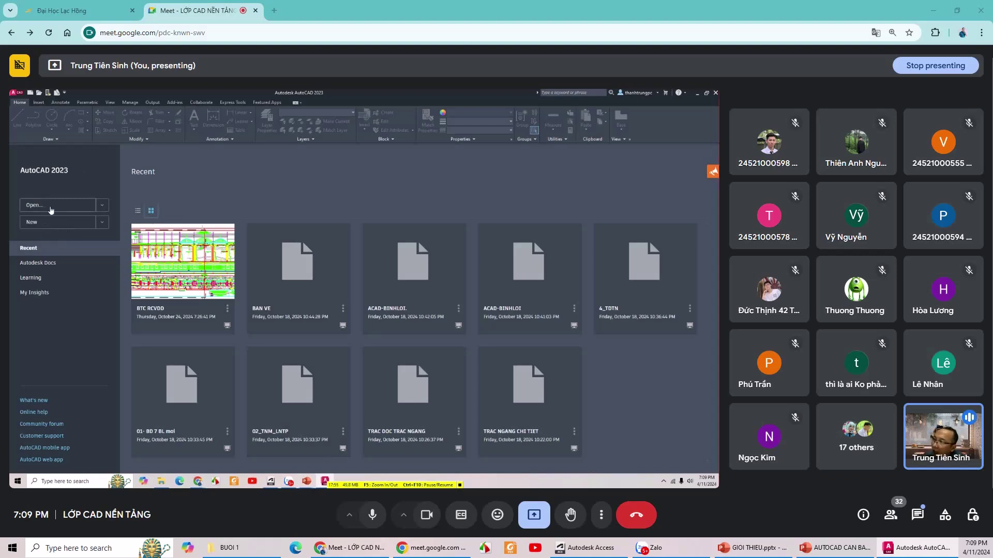
Show and hide the start page's Open options for opening drawings several times.
{"action": "left_click", "coordinate": [102, 206]}
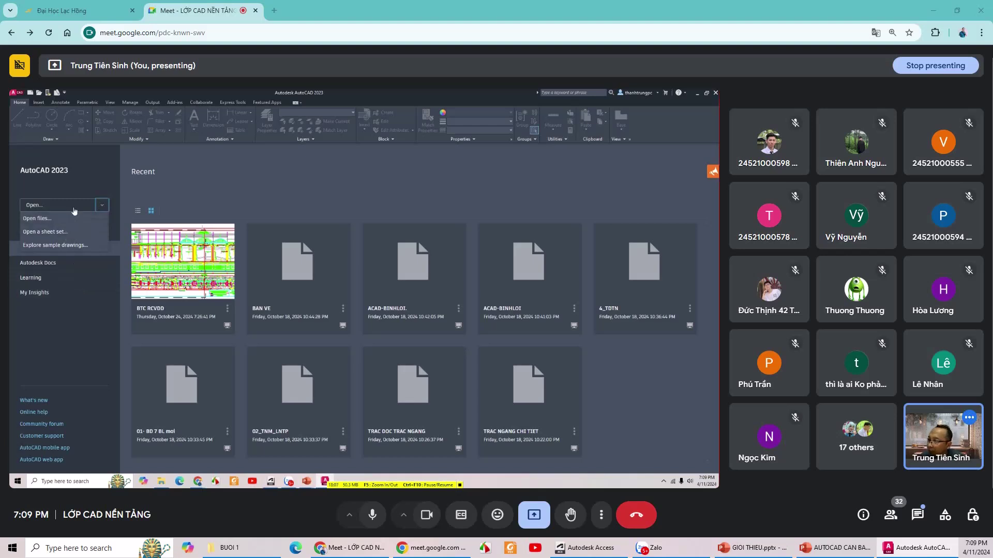
{"action": "left_click", "coordinate": [151, 199]}
{"action": "left_click", "coordinate": [104, 206]}
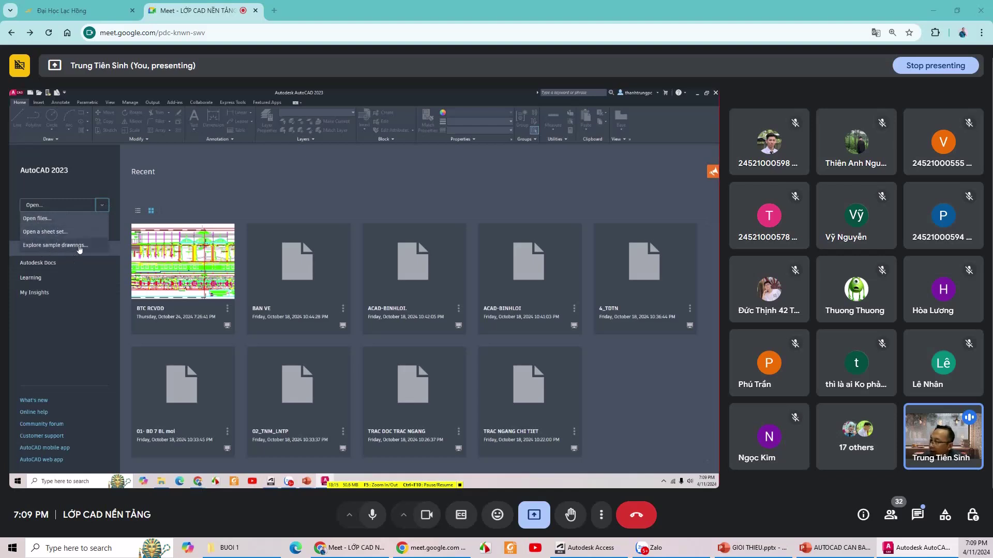
{"action": "left_click", "coordinate": [103, 209]}
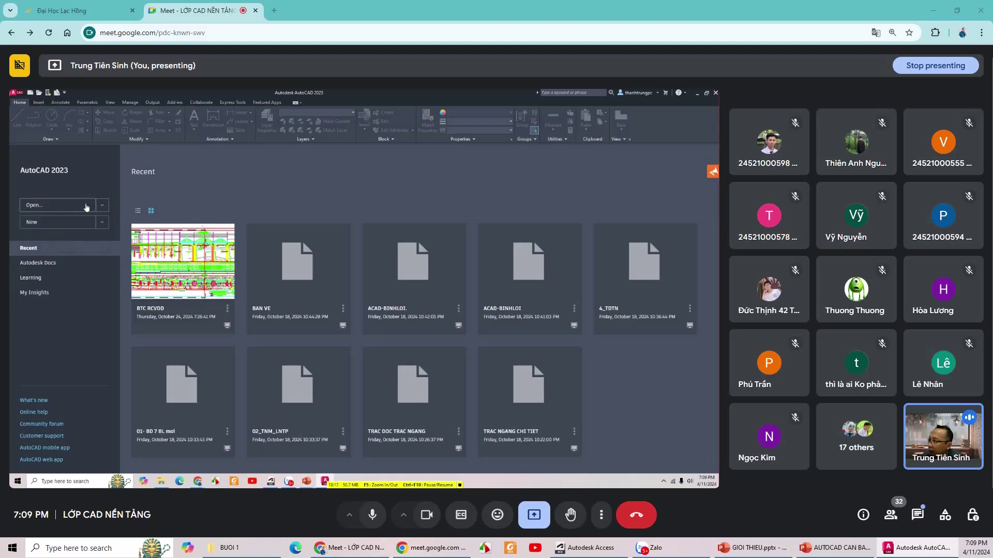
{"action": "left_click", "coordinate": [102, 206]}
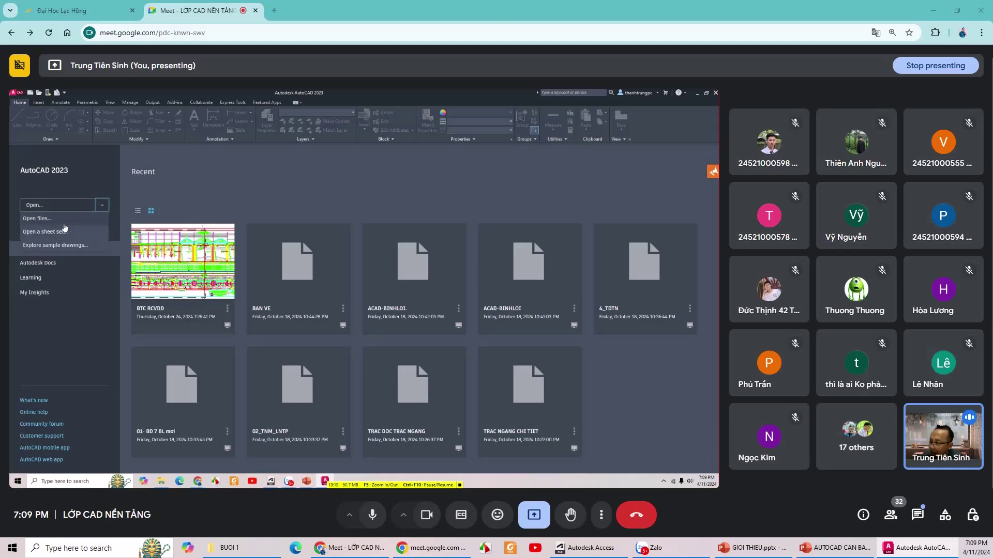
{"action": "left_click", "coordinate": [196, 193]}
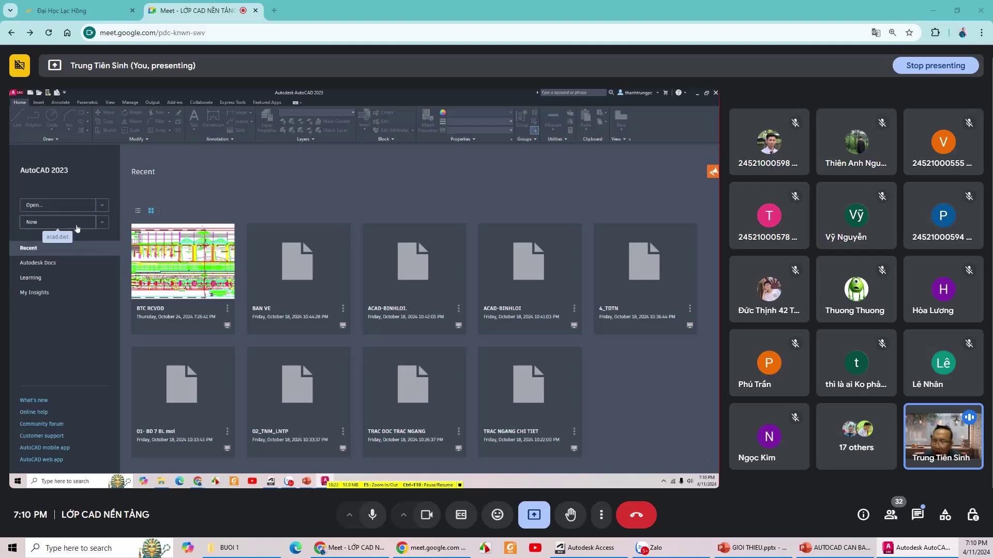
Preview the New template list, then show the Autodesk Docs page.
{"action": "left_click", "coordinate": [102, 223]}
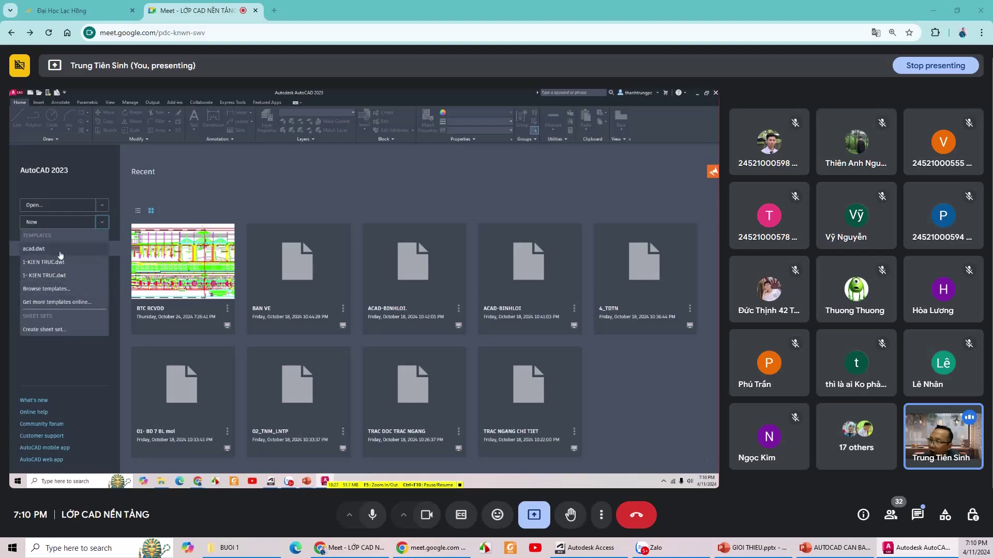
{"action": "left_click", "coordinate": [238, 194]}
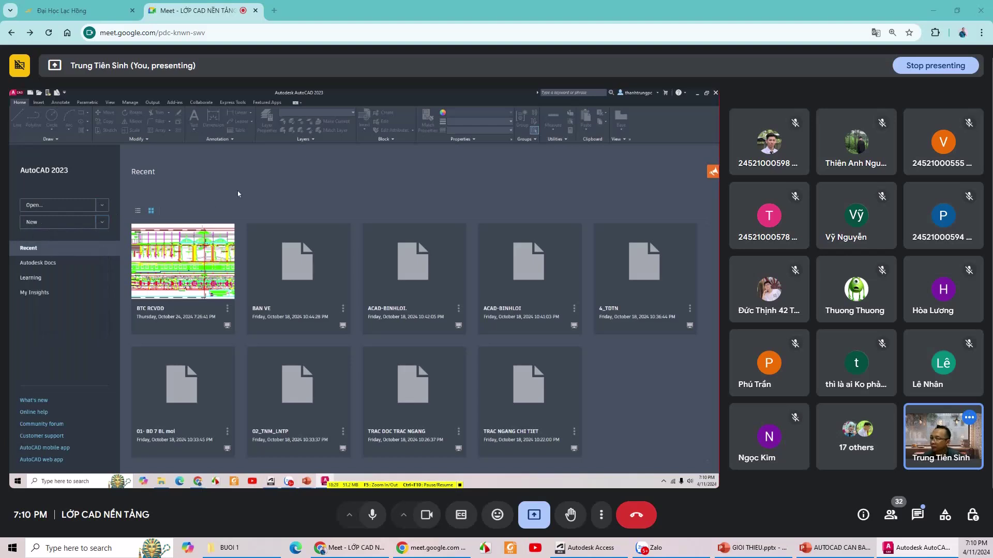
{"action": "left_click", "coordinate": [39, 264]}
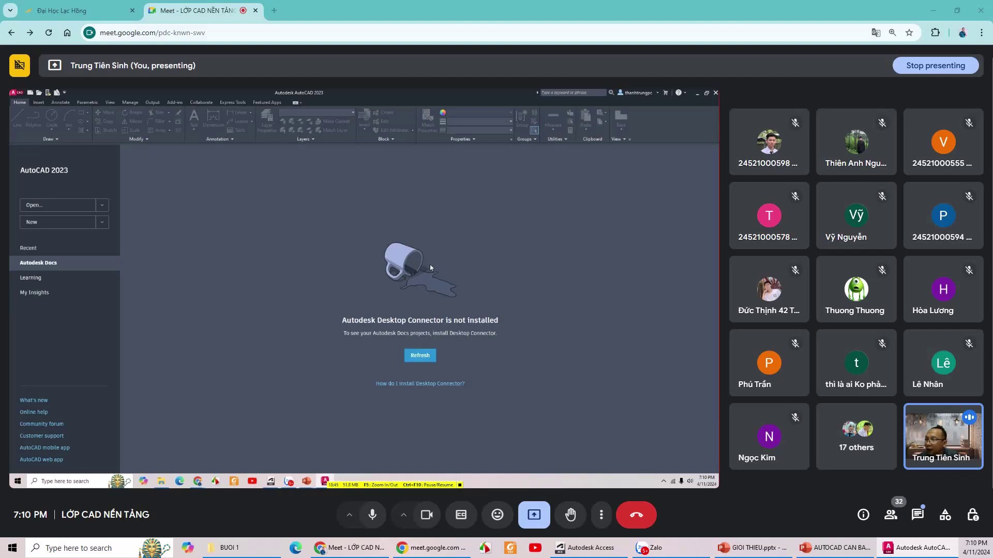
Show the Learning page and page through tutorial videos such as Modify 2D Objects.
{"action": "left_click", "coordinate": [30, 278]}
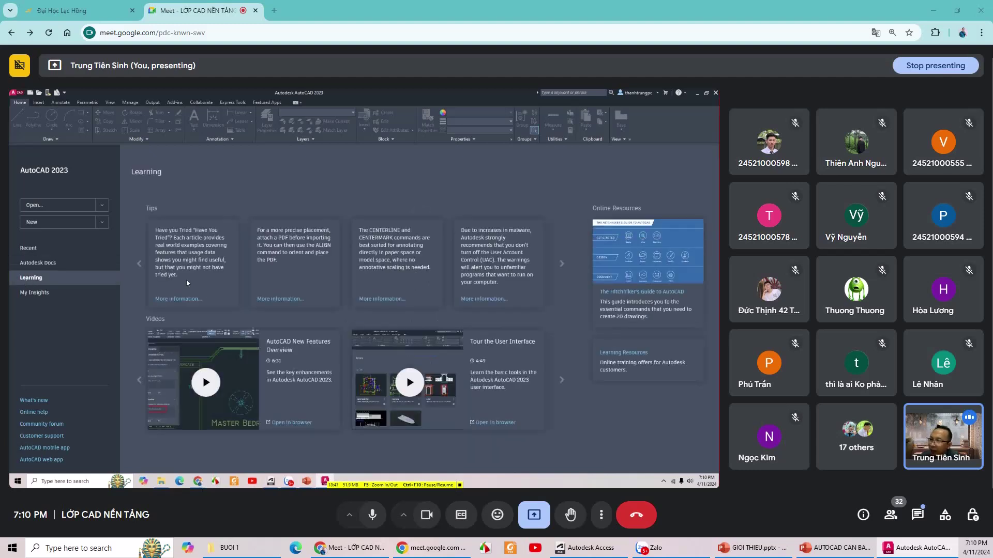
{"action": "left_click", "coordinate": [561, 382]}
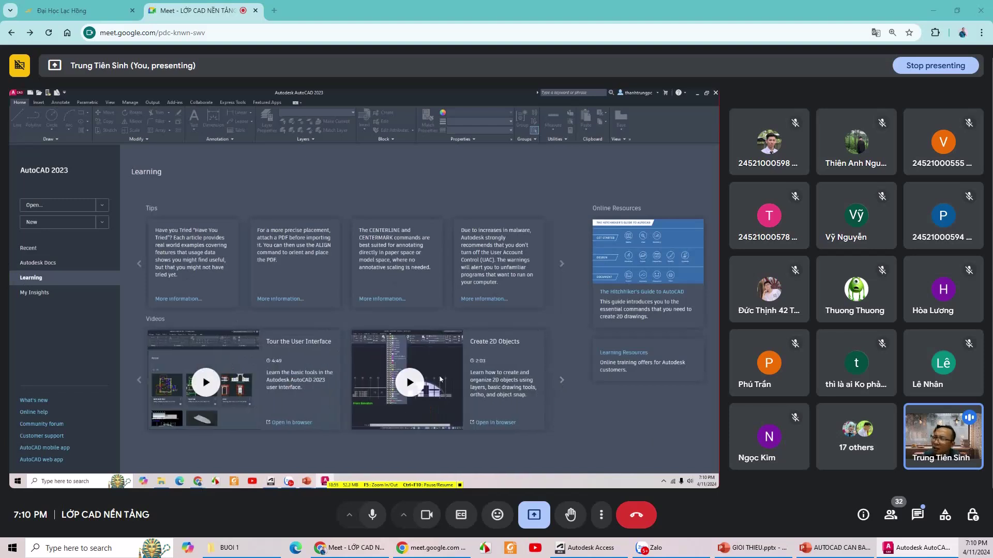
{"action": "left_click", "coordinate": [561, 380]}
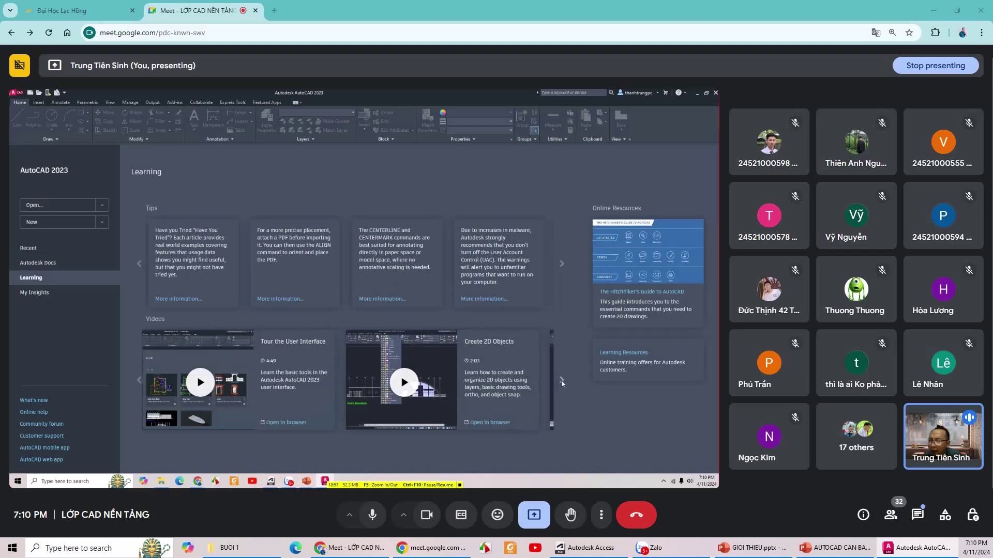
{"action": "left_click", "coordinate": [140, 380]}
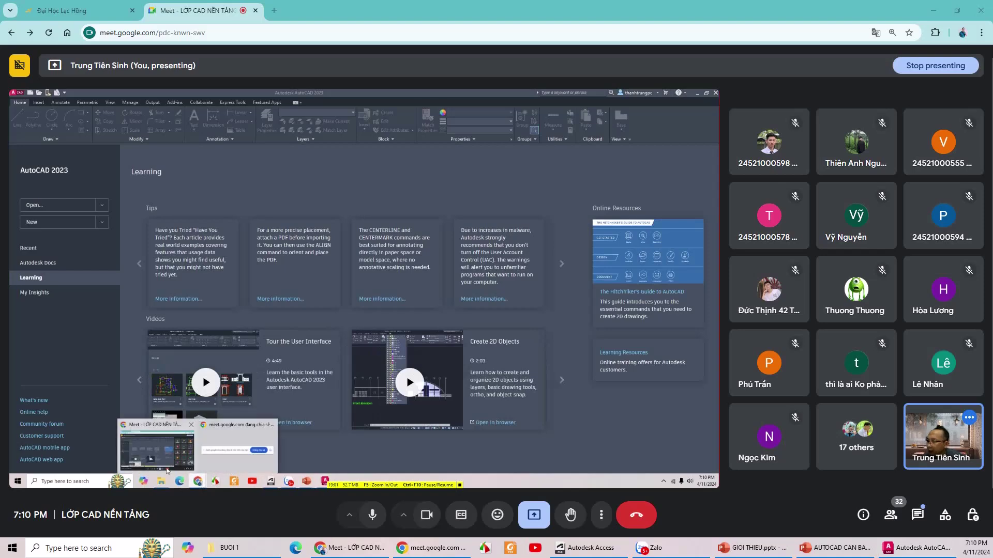
Open YouTube in Chrome from the Google apps grid and go to the signed-in channel.
{"action": "left_click", "coordinate": [290, 11]}
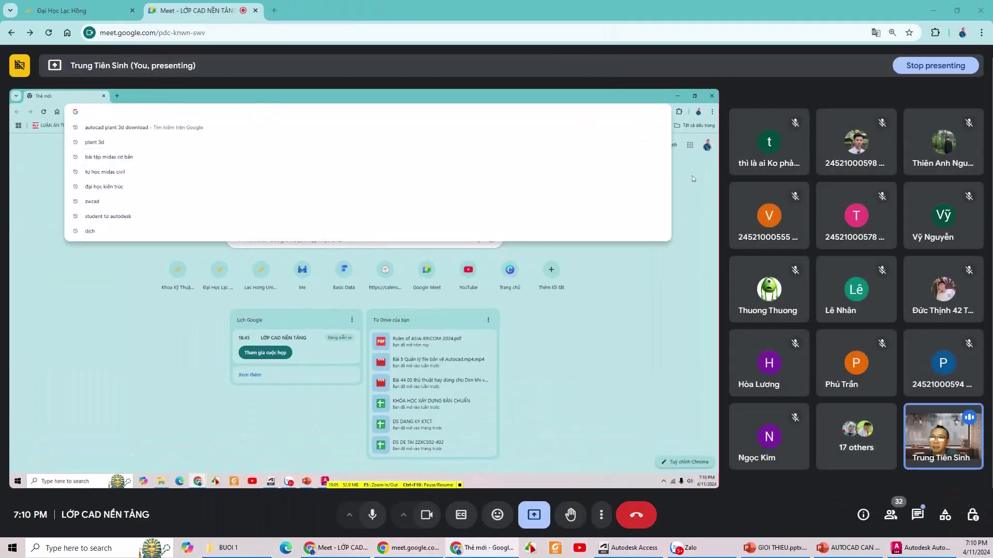
{"action": "left_click", "coordinate": [690, 145]}
{"action": "scroll", "coordinate": [677, 194], "scroll_direction": "down", "scroll_amount": 3}
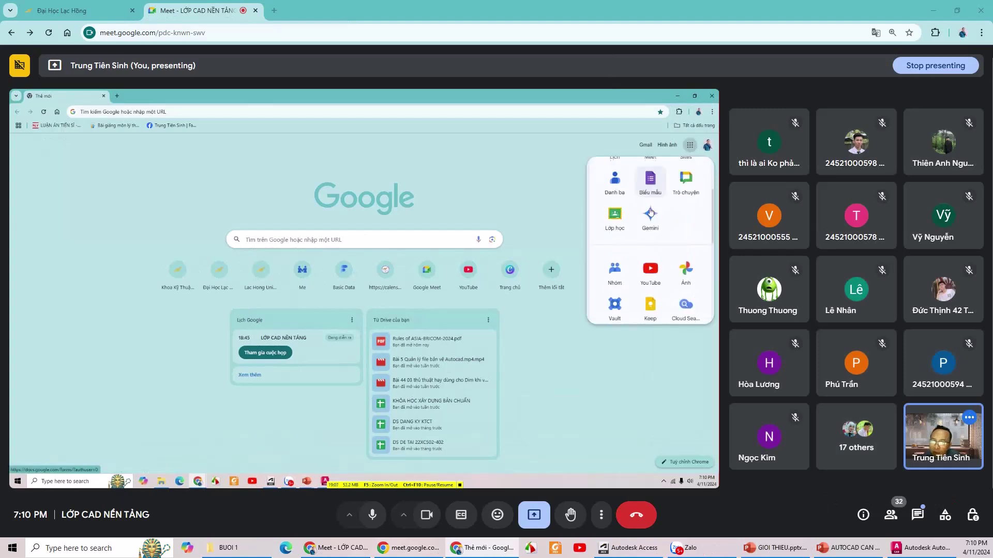
{"action": "left_click", "coordinate": [650, 269]}
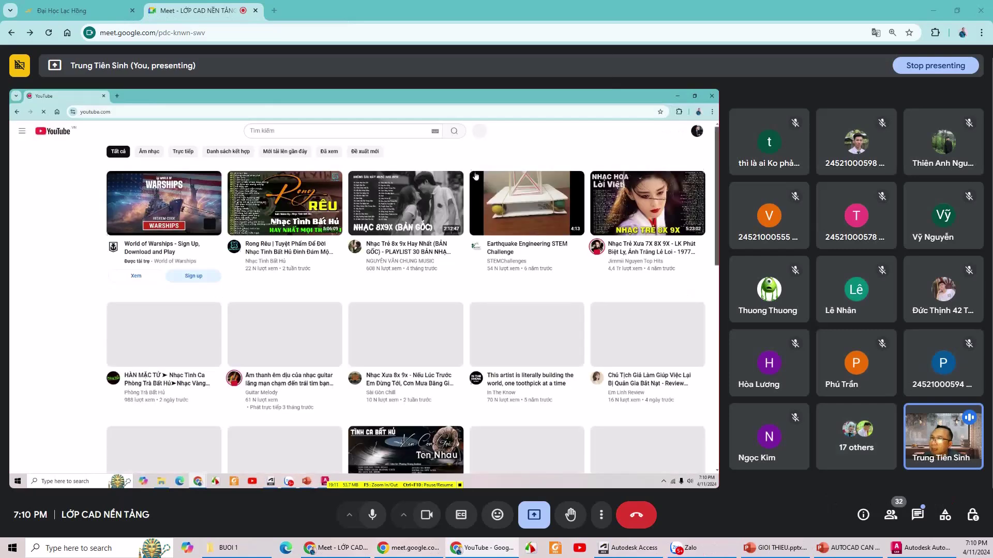
{"action": "left_click", "coordinate": [697, 131]}
{"action": "left_click", "coordinate": [650, 169]}
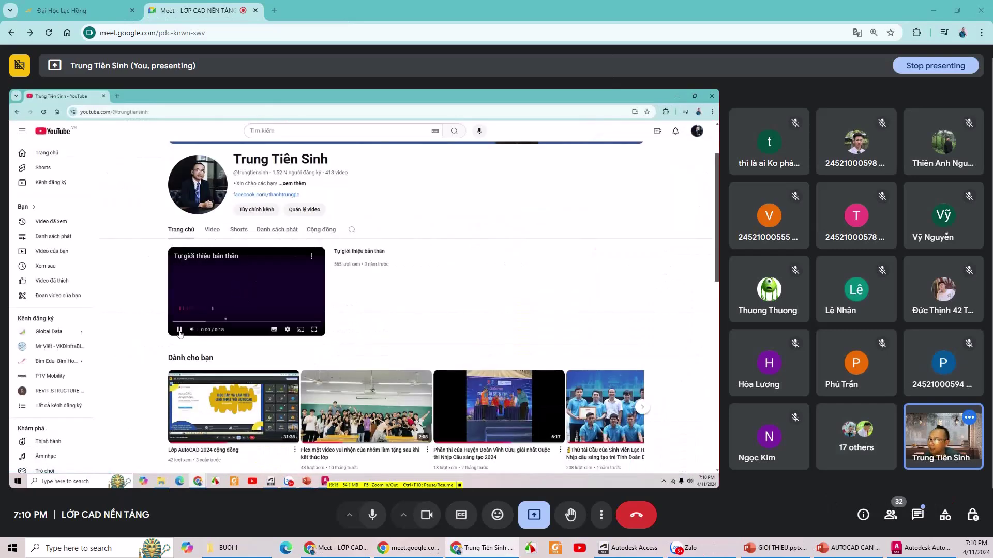
Pause the featured video and open the Tự học AutoCAD playlist from Playlists.
{"action": "left_click", "coordinate": [177, 330]}
{"action": "left_click", "coordinate": [277, 229]}
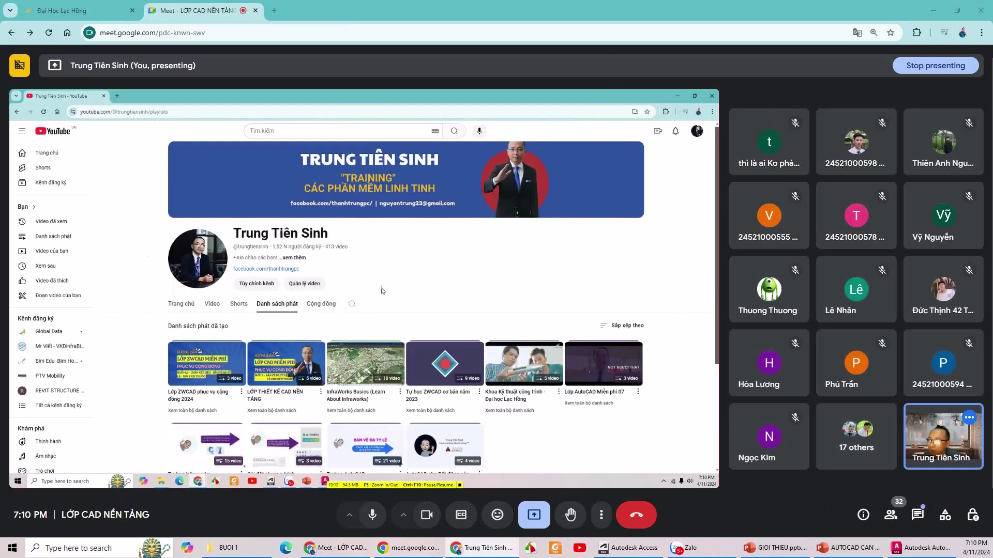
{"action": "scroll", "coordinate": [357, 335], "scroll_direction": "down", "scroll_amount": 2}
{"action": "scroll", "coordinate": [356, 334], "scroll_direction": "down", "scroll_amount": 1}
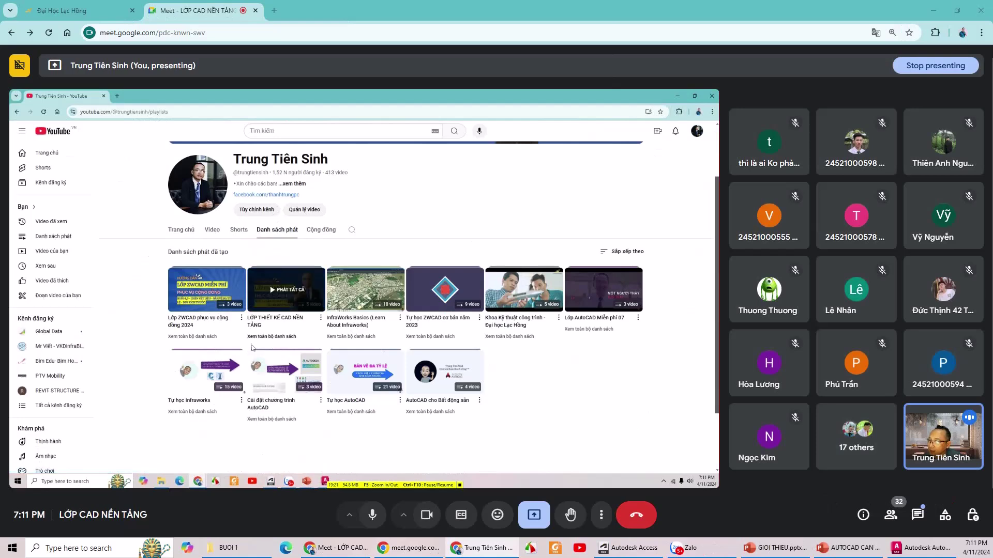
{"action": "mouse_move", "coordinate": [364, 372]}
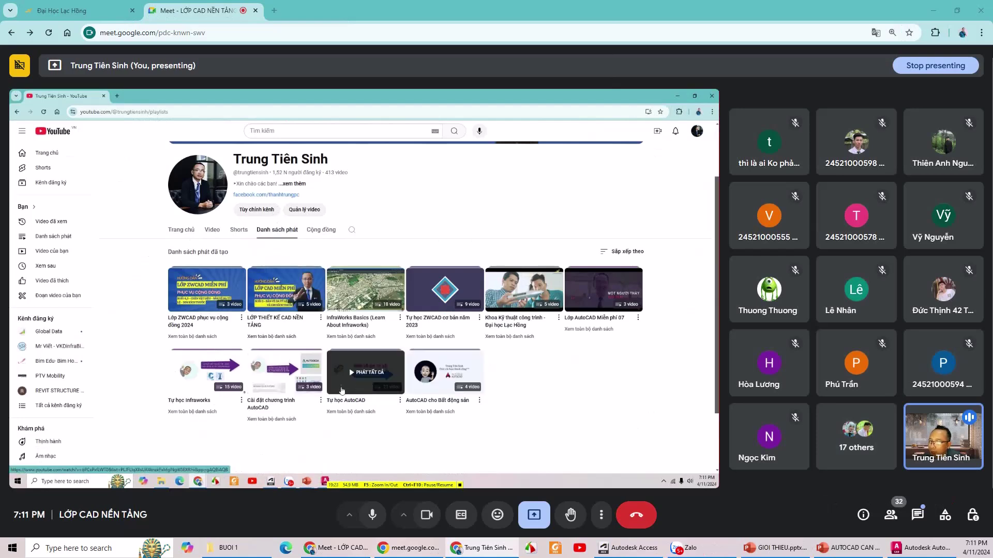
{"action": "left_click", "coordinate": [341, 389]}
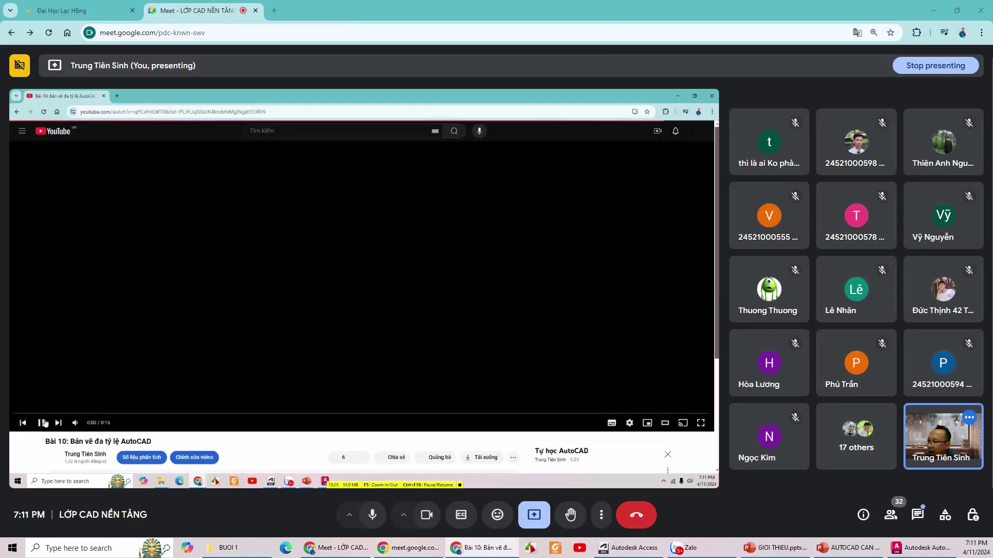
Pause the lesson, scroll through the playlist, then minimize the browser back to AutoCAD.
{"action": "left_click", "coordinate": [41, 424]}
{"action": "scroll", "coordinate": [310, 362], "scroll_direction": "down", "scroll_amount": 3}
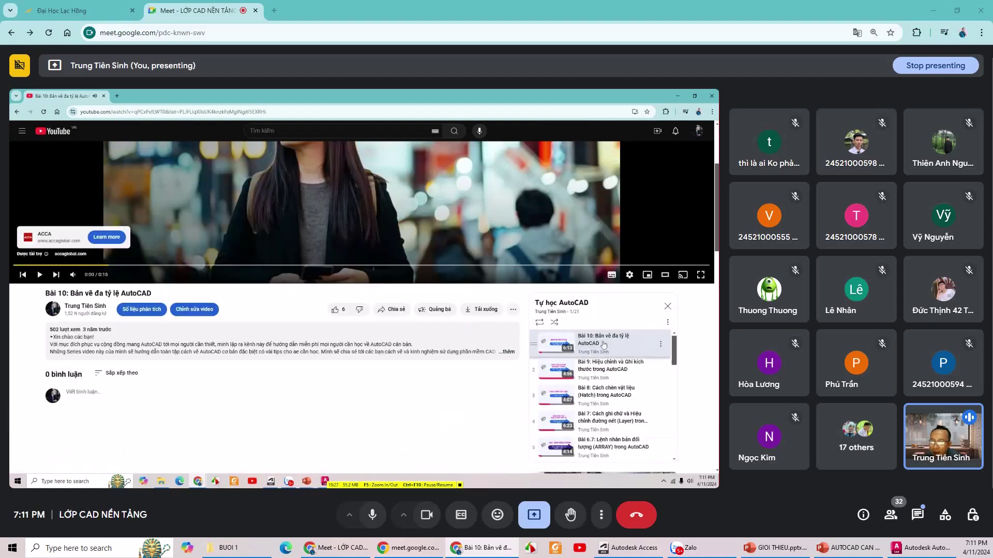
{"action": "scroll", "coordinate": [600, 345], "scroll_direction": "down", "scroll_amount": 3}
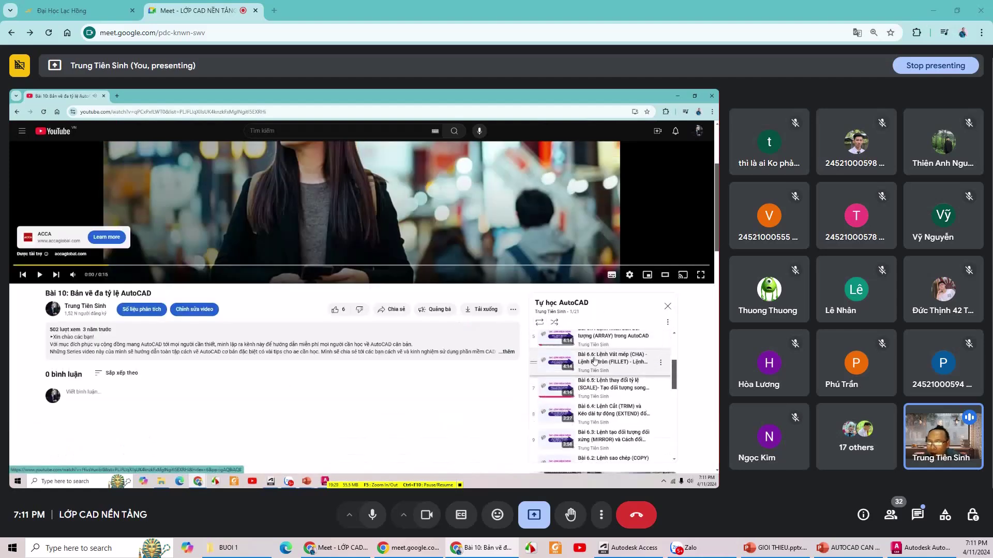
{"action": "scroll", "coordinate": [590, 395], "scroll_direction": "down", "scroll_amount": 3}
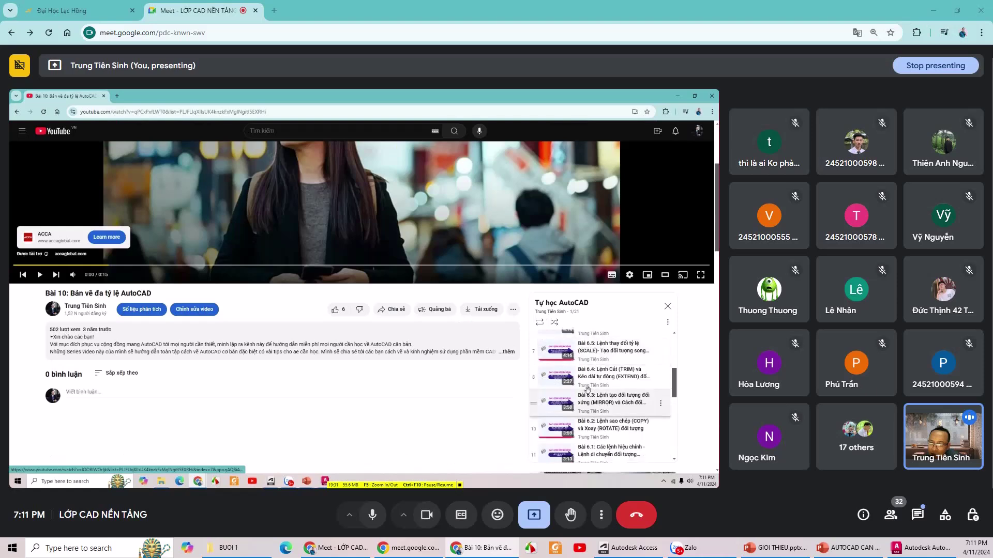
{"action": "scroll", "coordinate": [589, 396], "scroll_direction": "down", "scroll_amount": 3}
{"action": "scroll", "coordinate": [582, 398], "scroll_direction": "down", "scroll_amount": 3}
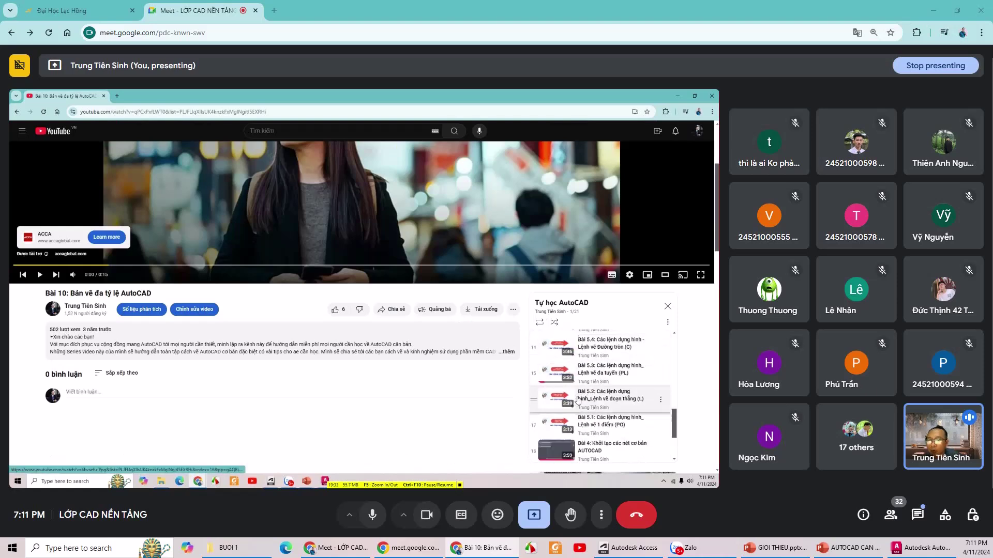
{"action": "scroll", "coordinate": [580, 399], "scroll_direction": "down", "scroll_amount": 3}
{"action": "scroll", "coordinate": [579, 399], "scroll_direction": "down", "scroll_amount": 1}
{"action": "scroll", "coordinate": [579, 399], "scroll_direction": "down", "scroll_amount": 1}
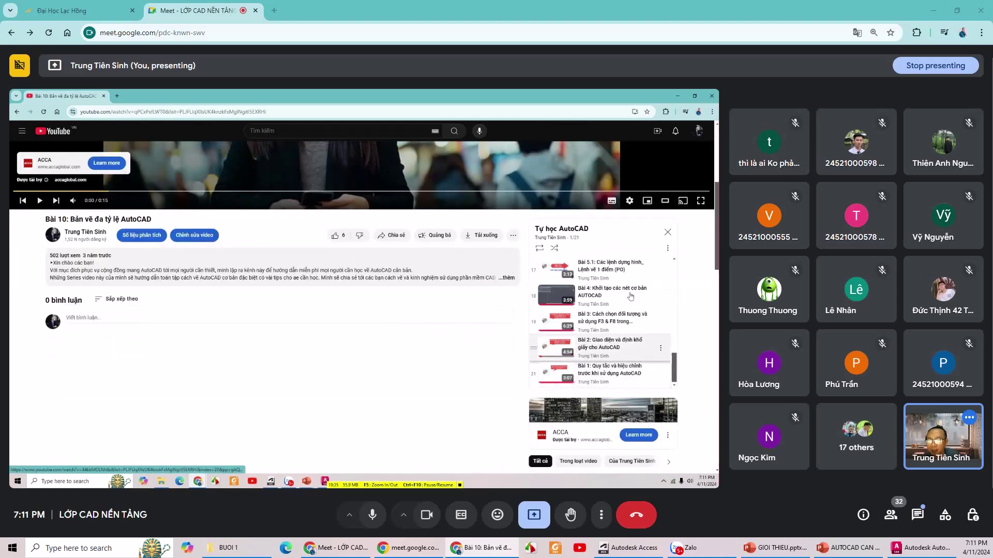
{"action": "left_click", "coordinate": [678, 96]}
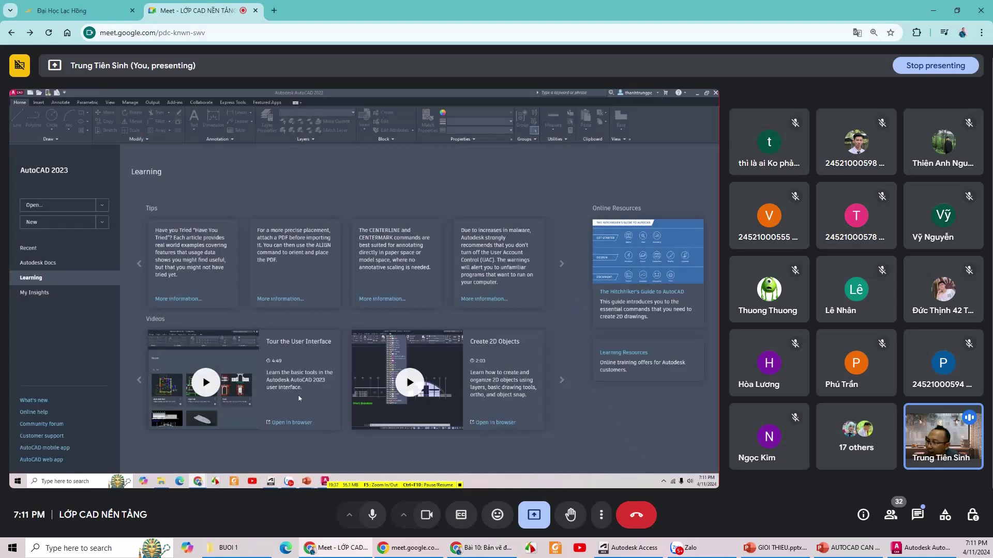
Page to the Create Text and Dimensions video and next tip, then open My Insights.
{"action": "left_click", "coordinate": [561, 381]}
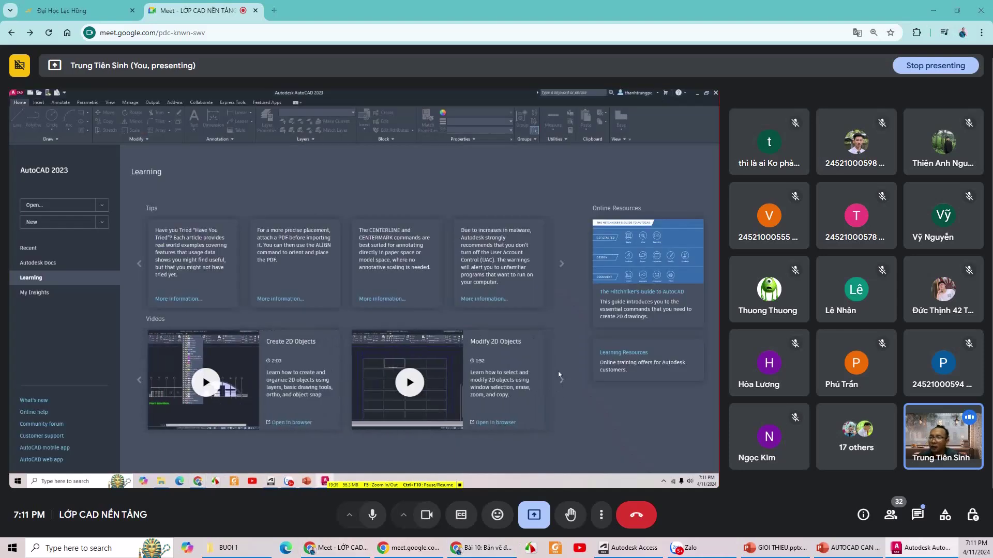
{"action": "left_click", "coordinate": [560, 378]}
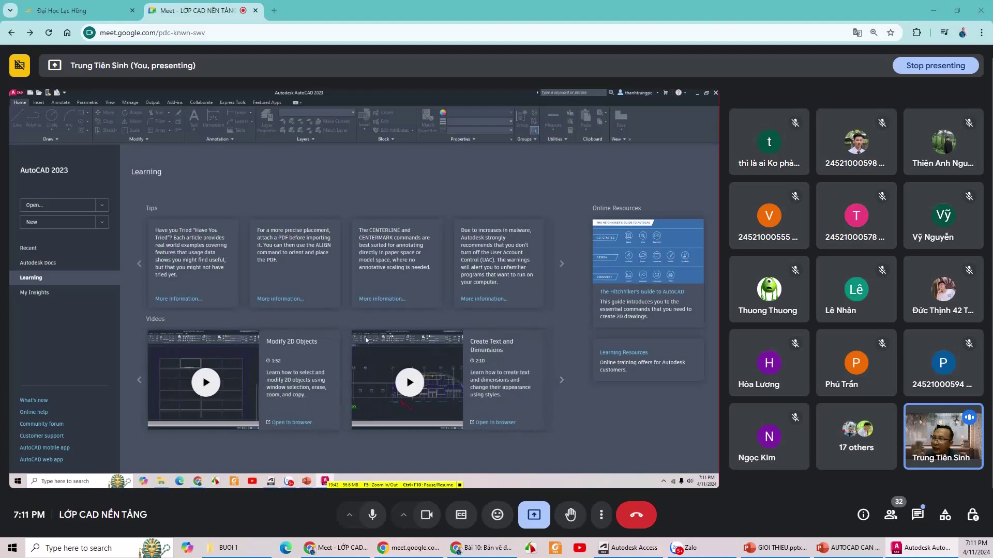
{"action": "left_click", "coordinate": [562, 264]}
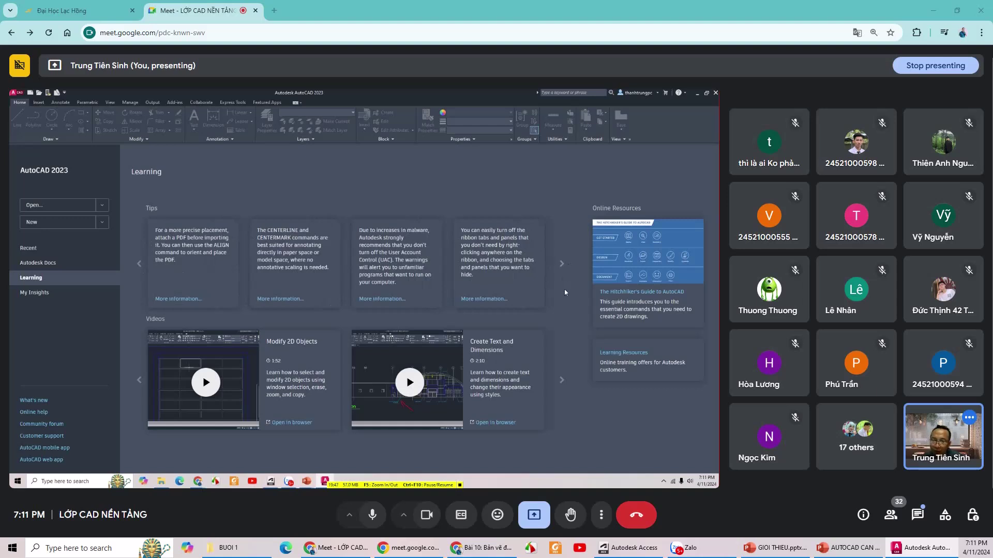
{"action": "left_click", "coordinate": [37, 293]}
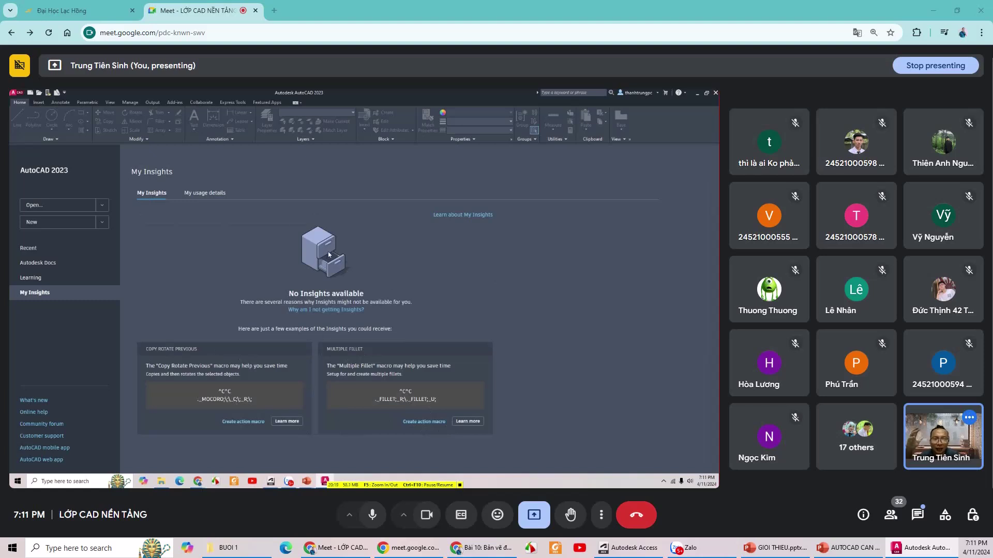
Switch between My usage details and My Insights, then return to the Recent drawings list.
{"action": "left_click", "coordinate": [205, 193]}
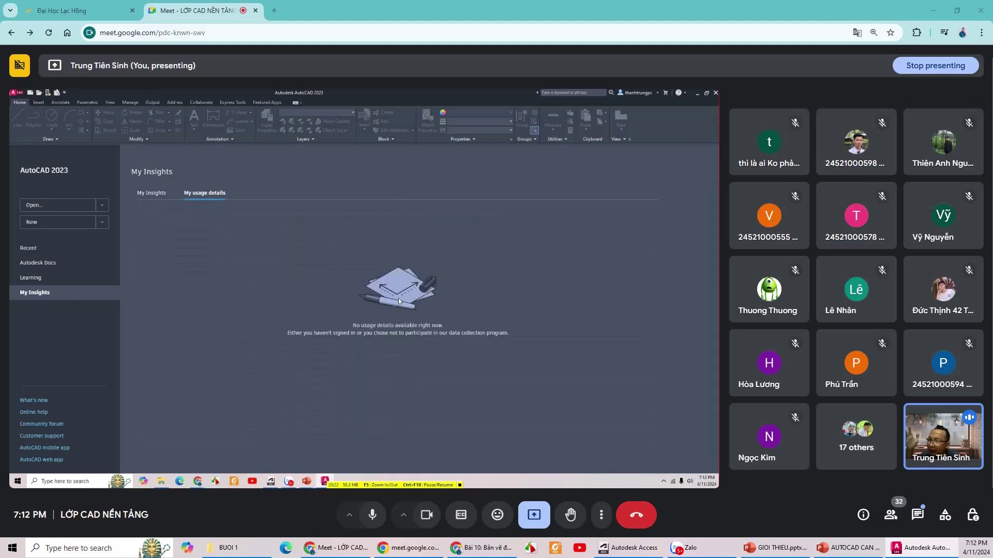
{"action": "left_click", "coordinate": [152, 193]}
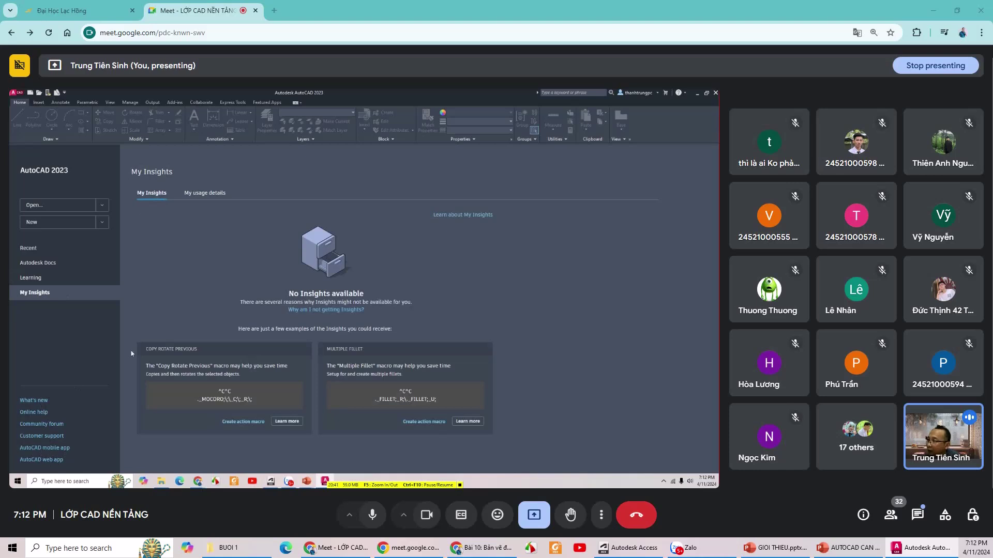
{"action": "left_click", "coordinate": [206, 192]}
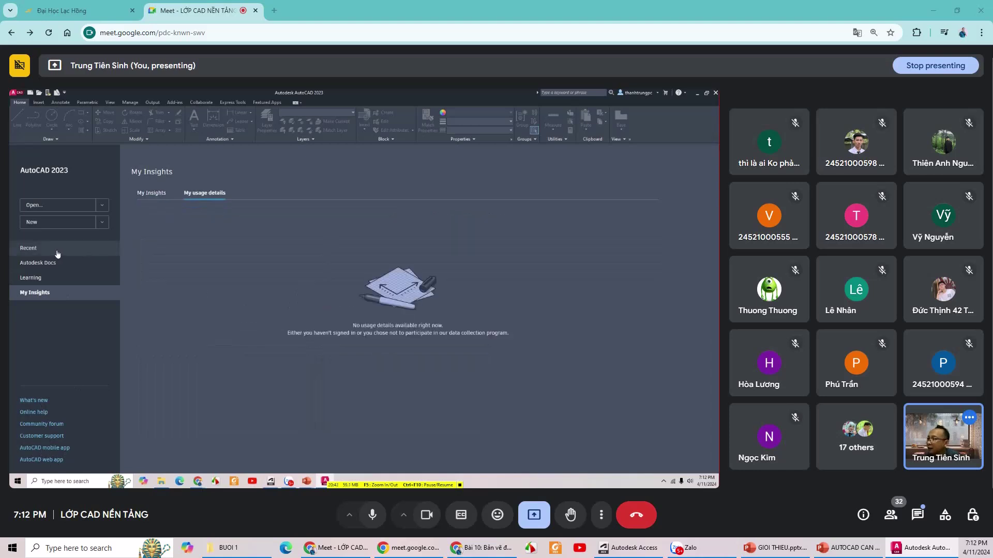
{"action": "left_click", "coordinate": [42, 249]}
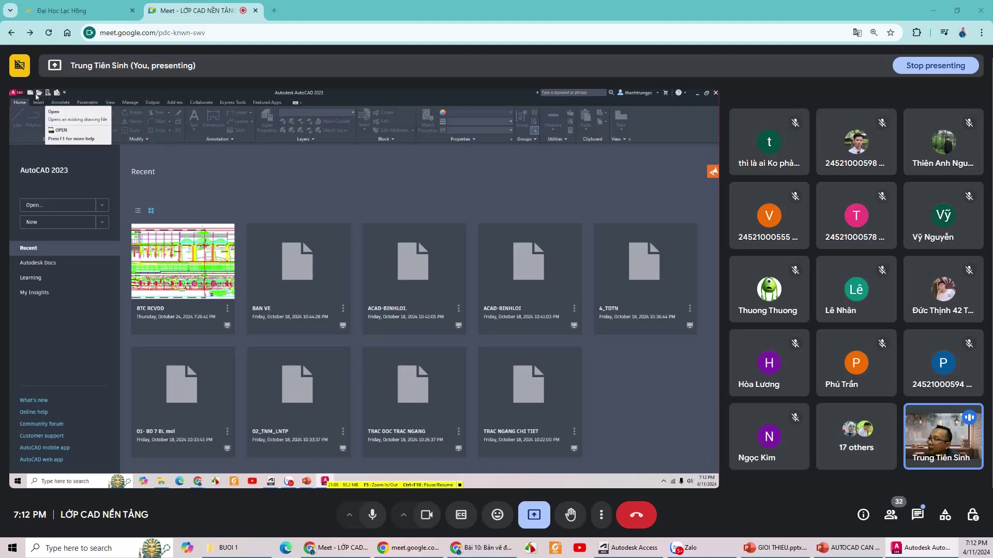
Create Drawing1.dwg from the acad.dwt template using the New button.
{"action": "left_click", "coordinate": [30, 94]}
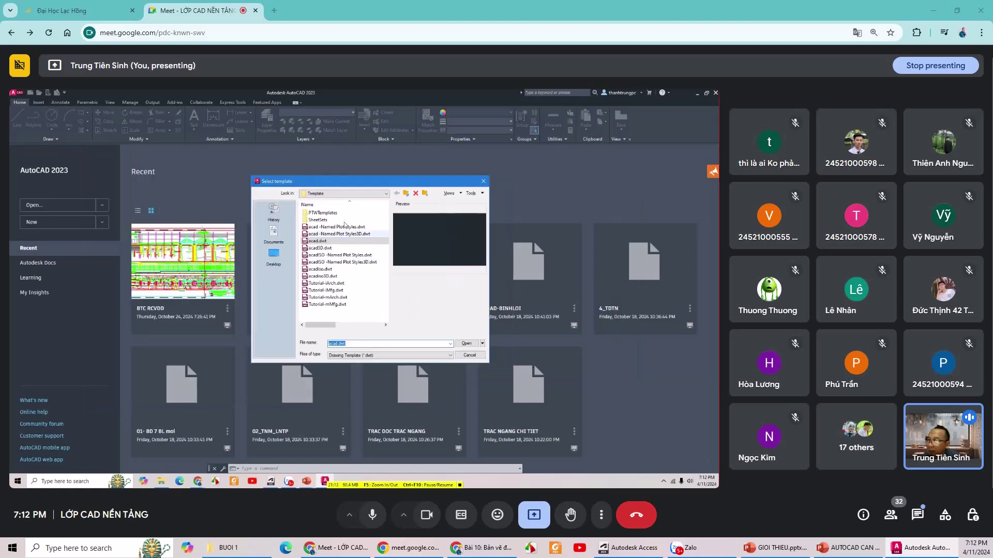
{"action": "left_click", "coordinate": [338, 317]}
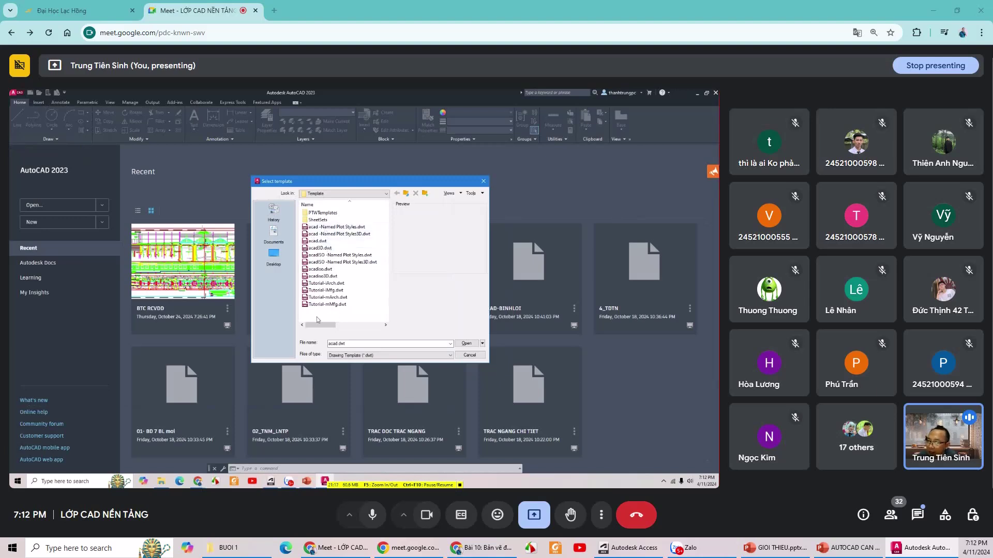
{"action": "left_click", "coordinate": [319, 243]}
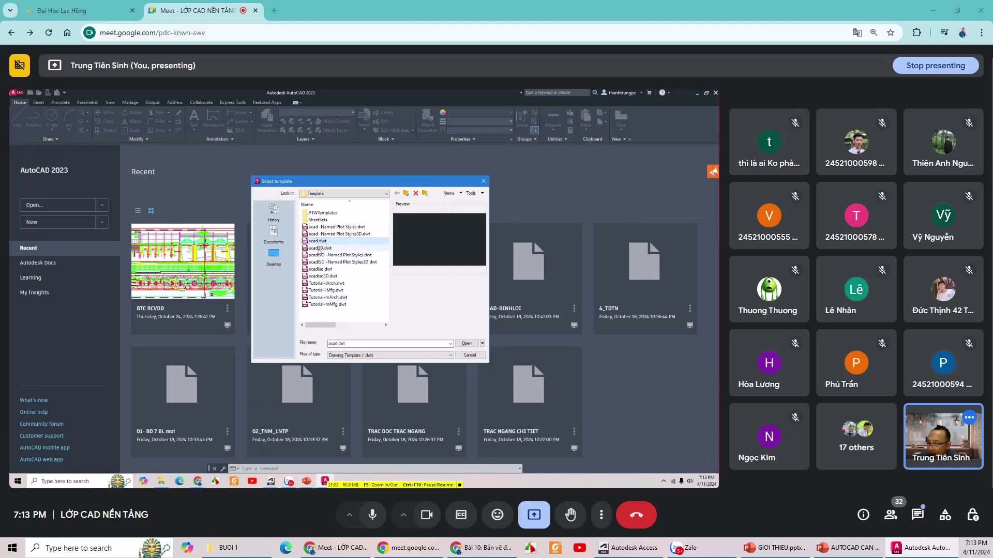
{"action": "left_click", "coordinate": [465, 343]}
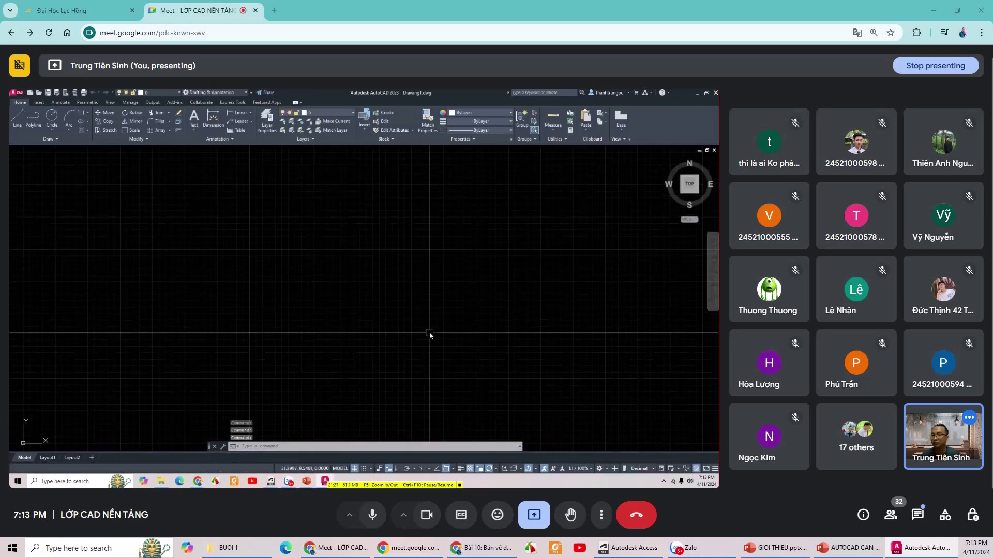
Zoom out and pan the empty drawing, then open the Workspace list on the Quick Access Toolbar.
{"action": "scroll", "coordinate": [430, 333], "scroll_direction": "down", "scroll_amount": 2}
{"action": "scroll", "coordinate": [412, 306], "scroll_direction": "down", "scroll_amount": 1}
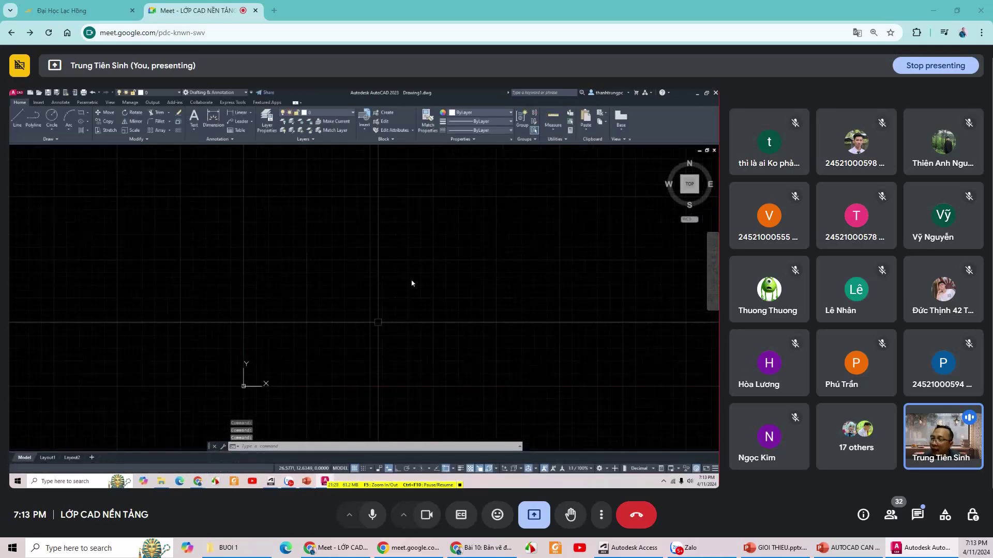
{"action": "middle_click_drag", "start_coordinate": [408, 242], "coordinate": [363, 265]}
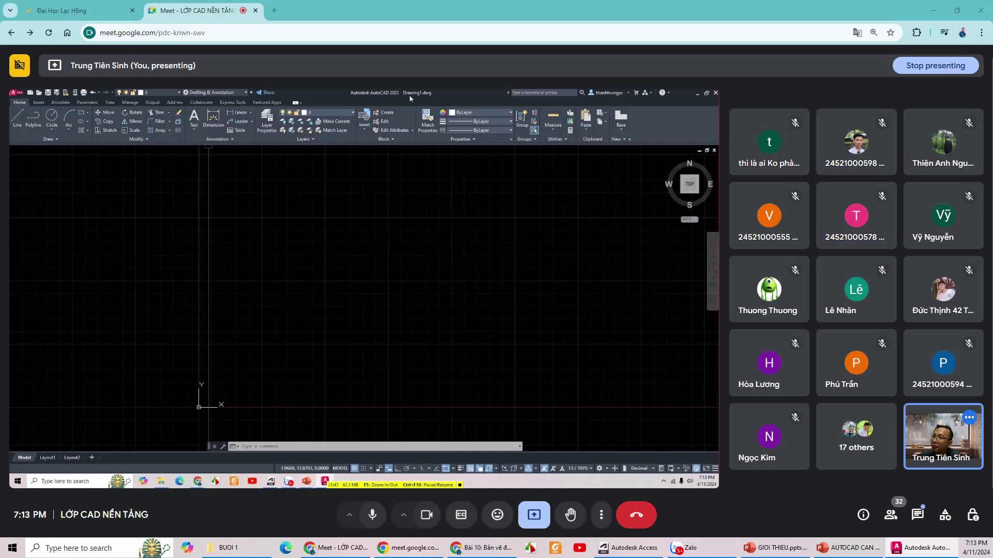
{"action": "left_click", "coordinate": [212, 93]}
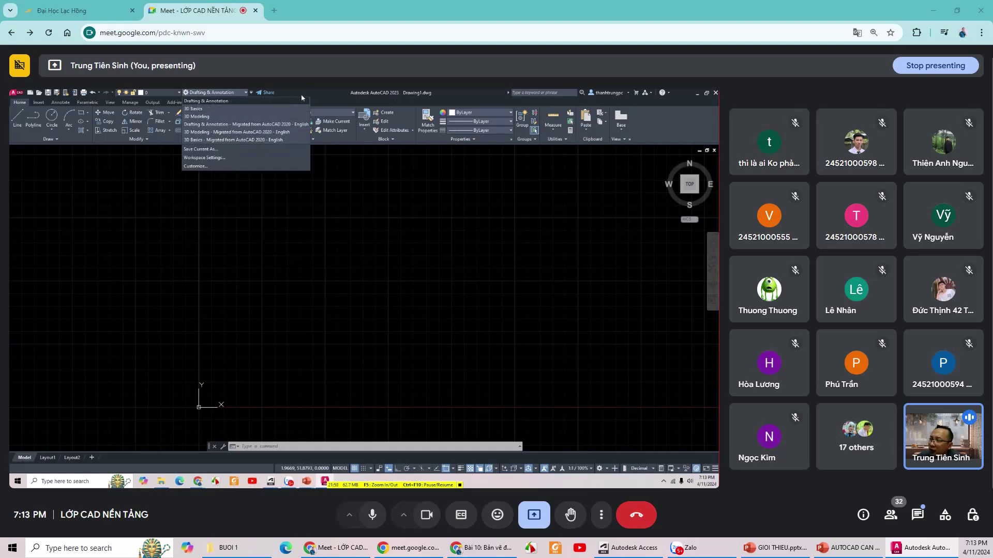
Dismiss the workspace list with Drafting & Annotation still current, then click the empty canvas.
{"action": "left_click", "coordinate": [254, 102]}
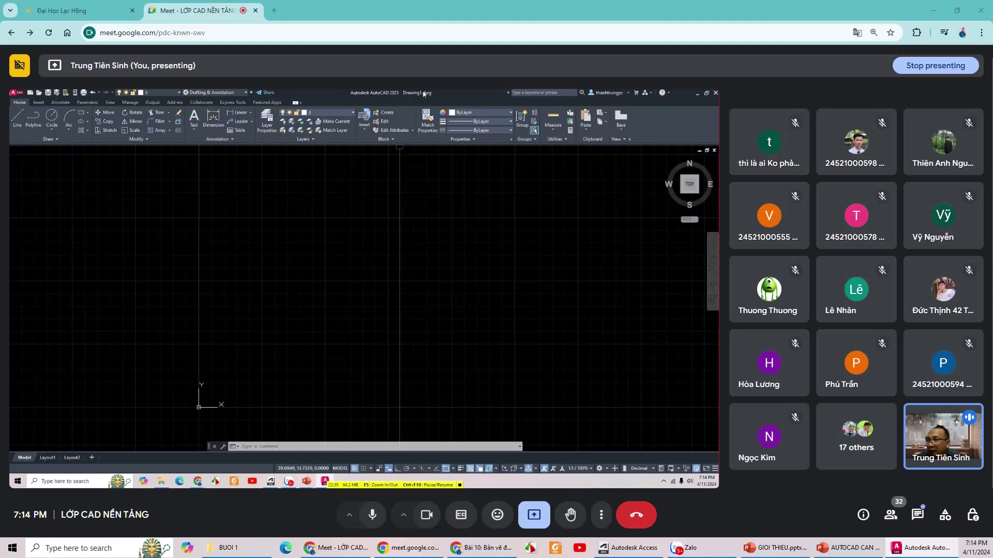
{"action": "left_click", "coordinate": [301, 230]}
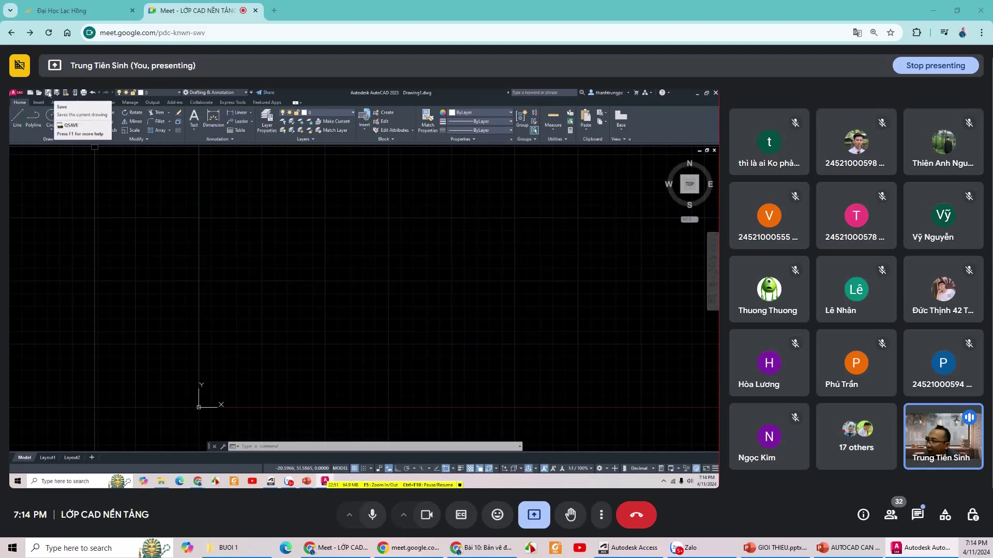
Save the blank drawing as AUTOCADMIENPHI102024.dwg in the Desktop's 25AS folder.
{"action": "left_click", "coordinate": [48, 94]}
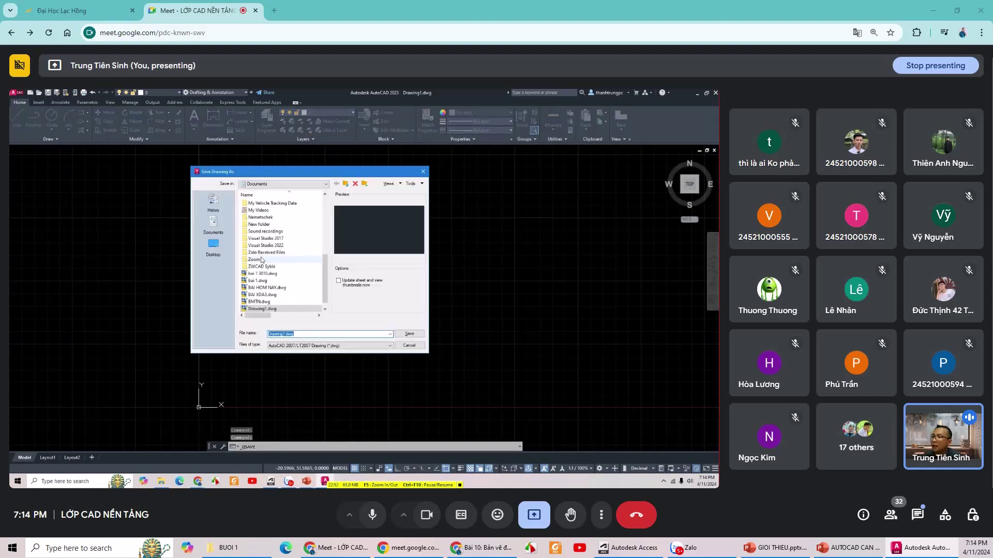
{"action": "left_click", "coordinate": [213, 246]}
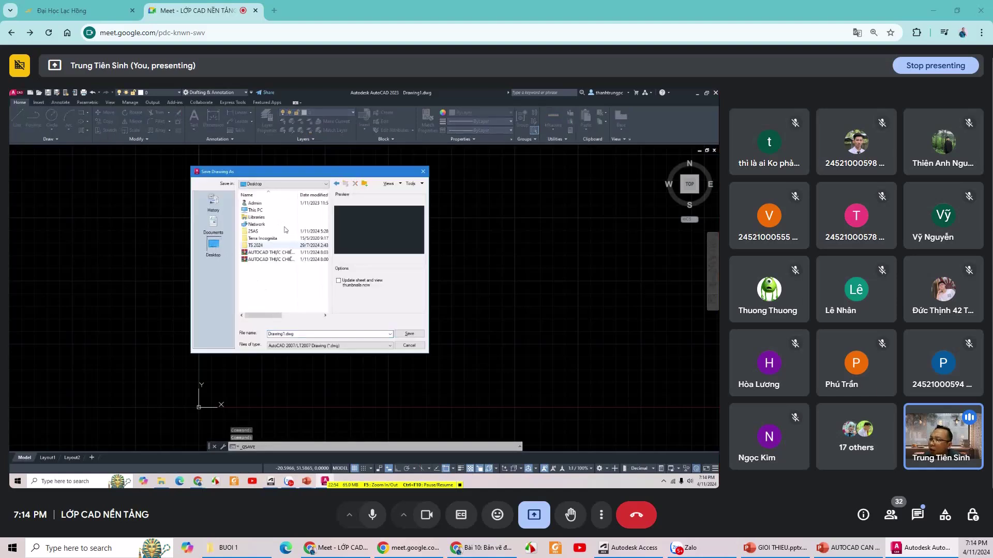
{"action": "double_click", "coordinate": [254, 232]}
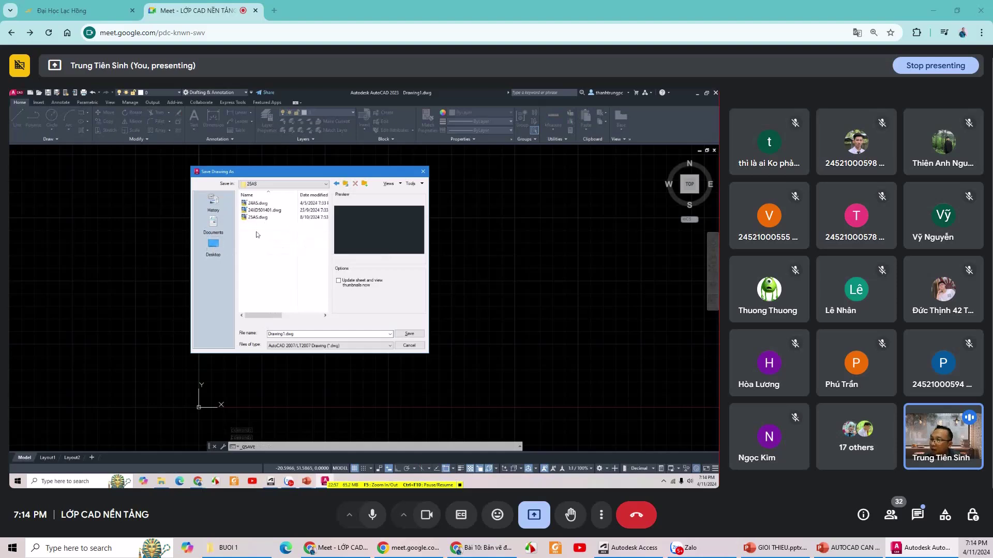
{"action": "left_click", "coordinate": [287, 334]}
{"action": "double_click", "coordinate": [287, 334]}
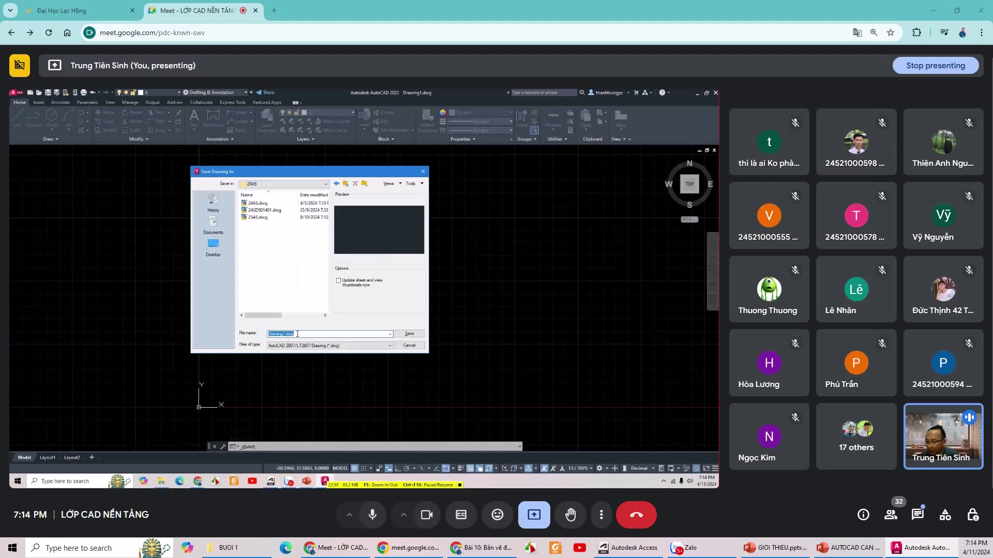
{"action": "type", "text": "AUTO"}
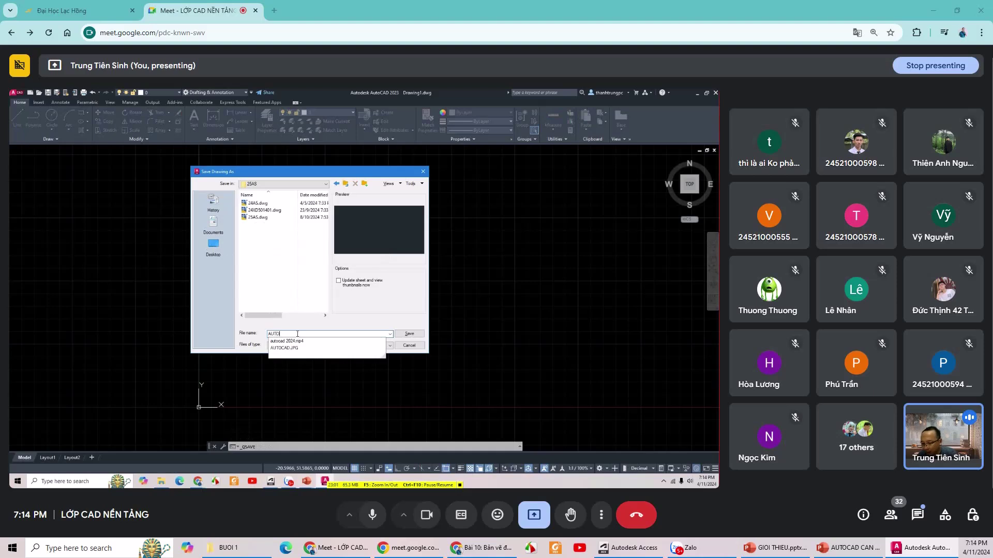
{"action": "type", "text": "CADMIEN"}
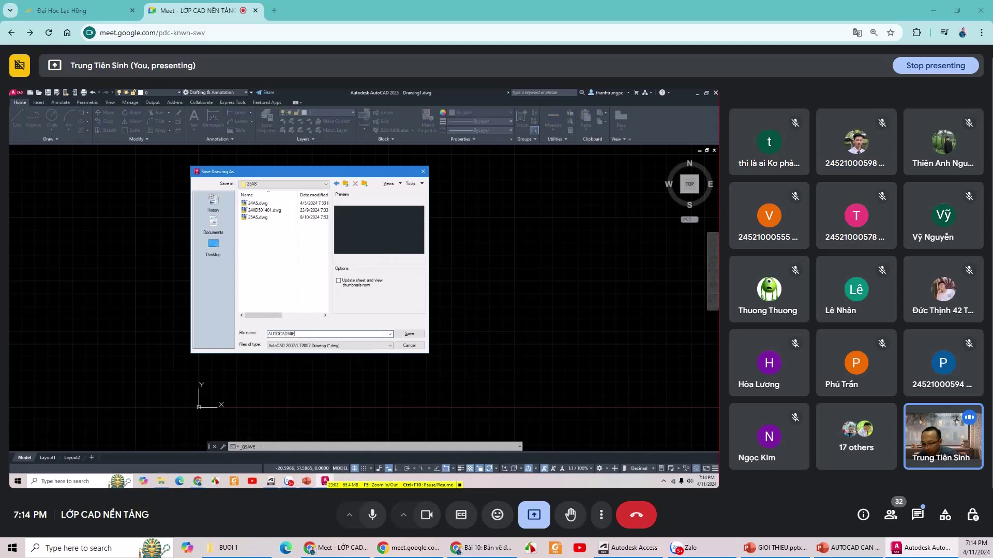
{"action": "type", "text": "PHI"}
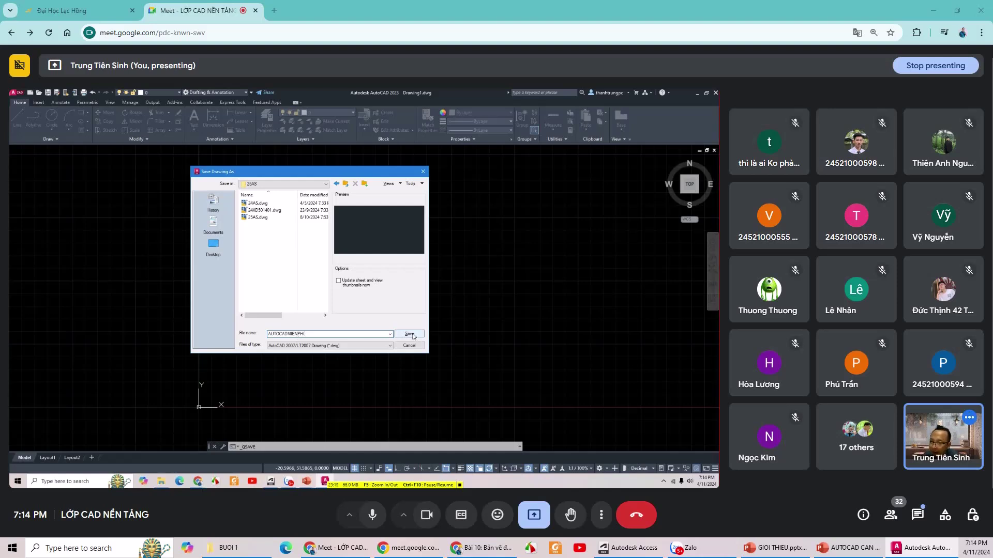
{"action": "type", "text": "11"}
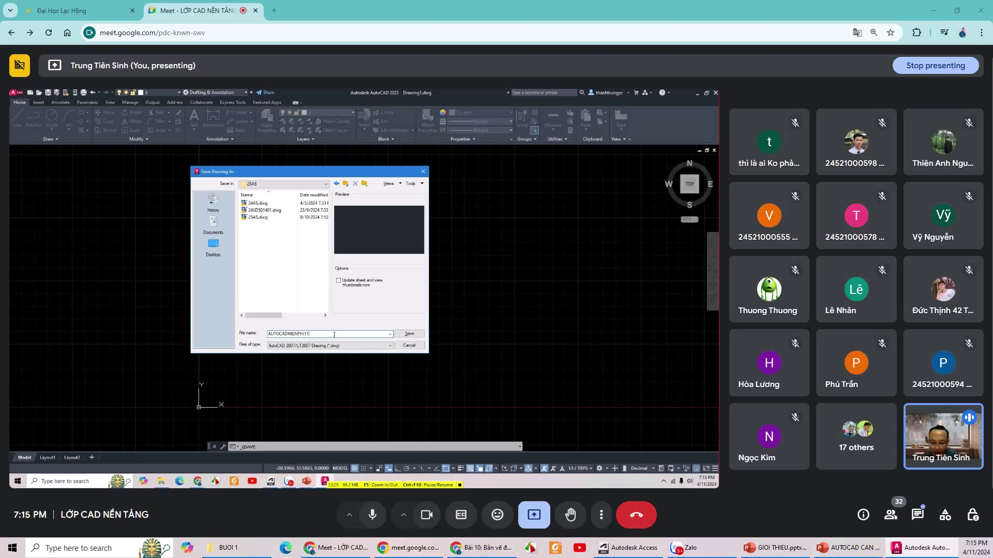
{"action": "type", "text": "02024"}
{"action": "left_click_drag", "start_coordinate": [306, 335], "coordinate": [309, 334]}
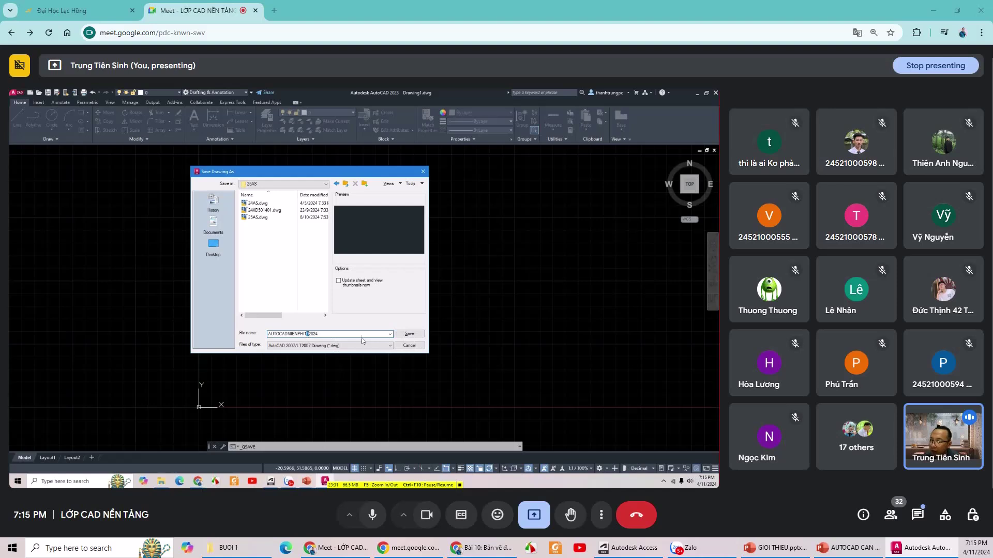
{"action": "left_click", "coordinate": [409, 334]}
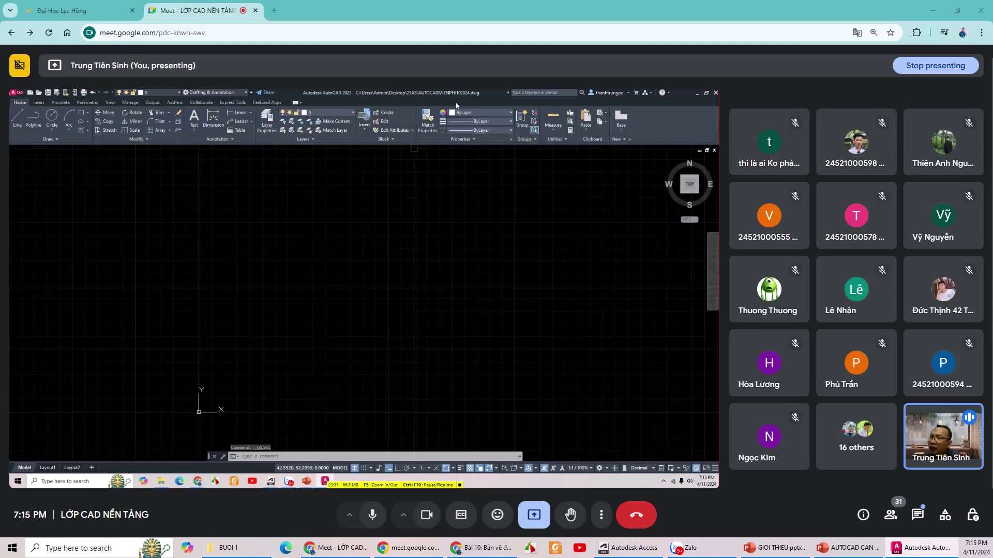
Quick-save the drawing with Ctrl+S and switch to the AUTOCAD CAN BAN.pptx presentation.
{"action": "left_click", "coordinate": [319, 249]}
{"action": "left_click", "coordinate": [279, 224]}
{"action": "scroll", "coordinate": [276, 226], "scroll_direction": "down", "scroll_amount": 3}
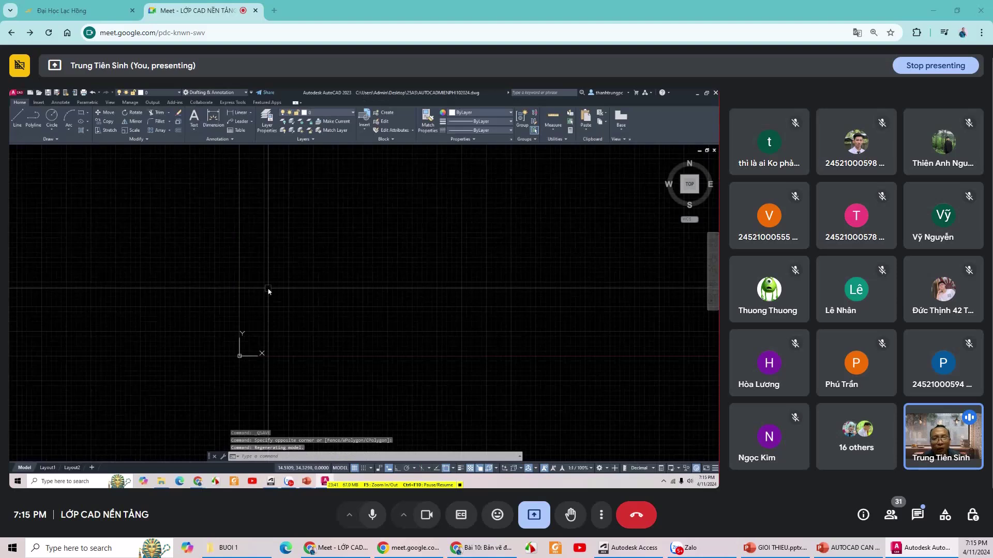
{"action": "key", "text": "ctrl+s"}
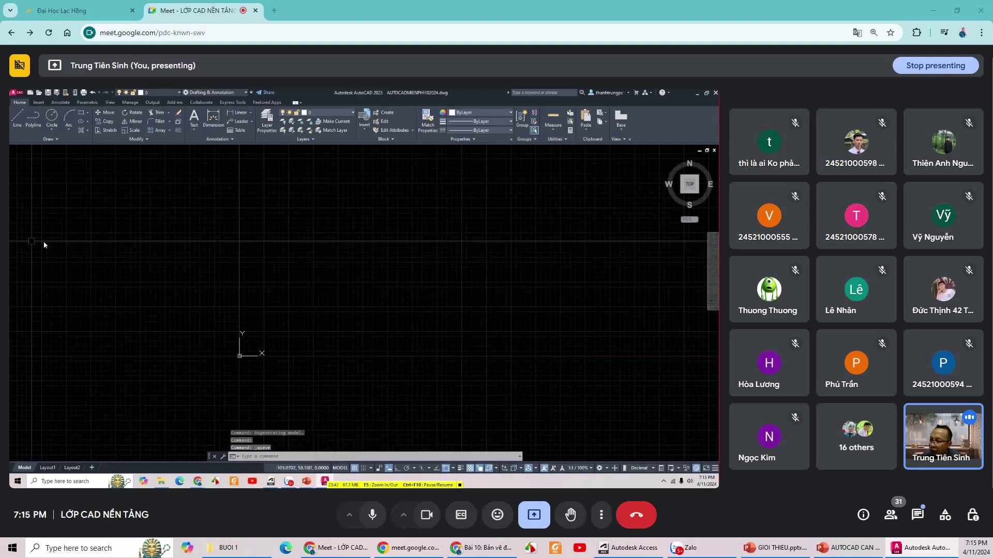
{"action": "left_click", "coordinate": [306, 481]}
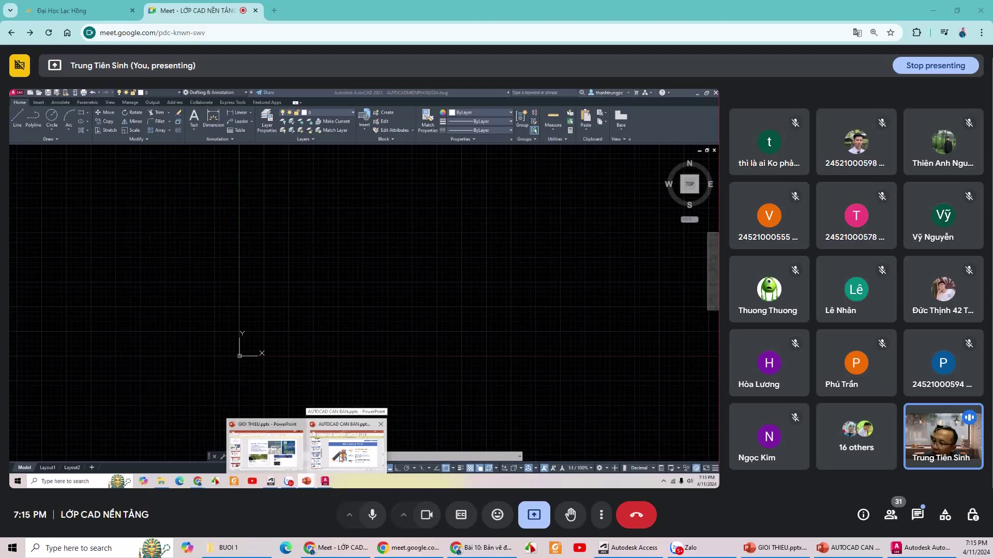
{"action": "left_click", "coordinate": [341, 449]}
Show slide 13 'GIAO DIỆN' with its AutoCAD screenshot, then return to AutoCAD.
{"action": "scroll", "coordinate": [347, 326], "scroll_direction": "down", "scroll_amount": 1}
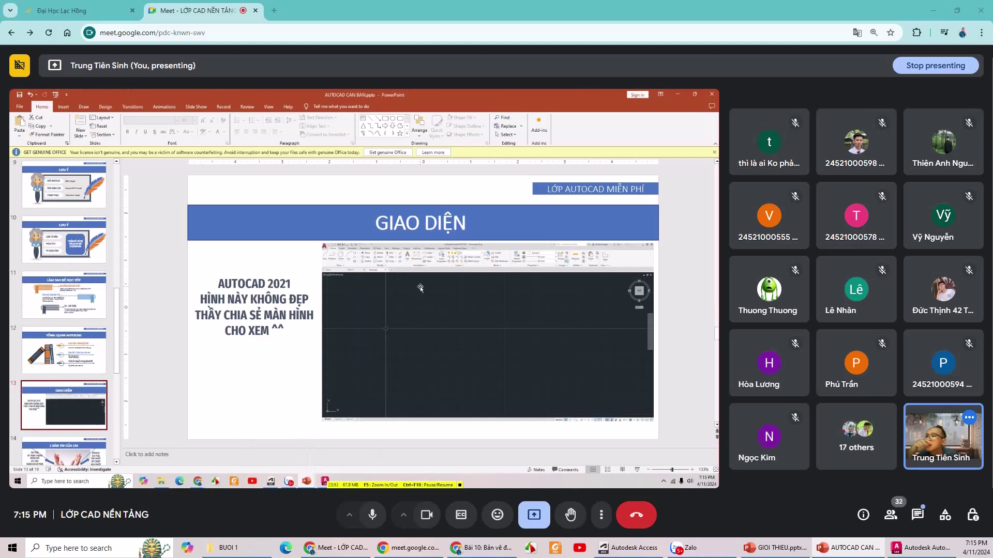
{"action": "left_click", "coordinate": [420, 288]}
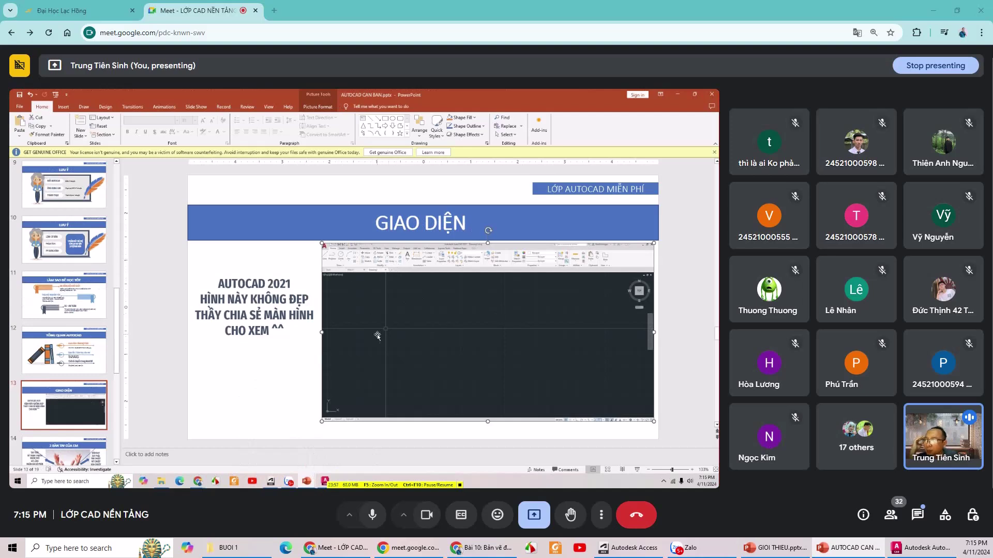
{"action": "left_click", "coordinate": [178, 300]}
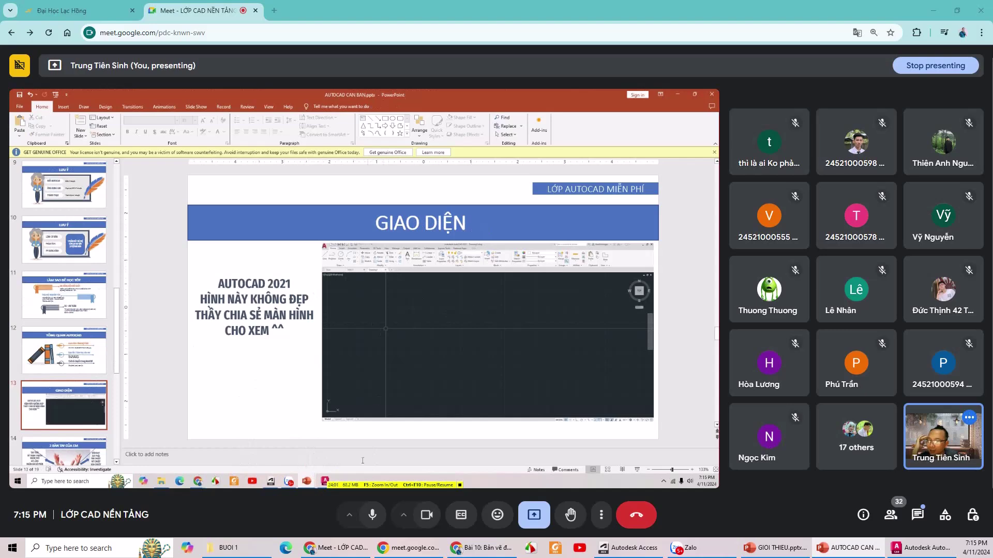
{"action": "left_click", "coordinate": [325, 482]}
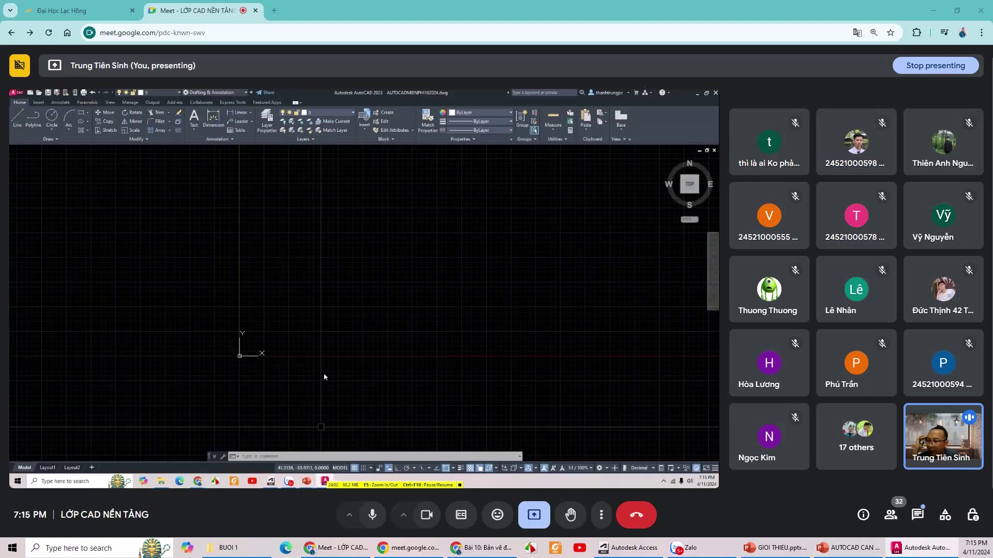
Open recent drawing BTC RCVDD.dwg, dismissing the proxy notice and annotation-scale prompt.
{"action": "left_click", "coordinate": [39, 156]}
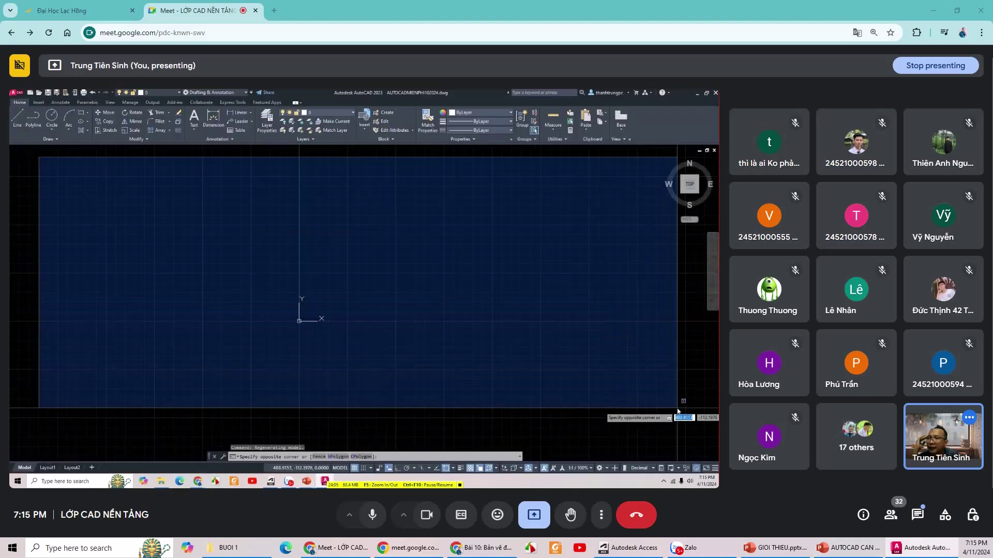
{"action": "left_click", "coordinate": [677, 410]}
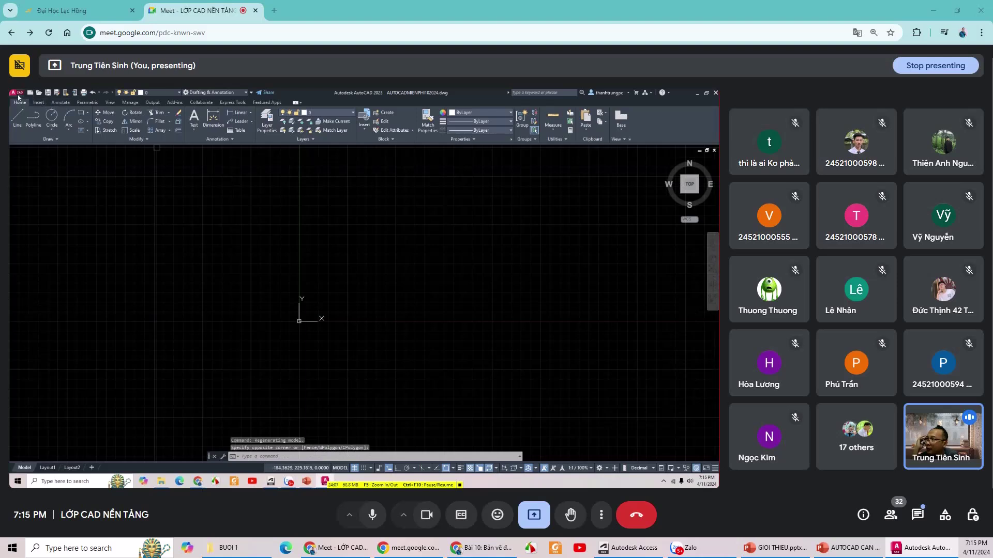
{"action": "left_click", "coordinate": [17, 94]}
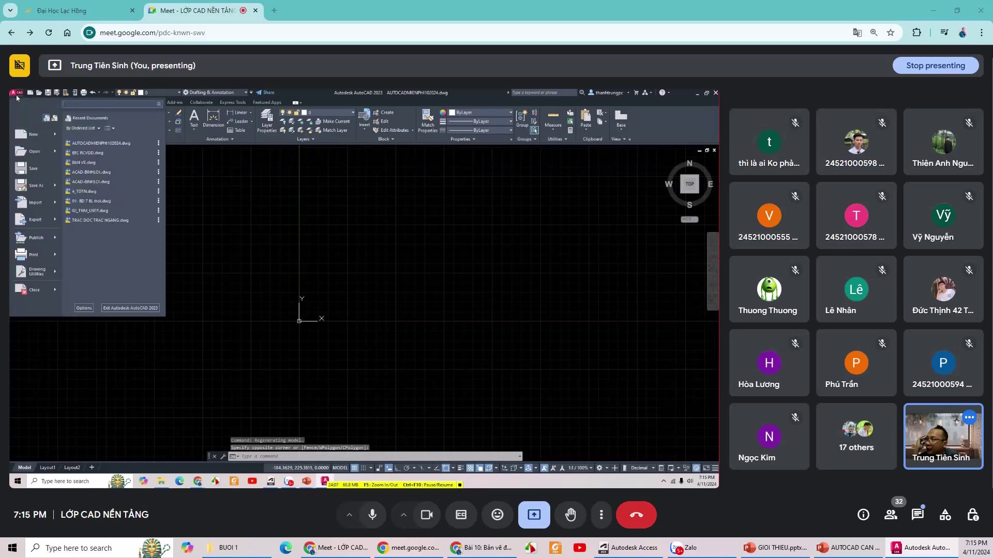
{"action": "left_click", "coordinate": [94, 153]}
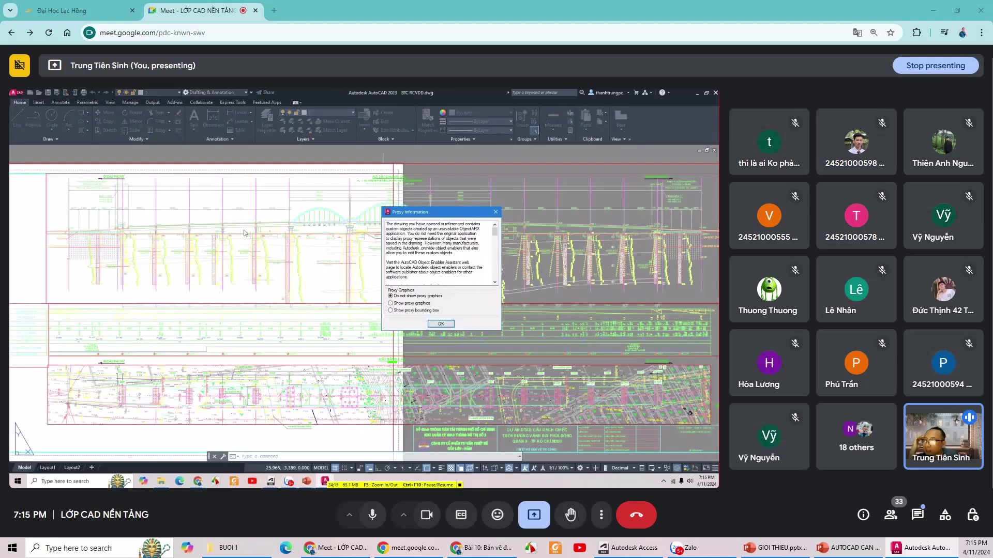
{"action": "left_click", "coordinate": [449, 325]}
{"action": "left_click", "coordinate": [392, 313]}
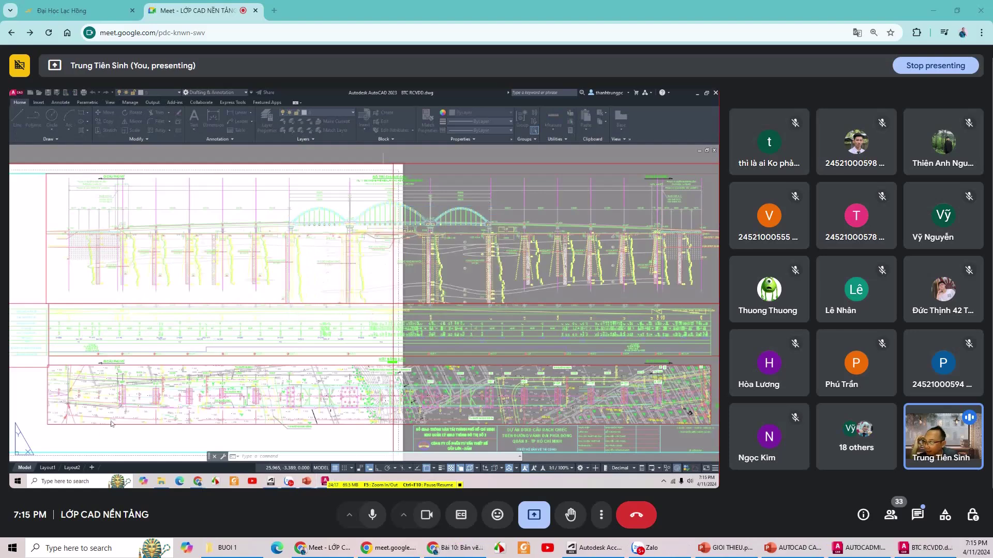
Switch to model space and zoom in and out around the bridge elevation.
{"action": "key", "text": "ctrl+Page_Up"}
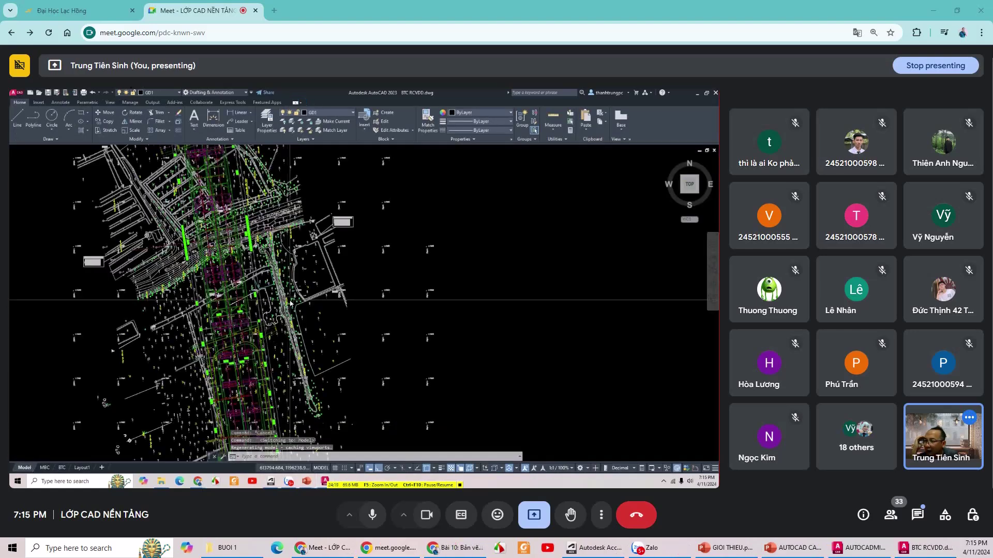
{"action": "scroll", "coordinate": [310, 305], "scroll_direction": "down", "scroll_amount": 3}
{"action": "scroll", "coordinate": [318, 305], "scroll_direction": "down", "scroll_amount": 2}
{"action": "scroll", "coordinate": [454, 326], "scroll_direction": "up", "scroll_amount": 2}
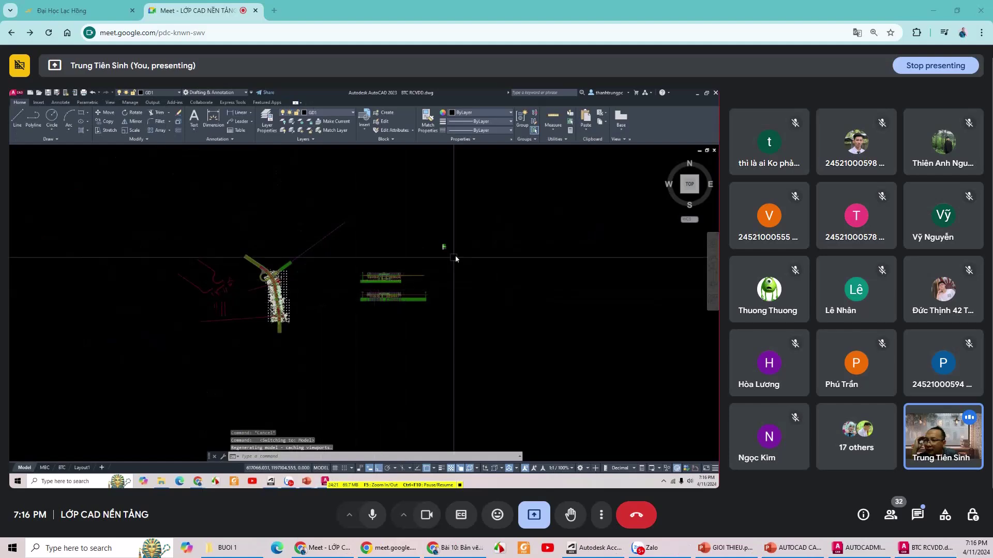
{"action": "scroll", "coordinate": [405, 248], "scroll_direction": "up", "scroll_amount": 5}
{"action": "scroll", "coordinate": [406, 248], "scroll_direction": "up", "scroll_amount": 3}
{"action": "scroll", "coordinate": [383, 264], "scroll_direction": "up", "scroll_amount": 3}
{"action": "scroll", "coordinate": [383, 264], "scroll_direction": "down", "scroll_amount": 3}
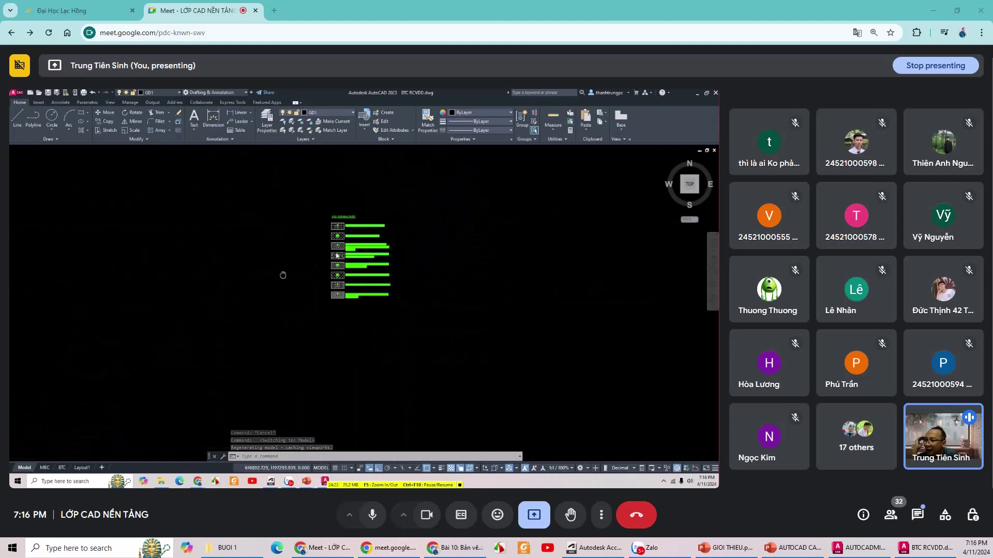
{"action": "scroll", "coordinate": [281, 275], "scroll_direction": "down", "scroll_amount": 3}
{"action": "scroll", "coordinate": [343, 247], "scroll_direction": "up", "scroll_amount": 3}
{"action": "scroll", "coordinate": [284, 243], "scroll_direction": "up", "scroll_amount": 5}
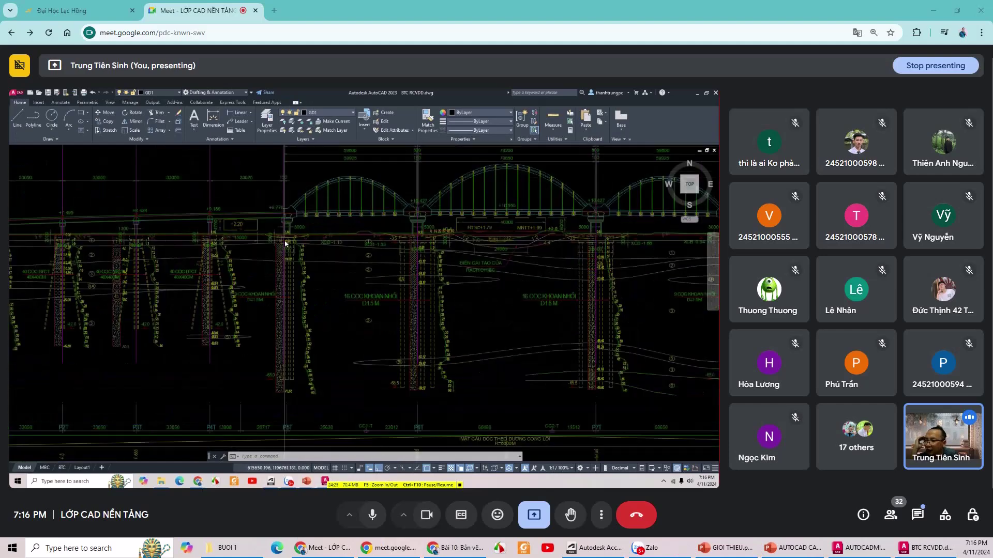
{"action": "scroll", "coordinate": [285, 243], "scroll_direction": "down", "scroll_amount": 2}
{"action": "scroll", "coordinate": [398, 282], "scroll_direction": "up", "scroll_amount": 2}
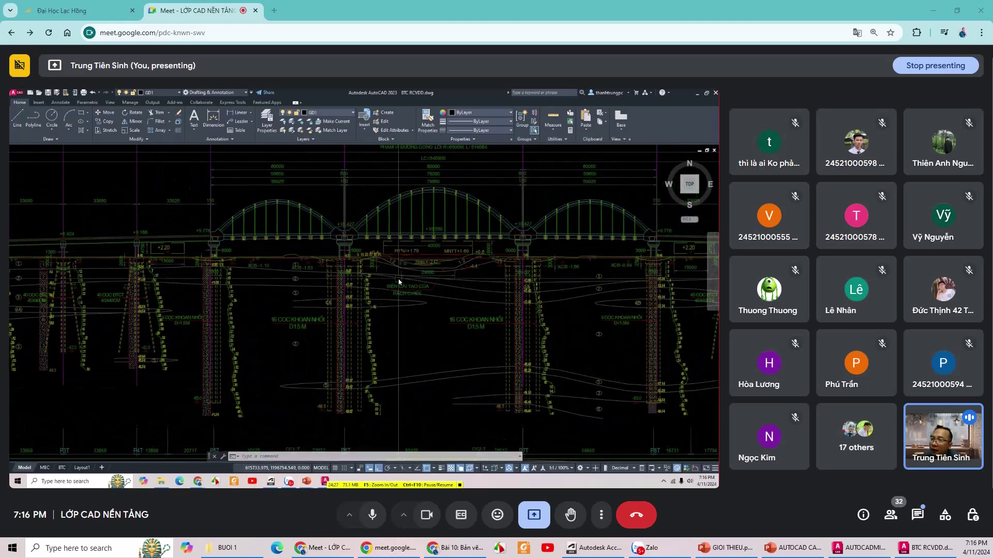
{"action": "scroll", "coordinate": [398, 281], "scroll_direction": "down", "scroll_amount": 2}
{"action": "scroll", "coordinate": [416, 295], "scroll_direction": "up", "scroll_amount": 1}
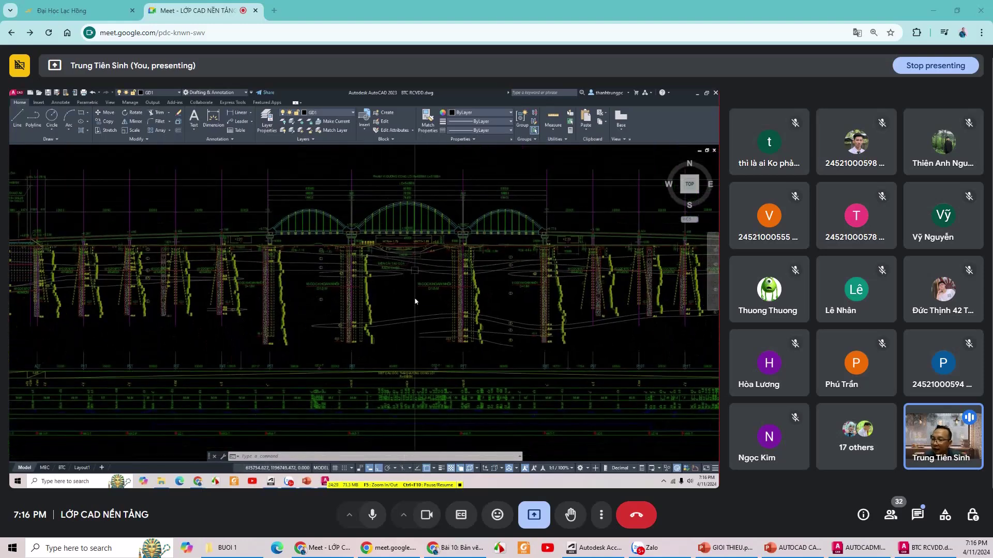
{"action": "scroll", "coordinate": [414, 340], "scroll_direction": "up", "scroll_amount": 1}
{"action": "scroll", "coordinate": [414, 340], "scroll_direction": "down", "scroll_amount": 1}
{"action": "scroll", "coordinate": [414, 340], "scroll_direction": "down", "scroll_amount": 1}
{"action": "scroll", "coordinate": [414, 340], "scroll_direction": "down", "scroll_amount": 1}
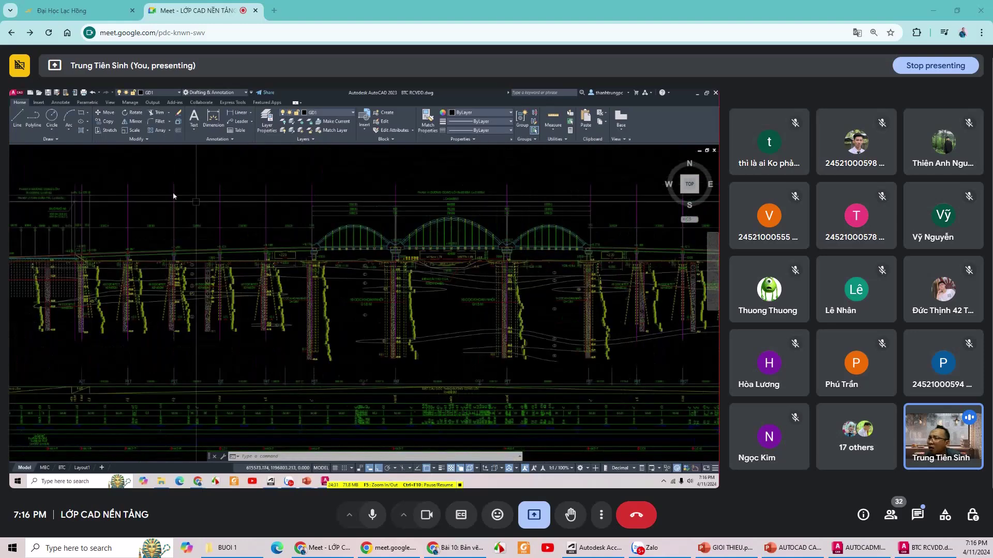
Try window selections across the bridge drawing, then cancel with Esc.
{"action": "left_click", "coordinate": [12, 162]}
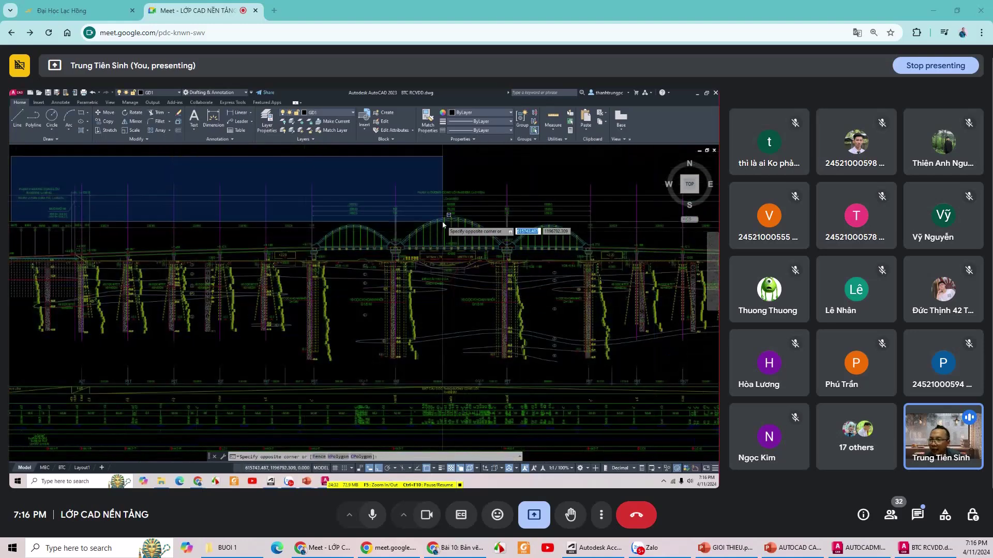
{"action": "scroll", "coordinate": [395, 166], "scroll_direction": "down", "scroll_amount": 2}
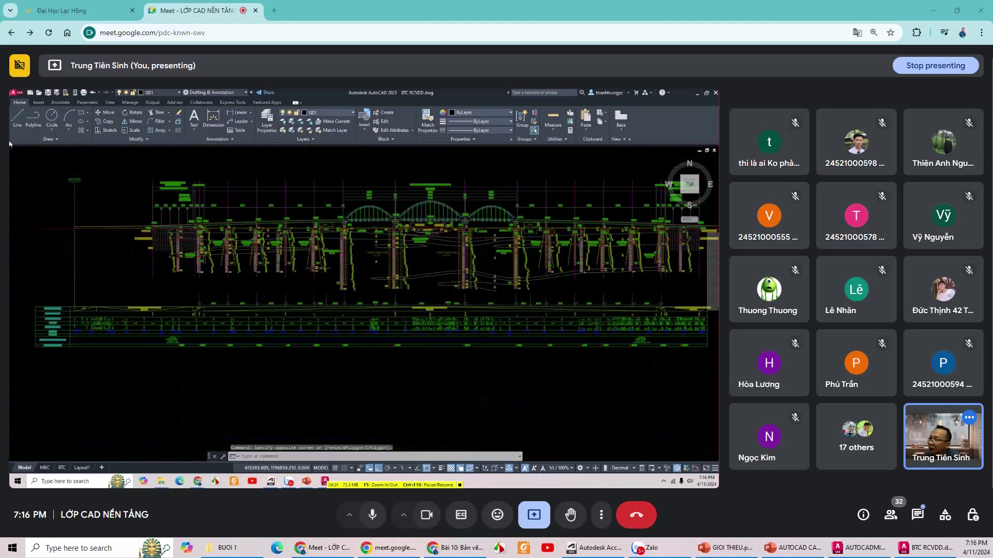
{"action": "scroll", "coordinate": [257, 280], "scroll_direction": "down", "scroll_amount": 2}
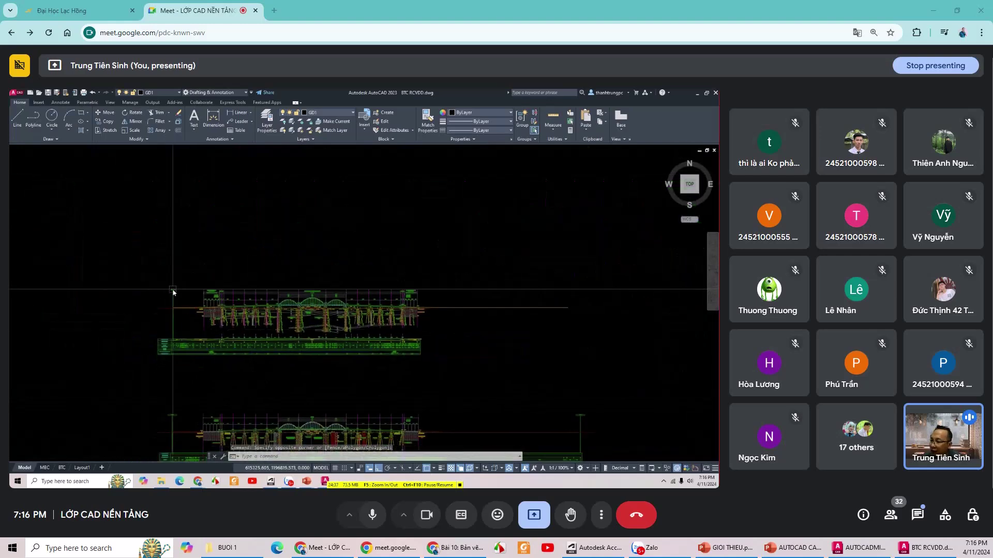
{"action": "left_click", "coordinate": [124, 196]}
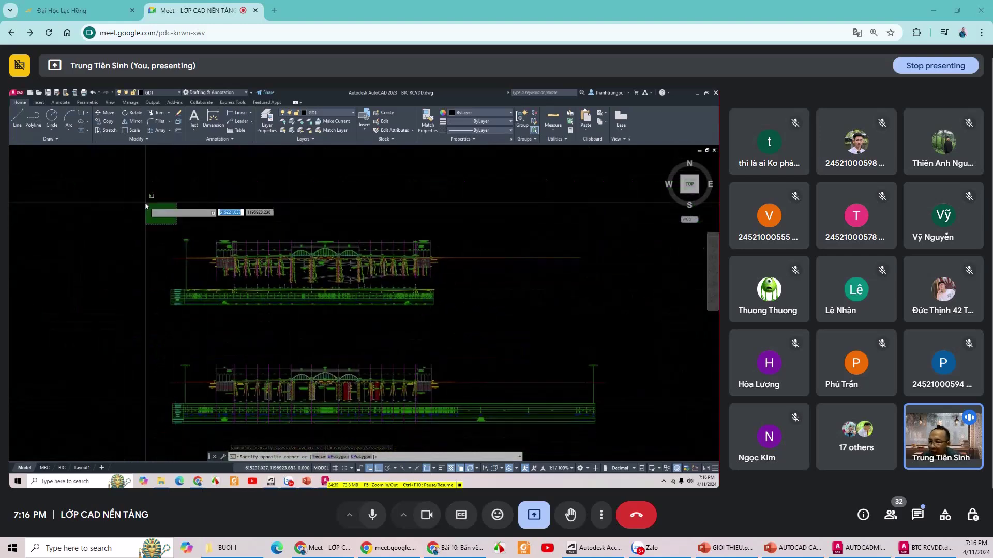
{"action": "key", "text": "Escape"}
{"action": "key", "text": "Escape"}
{"action": "key", "text": "Escape"}
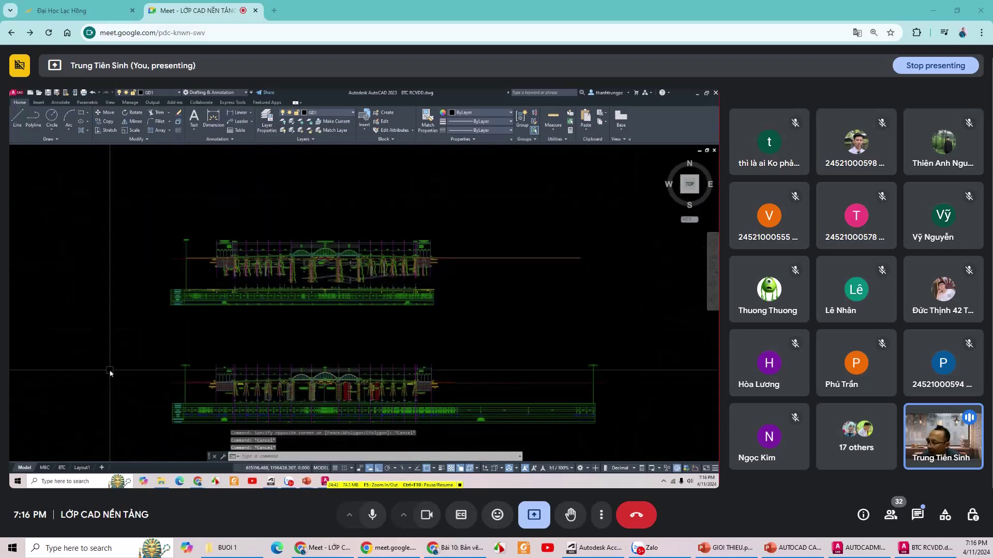
Return to the empty AUTOCADMIENPHI102024.dwg drawing and pan its view.
{"action": "key", "text": "ctrl+Tab"}
{"action": "left_click", "coordinate": [170, 268]}
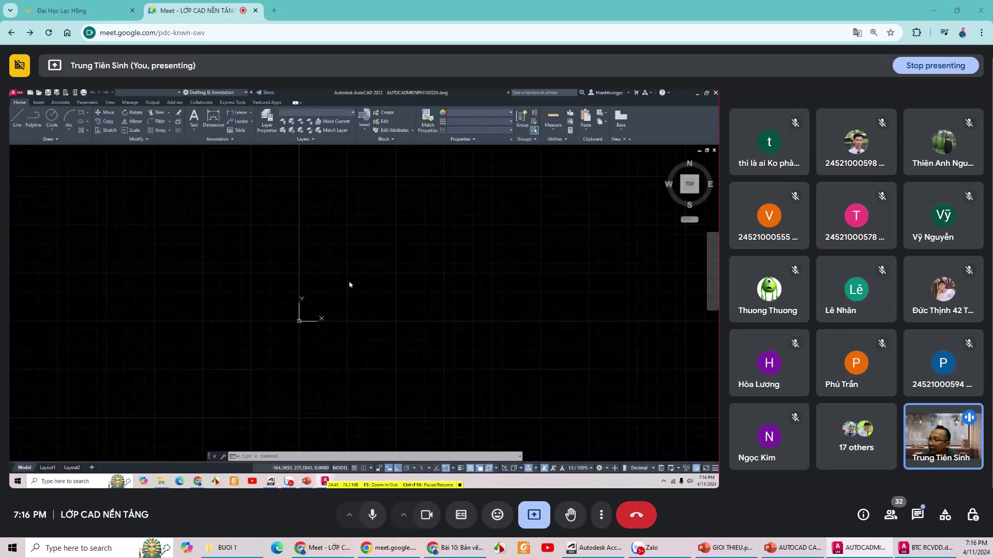
{"action": "middle_click_drag", "start_coordinate": [349, 284], "coordinate": [175, 330]}
{"action": "left_click", "coordinate": [174, 330]}
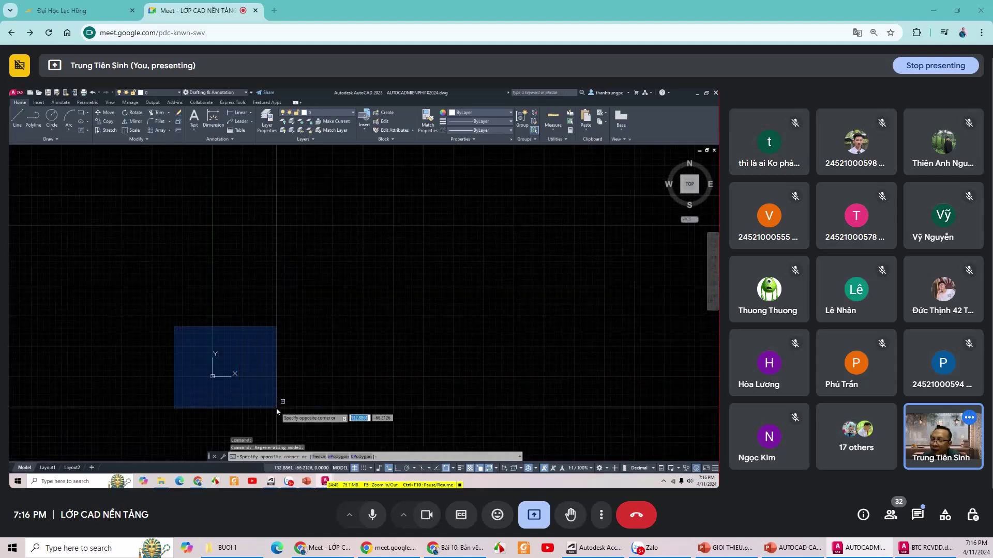
{"action": "left_click", "coordinate": [149, 339]}
{"action": "left_click", "coordinate": [173, 328]}
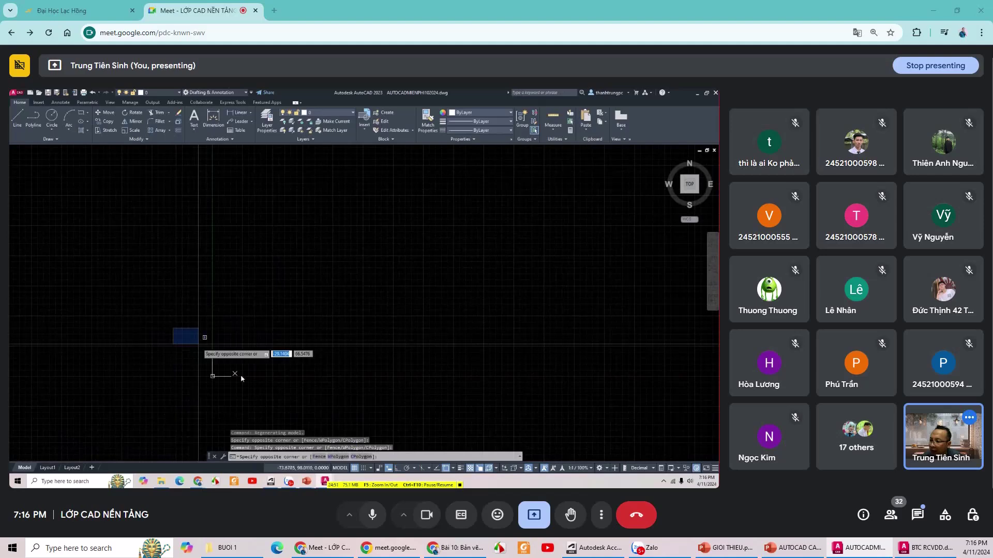
{"action": "left_click", "coordinate": [296, 412]}
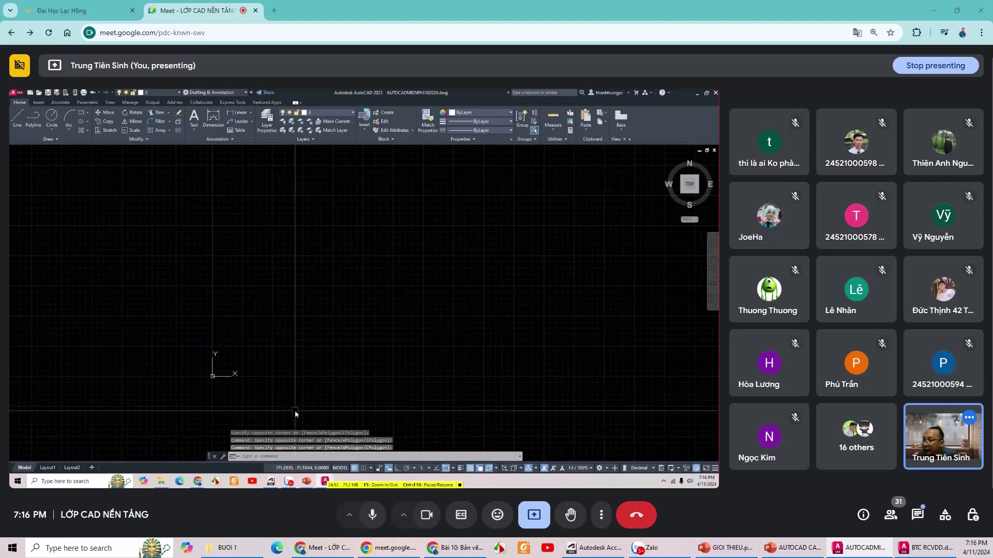
{"action": "key", "text": "Escape"}
{"action": "key", "text": "Escape"}
{"action": "scroll", "coordinate": [280, 336], "scroll_direction": "down", "scroll_amount": 2}
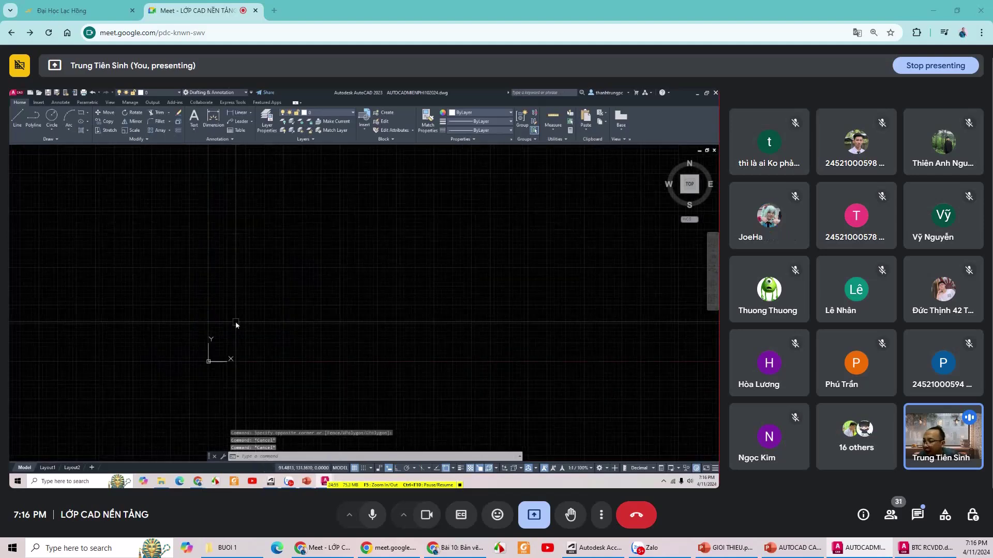
{"action": "scroll", "coordinate": [212, 326], "scroll_direction": "down", "scroll_amount": 1}
{"action": "scroll", "coordinate": [212, 325], "scroll_direction": "down", "scroll_amount": 1}
{"action": "type", "text": "O"}
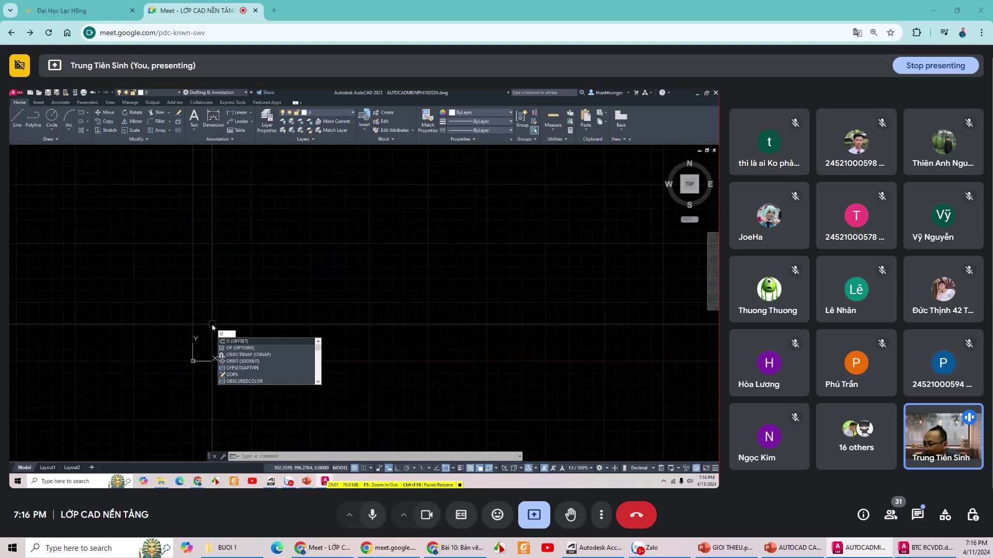
{"action": "type", "text": "C"}
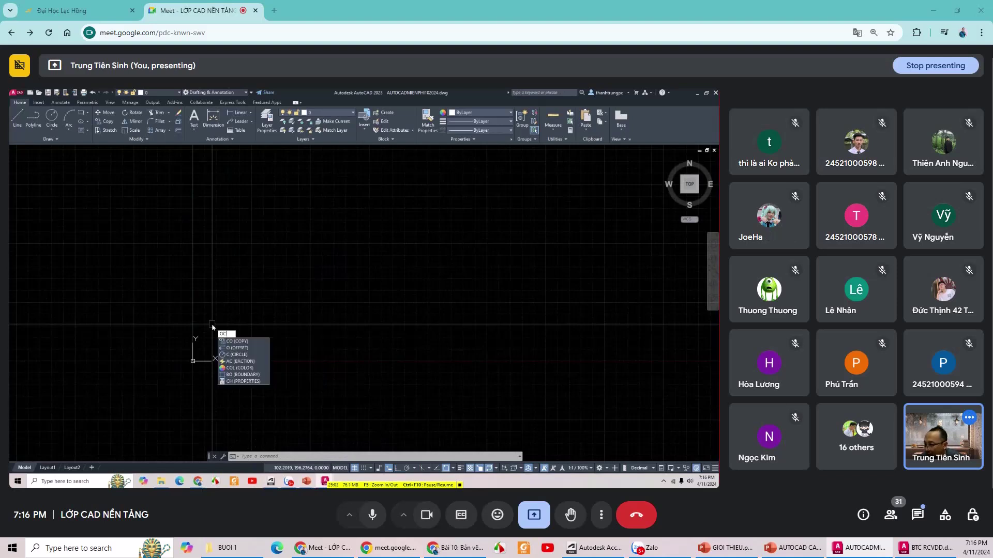
{"action": "type", "text": "S"}
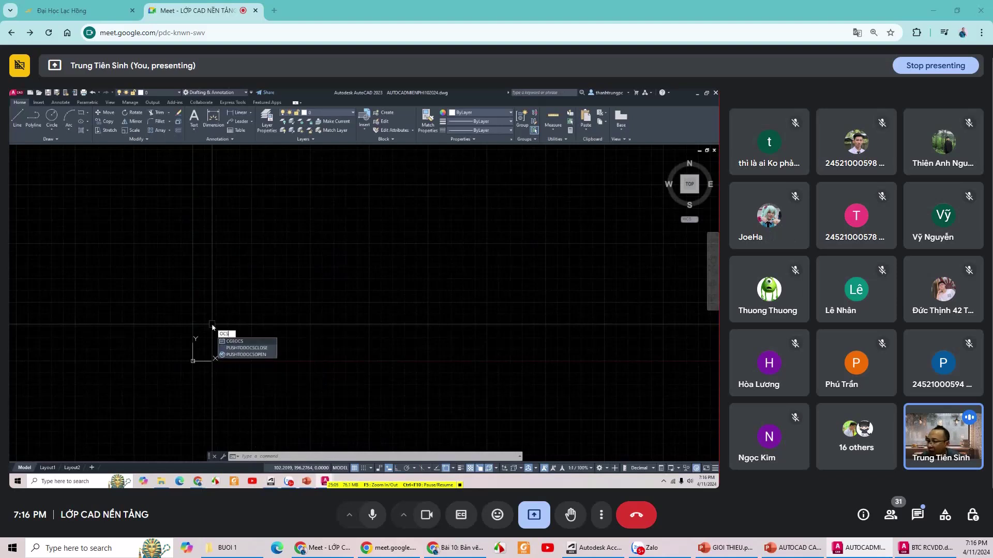
{"action": "key", "text": "Escape"}
{"action": "key", "text": "Escape"}
{"action": "key", "text": "Escape"}
{"action": "middle_click_drag", "start_coordinate": [213, 329], "coordinate": [214, 333]}
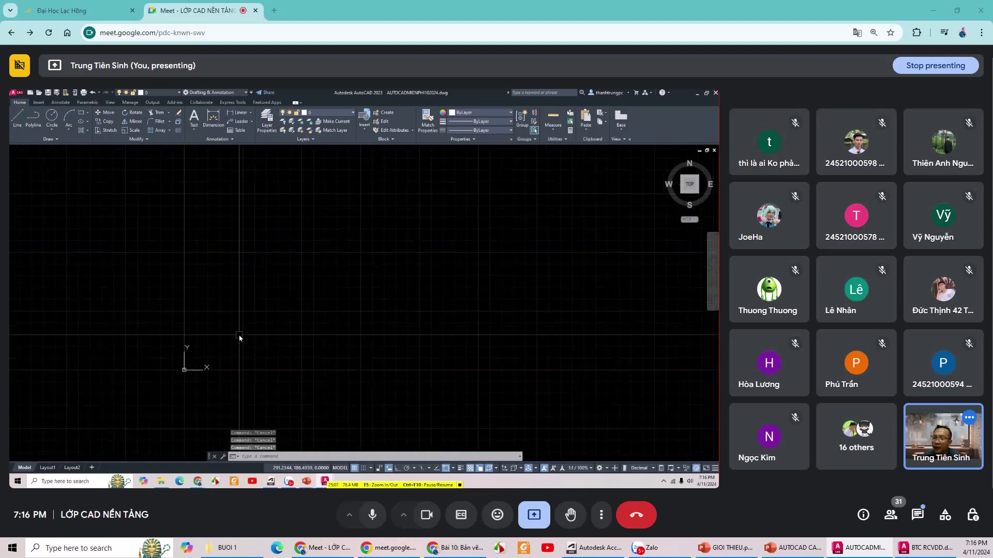
{"action": "left_click", "coordinate": [157, 324]}
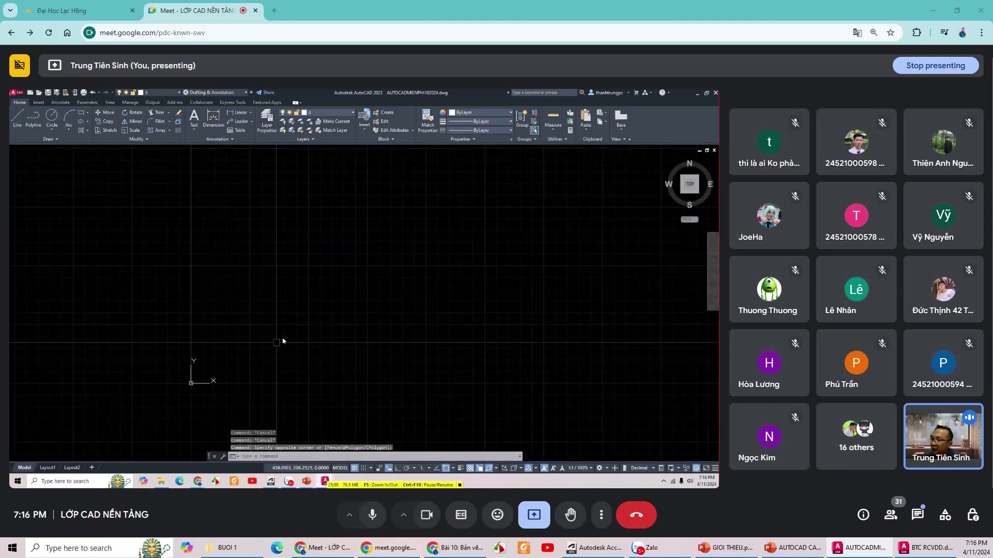
{"action": "left_click", "coordinate": [46, 139]}
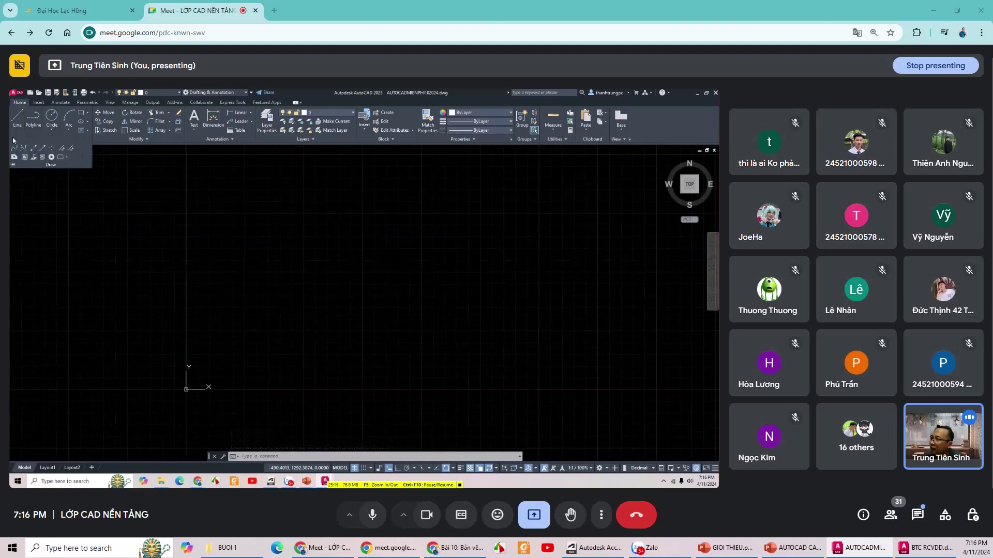
{"action": "left_click", "coordinate": [138, 139]}
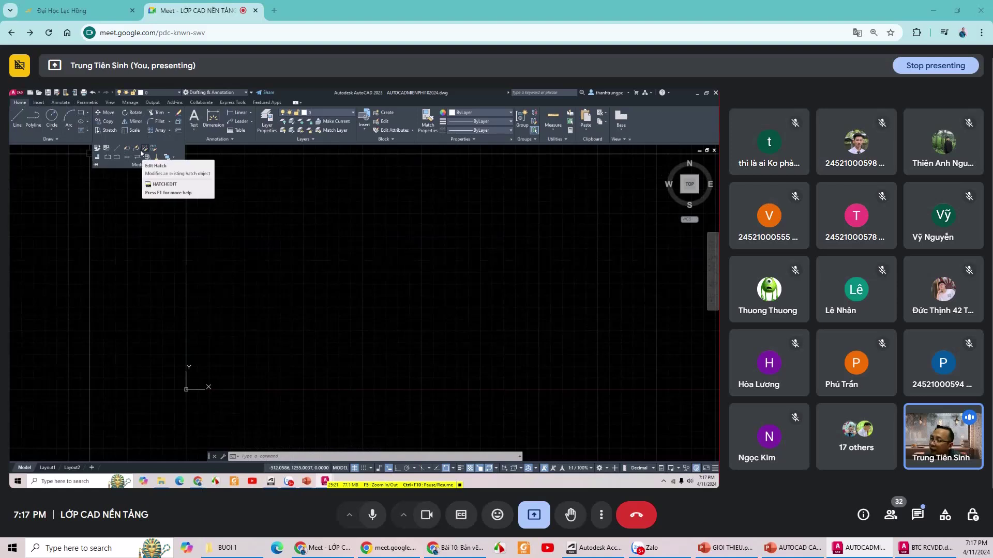
{"action": "left_click", "coordinate": [222, 139]}
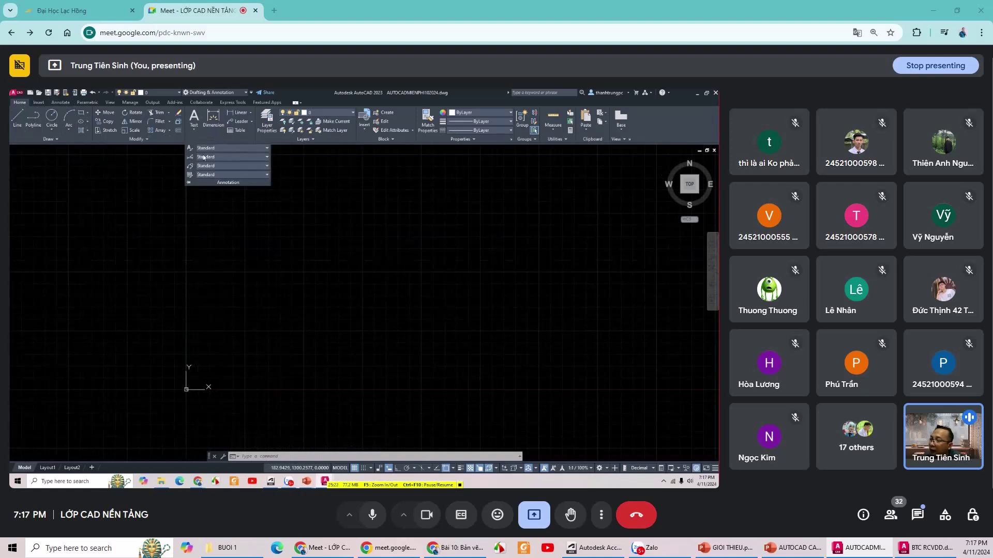
{"action": "left_click", "coordinate": [305, 139]}
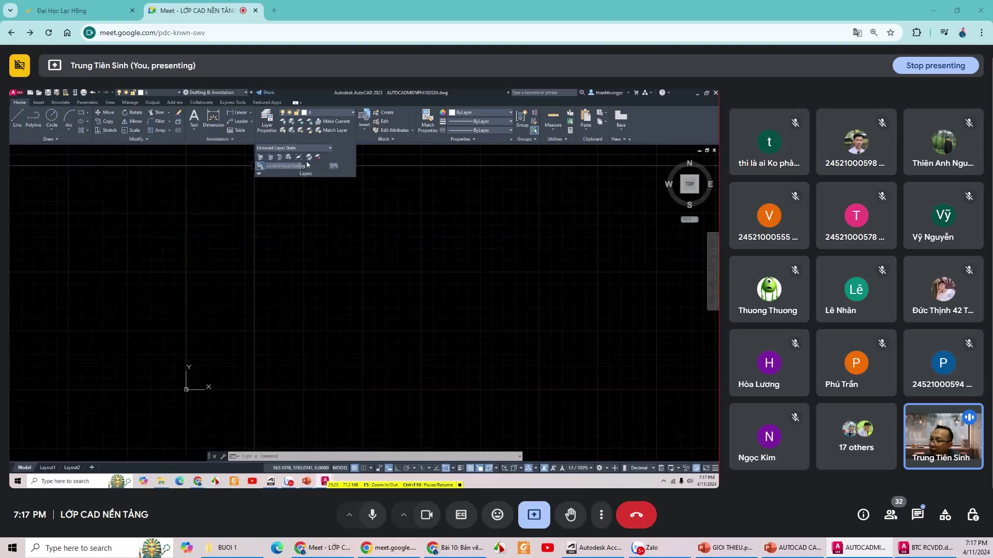
{"action": "left_click", "coordinate": [386, 139]}
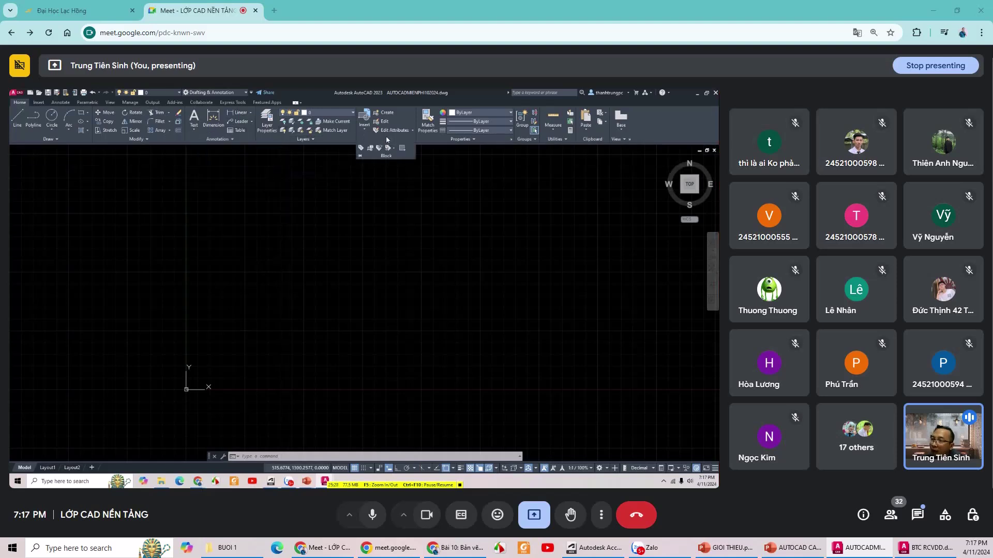
{"action": "left_click", "coordinate": [461, 139]}
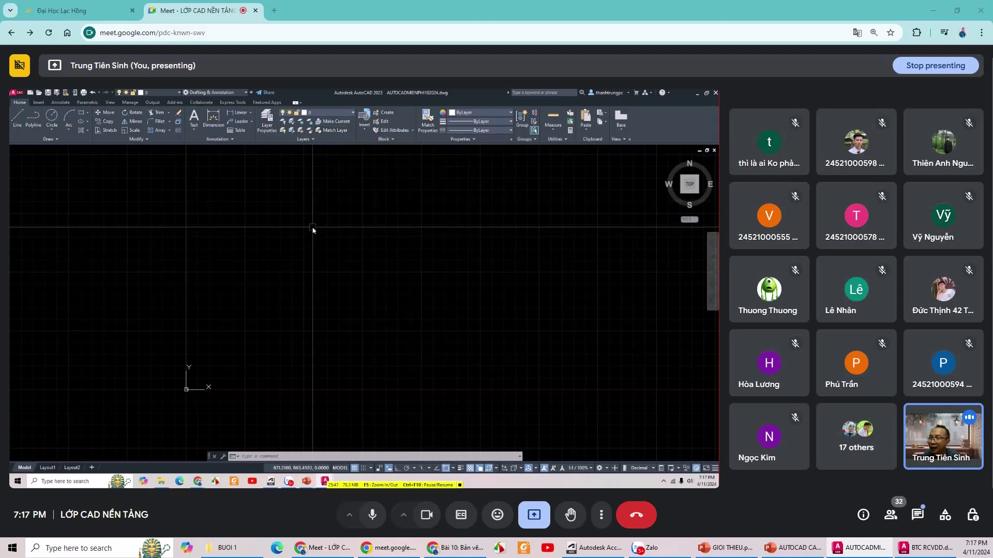
Show the Express Tools, Collaborate, Output and Annotate ribbon tabs, ending back on Home.
{"action": "left_click", "coordinate": [39, 103]}
{"action": "left_click", "coordinate": [87, 102]}
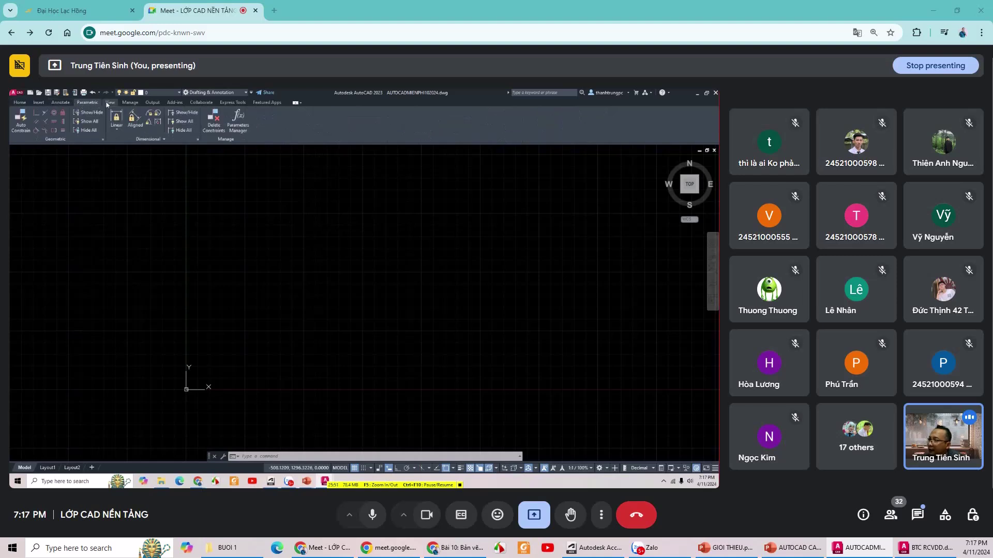
{"action": "left_click", "coordinate": [130, 103]}
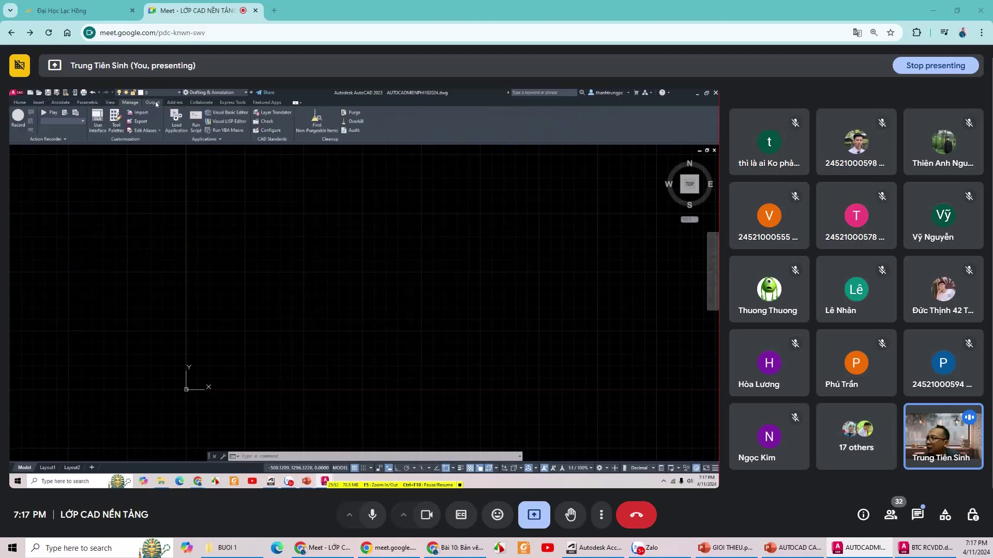
{"action": "left_click", "coordinate": [201, 102]}
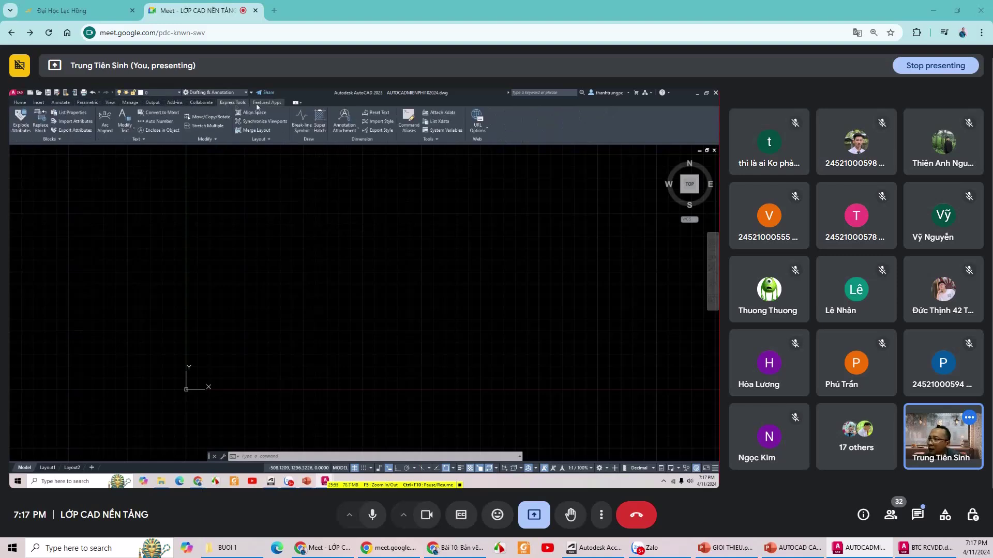
{"action": "left_click", "coordinate": [201, 102]}
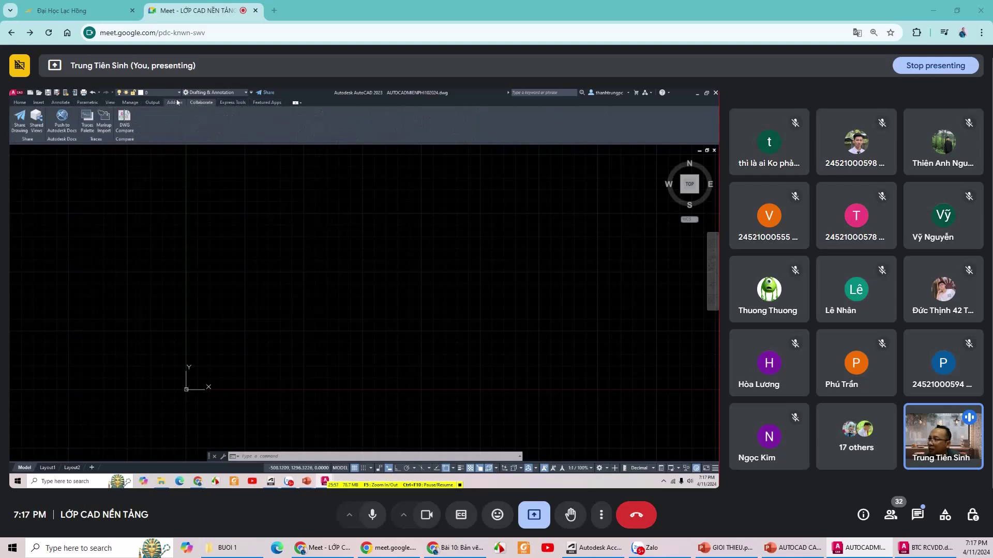
{"action": "left_click", "coordinate": [151, 103]}
{"action": "left_click", "coordinate": [129, 102]}
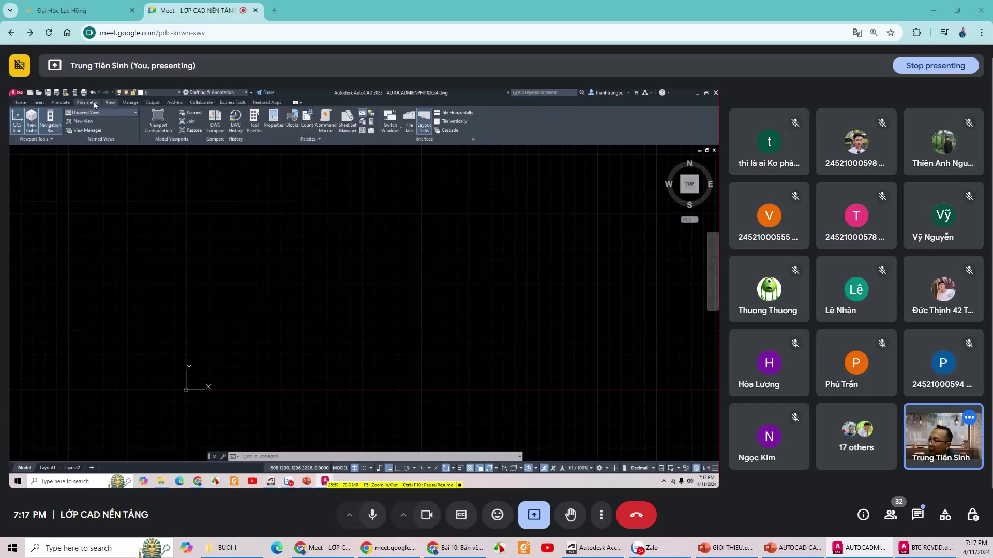
{"action": "left_click", "coordinate": [88, 102]}
{"action": "left_click", "coordinate": [39, 102]}
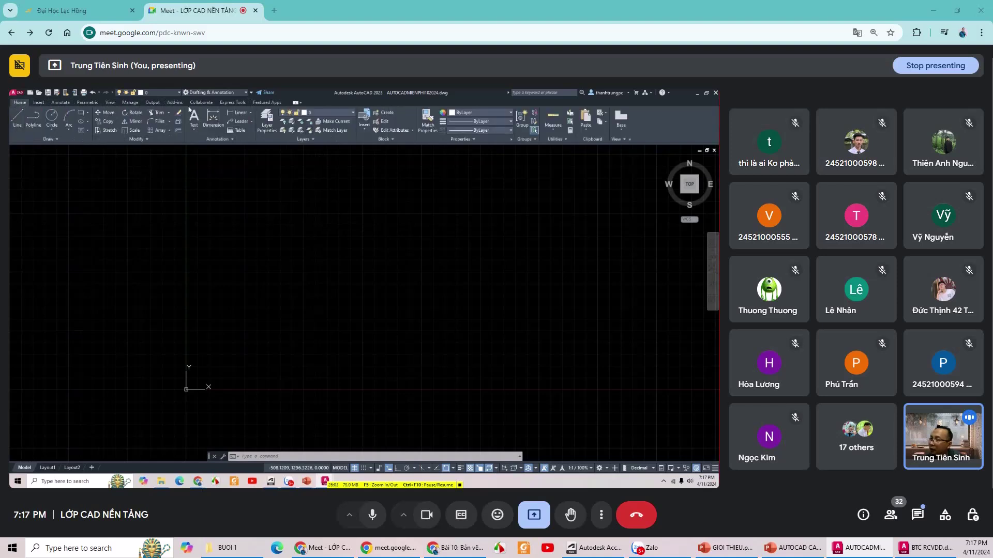
Zoom out and pan the empty drawing down and to the left.
{"action": "scroll", "coordinate": [261, 217], "scroll_direction": "down", "scroll_amount": 2}
{"action": "scroll", "coordinate": [262, 216], "scroll_direction": "down", "scroll_amount": 4}
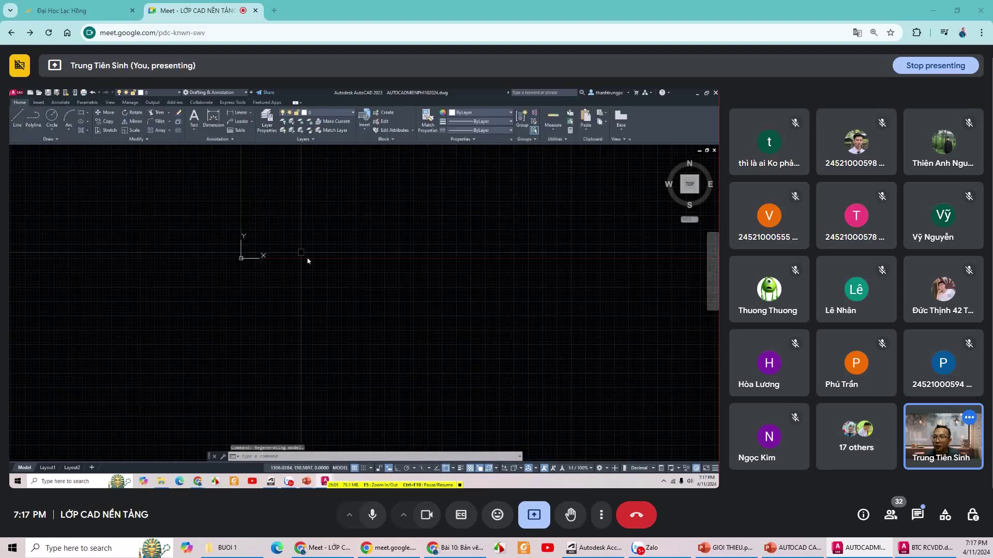
{"action": "middle_click_drag", "start_coordinate": [311, 268], "coordinate": [305, 287]}
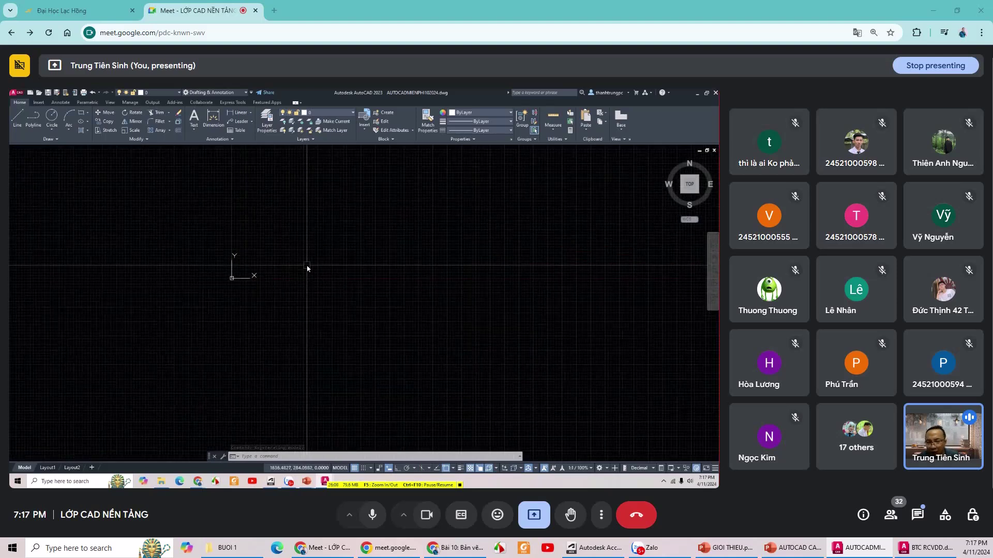
{"action": "middle_click_drag", "start_coordinate": [295, 239], "coordinate": [282, 248]}
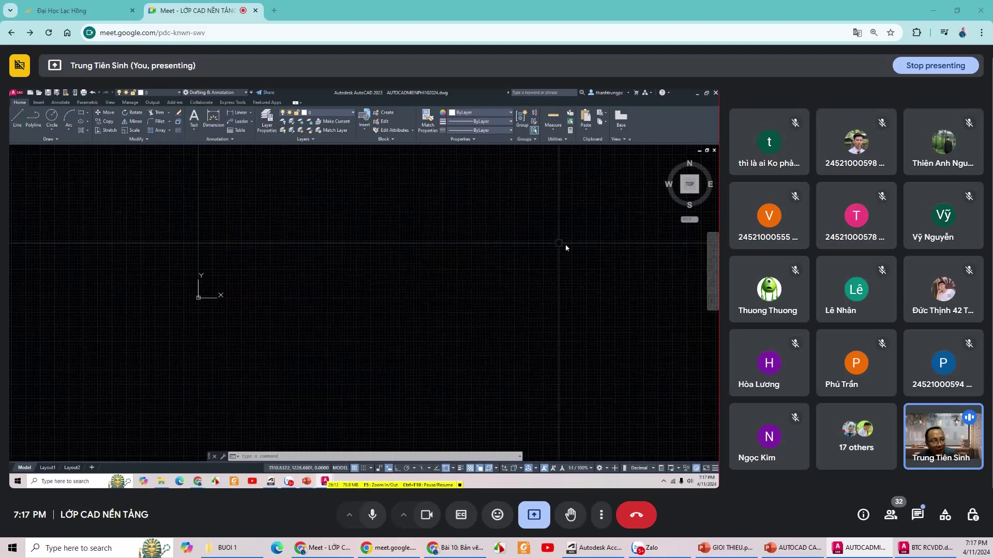
{"action": "mouse_move", "coordinate": [942, 436]}
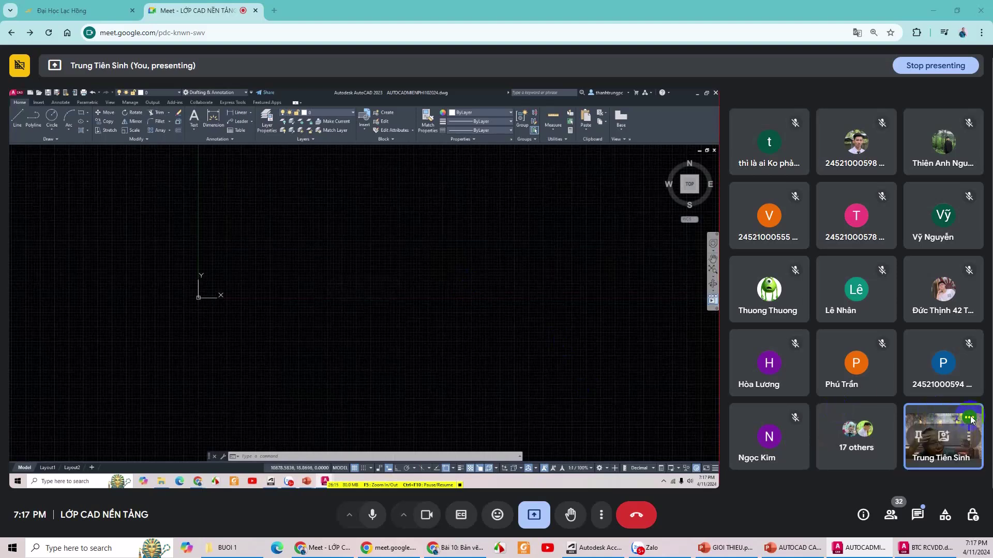
Pin your own Google Meet video tile for everyone.
{"action": "left_click", "coordinate": [925, 439]}
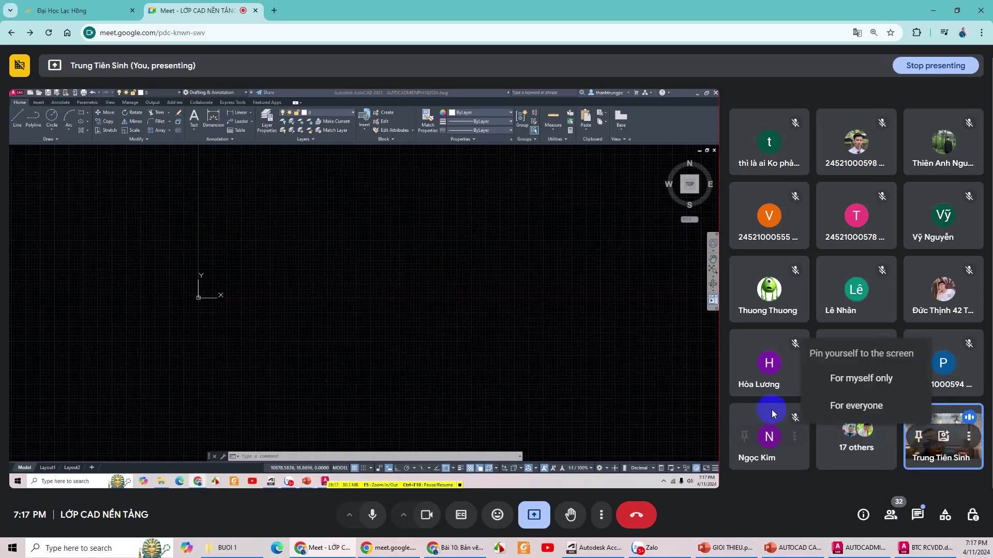
{"action": "left_click", "coordinate": [682, 340]}
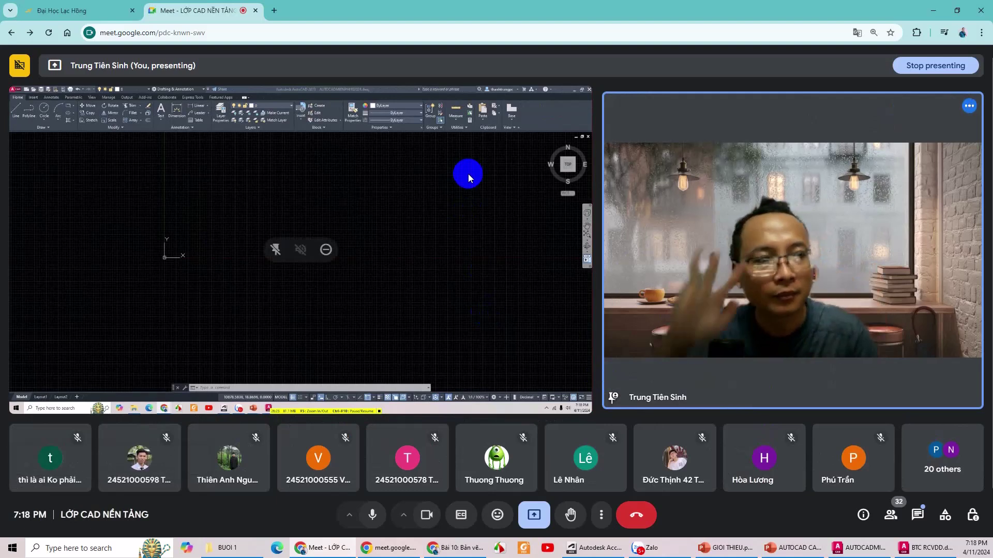
{"action": "mouse_move", "coordinate": [365, 279]}
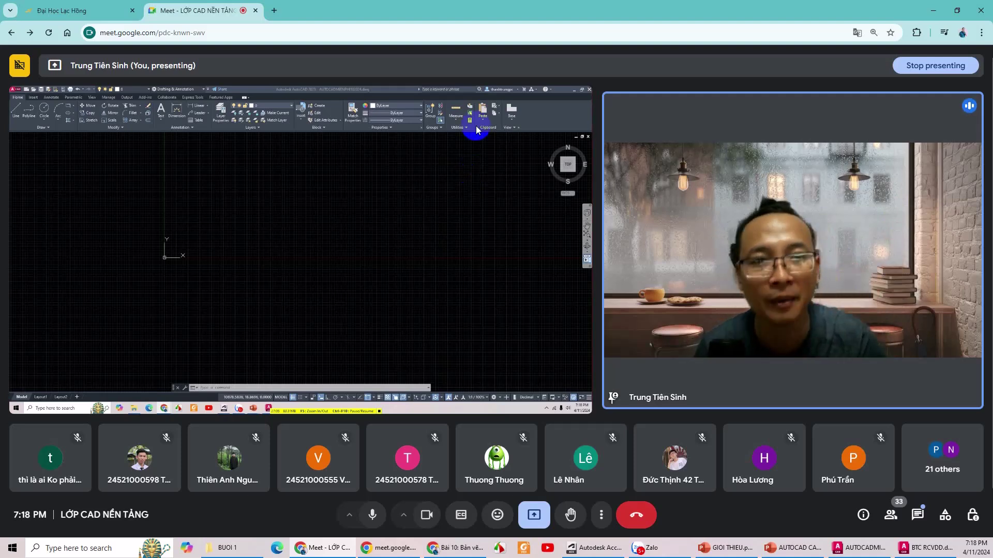
{"action": "scroll", "coordinate": [305, 225], "scroll_direction": "down", "scroll_amount": 5}
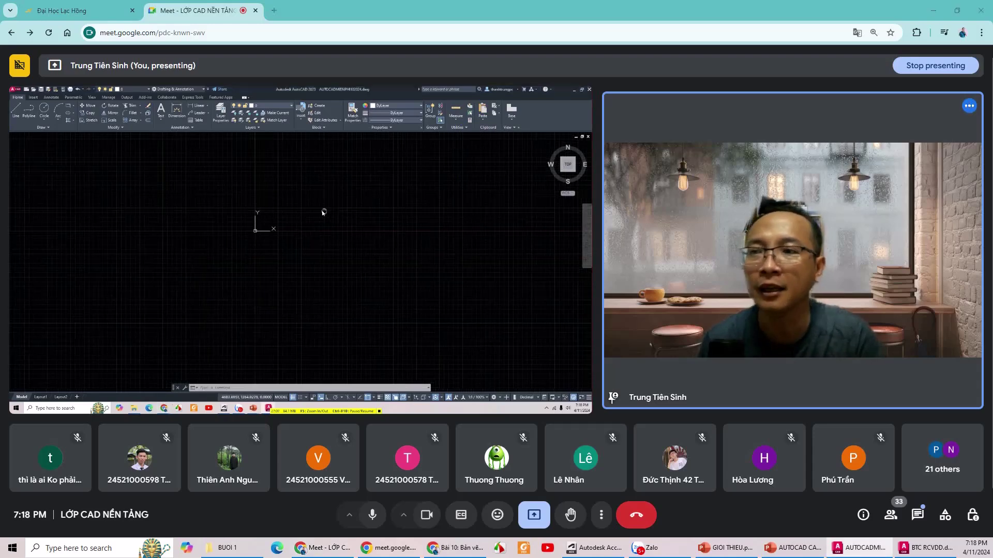
{"action": "scroll", "coordinate": [323, 212], "scroll_direction": "up", "scroll_amount": 1}
{"action": "mouse_move", "coordinate": [253, 408]}
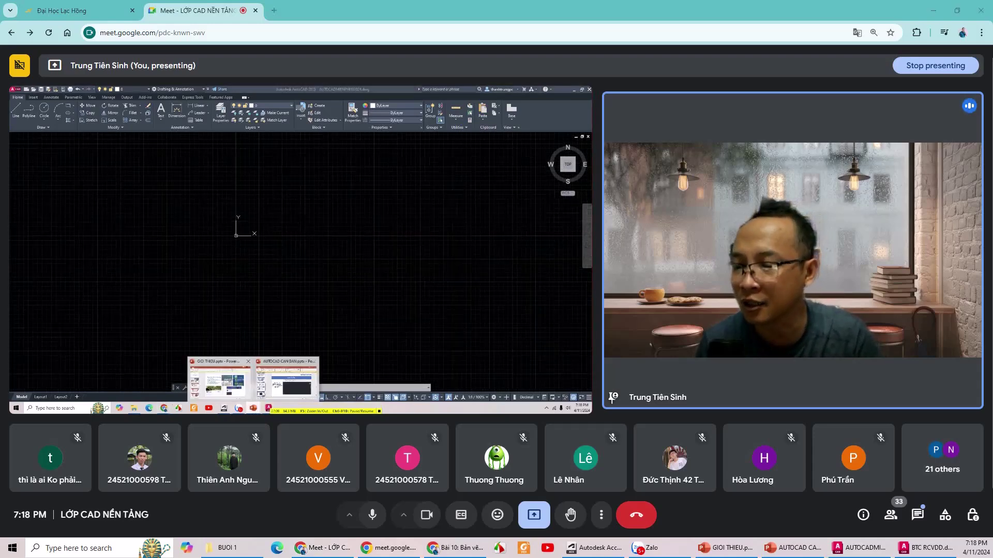
Show slide 14 '2 BÀN TAY CỦA EM' in the AUTOCAD CAN BAN deck.
{"action": "left_click", "coordinate": [289, 375]}
{"action": "scroll", "coordinate": [267, 309], "scroll_direction": "down", "scroll_amount": 1}
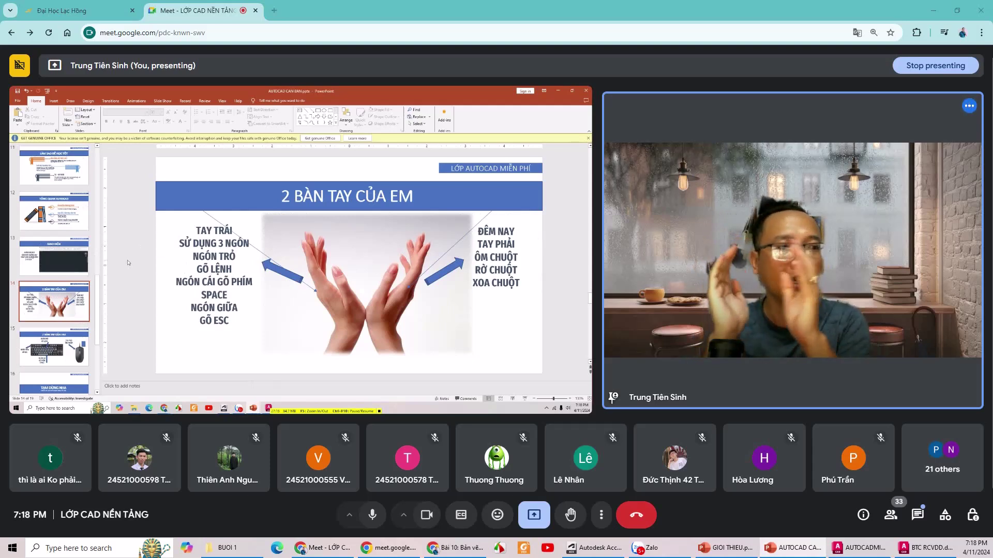
{"action": "left_click", "coordinate": [225, 243]}
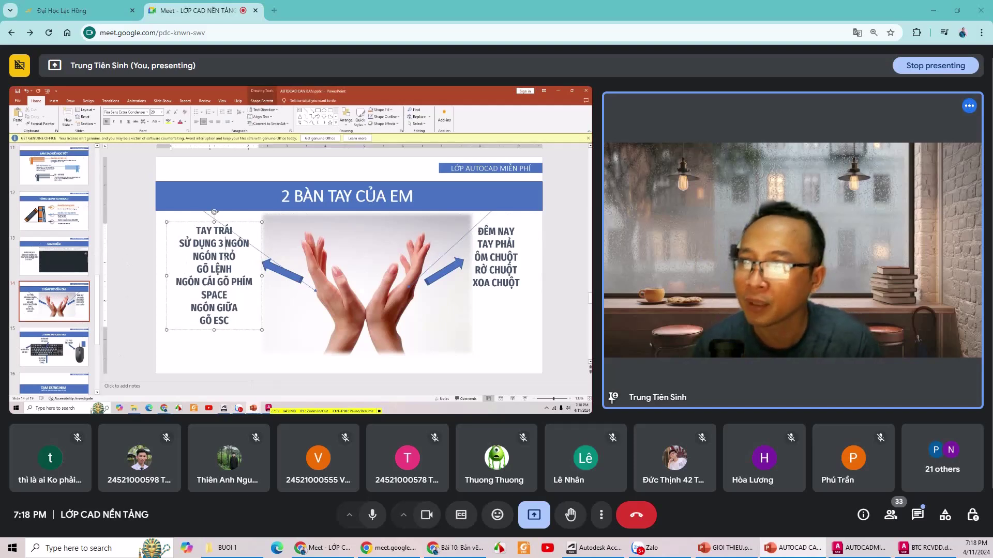
{"action": "left_click", "coordinate": [150, 267]}
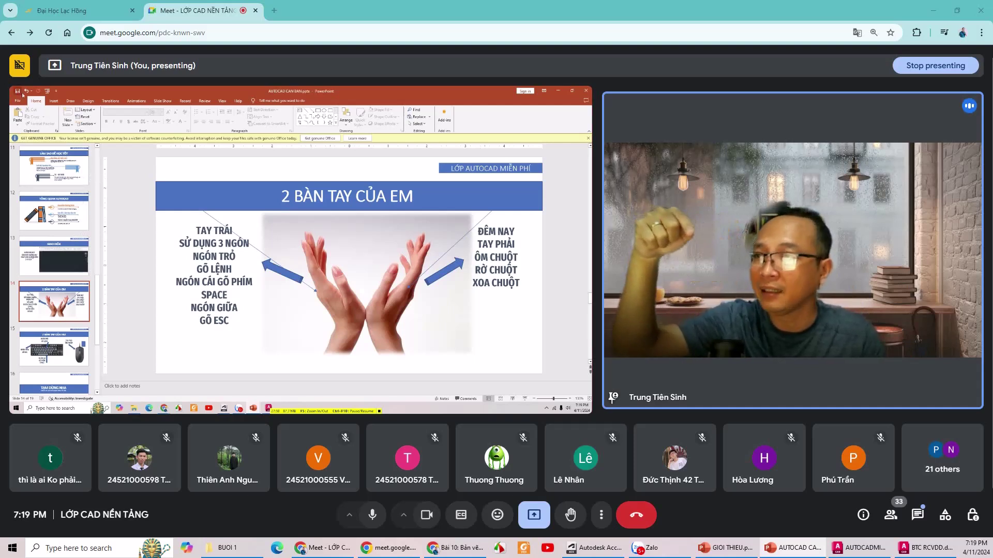
{"action": "mouse_move", "coordinate": [268, 408]}
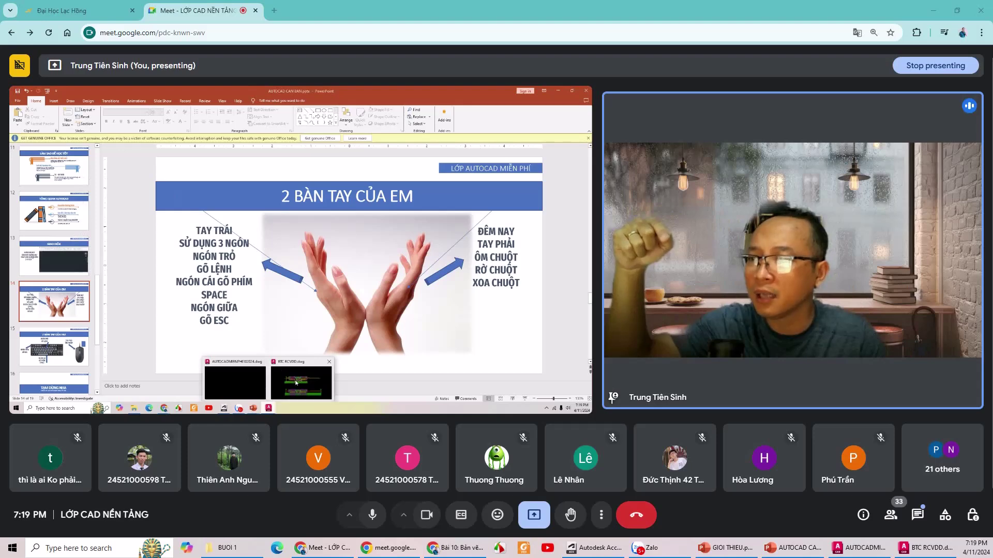
{"action": "left_click", "coordinate": [235, 382]}
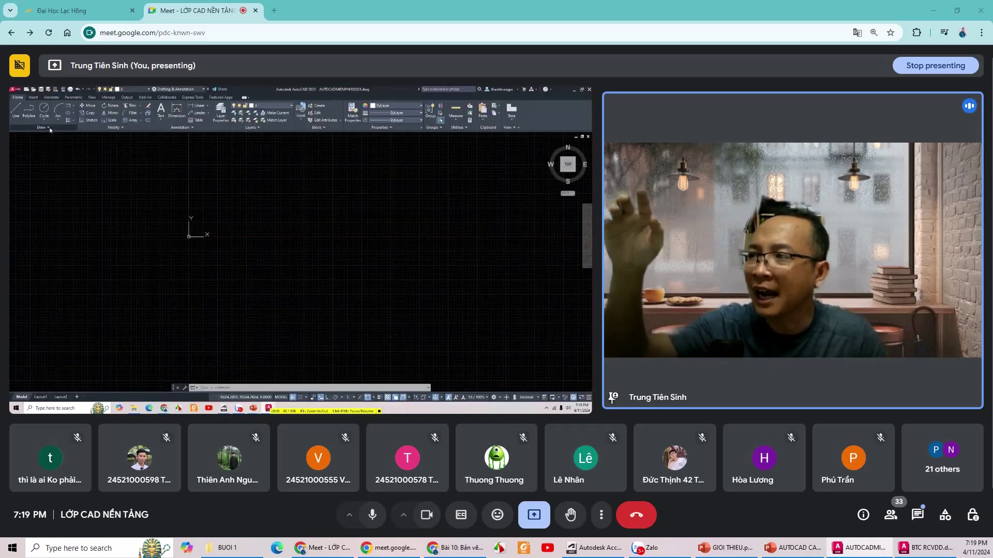
{"action": "left_click", "coordinate": [119, 171]}
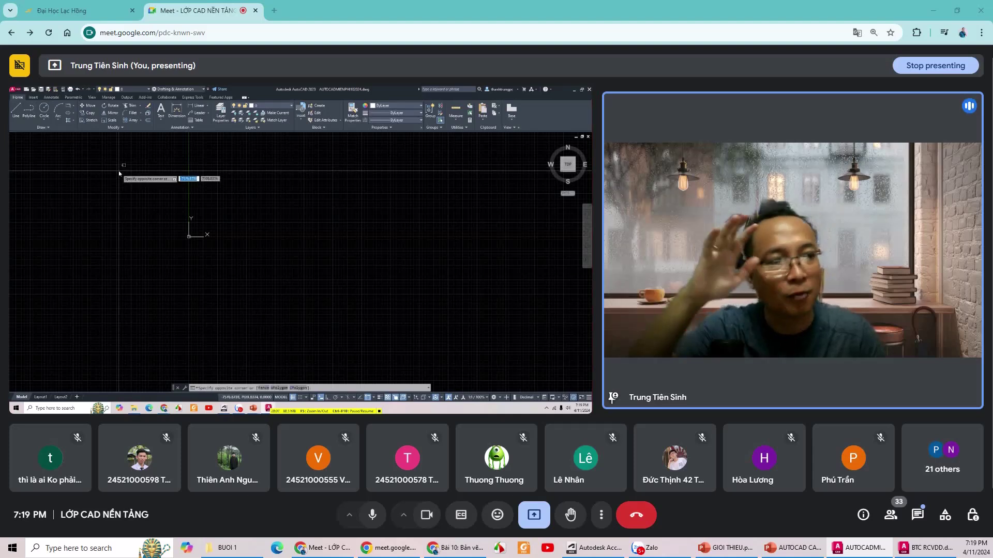
{"action": "key", "text": "Escape"}
{"action": "key", "text": "Escape"}
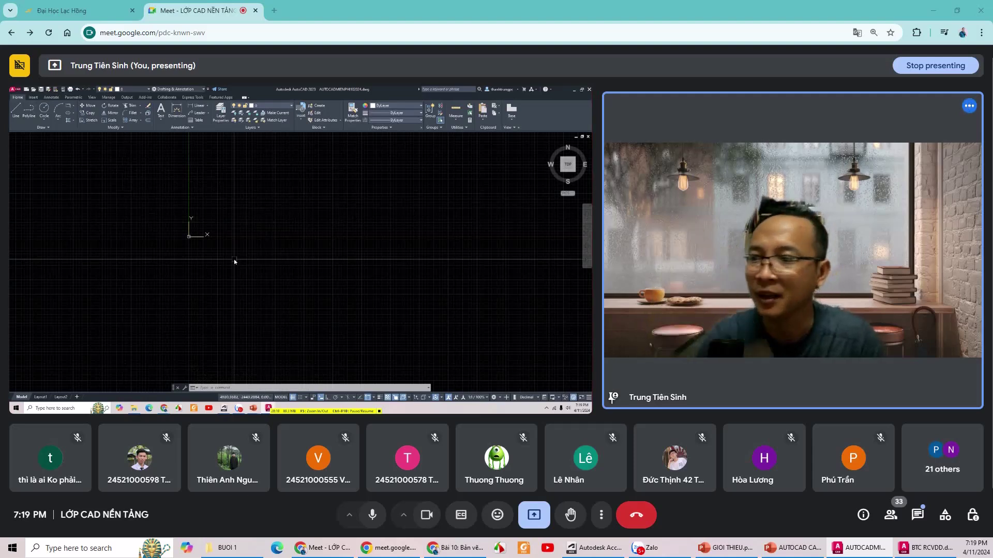
{"action": "mouse_move", "coordinate": [239, 407]}
{"action": "left_click", "coordinate": [288, 375]}
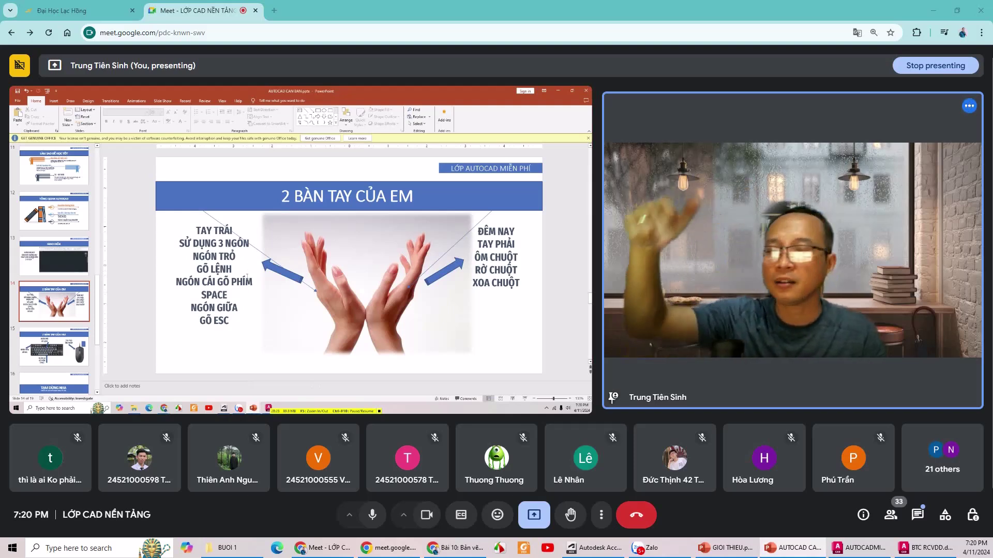
Advance to slide 15 on keyboard finger roles and the mouse hand.
{"action": "key", "text": "Page_Down"}
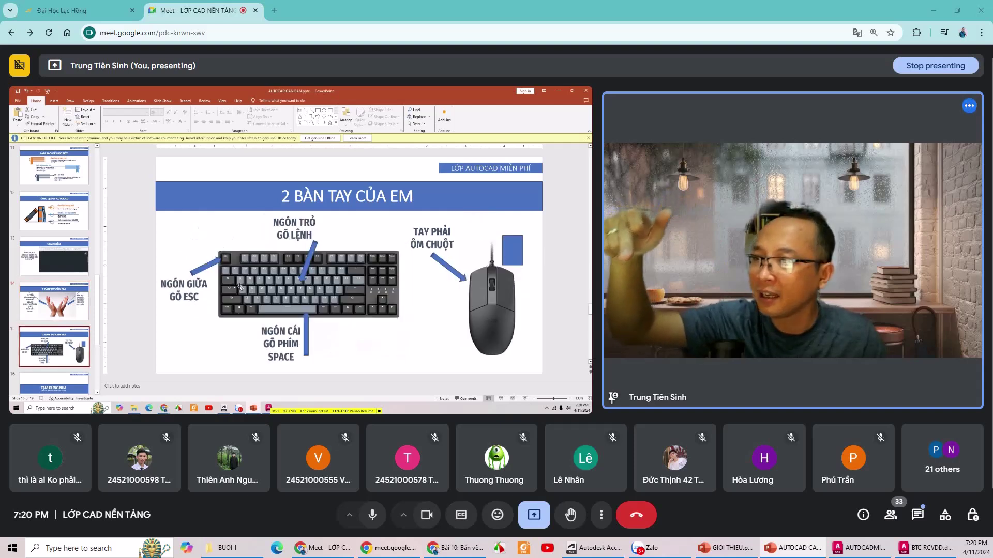
{"action": "left_click", "coordinate": [213, 265]}
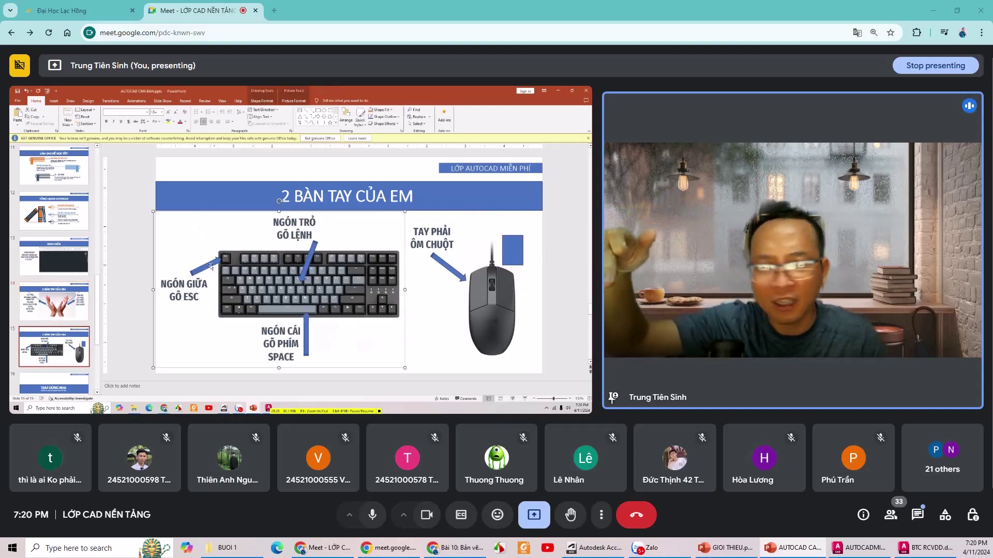
{"action": "key", "text": "Escape"}
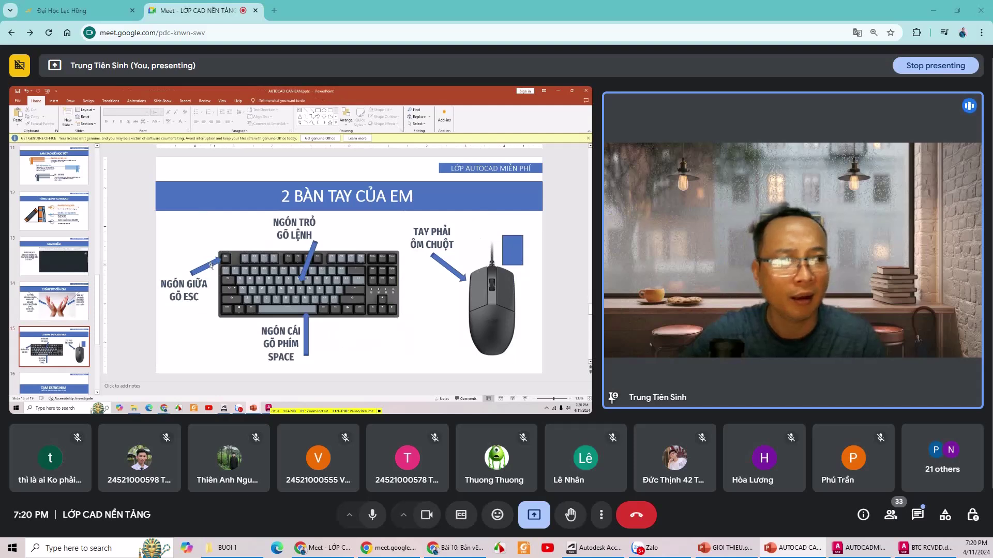
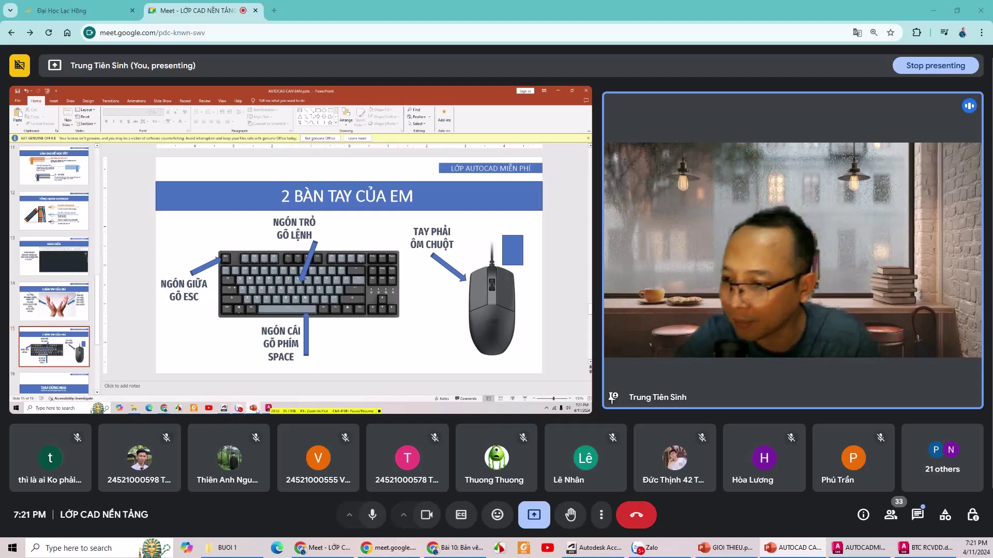
Bring up the blank AutoCAD drawing, start and cancel a line, then return to the slide.
{"action": "mouse_move", "coordinate": [266, 408]}
{"action": "left_click", "coordinate": [220, 379]}
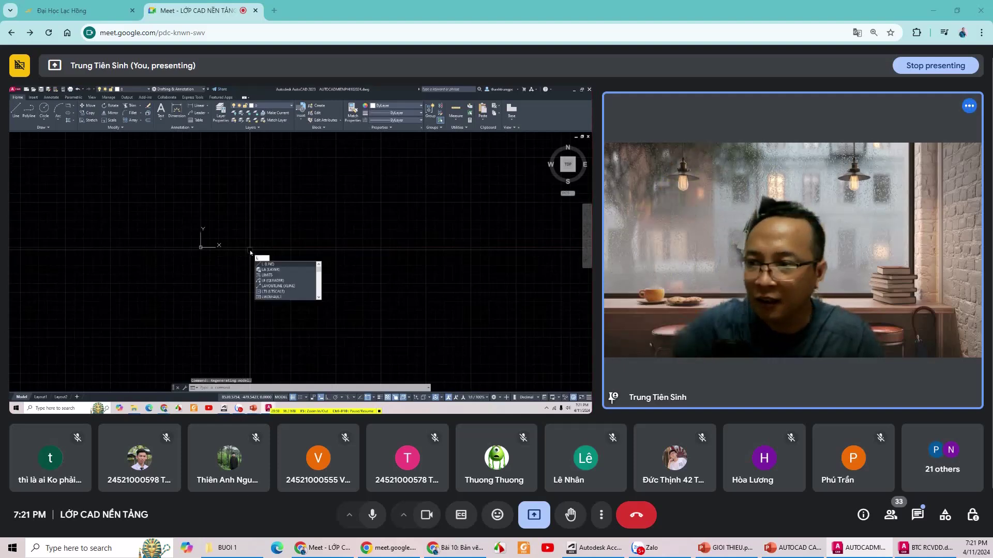
{"action": "key", "text": "Return"}
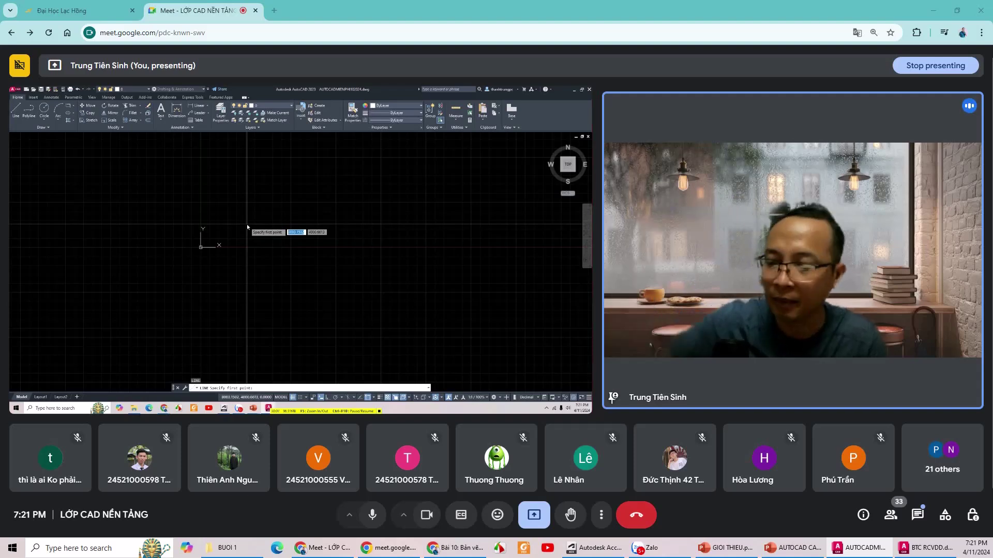
{"action": "key", "text": "Escape"}
{"action": "key", "text": "Escape"}
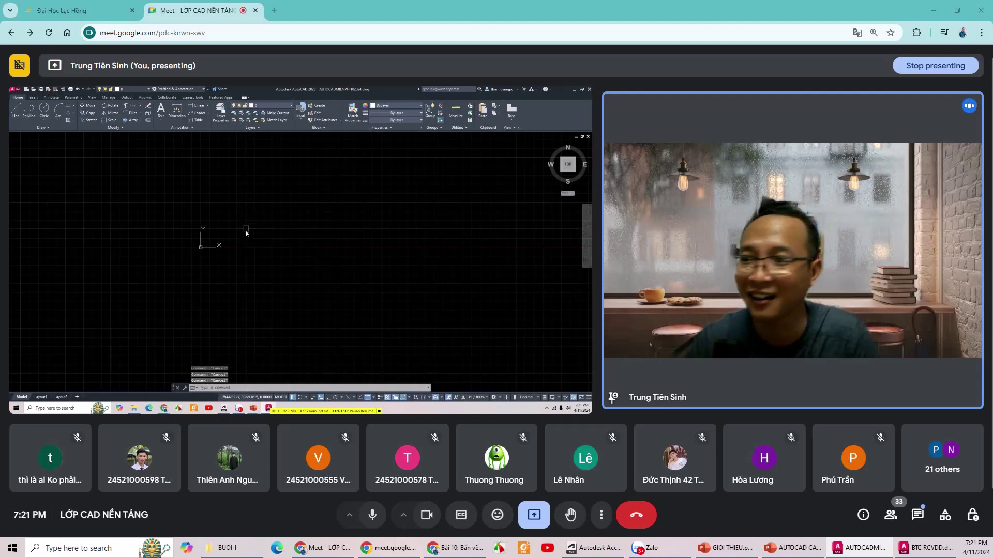
{"action": "left_click", "coordinate": [253, 408]}
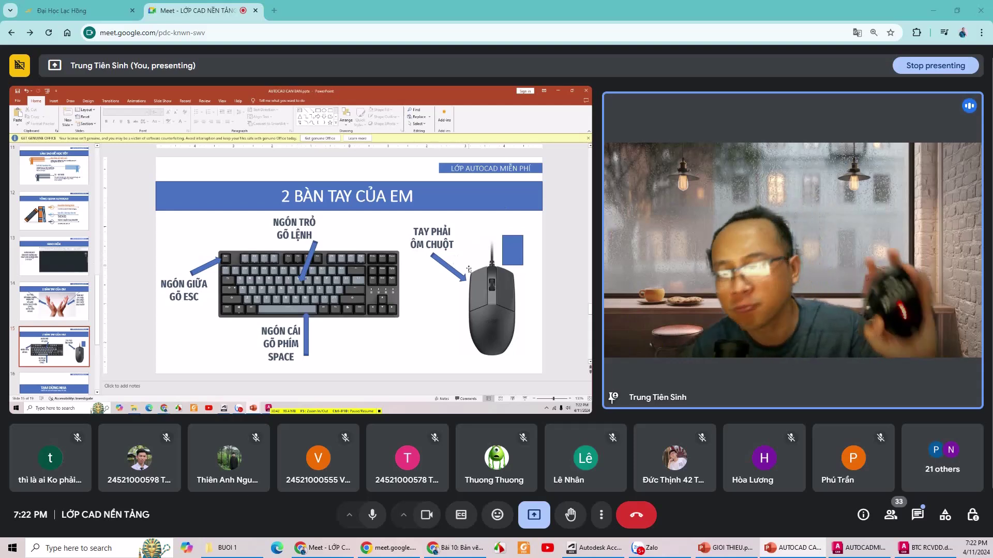
Select and deselect the mouse picture on the slide twice.
{"action": "left_click", "coordinate": [493, 288]}
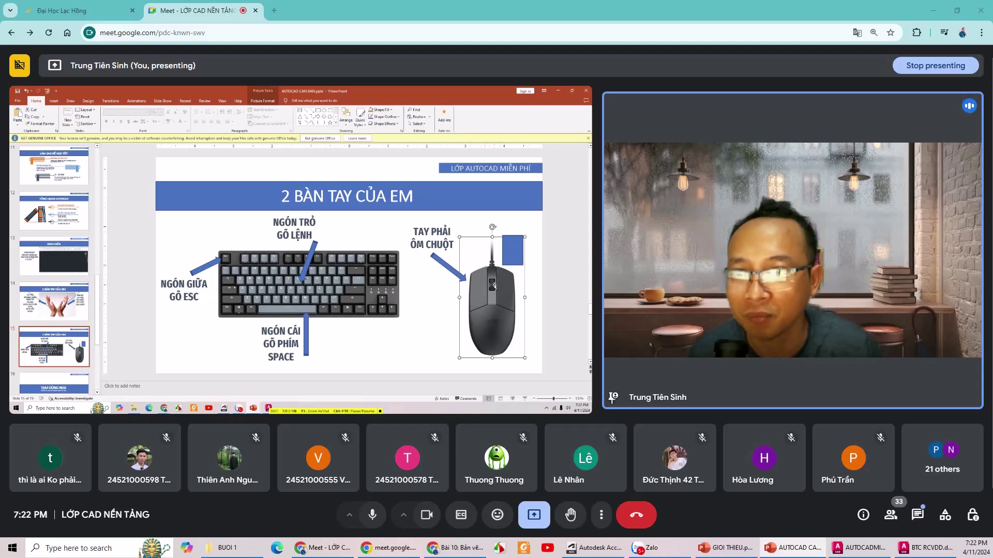
{"action": "left_click", "coordinate": [554, 275]}
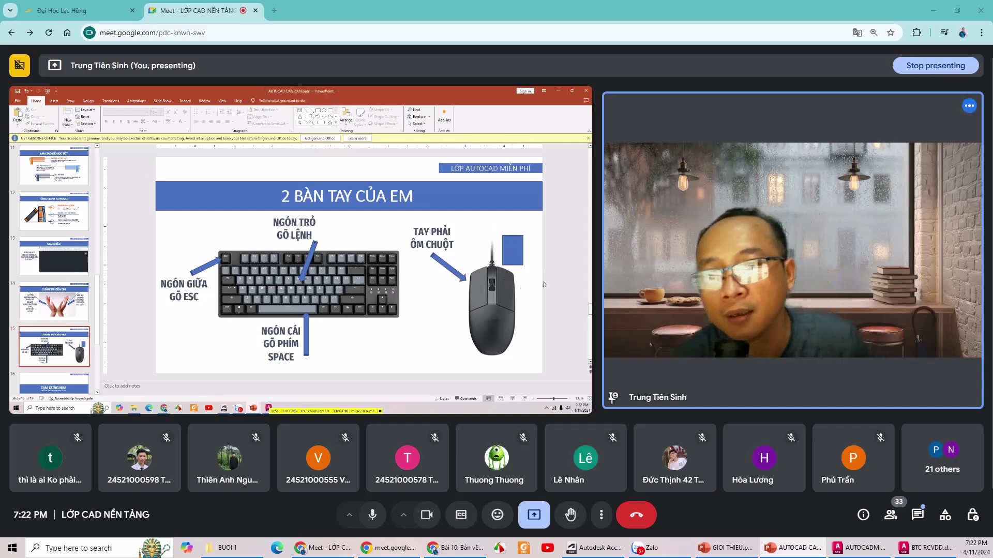
{"action": "left_click", "coordinate": [489, 289]}
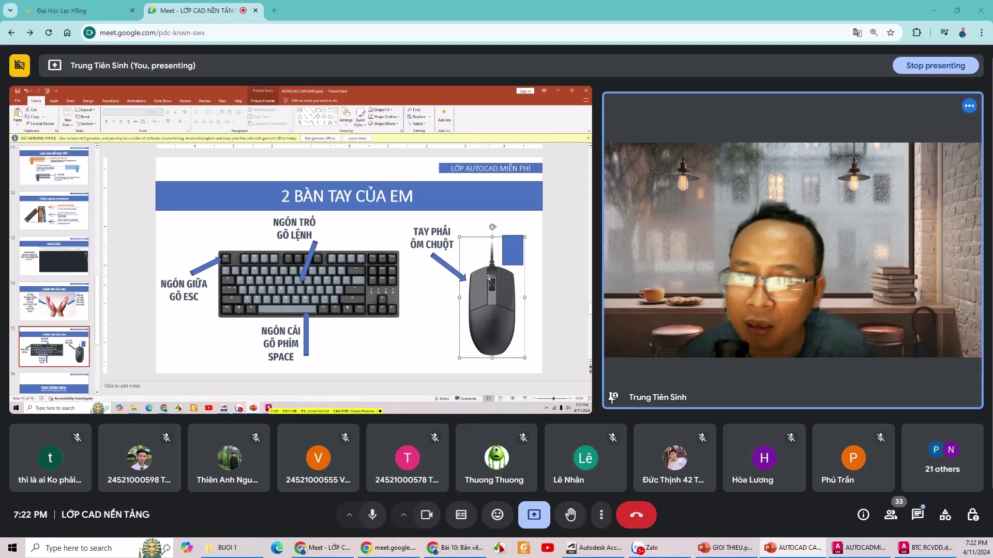
{"action": "left_click", "coordinate": [553, 282]}
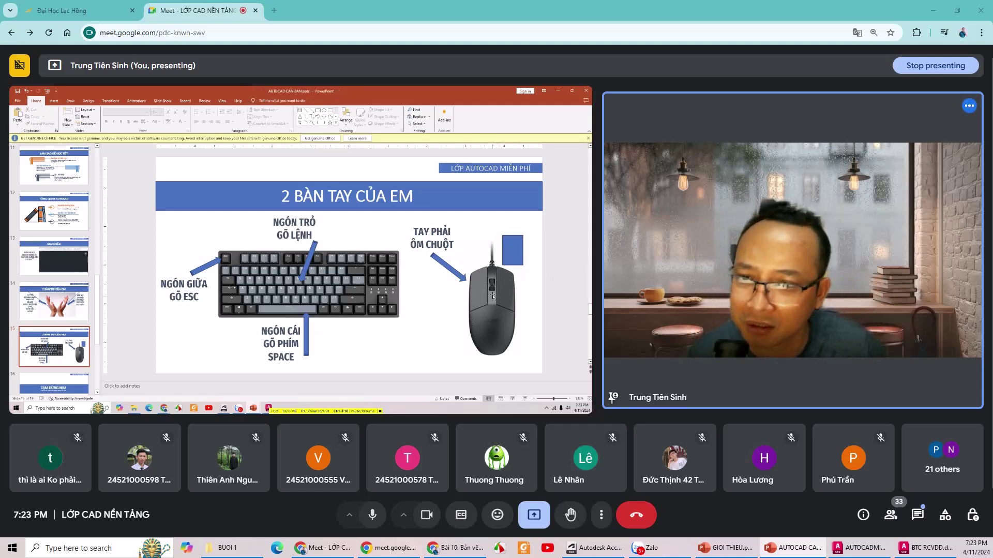
Open BTC RCVDD.dwg from the taskbar previews and pan the bridge elevations with PAN.
{"action": "left_click", "coordinate": [268, 409]}
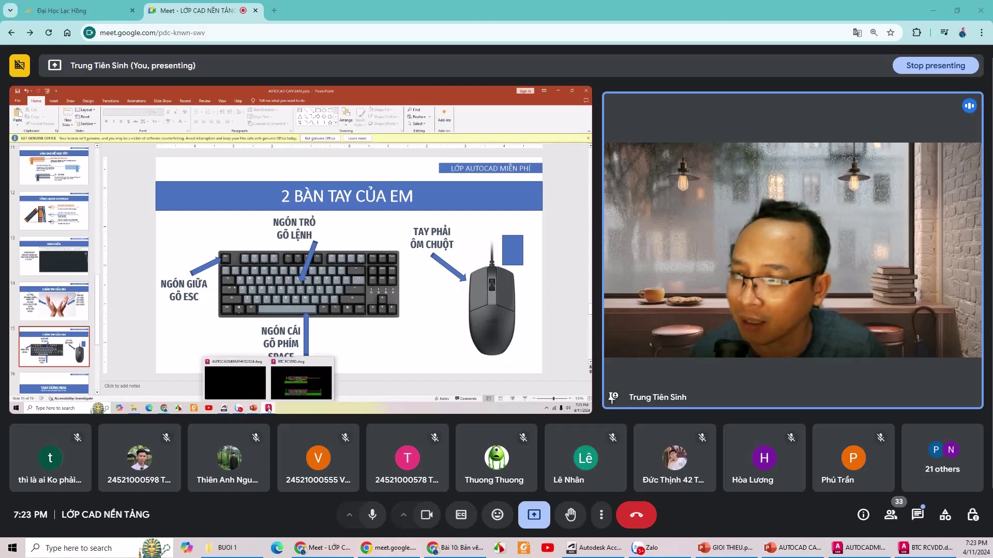
{"action": "left_click", "coordinate": [280, 386]}
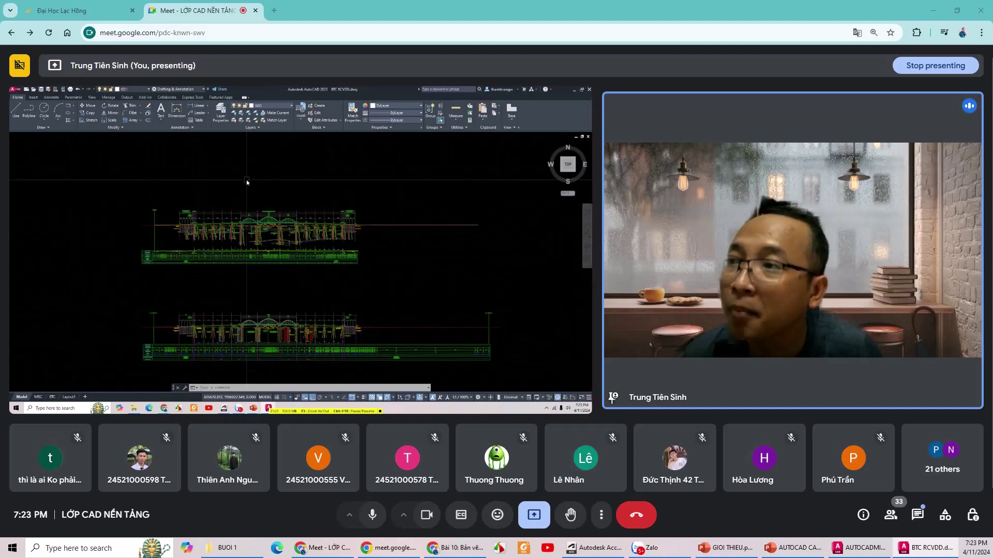
{"action": "middle_click_drag", "start_coordinate": [246, 180], "coordinate": [233, 181]}
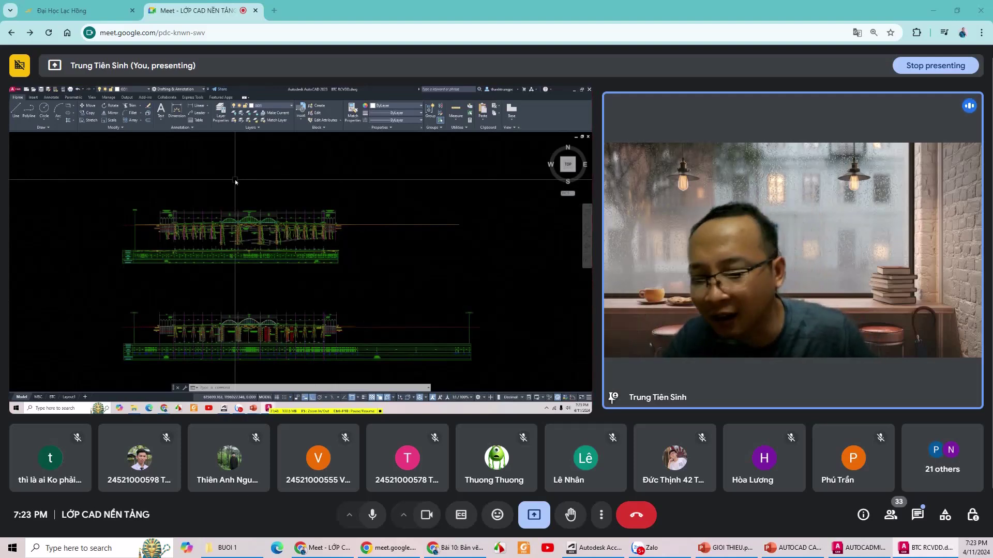
{"action": "type", "text": "p"}
{"action": "key", "text": "Return"}
{"action": "mouse_move", "coordinate": [225, 187]}
{"action": "left_mouse_down"}
{"action": "mouse_move", "coordinate": [186, 172]}
{"action": "mouse_move", "coordinate": [204, 174]}
{"action": "left_mouse_up"}
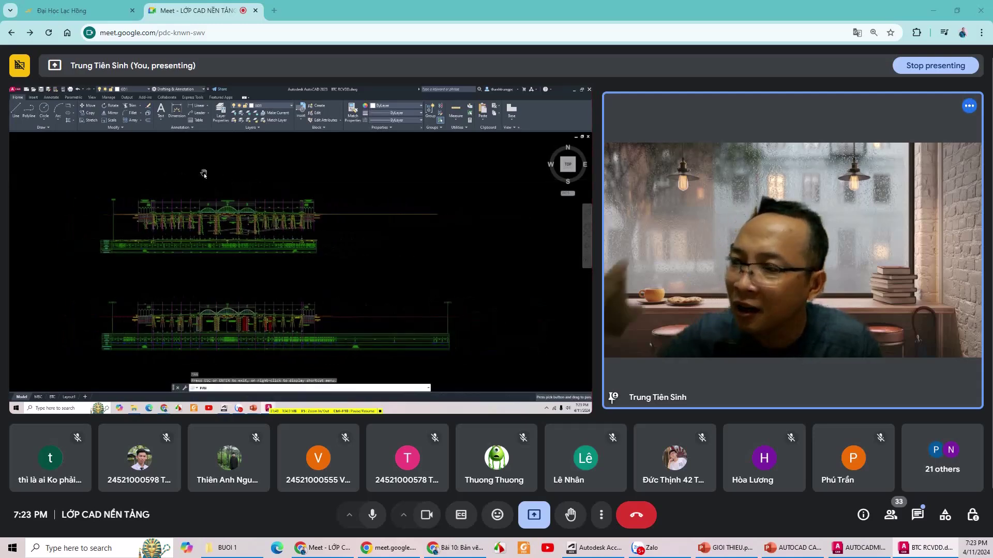
{"action": "key", "text": "Escape"}
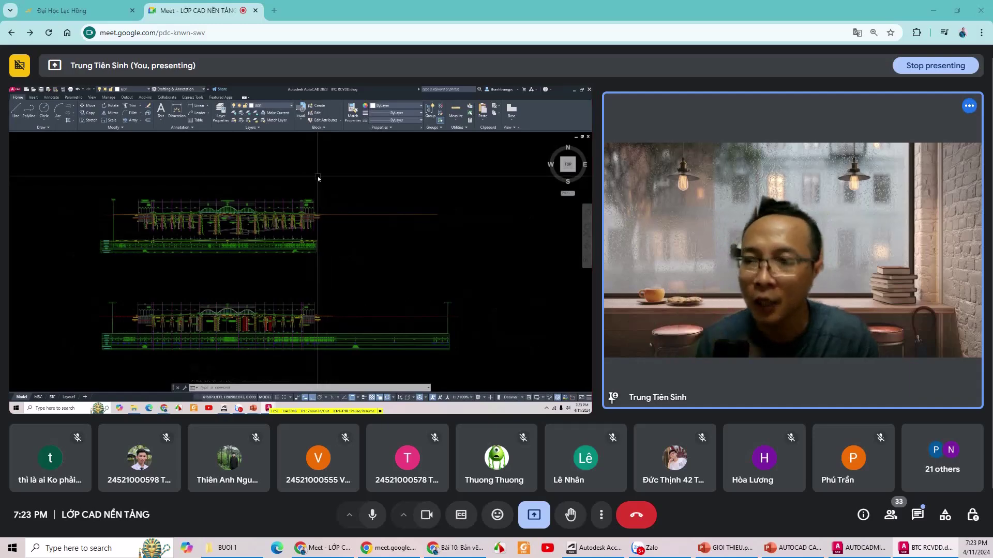
Shift the bridge drawings to the right, dismissing an accidental selection window.
{"action": "mouse_move", "coordinate": [321, 178]}
{"action": "middle_mouse_down"}
{"action": "mouse_move", "coordinate": [308, 181]}
{"action": "mouse_move", "coordinate": [412, 181]}
{"action": "mouse_move", "coordinate": [333, 181]}
{"action": "middle_mouse_up"}
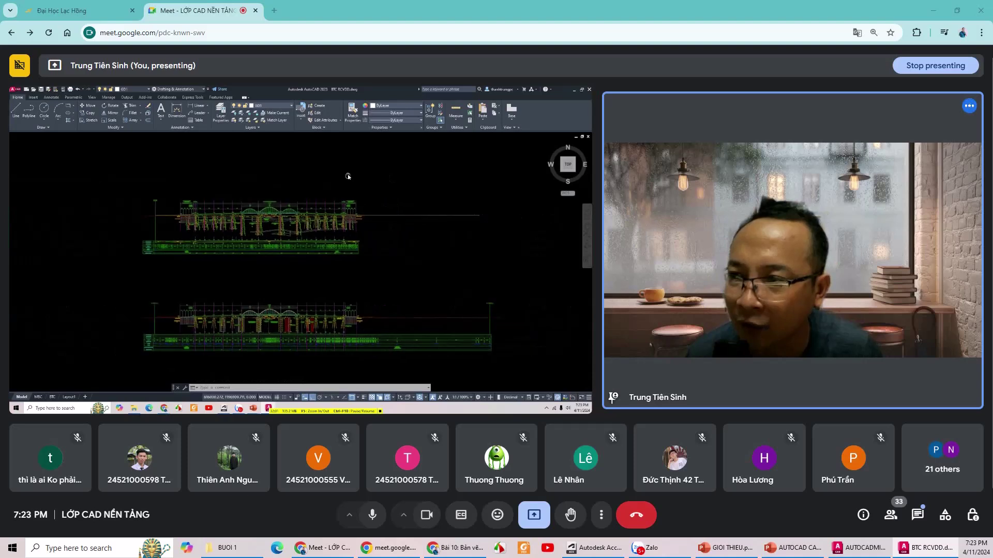
{"action": "left_click", "coordinate": [103, 186]}
{"action": "left_click", "coordinate": [163, 204]}
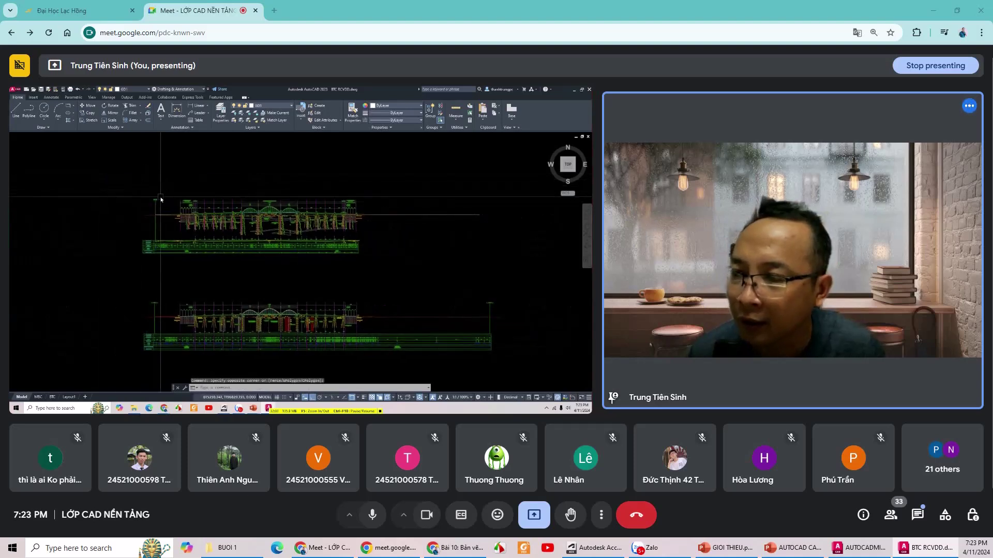
{"action": "middle_click_drag", "start_coordinate": [162, 199], "coordinate": [325, 197]}
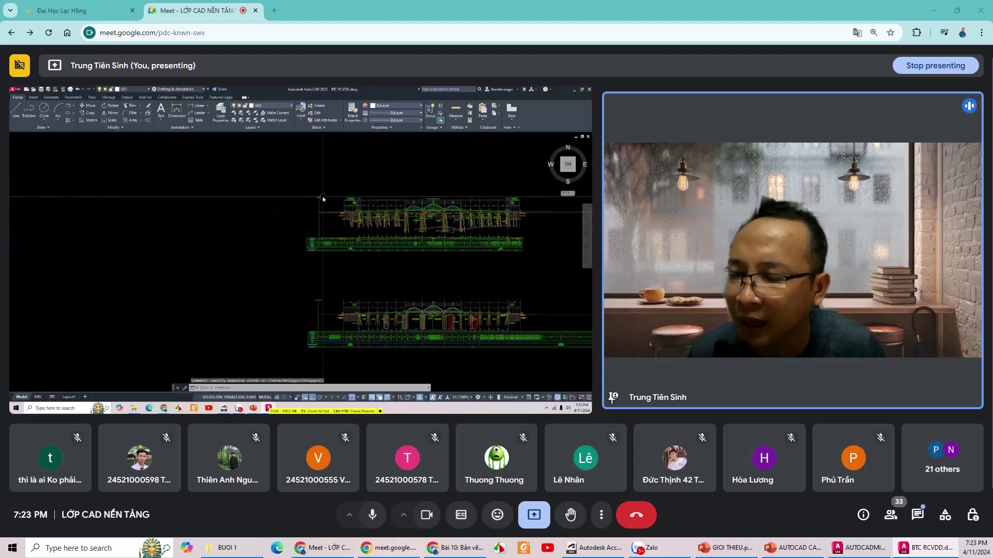
Zoom in close on the KM:0+00 label, then zoom back out.
{"action": "scroll", "coordinate": [321, 197], "scroll_direction": "up", "scroll_amount": 2}
{"action": "scroll", "coordinate": [320, 197], "scroll_direction": "up", "scroll_amount": 2}
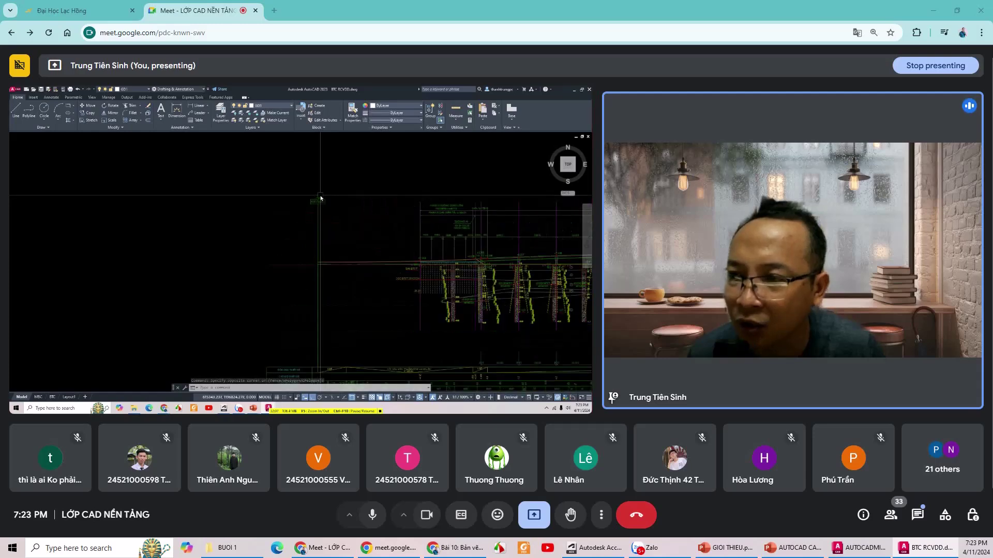
{"action": "scroll", "coordinate": [321, 197], "scroll_direction": "up", "scroll_amount": 2}
{"action": "scroll", "coordinate": [320, 197], "scroll_direction": "up", "scroll_amount": 2}
{"action": "scroll", "coordinate": [321, 197], "scroll_direction": "up", "scroll_amount": 3}
{"action": "scroll", "coordinate": [321, 197], "scroll_direction": "up", "scroll_amount": 3}
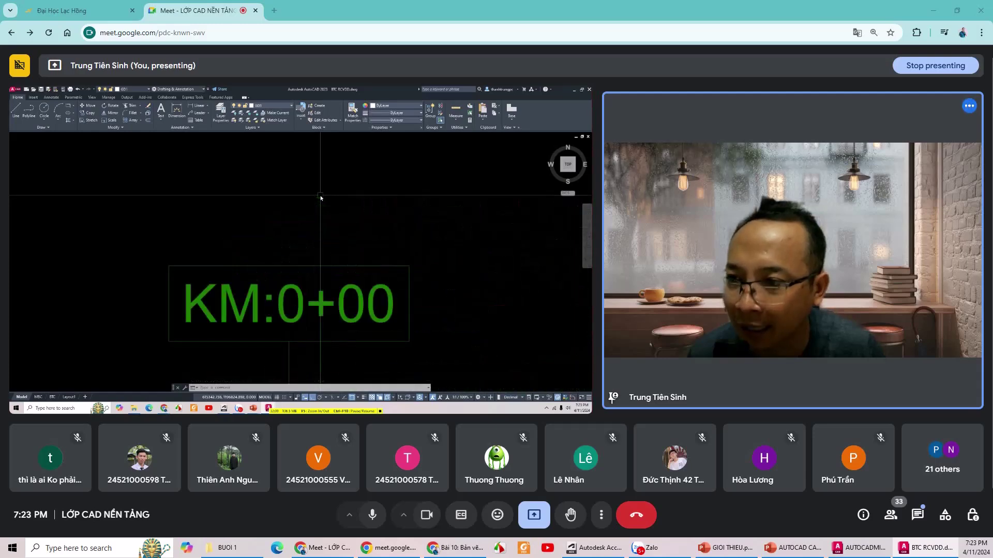
{"action": "scroll", "coordinate": [321, 198], "scroll_direction": "up", "scroll_amount": 2}
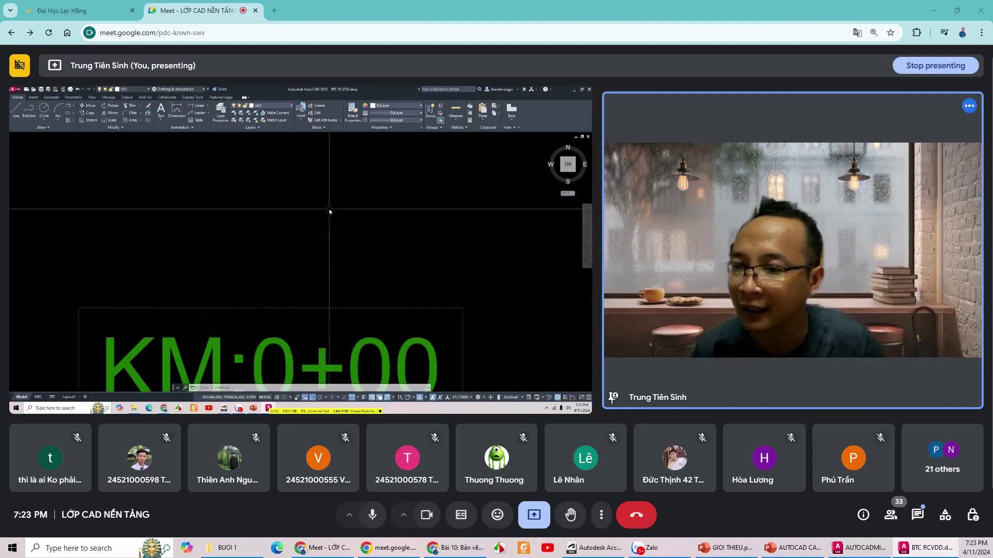
{"action": "scroll", "coordinate": [328, 209], "scroll_direction": "down", "scroll_amount": 3}
{"action": "scroll", "coordinate": [329, 209], "scroll_direction": "down", "scroll_amount": 3}
{"action": "scroll", "coordinate": [329, 208], "scroll_direction": "down", "scroll_amount": 3}
{"action": "scroll", "coordinate": [329, 209], "scroll_direction": "down", "scroll_amount": 3}
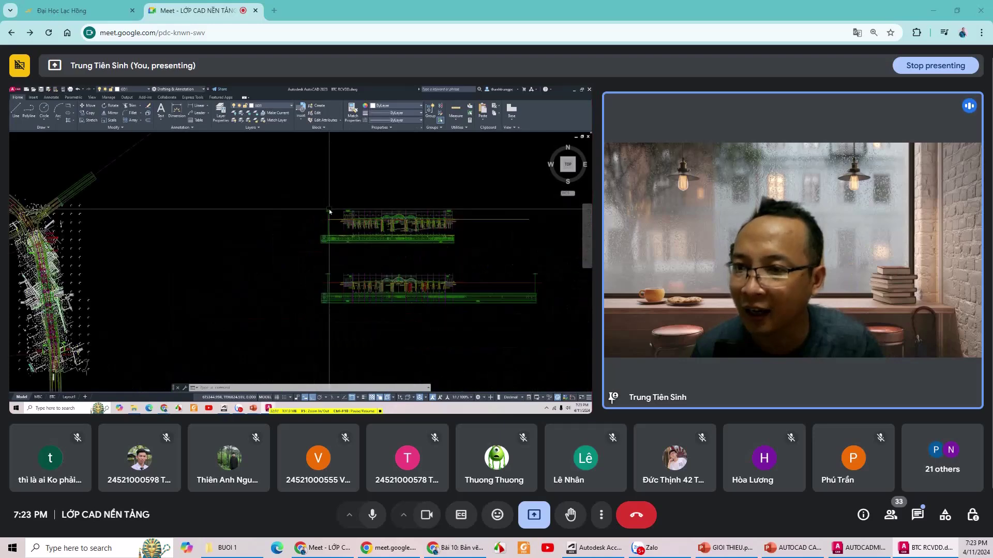
{"action": "scroll", "coordinate": [329, 209], "scroll_direction": "up", "scroll_amount": 5}
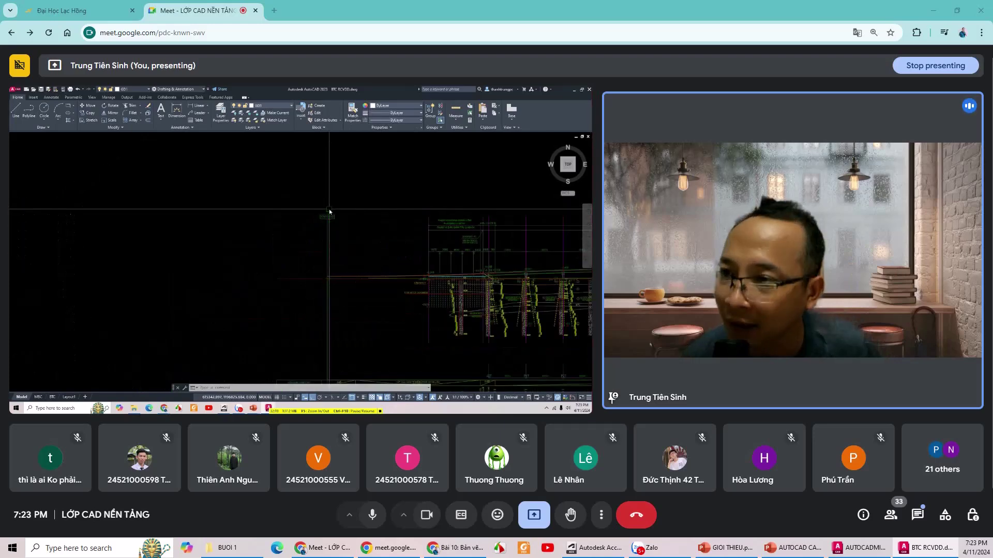
{"action": "scroll", "coordinate": [329, 209], "scroll_direction": "down", "scroll_amount": 2}
{"action": "scroll", "coordinate": [328, 209], "scroll_direction": "up", "scroll_amount": 2}
Start and cancel ZOOM with Z, then wheel-zoom in and out on the bridge drawing.
{"action": "type", "text": "z"}
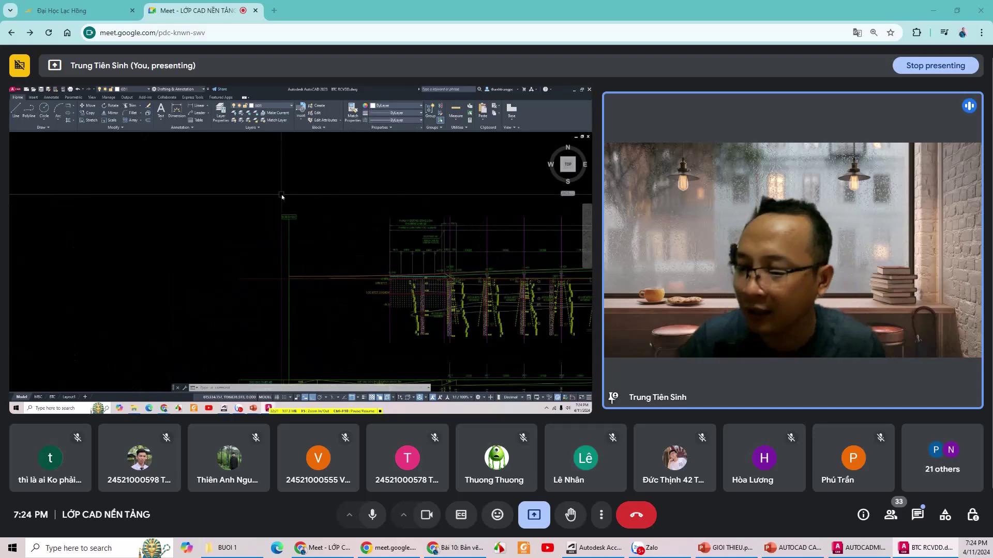
{"action": "key", "text": "Return"}
{"action": "key", "text": "Escape"}
{"action": "key", "text": "Escape"}
{"action": "key", "text": "Escape"}
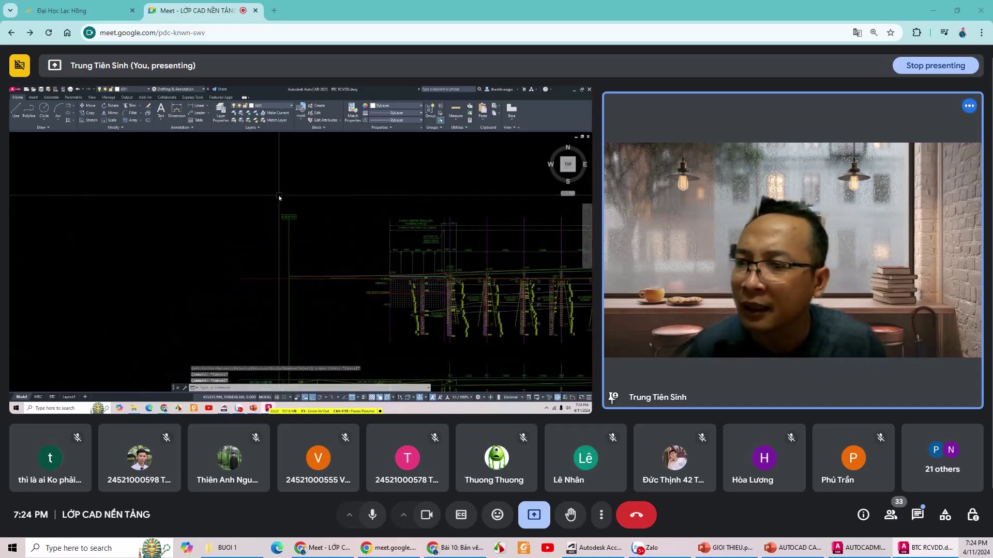
{"action": "scroll", "coordinate": [279, 197], "scroll_direction": "down", "scroll_amount": 2}
{"action": "scroll", "coordinate": [279, 197], "scroll_direction": "down", "scroll_amount": 2}
{"action": "scroll", "coordinate": [279, 197], "scroll_direction": "up", "scroll_amount": 3}
{"action": "scroll", "coordinate": [279, 197], "scroll_direction": "up", "scroll_amount": 2}
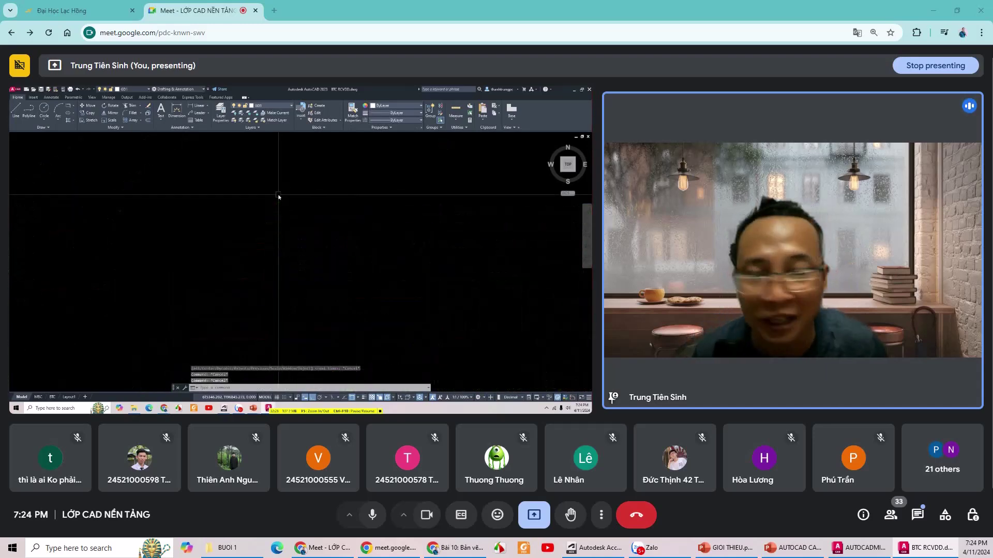
{"action": "scroll", "coordinate": [279, 197], "scroll_direction": "down", "scroll_amount": 2}
Pan the bridge drawing right and wheel-zoom until only empty model space shows.
{"action": "middle_click_drag", "start_coordinate": [279, 197], "coordinate": [212, 178]}
{"action": "scroll", "coordinate": [475, 232], "scroll_direction": "up", "scroll_amount": 2}
{"action": "scroll", "coordinate": [241, 233], "scroll_direction": "down", "scroll_amount": 2}
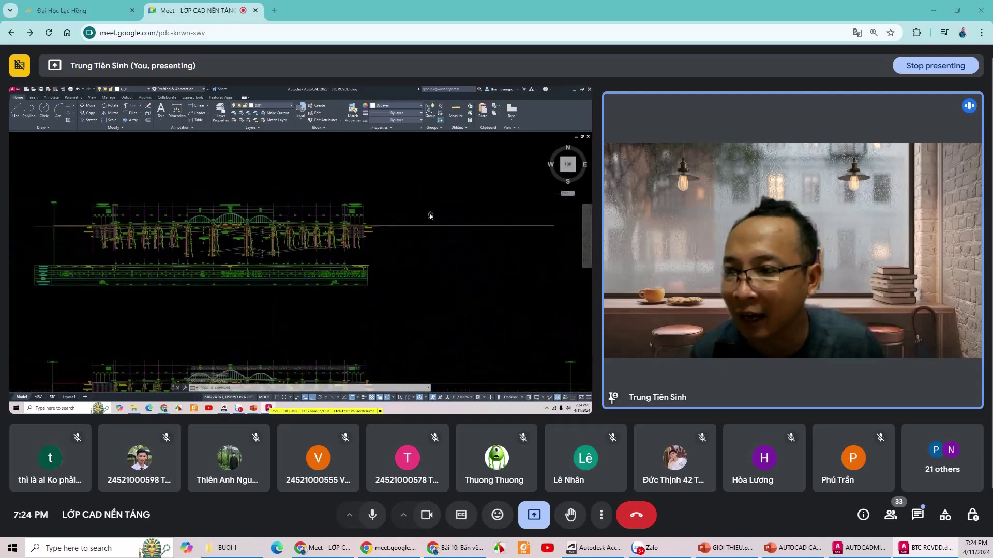
{"action": "middle_click_drag", "start_coordinate": [161, 196], "coordinate": [410, 220]}
{"action": "scroll", "coordinate": [411, 220], "scroll_direction": "up", "scroll_amount": 3}
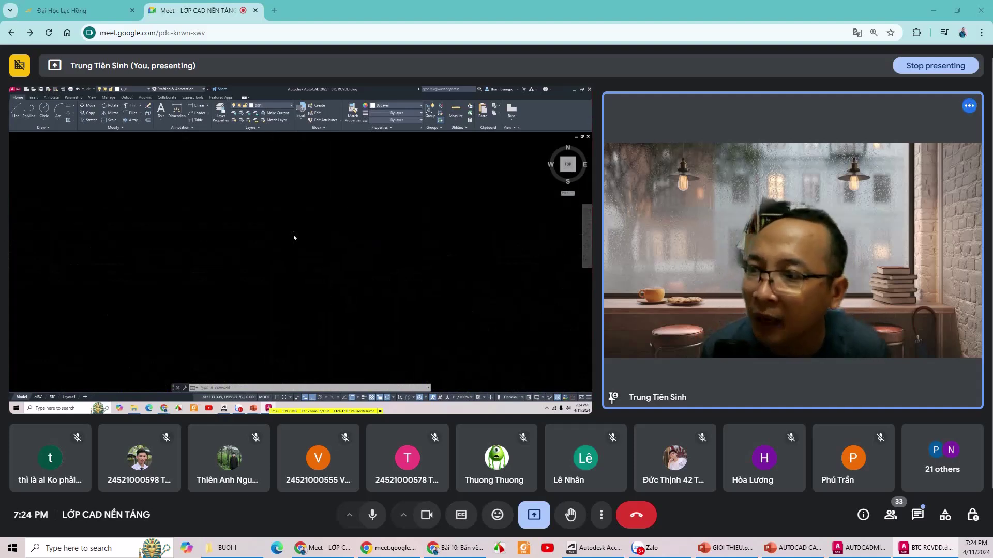
{"action": "scroll", "coordinate": [292, 233], "scroll_direction": "down", "scroll_amount": 2}
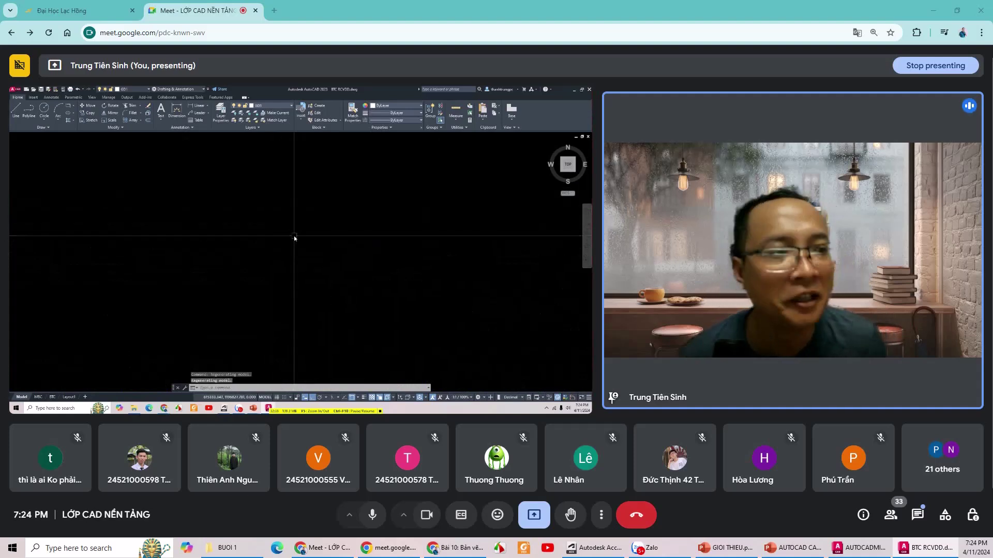
{"action": "scroll", "coordinate": [293, 237], "scroll_direction": "down", "scroll_amount": 1}
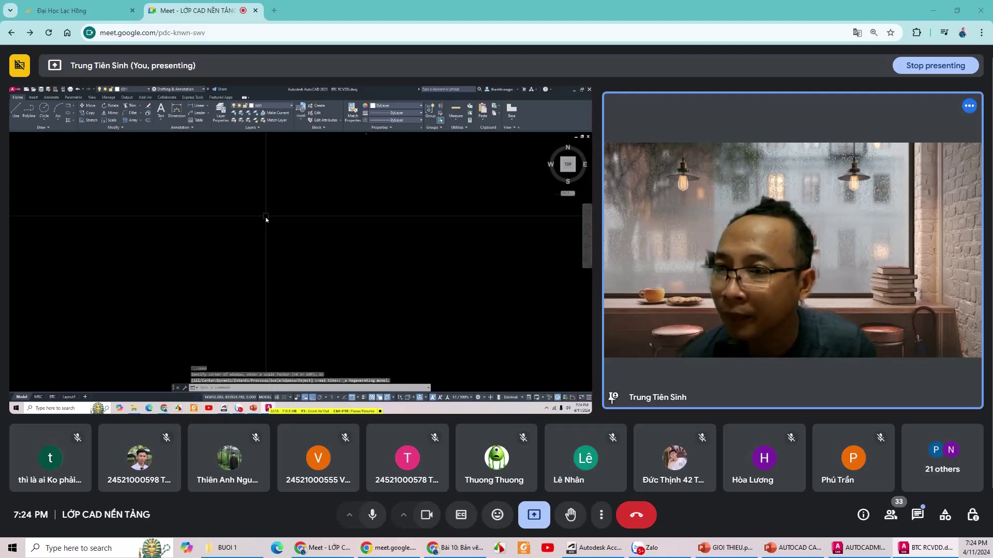
Zoom to the drawing extents and centre the two bridge elevations.
{"action": "scroll", "coordinate": [310, 207], "scroll_direction": "up", "scroll_amount": 3}
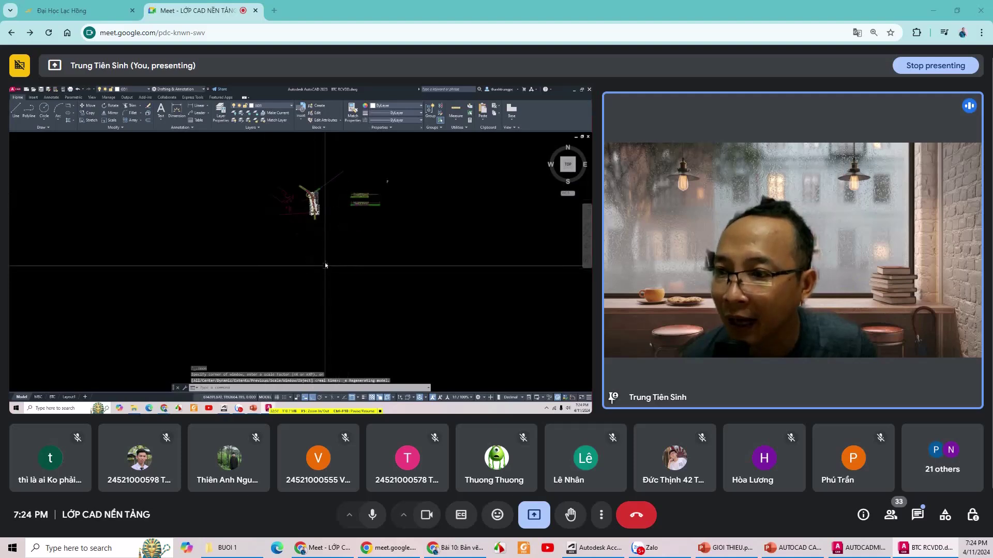
{"action": "scroll", "coordinate": [320, 210], "scroll_direction": "up", "scroll_amount": 2}
{"action": "scroll", "coordinate": [331, 210], "scroll_direction": "up", "scroll_amount": 2}
{"action": "scroll", "coordinate": [331, 209], "scroll_direction": "up", "scroll_amount": 1}
{"action": "scroll", "coordinate": [327, 207], "scroll_direction": "down", "scroll_amount": 5}
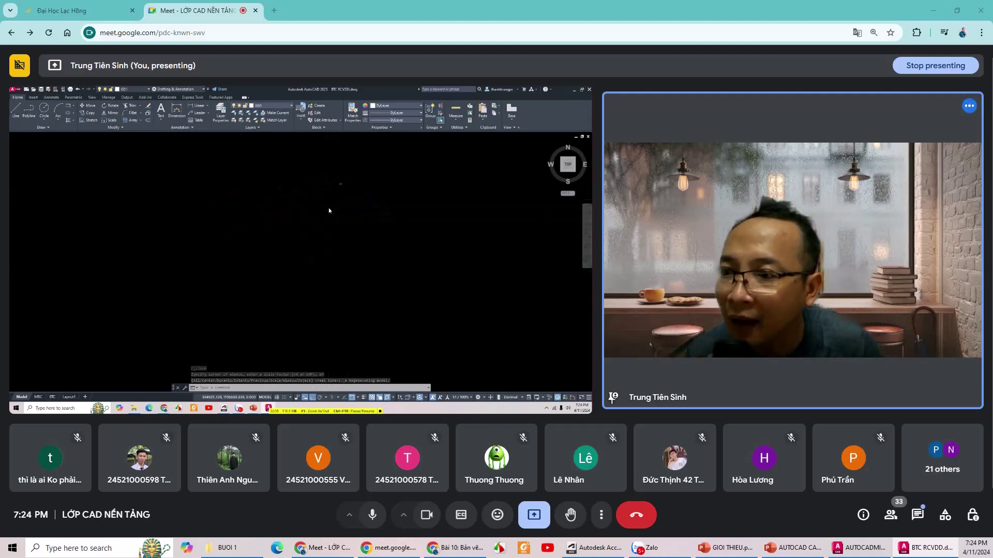
{"action": "middle_click", "coordinate": [328, 207]}
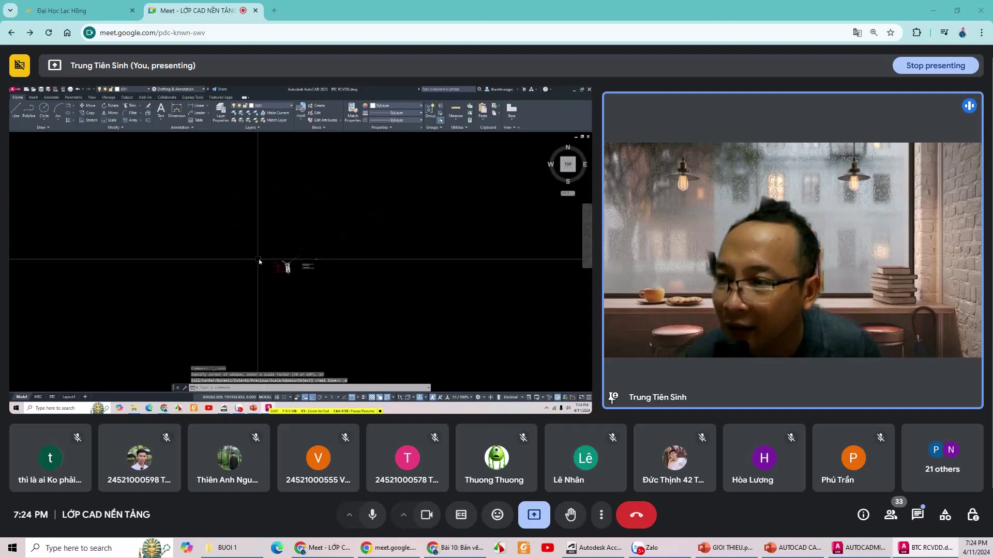
{"action": "scroll", "coordinate": [331, 285], "scroll_direction": "up", "scroll_amount": 4}
{"action": "mouse_move", "coordinate": [331, 287]}
{"action": "middle_mouse_down"}
{"action": "mouse_move", "coordinate": [393, 284]}
{"action": "mouse_move", "coordinate": [270, 285]}
{"action": "middle_mouse_up"}
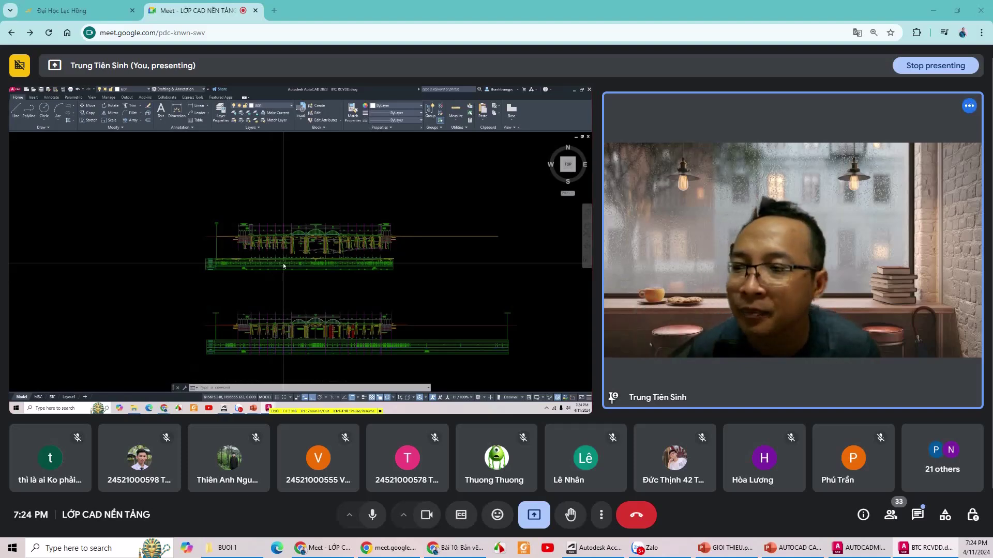
Zoom closely into the bridge elevation's arches and piers.
{"action": "scroll", "coordinate": [284, 266], "scroll_direction": "up", "scroll_amount": 2}
{"action": "scroll", "coordinate": [283, 263], "scroll_direction": "down", "scroll_amount": 2}
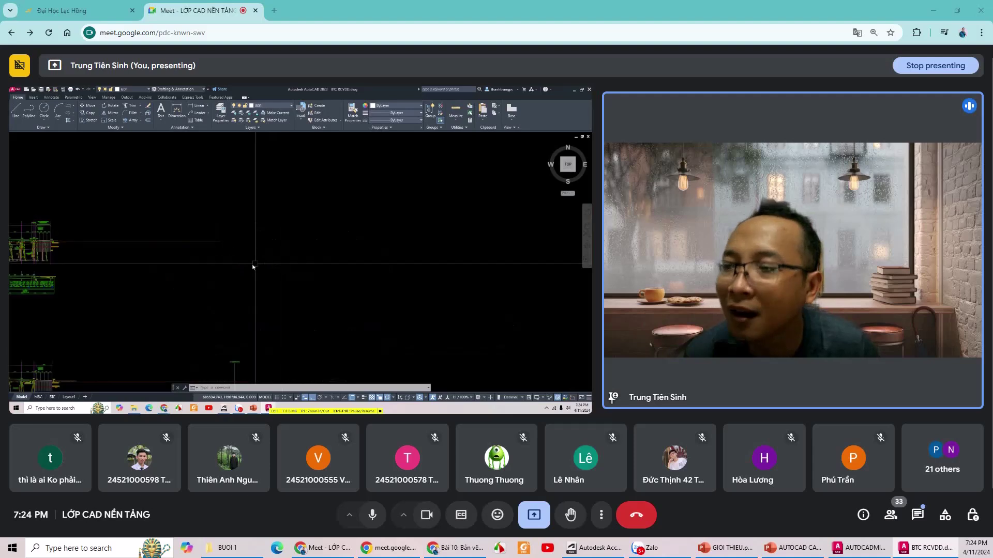
{"action": "scroll", "coordinate": [189, 263], "scroll_direction": "up", "scroll_amount": 2}
{"action": "mouse_move", "coordinate": [567, 164]}
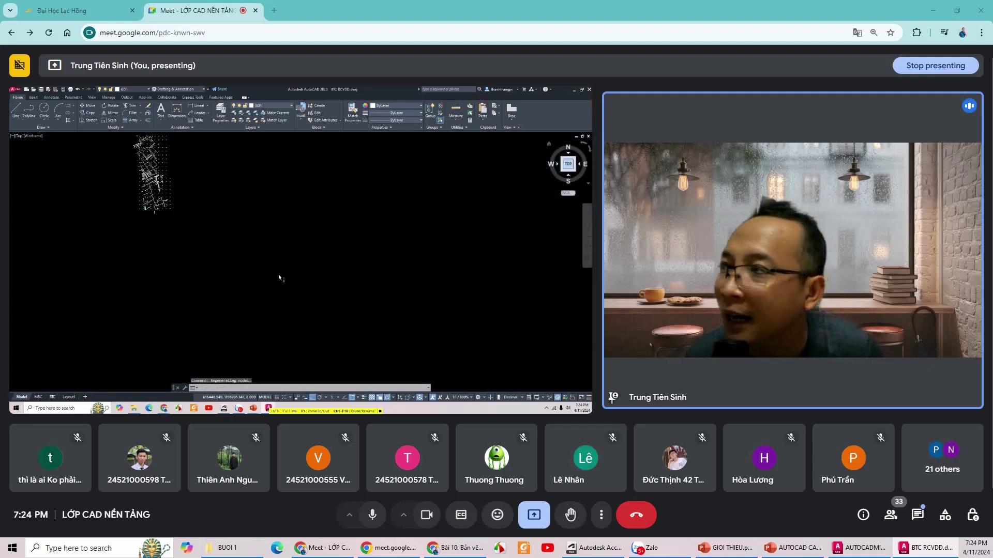
{"action": "middle_click", "coordinate": [277, 231]}
{"action": "middle_click", "coordinate": [278, 230]}
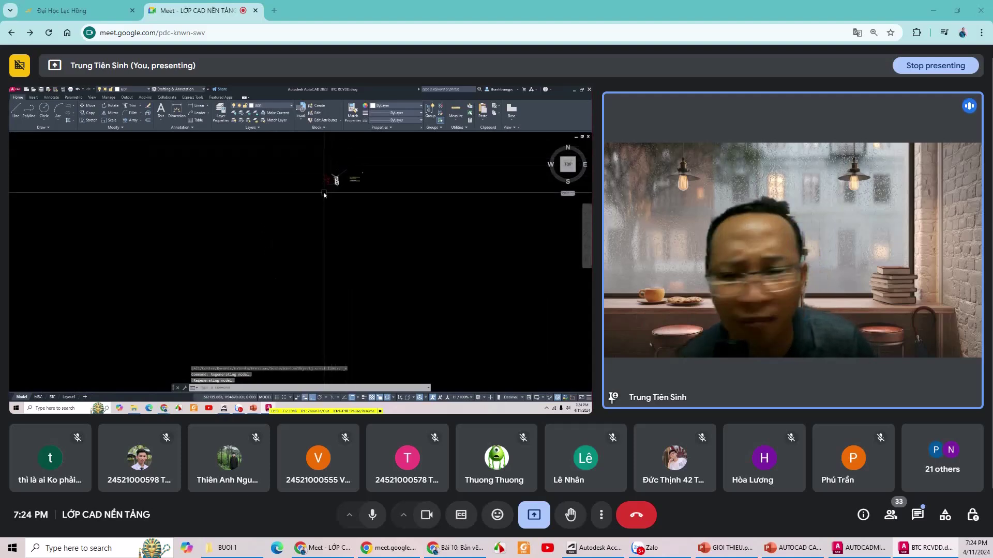
{"action": "scroll", "coordinate": [382, 150], "scroll_direction": "up", "scroll_amount": 3}
{"action": "middle_click_drag", "start_coordinate": [403, 150], "coordinate": [404, 237]}
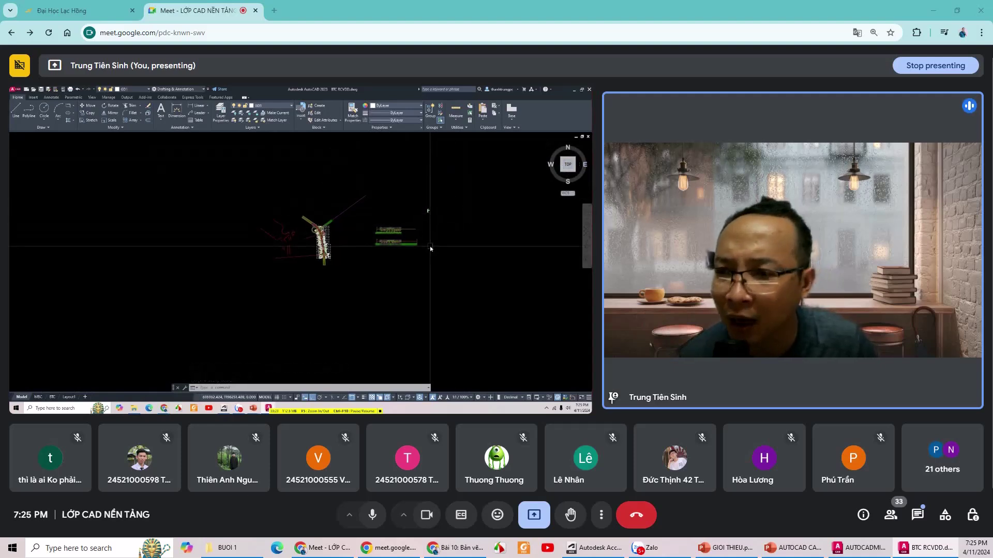
{"action": "scroll", "coordinate": [428, 227], "scroll_direction": "up", "scroll_amount": 2}
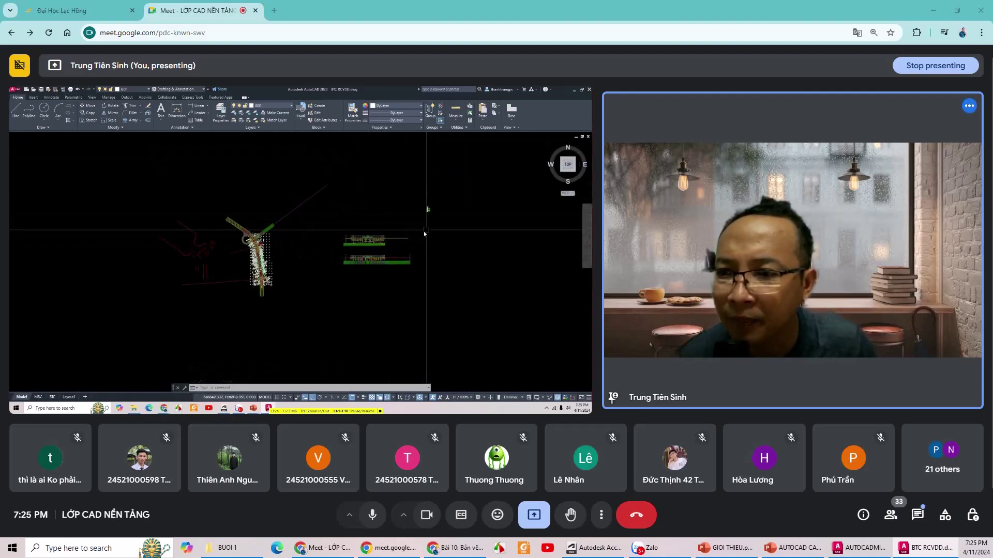
{"action": "scroll", "coordinate": [313, 266], "scroll_direction": "up", "scroll_amount": 3}
{"action": "scroll", "coordinate": [313, 266], "scroll_direction": "up", "scroll_amount": 2}
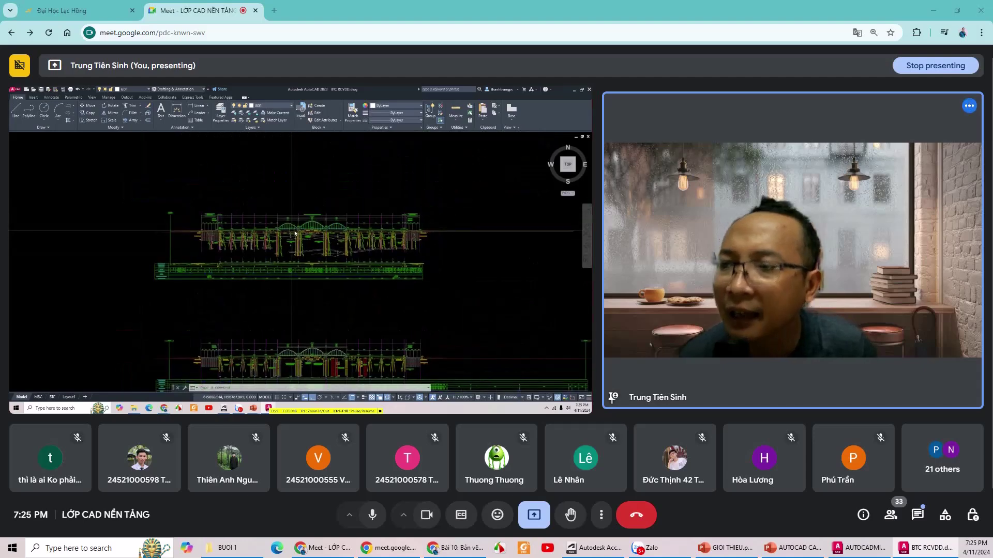
{"action": "scroll", "coordinate": [307, 234], "scroll_direction": "up", "scroll_amount": 2}
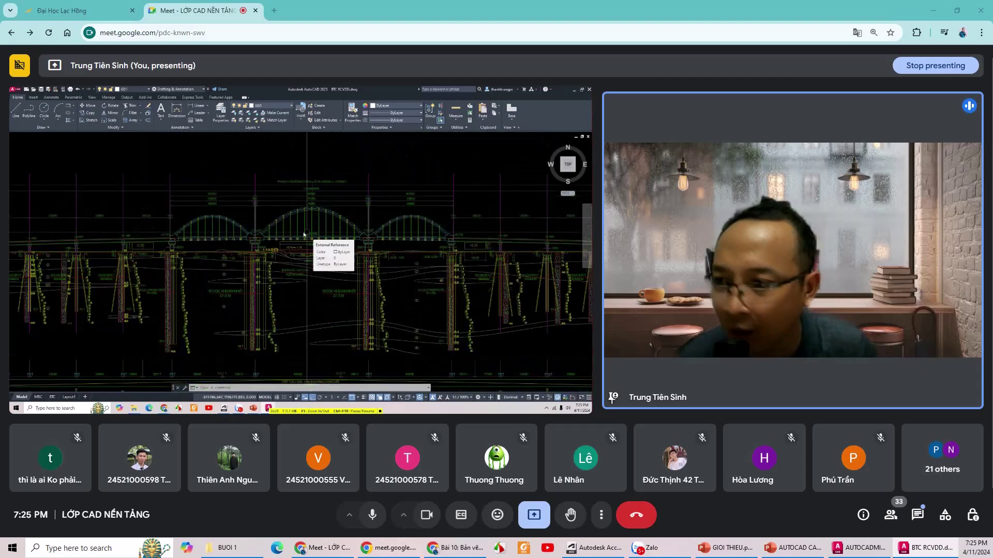
Open and close the recent drawings menu, then zoom out to show both elevations.
{"action": "left_click", "coordinate": [14, 89]}
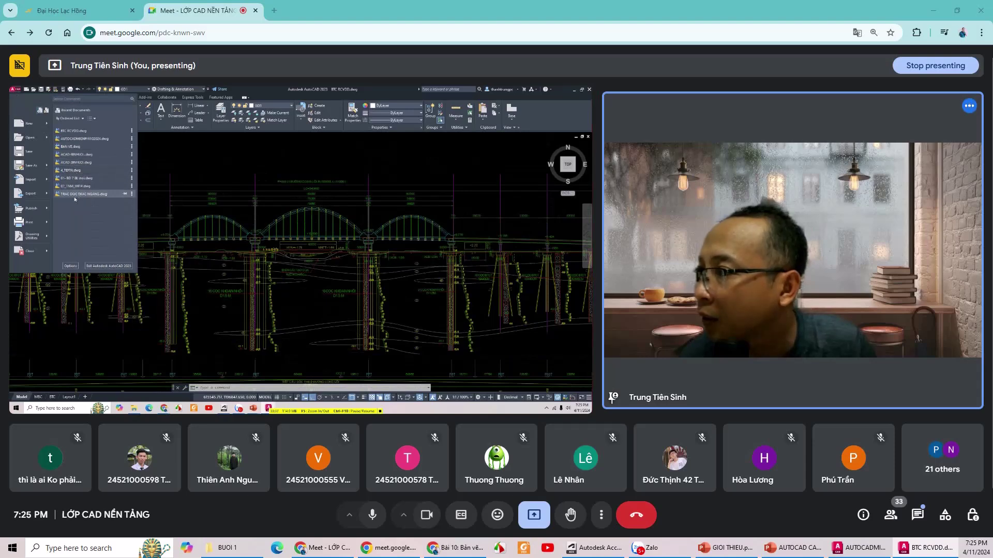
{"action": "left_click", "coordinate": [170, 204]}
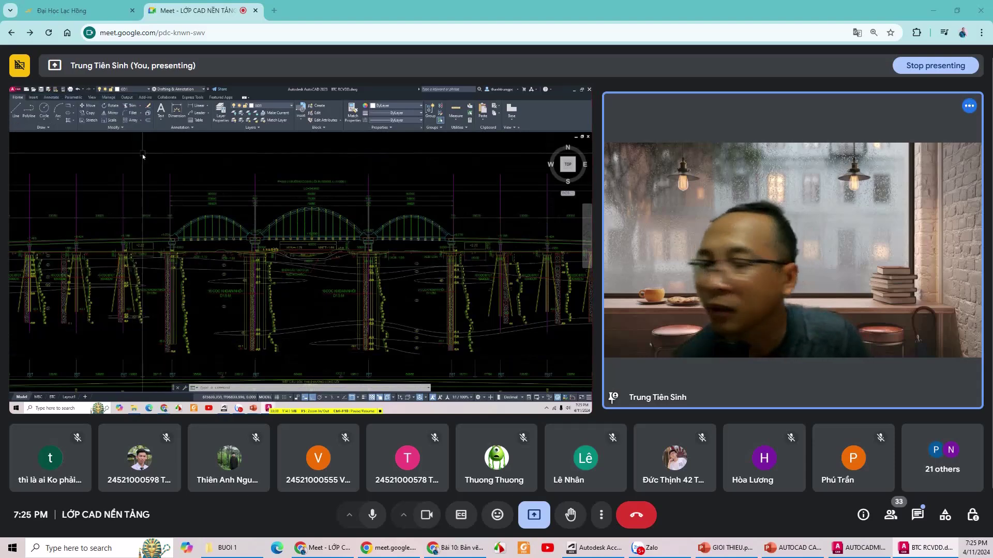
{"action": "scroll", "coordinate": [170, 205], "scroll_direction": "down", "scroll_amount": 5}
{"action": "middle_click", "coordinate": [235, 191]}
{"action": "middle_click", "coordinate": [235, 190]}
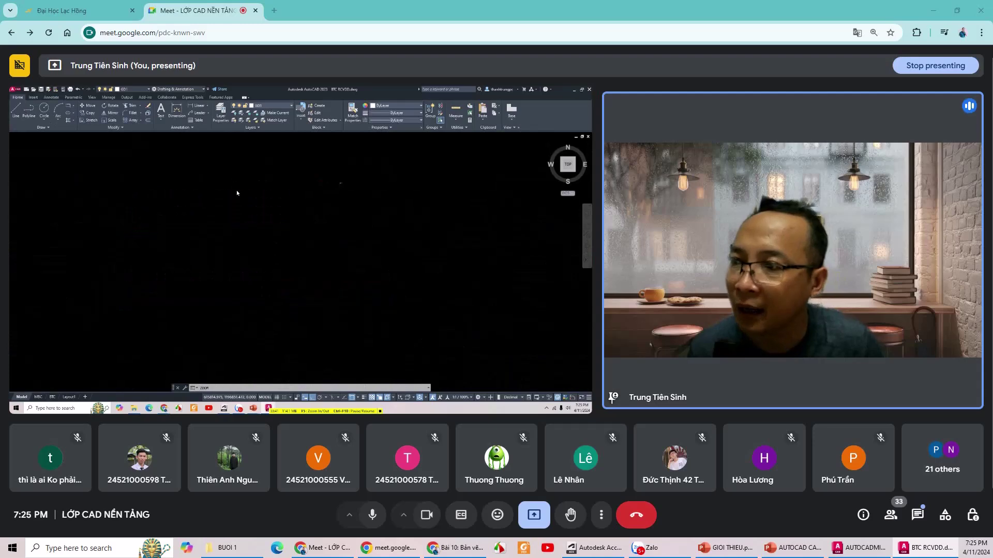
{"action": "scroll", "coordinate": [362, 223], "scroll_direction": "down", "scroll_amount": 3}
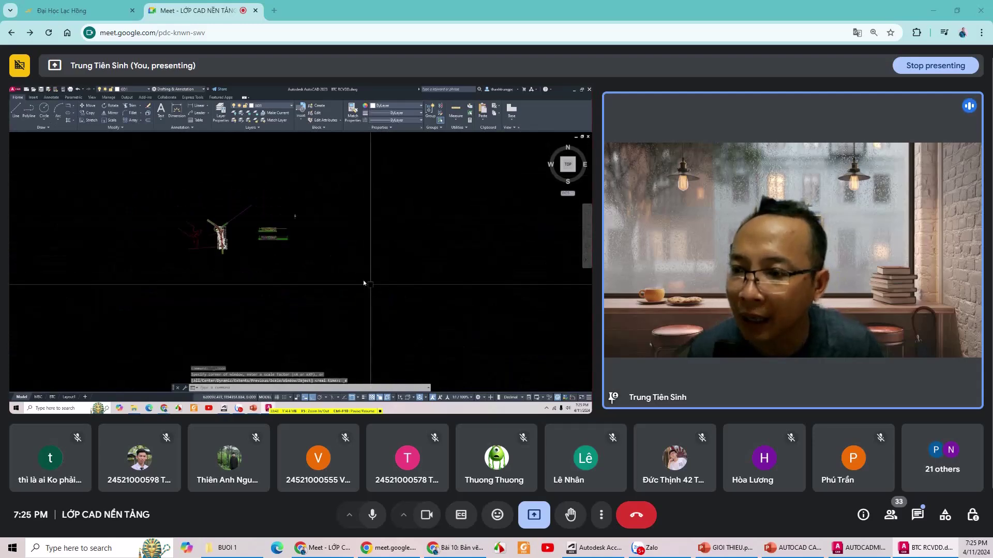
{"action": "scroll", "coordinate": [262, 231], "scroll_direction": "down", "scroll_amount": 3}
{"action": "scroll", "coordinate": [210, 269], "scroll_direction": "up", "scroll_amount": 5}
{"action": "scroll", "coordinate": [210, 269], "scroll_direction": "up", "scroll_amount": 3}
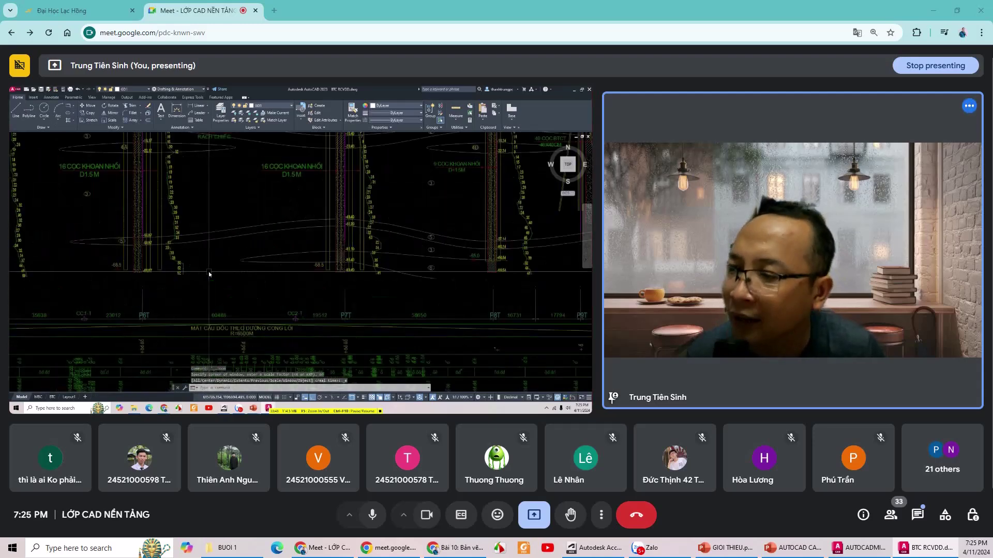
{"action": "scroll", "coordinate": [210, 269], "scroll_direction": "down", "scroll_amount": 7}
{"action": "scroll", "coordinate": [210, 269], "scroll_direction": "down", "scroll_amount": 2}
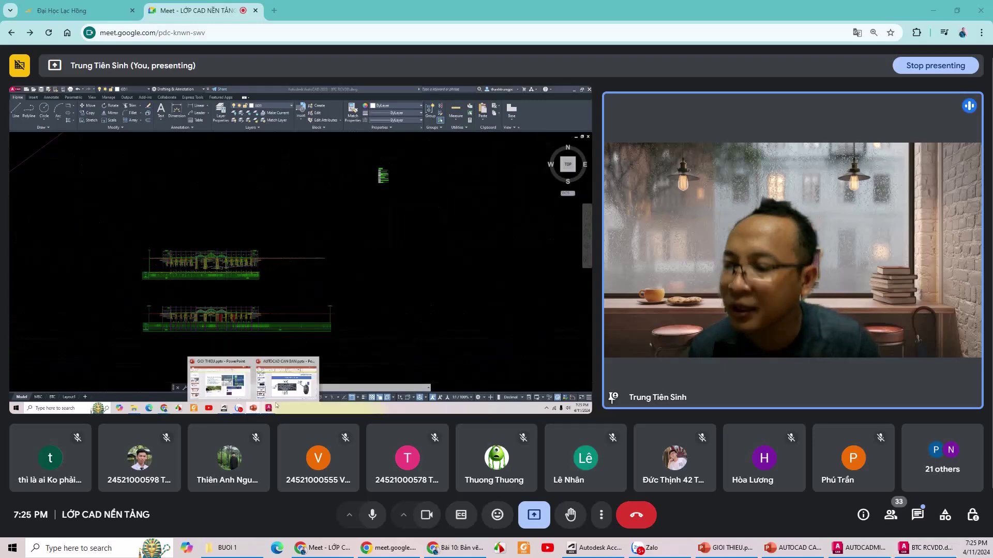
{"action": "left_click", "coordinate": [253, 408]}
Show slide 17 'GIAO DIỆN' of AUTOCAD CAN BAN, then minimize PowerPoint.
{"action": "left_click", "coordinate": [279, 393]}
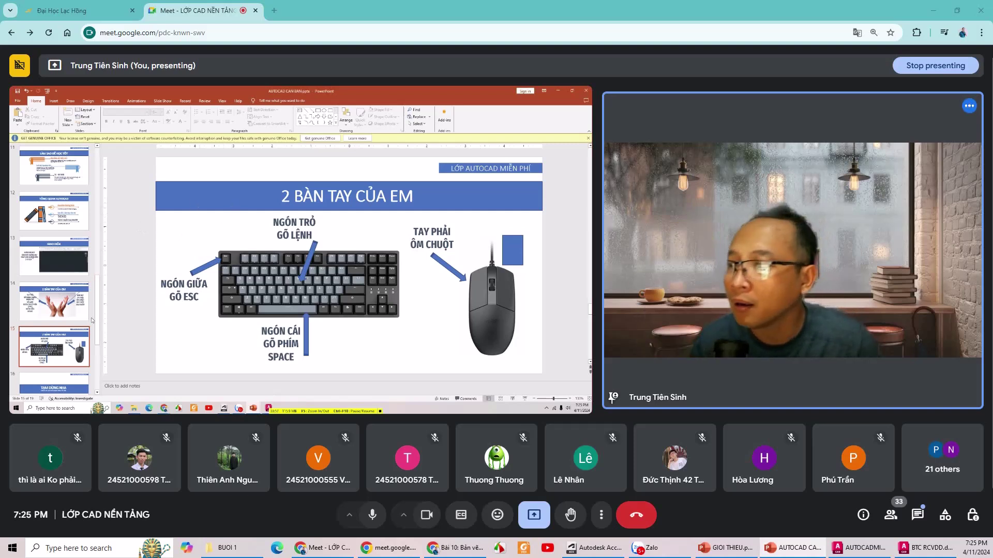
{"action": "scroll", "coordinate": [92, 320], "scroll_direction": "up", "scroll_amount": 1}
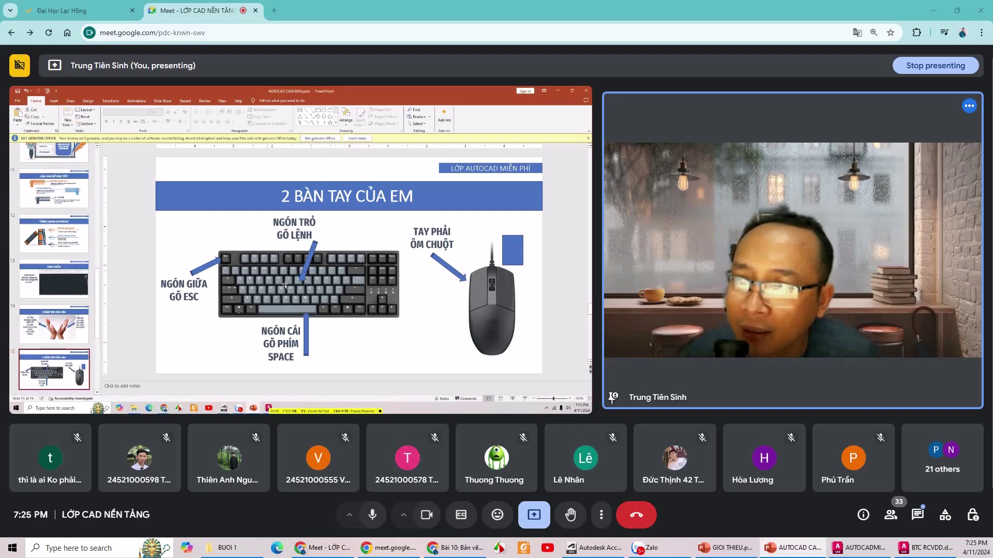
{"action": "scroll", "coordinate": [63, 321], "scroll_direction": "down", "scroll_amount": 3}
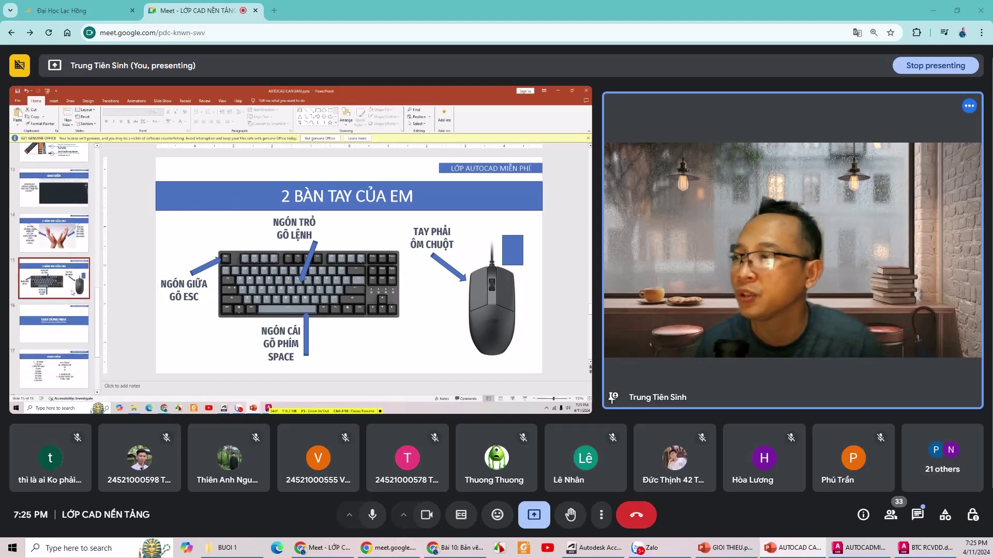
{"action": "left_click", "coordinate": [81, 336]}
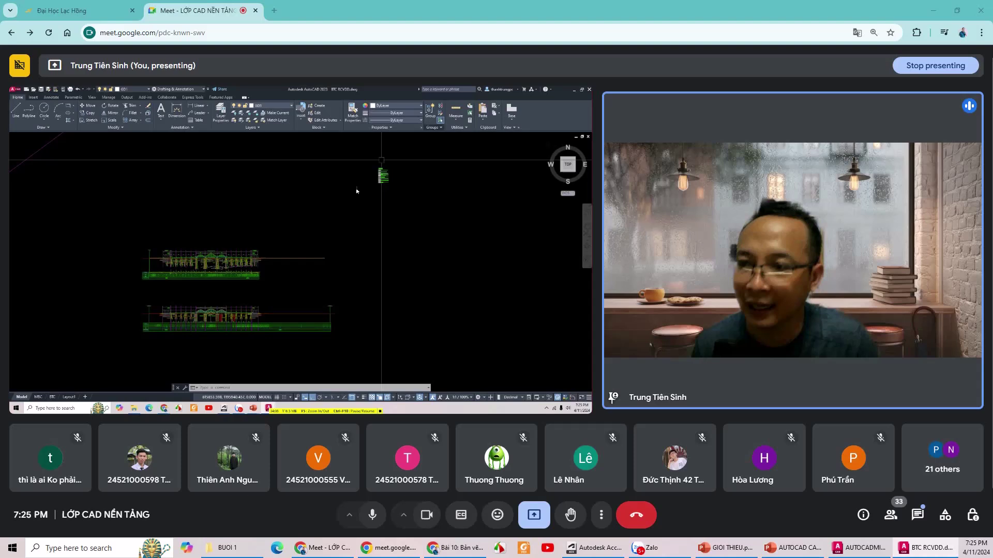
{"action": "left_click", "coordinate": [558, 91]}
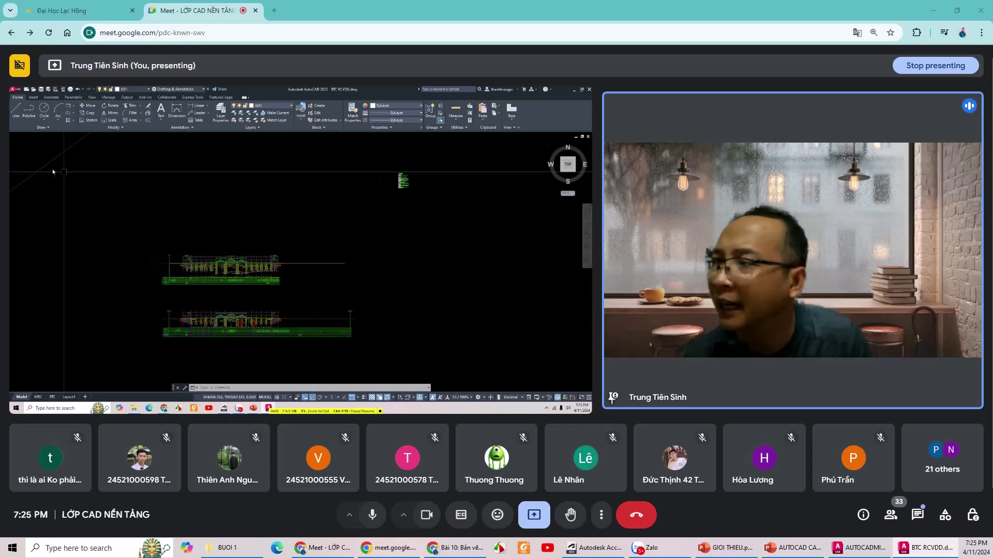
Switch via the Start tab to AUTOCADMIENPHI102024 and pan and zoom around its empty grid.
{"action": "key", "text": "ctrl+Tab"}
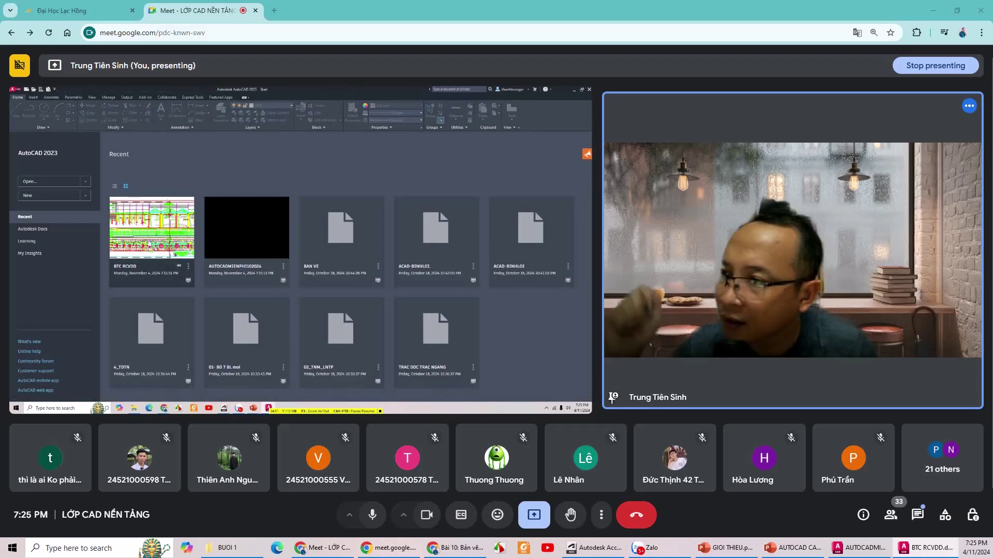
{"action": "left_click", "coordinate": [239, 235]}
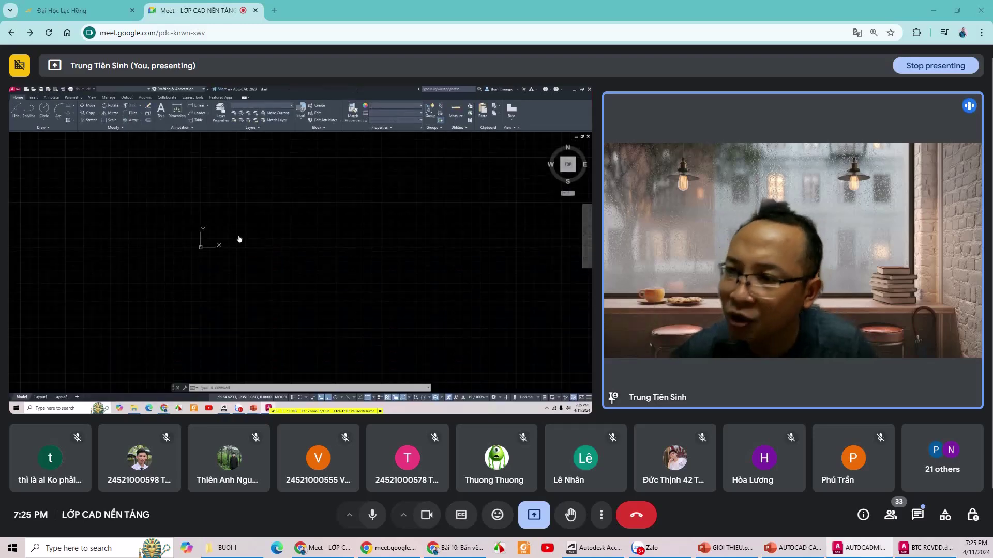
{"action": "middle_click_drag", "start_coordinate": [219, 262], "coordinate": [191, 285]}
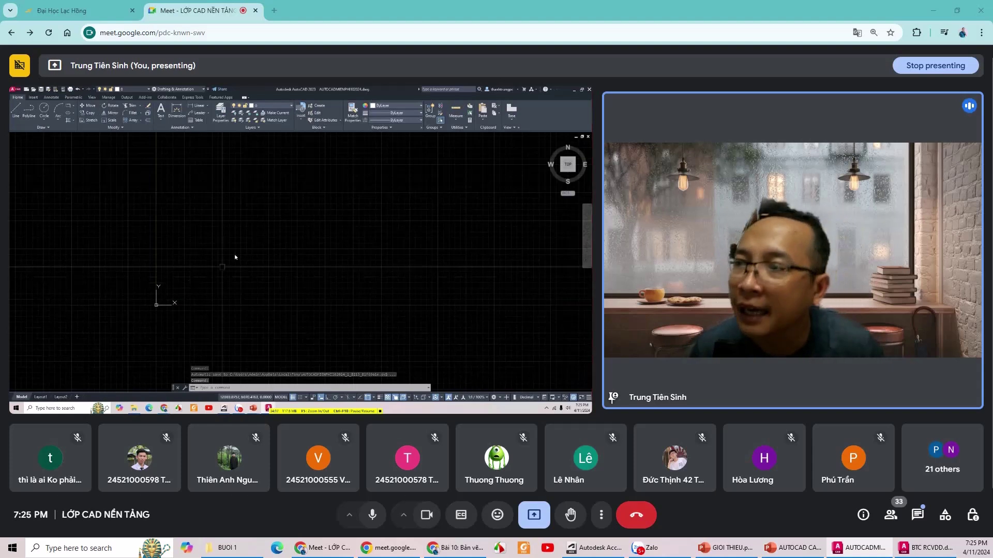
{"action": "scroll", "coordinate": [234, 253], "scroll_direction": "up", "scroll_amount": 2}
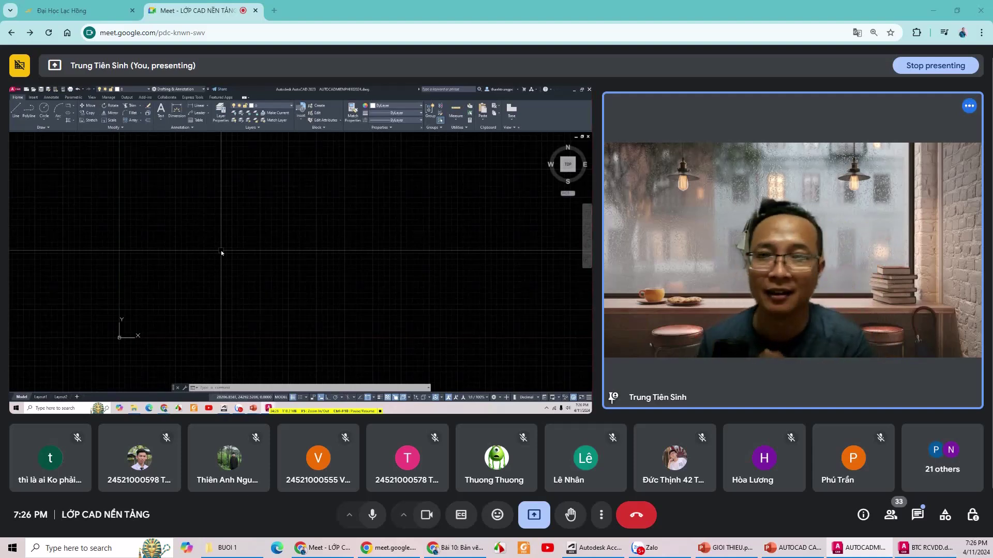
{"action": "scroll", "coordinate": [241, 251], "scroll_direction": "up", "scroll_amount": 3}
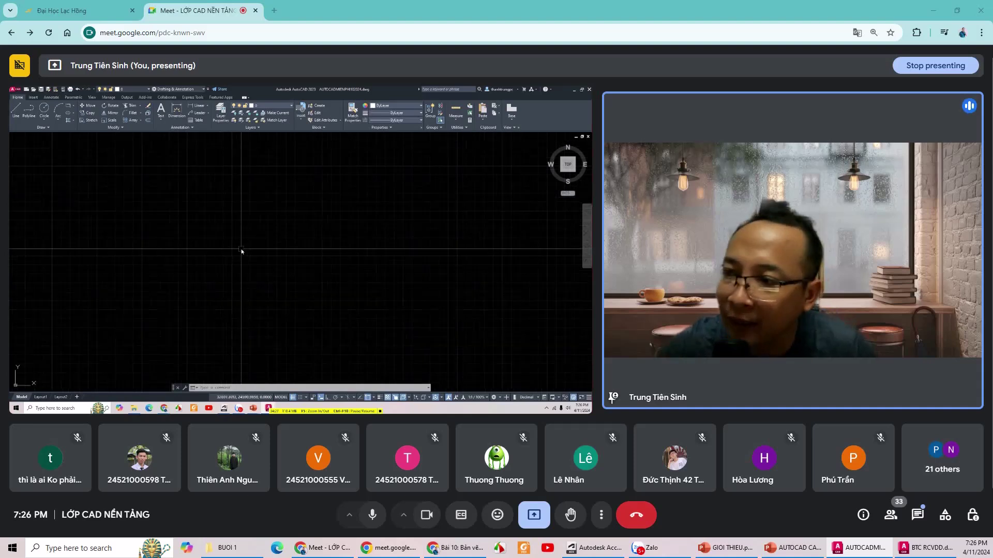
{"action": "scroll", "coordinate": [241, 250], "scroll_direction": "down", "scroll_amount": 3}
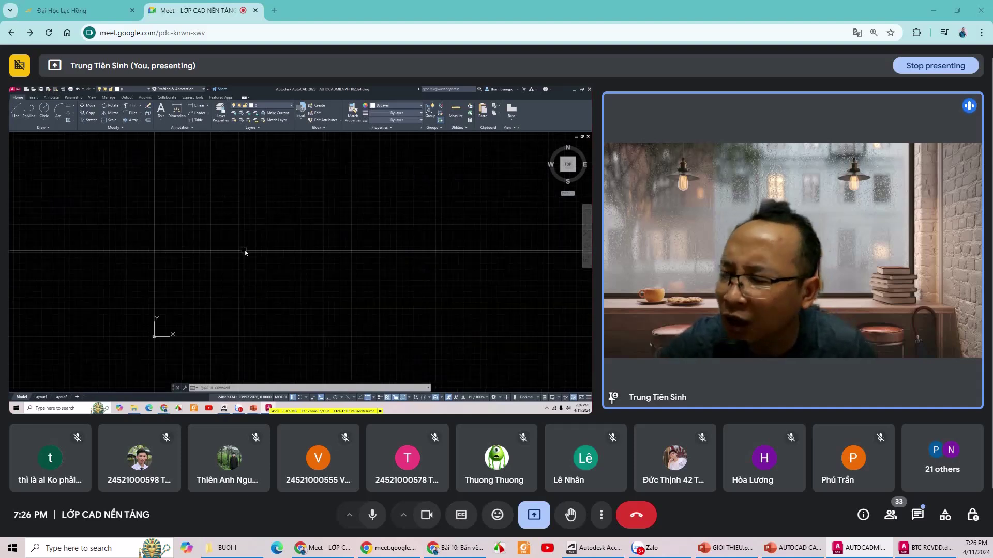
{"action": "left_click", "coordinate": [215, 232]}
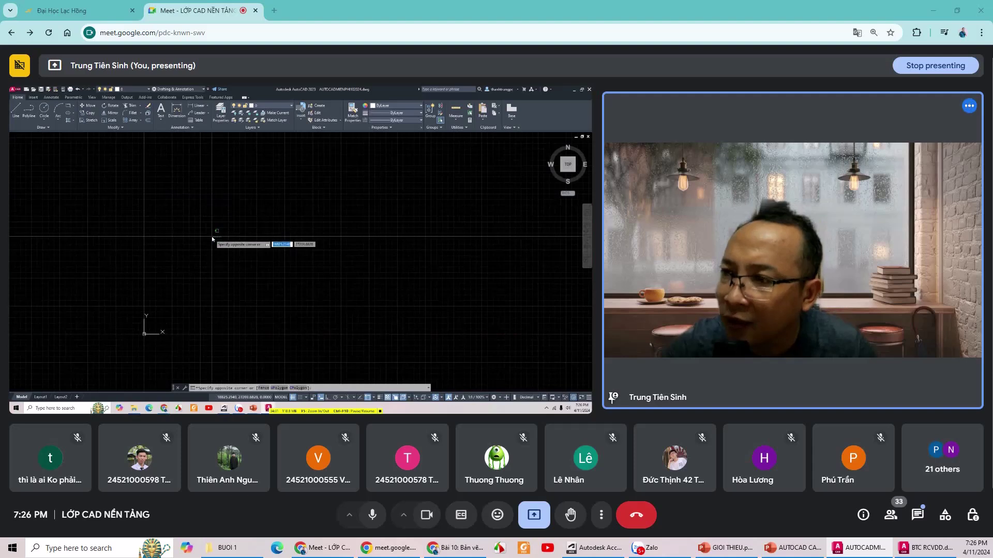
{"action": "left_click", "coordinate": [214, 220]}
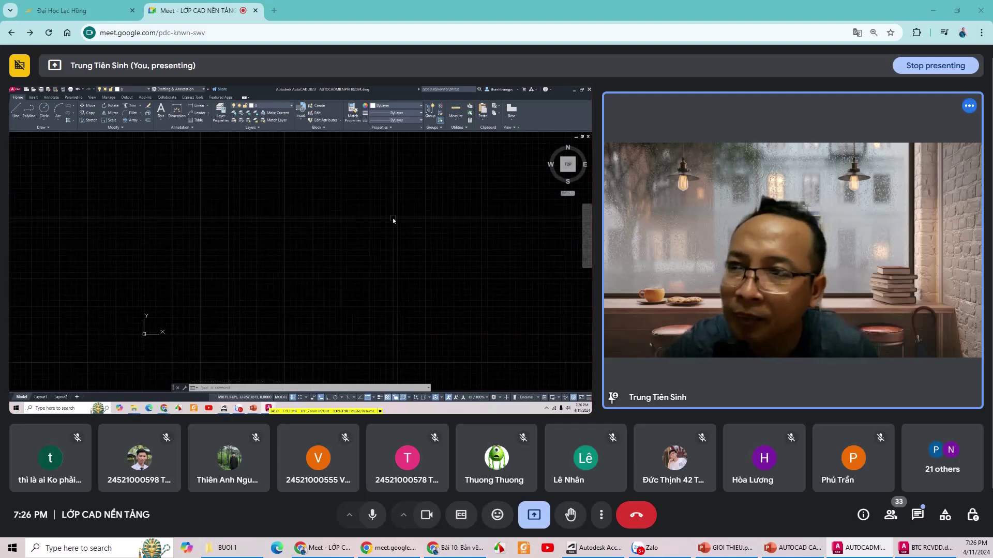
{"action": "middle_click_drag", "start_coordinate": [411, 229], "coordinate": [330, 256]}
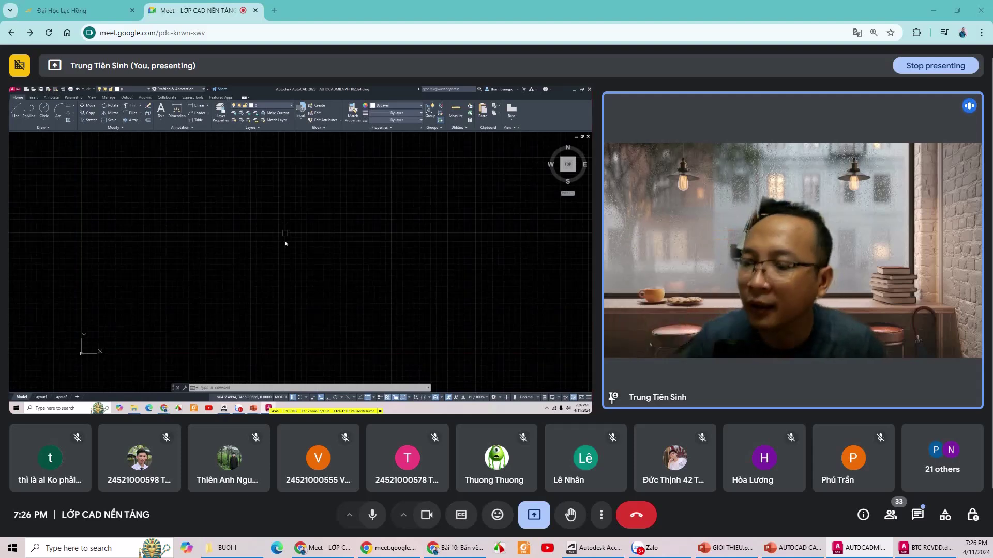
{"action": "scroll", "coordinate": [274, 266], "scroll_direction": "up", "scroll_amount": 1}
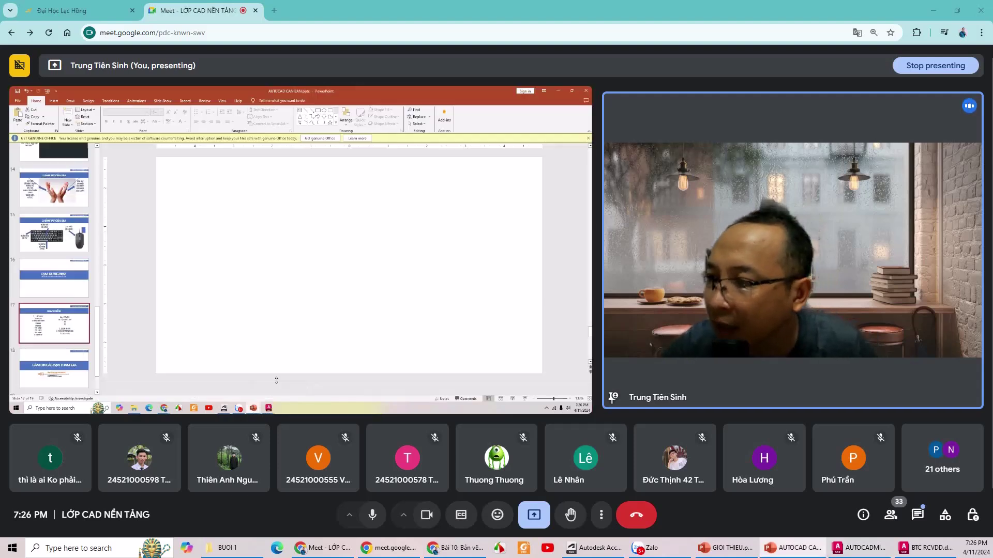
Back in PowerPoint, select the 'OP enter' line in the slide's text box.
{"action": "left_click", "coordinate": [287, 380]}
{"action": "left_click", "coordinate": [256, 240]}
{"action": "left_click_drag", "start_coordinate": [252, 227], "coordinate": [300, 229]}
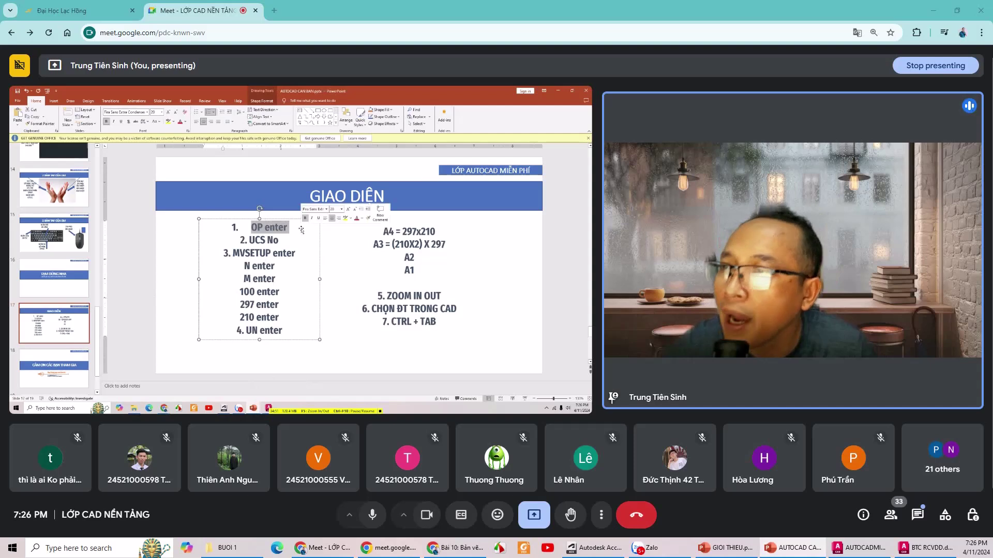
{"action": "key", "text": "Escape"}
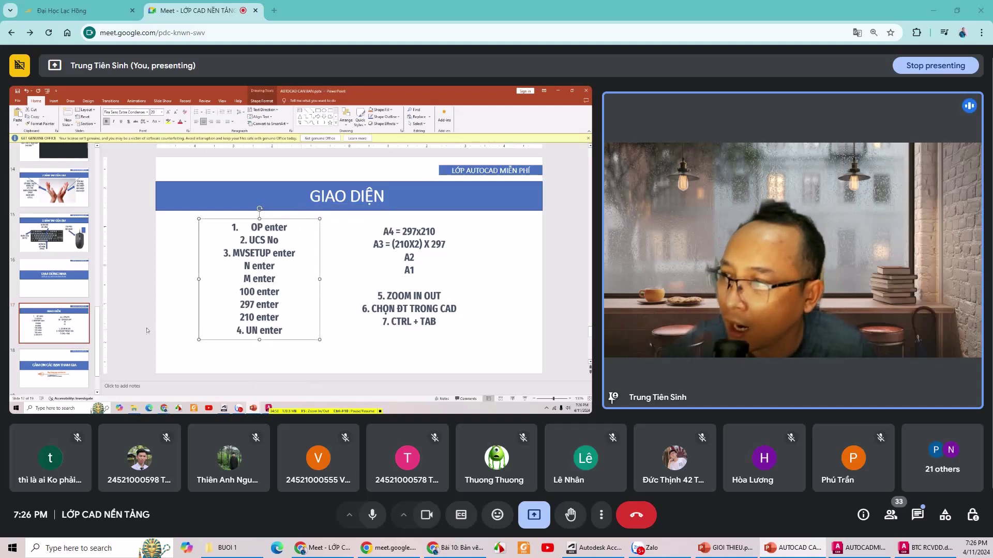
Cut and paste the TẠM DỪNG NHA slide after GIAO DIỆN, then minimize PowerPoint.
{"action": "left_click", "coordinate": [76, 291]}
{"action": "key", "text": "ctrl+x"}
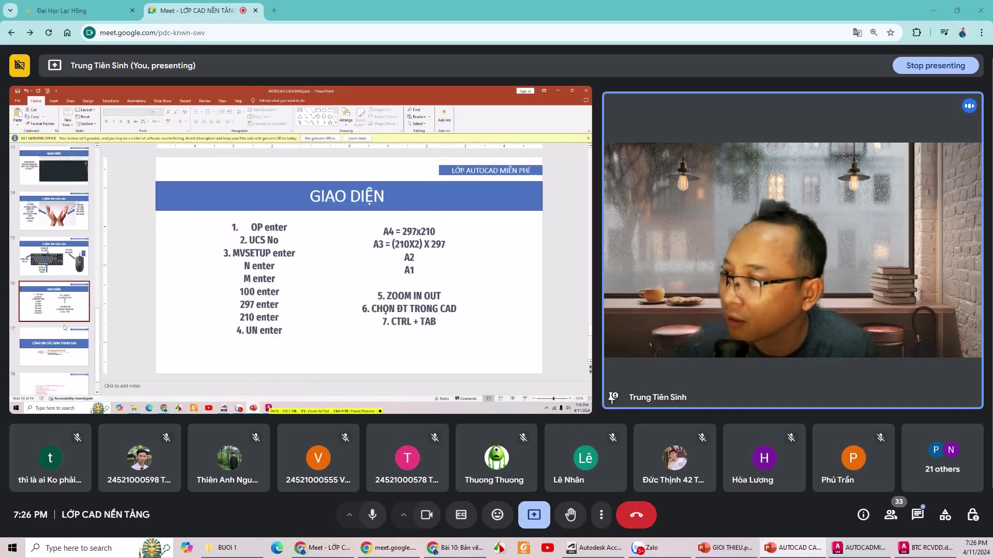
{"action": "key", "text": "ctrl+v"}
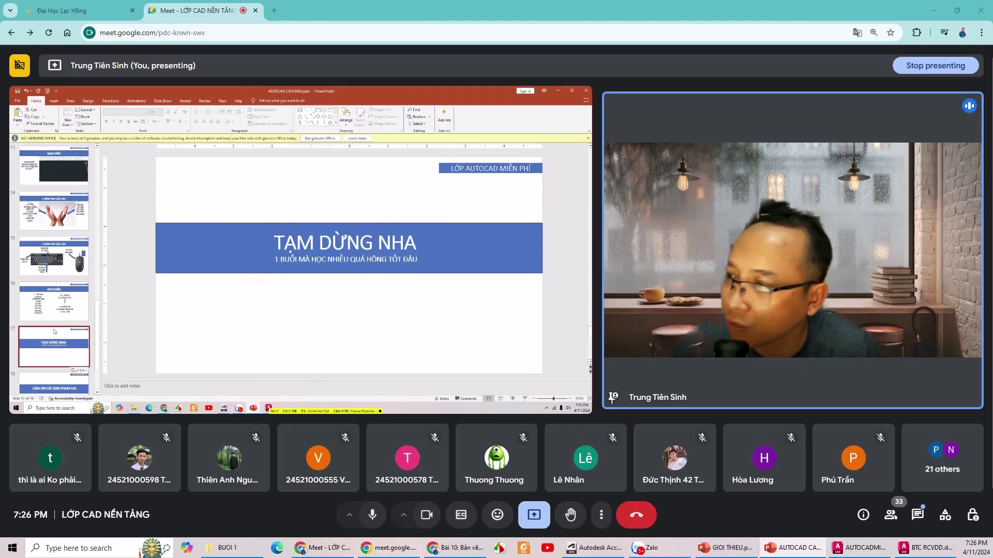
{"action": "left_click", "coordinate": [55, 308]}
{"action": "left_click", "coordinate": [269, 240]}
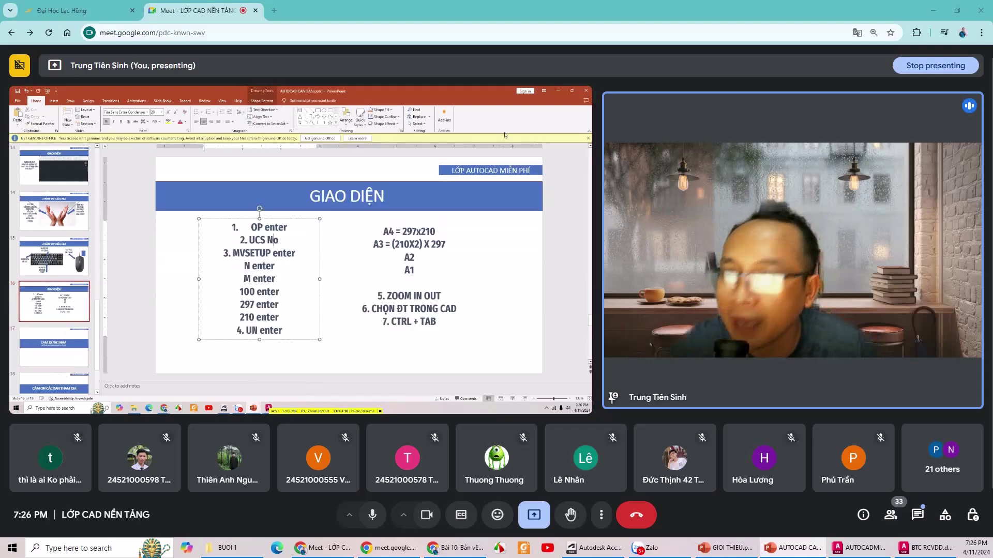
{"action": "left_click", "coordinate": [557, 93]}
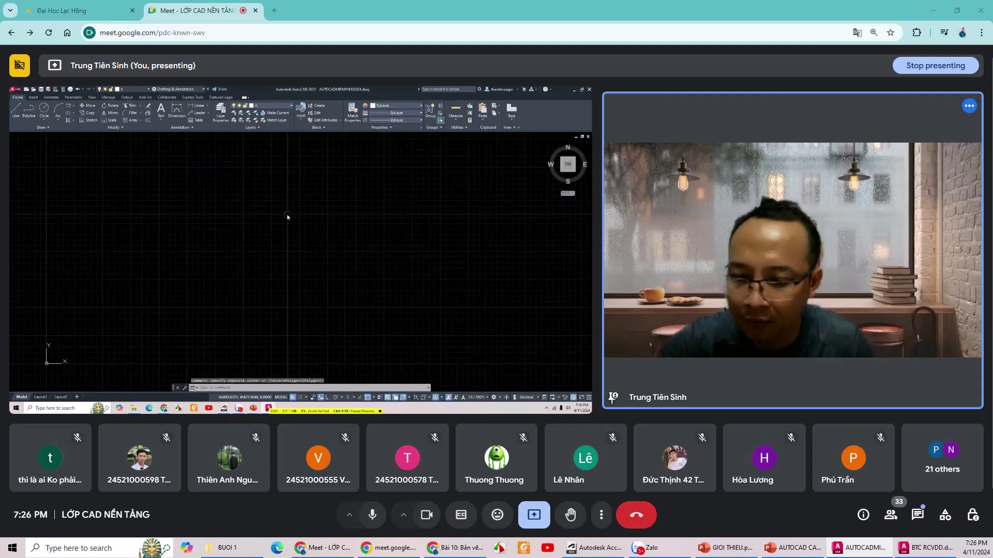
Open Options with OP, view the Files tab, then drag Display's Crosshair size to 12.
{"action": "type", "text": "op"}
{"action": "key", "text": "Return"}
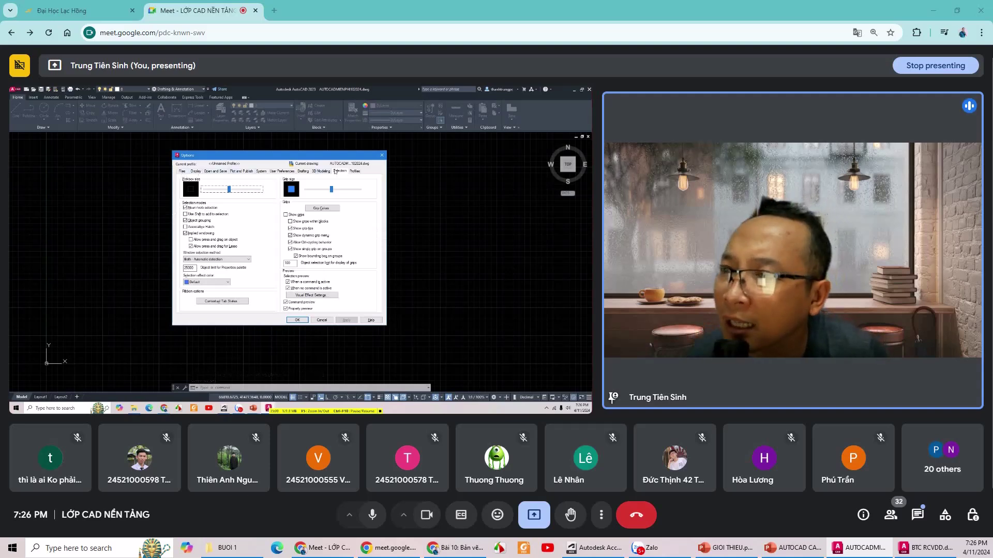
{"action": "left_click", "coordinate": [184, 171]}
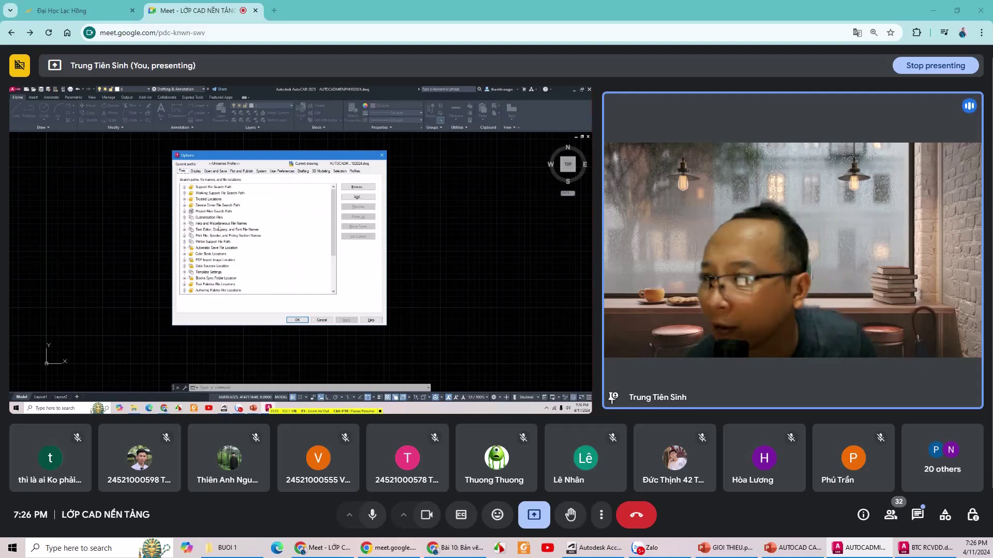
{"action": "mouse_move", "coordinate": [227, 235]}
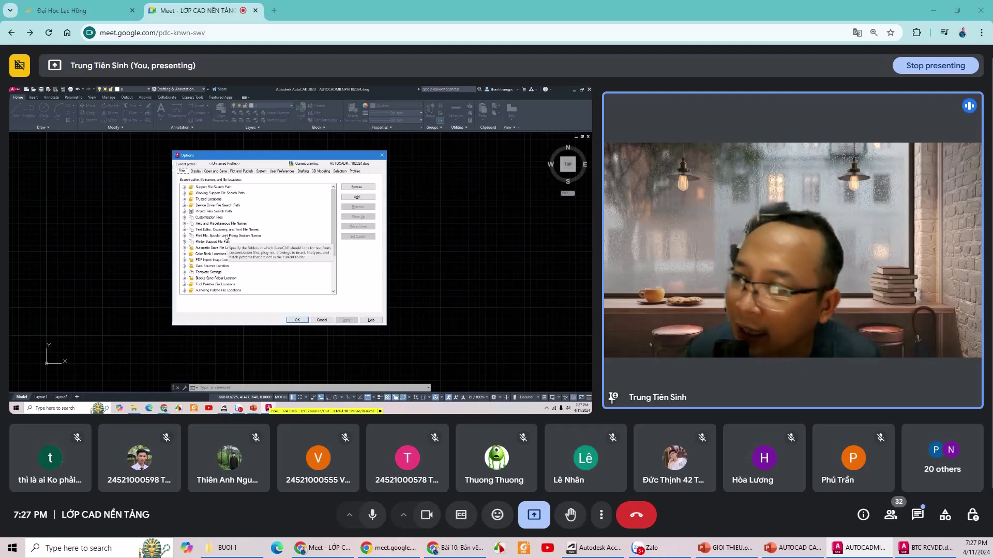
{"action": "left_click", "coordinate": [195, 172]}
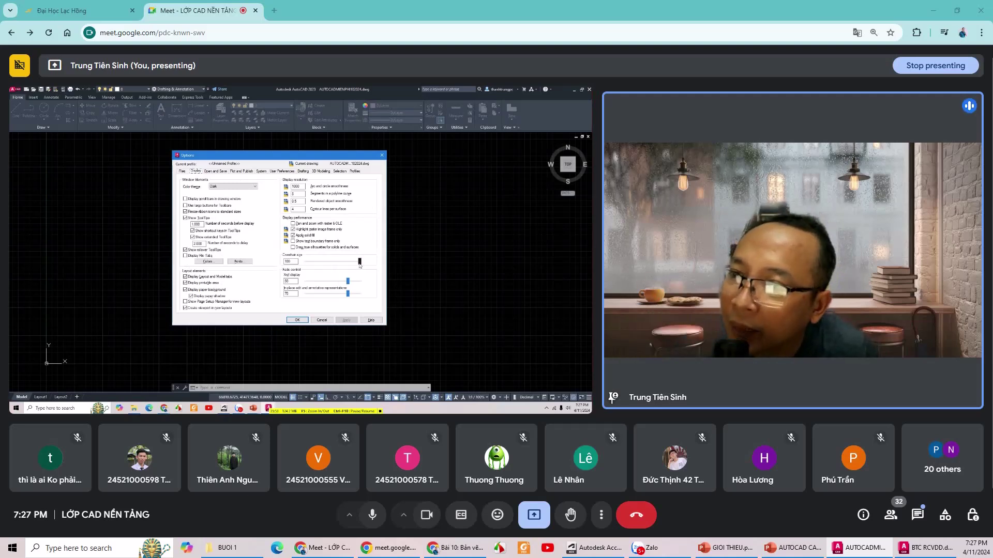
{"action": "left_click_drag", "start_coordinate": [320, 267], "coordinate": [312, 268]}
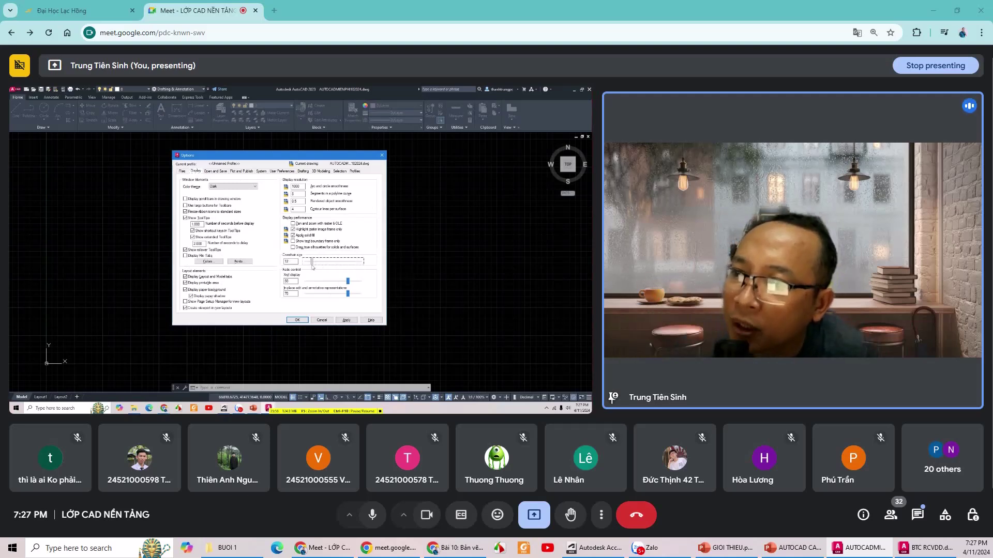
Close Options with OK and dismiss a stray selection window in the drawing.
{"action": "left_click", "coordinate": [297, 320]}
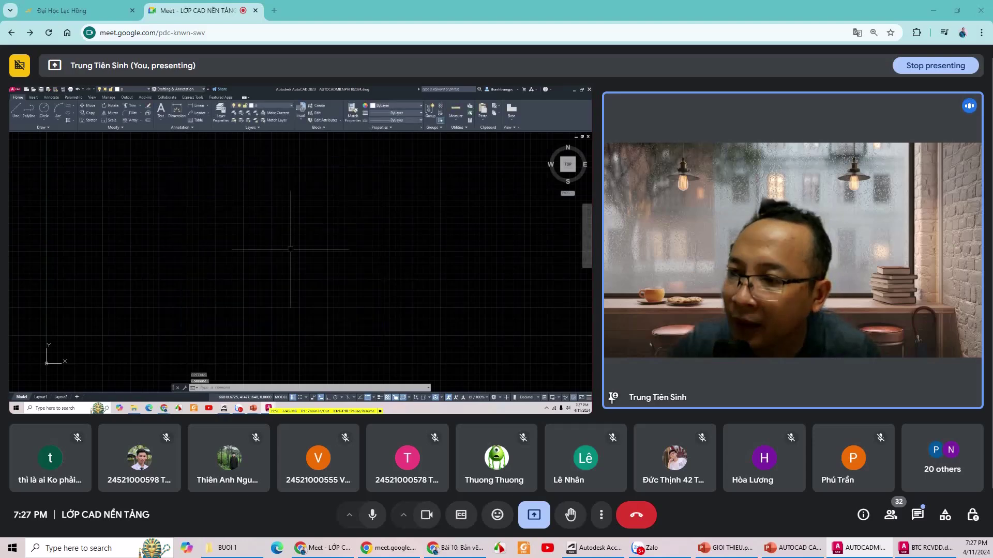
{"action": "scroll", "coordinate": [277, 245], "scroll_direction": "down", "scroll_amount": 3}
{"action": "scroll", "coordinate": [269, 243], "scroll_direction": "up", "scroll_amount": 3}
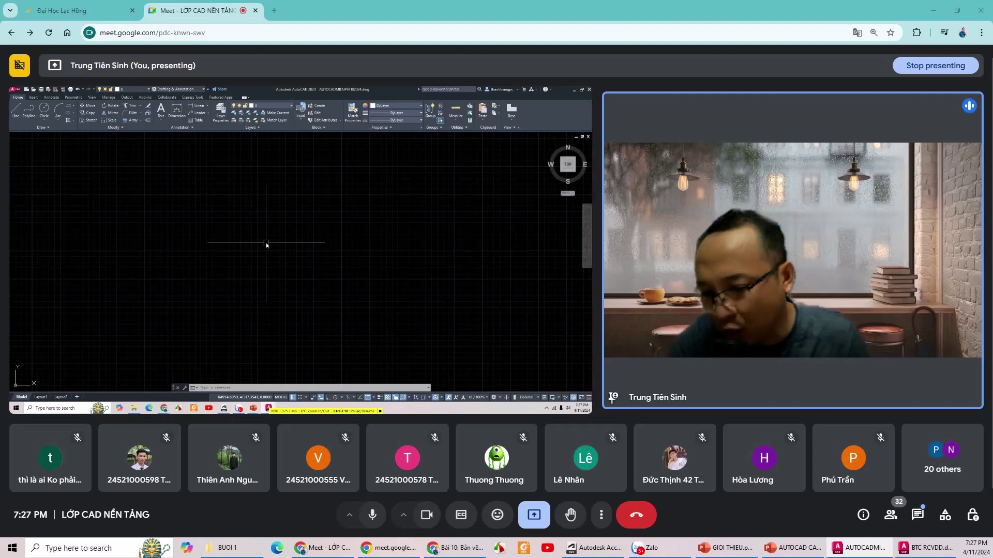
{"action": "type", "text": "op"}
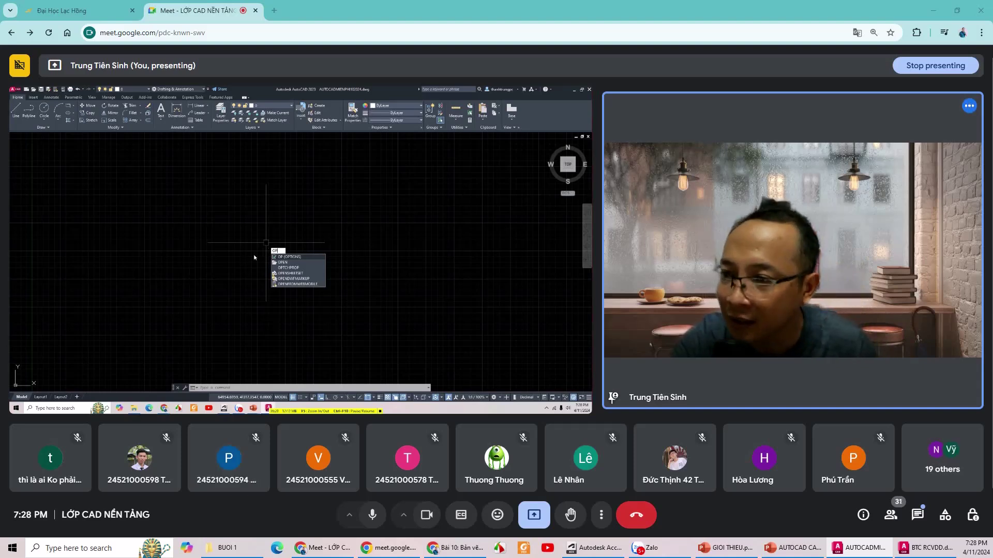
{"action": "left_click", "coordinate": [256, 253]}
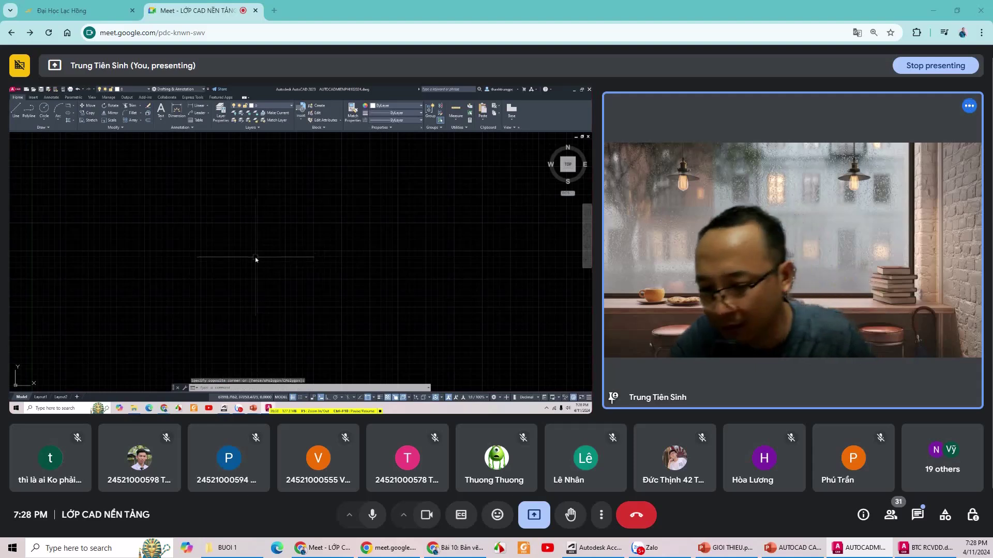
{"action": "left_click", "coordinate": [255, 259]}
Reopen Options, raise Crosshair size back to 100, and open the Colors settings.
{"action": "type", "text": "op"}
{"action": "key", "text": "Return"}
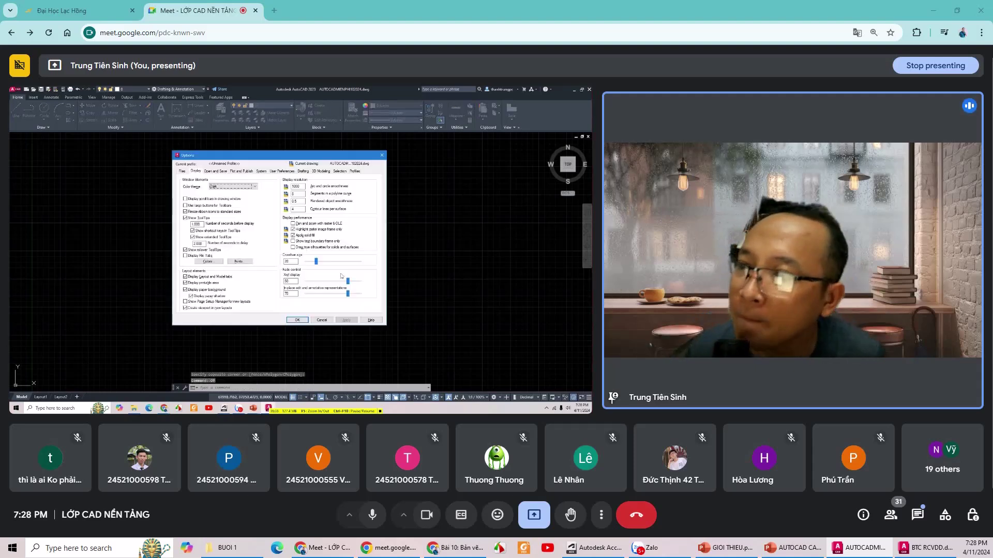
{"action": "left_click", "coordinate": [333, 264]}
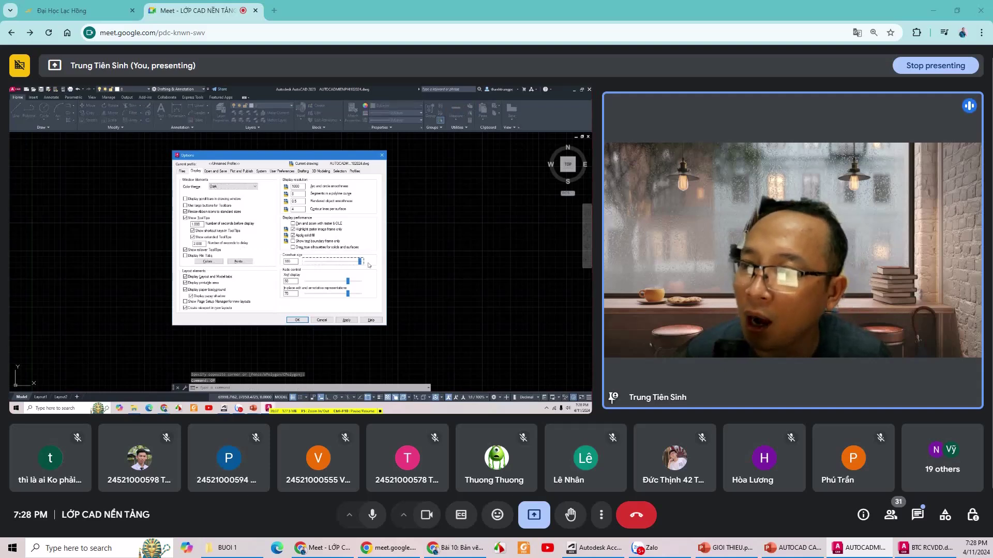
{"action": "left_click", "coordinate": [344, 263]}
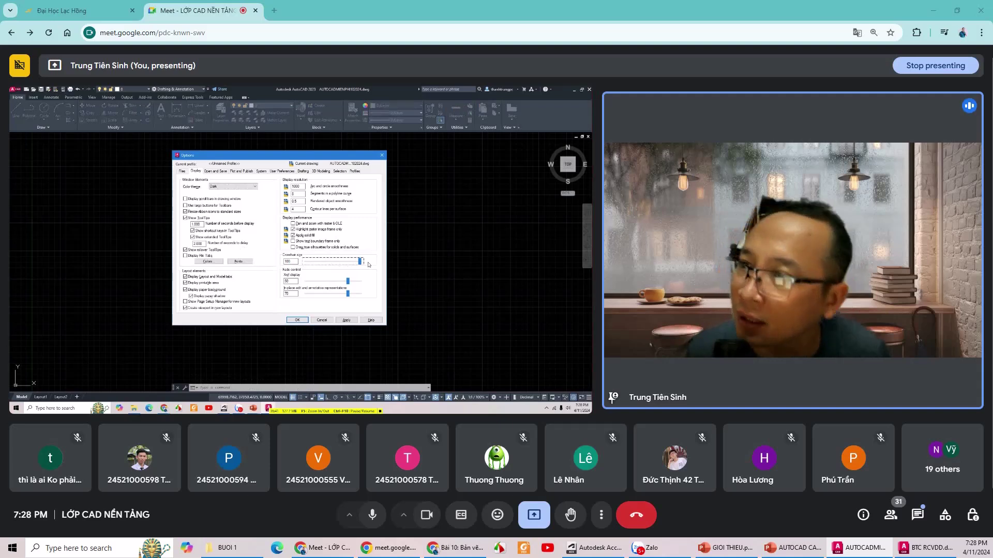
{"action": "left_click", "coordinate": [209, 261]}
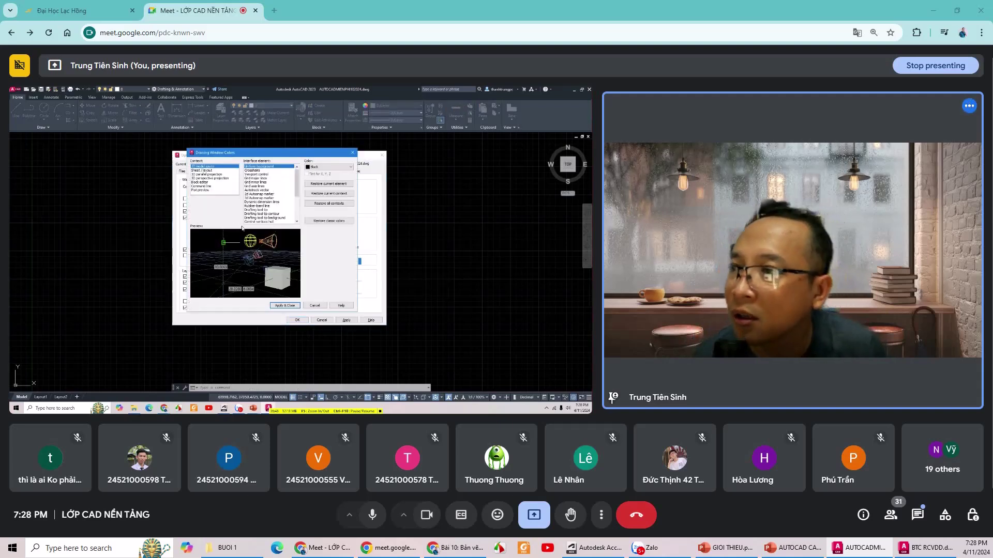
Make the Crosshairs colour Black, apply and close, and confirm Options with OK.
{"action": "left_click", "coordinate": [353, 153]}
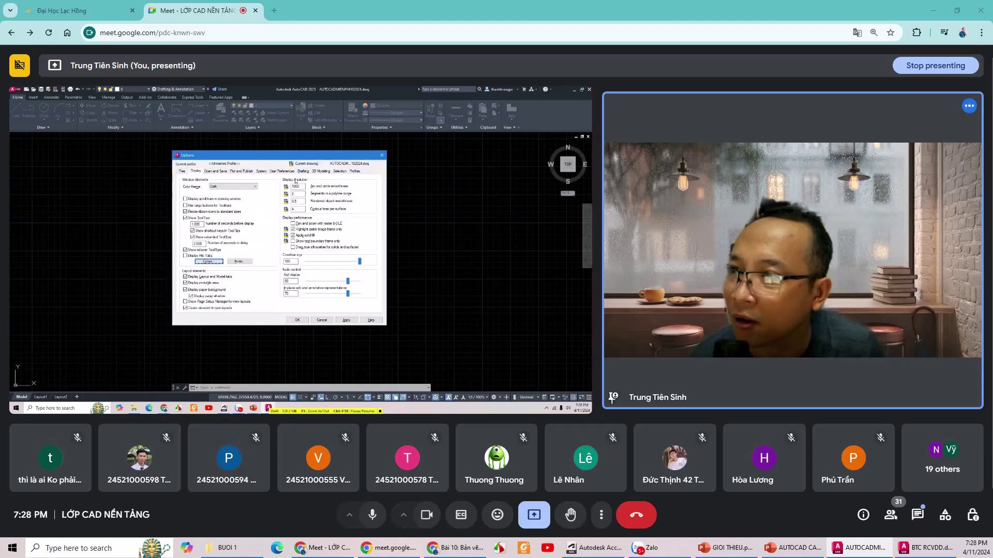
{"action": "left_click", "coordinate": [216, 262]}
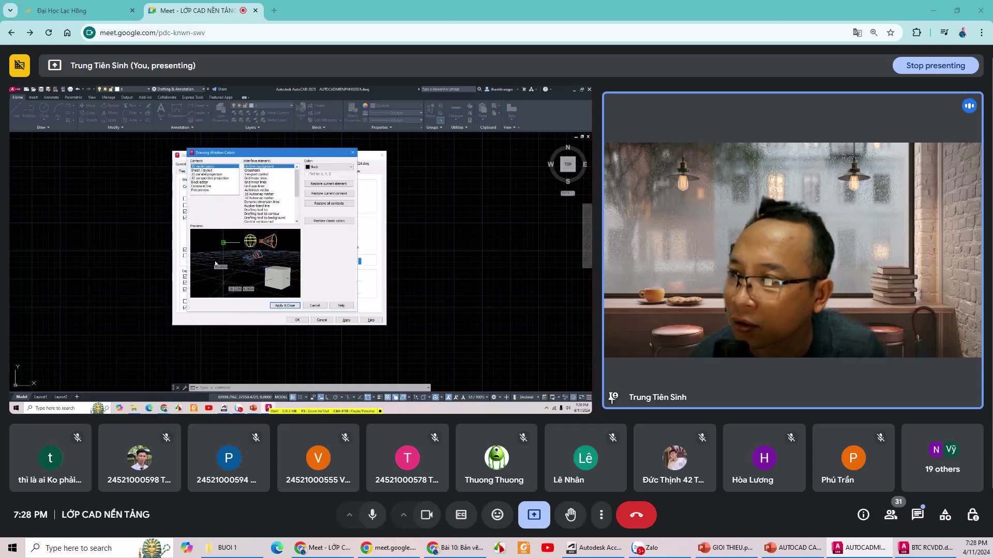
{"action": "left_click", "coordinate": [317, 168]}
{"action": "left_click", "coordinate": [307, 160]}
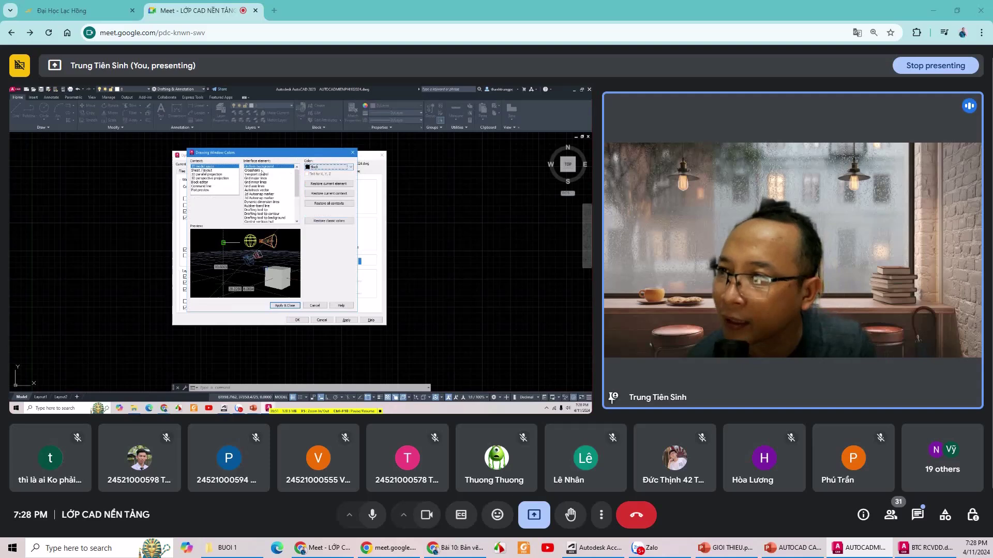
{"action": "left_click", "coordinate": [271, 170]}
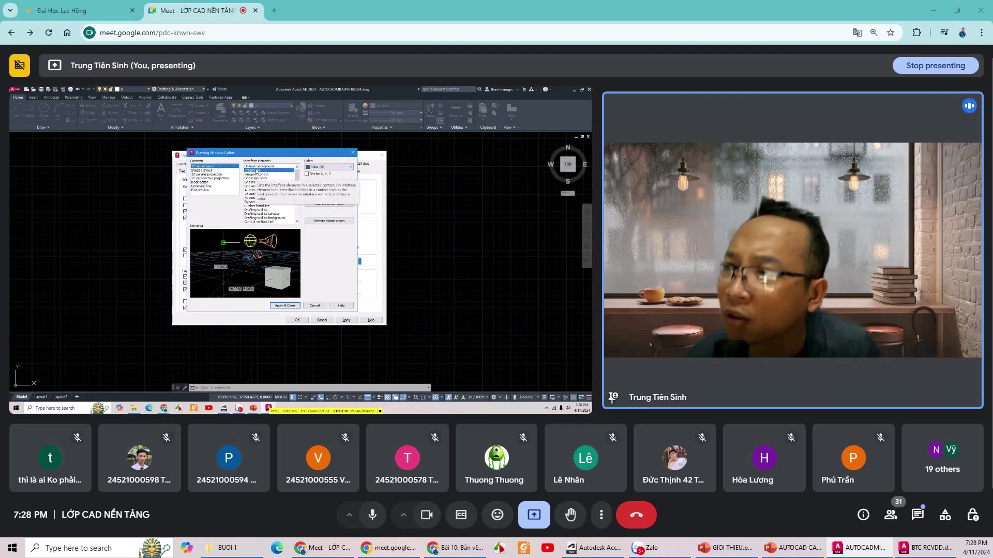
{"action": "left_click", "coordinate": [327, 167]}
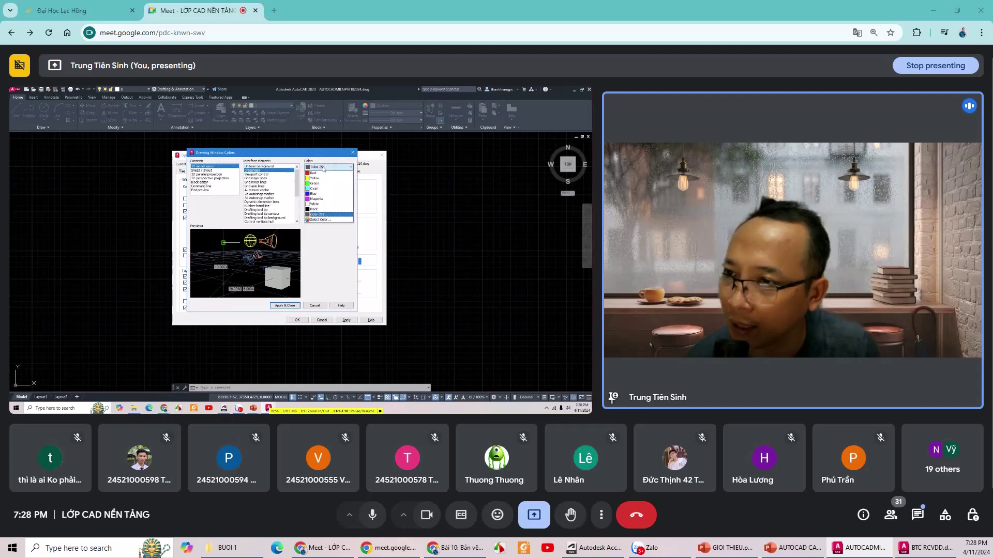
{"action": "left_click", "coordinate": [314, 210]}
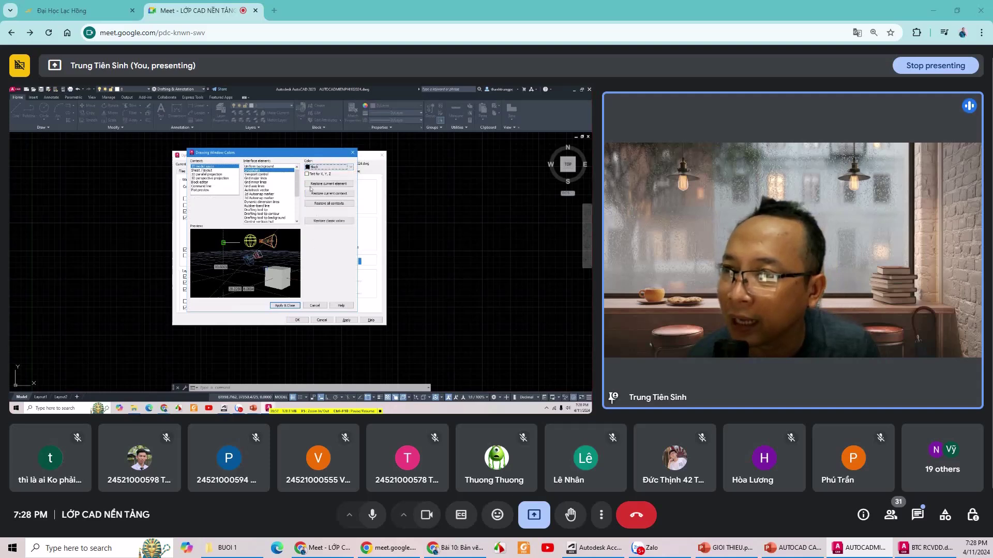
{"action": "left_click", "coordinate": [291, 306]}
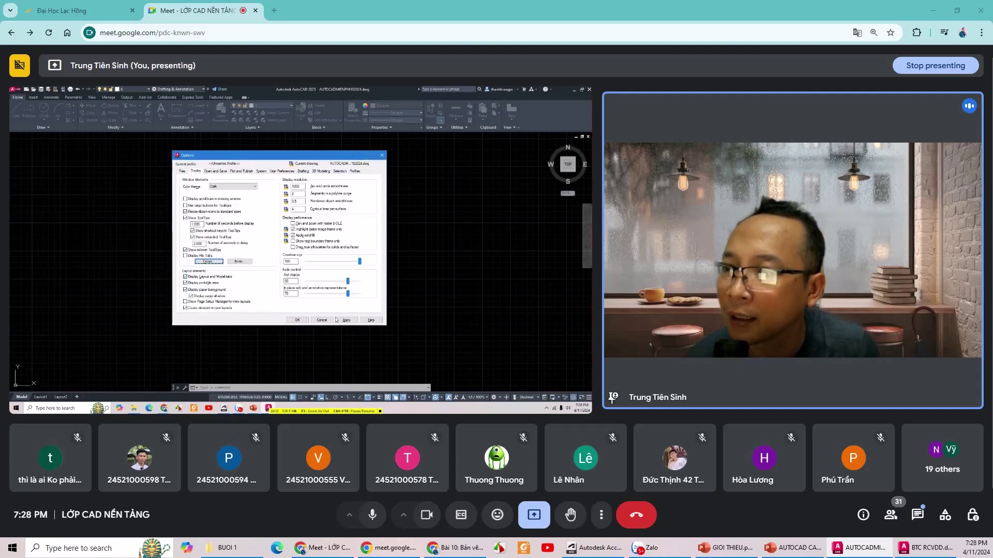
{"action": "left_click", "coordinate": [297, 320]}
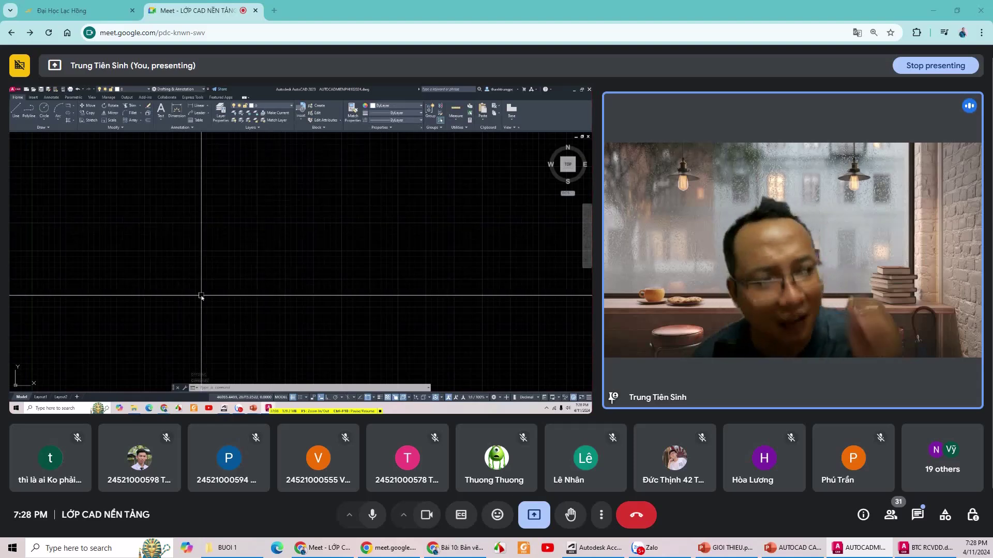
Open Options with OP and set the crosshair colour to index colour 251 grey.
{"action": "type", "text": "op"}
{"action": "key", "text": "Return"}
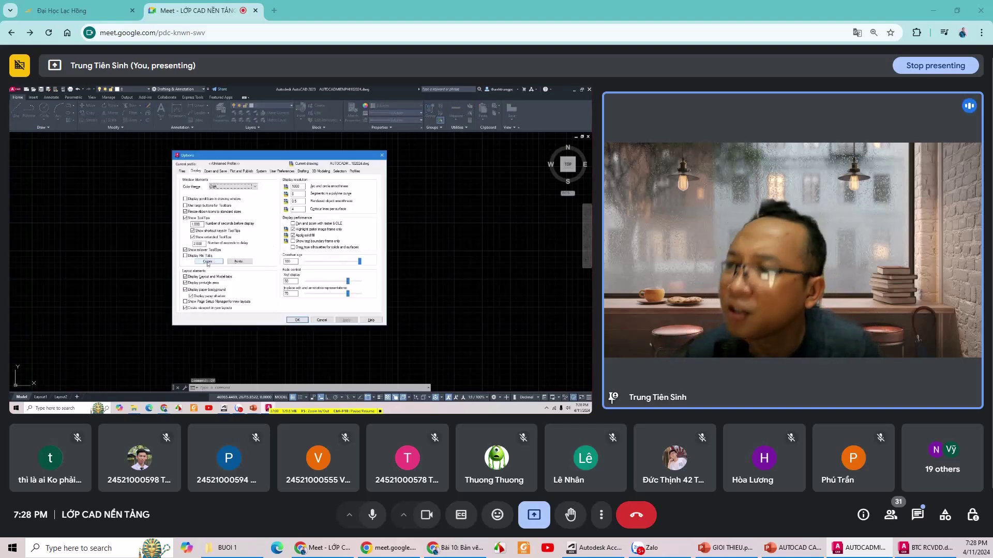
{"action": "left_click", "coordinate": [207, 262]}
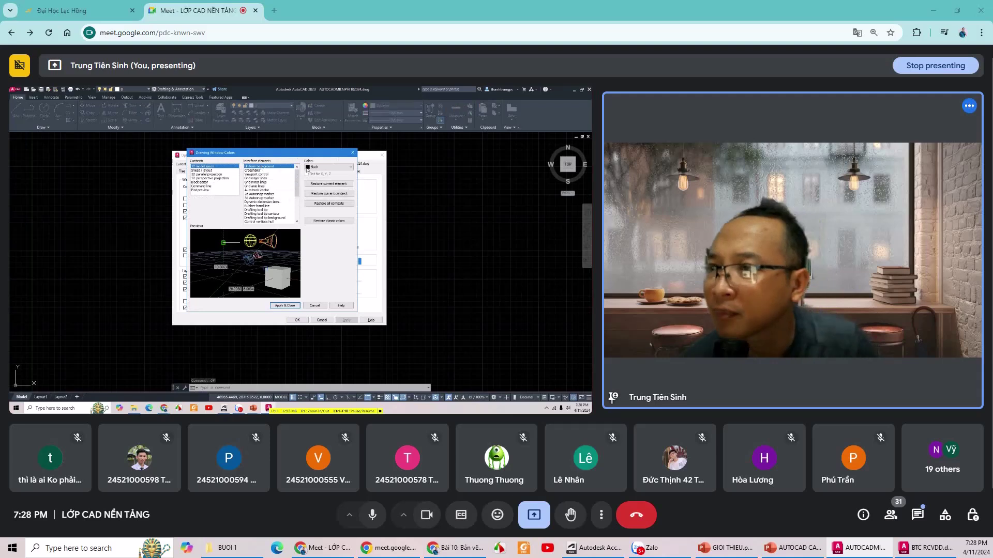
{"action": "left_click", "coordinate": [253, 170]}
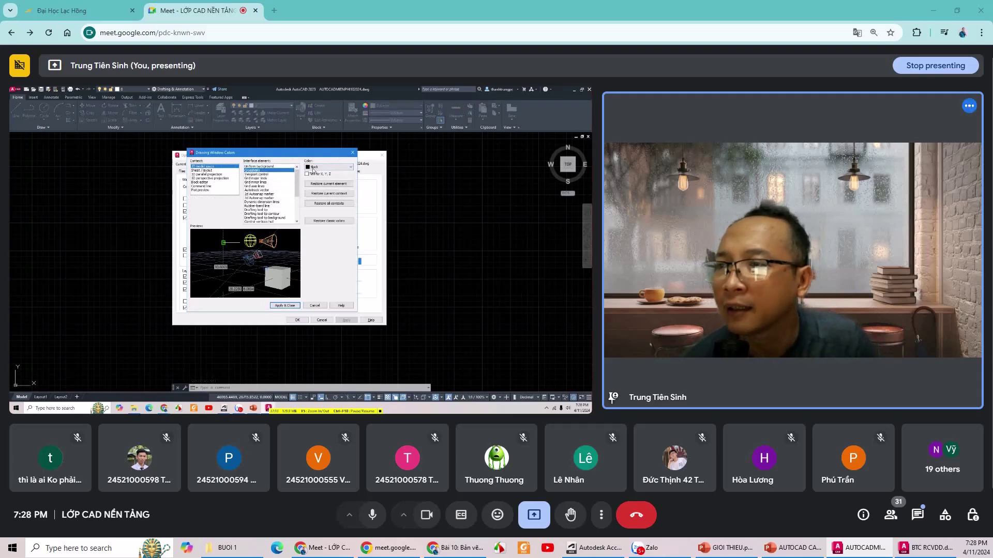
{"action": "left_click", "coordinate": [329, 167]}
{"action": "left_click", "coordinate": [313, 215]}
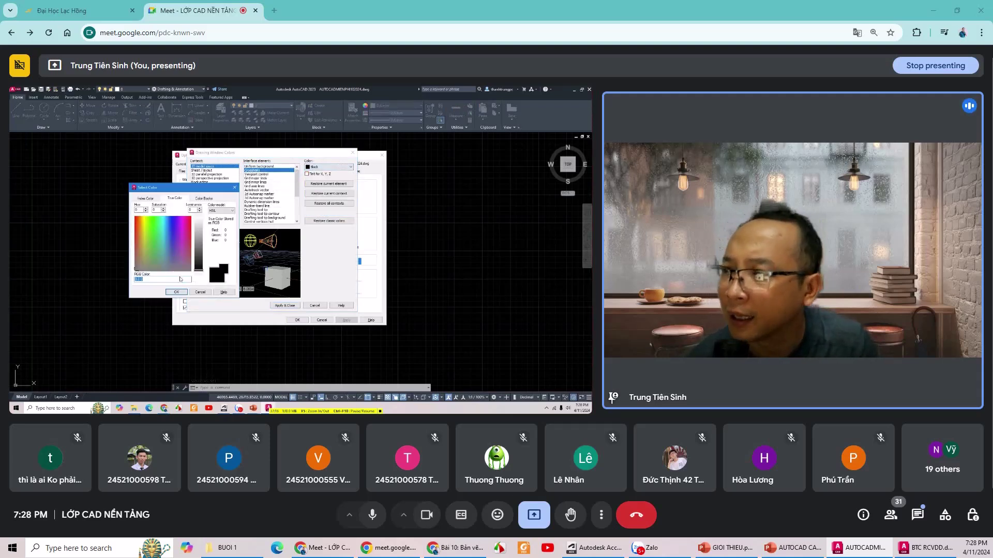
{"action": "left_click", "coordinate": [146, 198]}
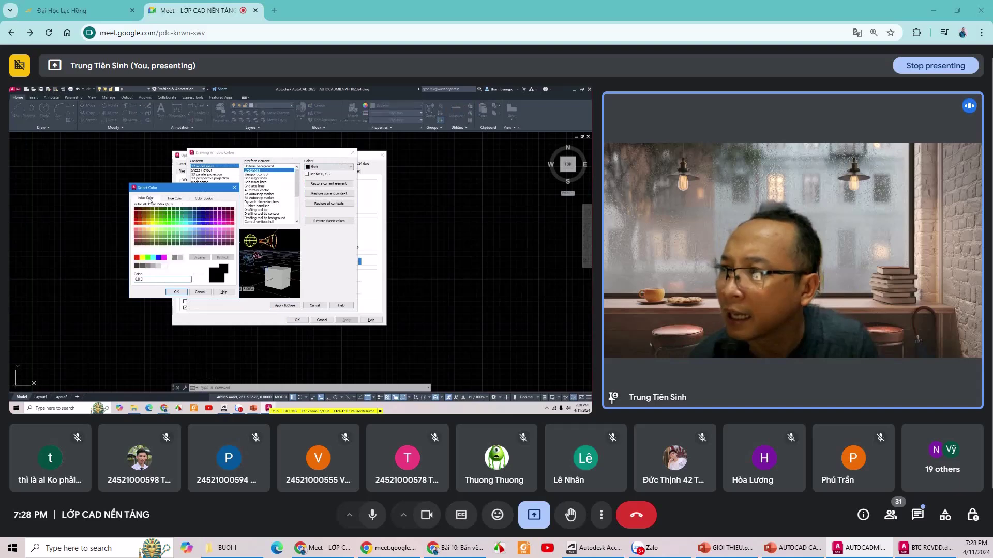
{"action": "left_click", "coordinate": [141, 265]}
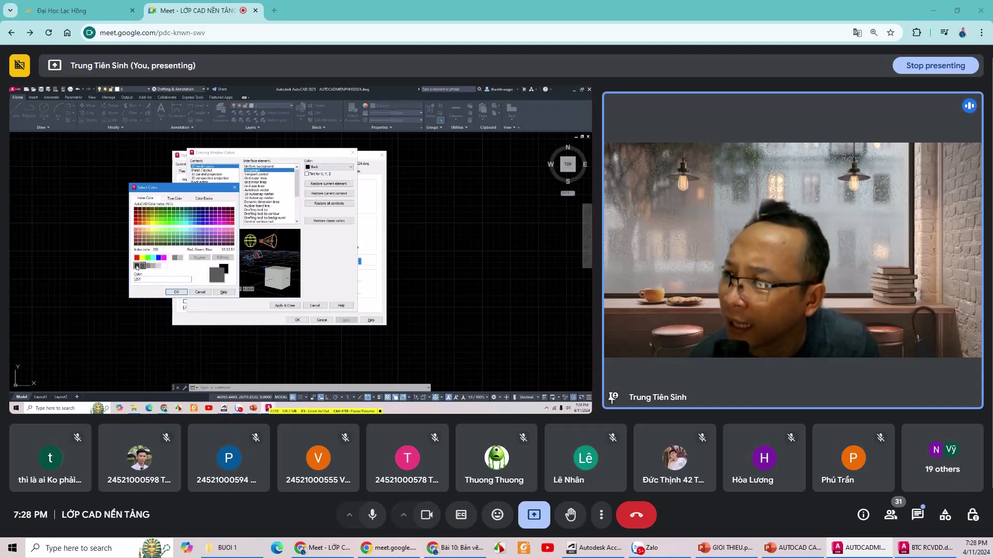
{"action": "left_click", "coordinate": [137, 266]}
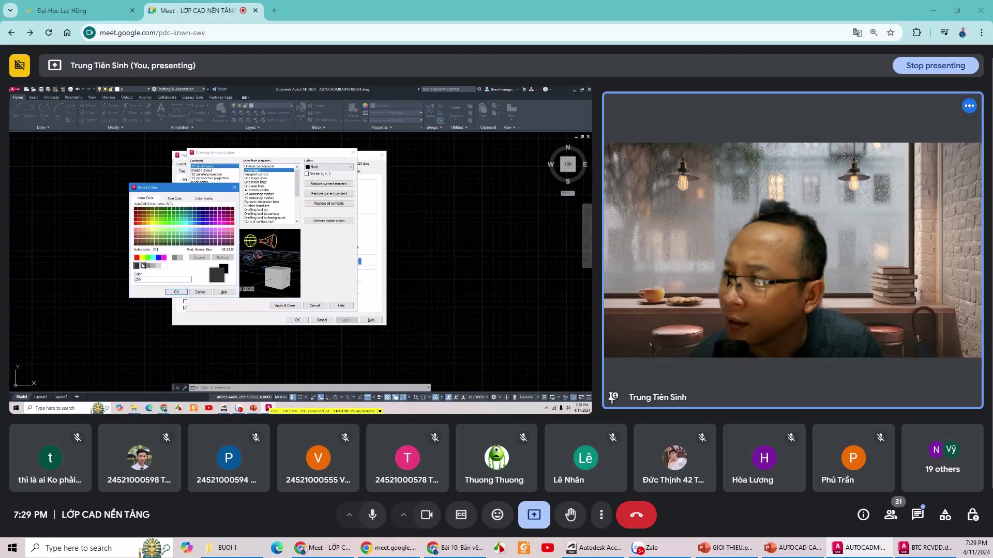
{"action": "left_click", "coordinate": [142, 265]}
{"action": "left_click", "coordinate": [176, 292]}
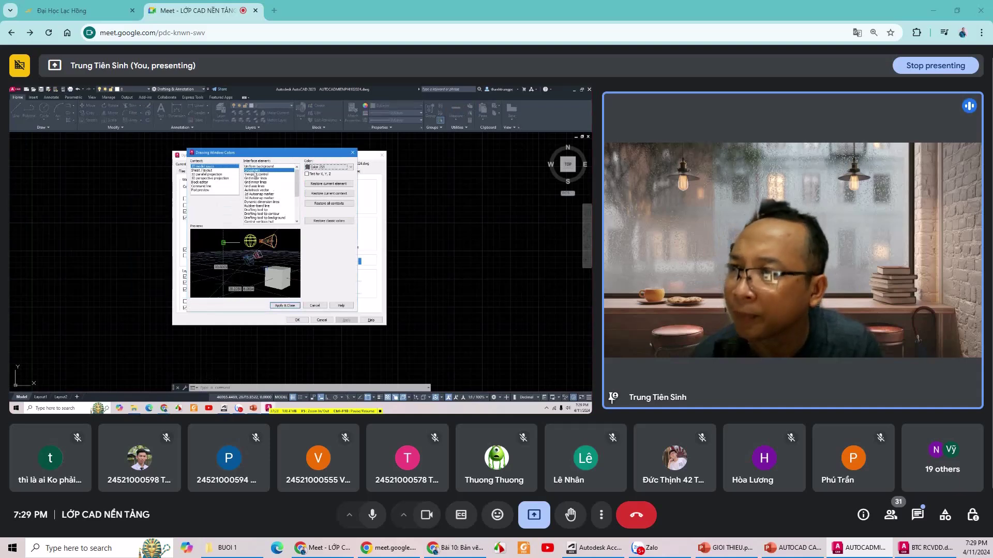
Keep the uniform background black and apply the new drawing window colours.
{"action": "left_click", "coordinate": [256, 166]}
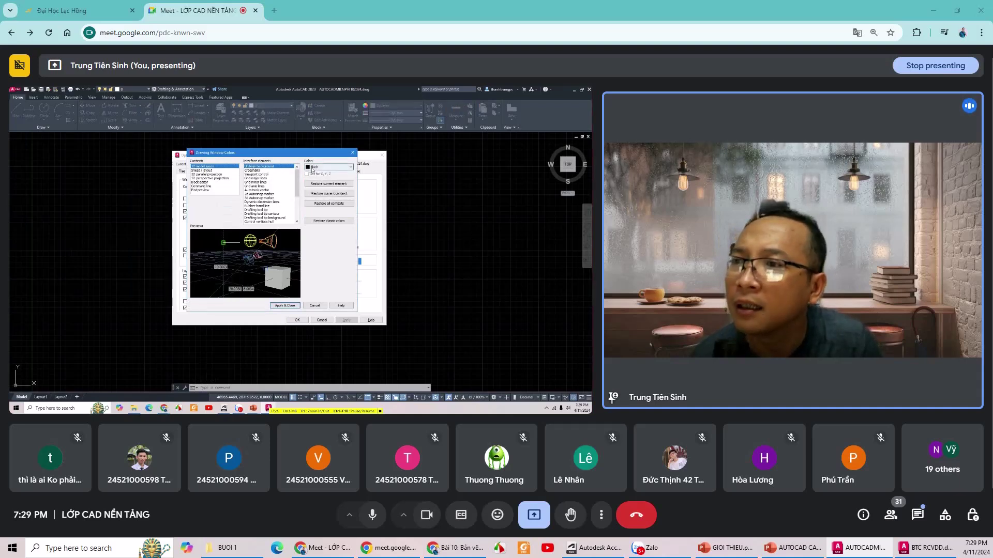
{"action": "left_click", "coordinate": [313, 168]}
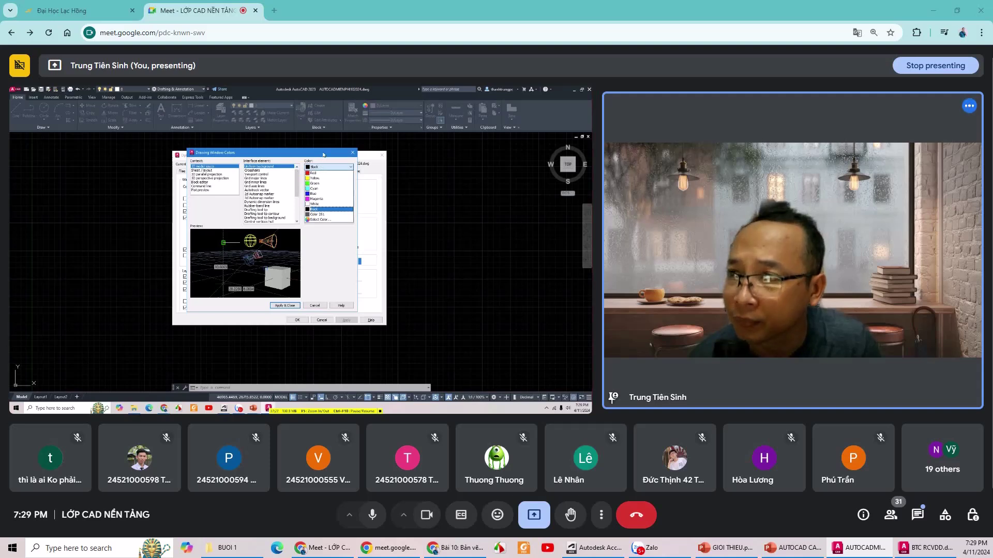
{"action": "left_click", "coordinate": [278, 166]}
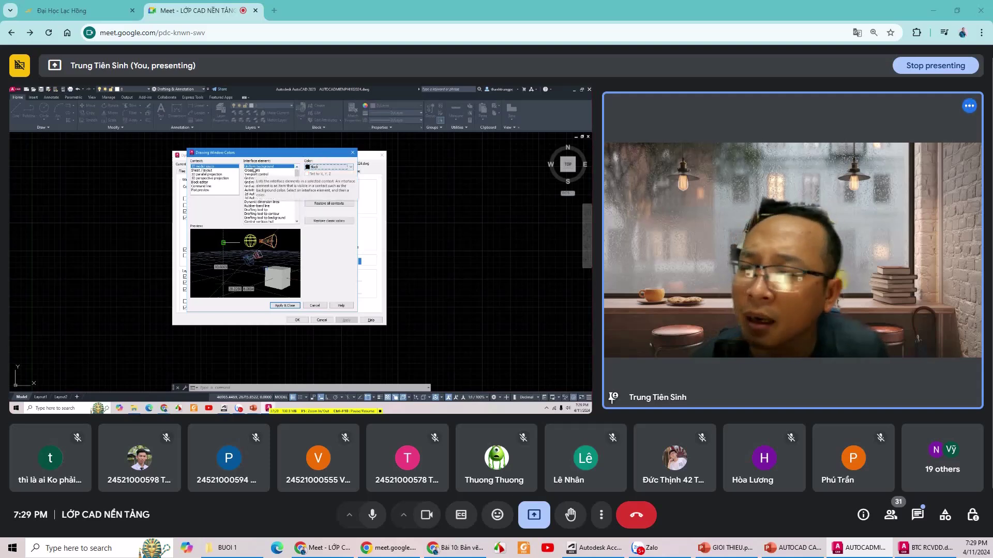
{"action": "left_click", "coordinate": [341, 167]}
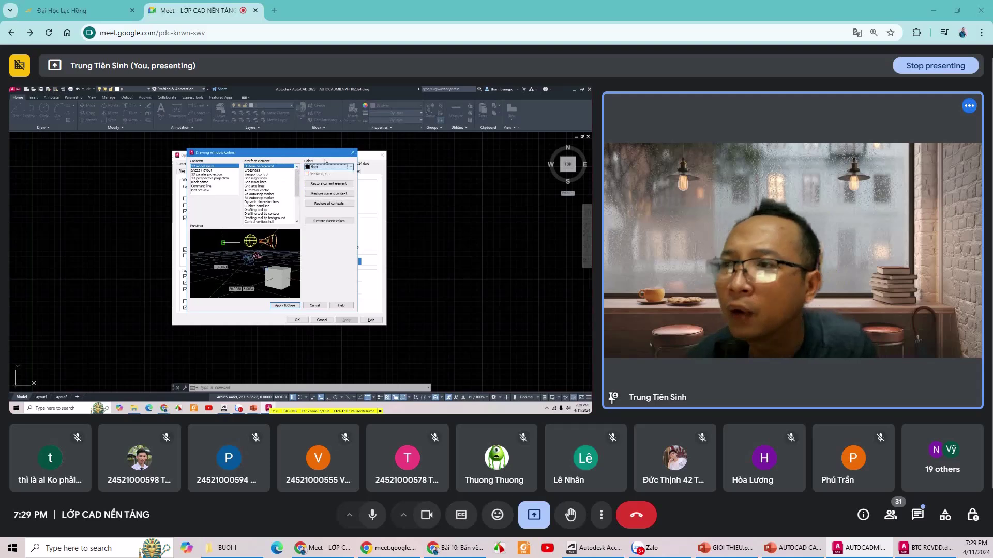
{"action": "left_click", "coordinate": [285, 305]}
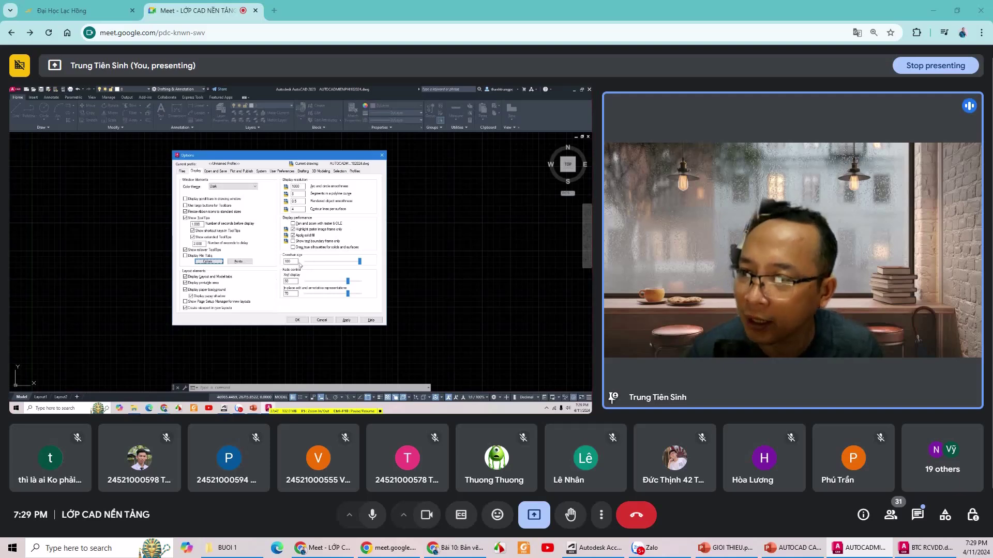
{"action": "left_click", "coordinate": [294, 262]}
{"action": "left_click", "coordinate": [212, 262]}
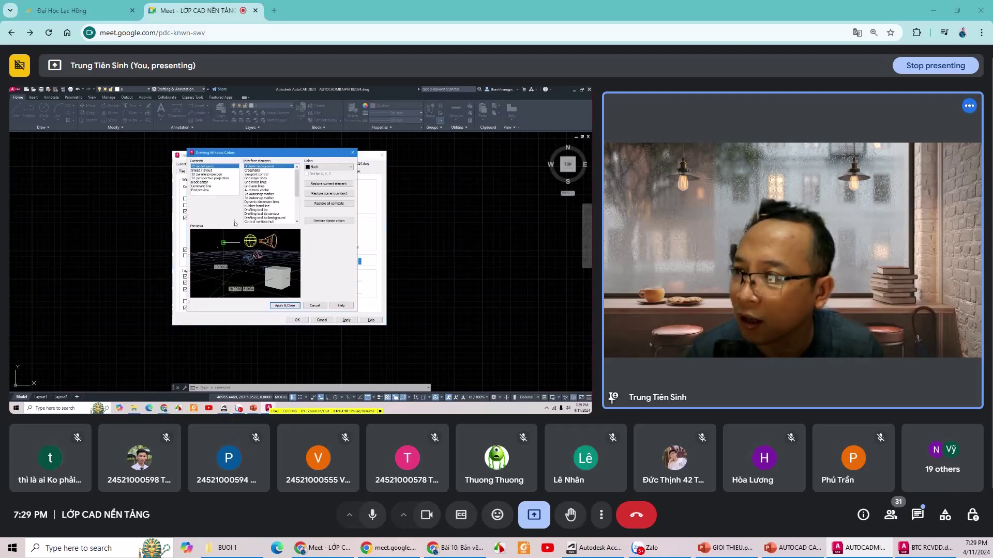
{"action": "left_click", "coordinate": [258, 170]}
{"action": "left_click", "coordinate": [318, 168]}
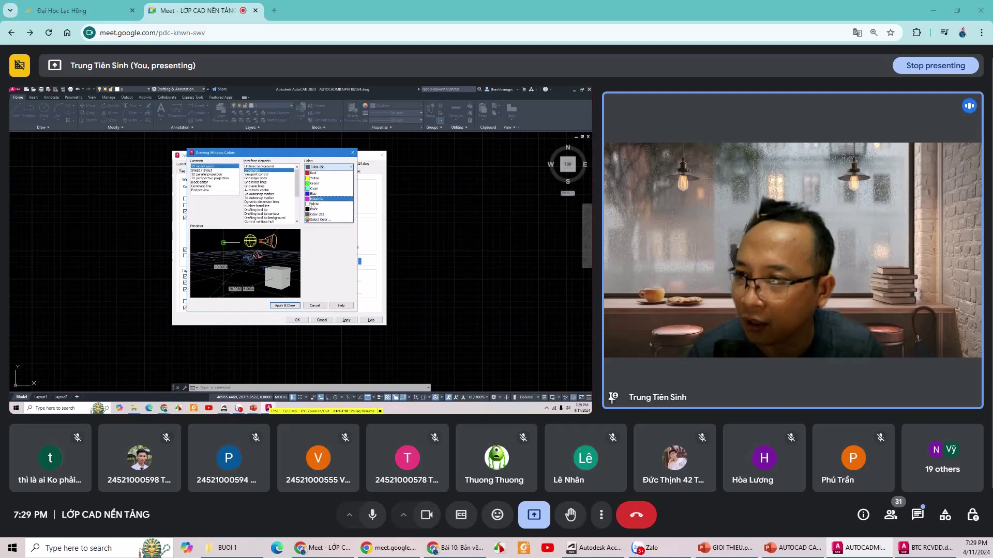
{"action": "left_click", "coordinate": [327, 175]}
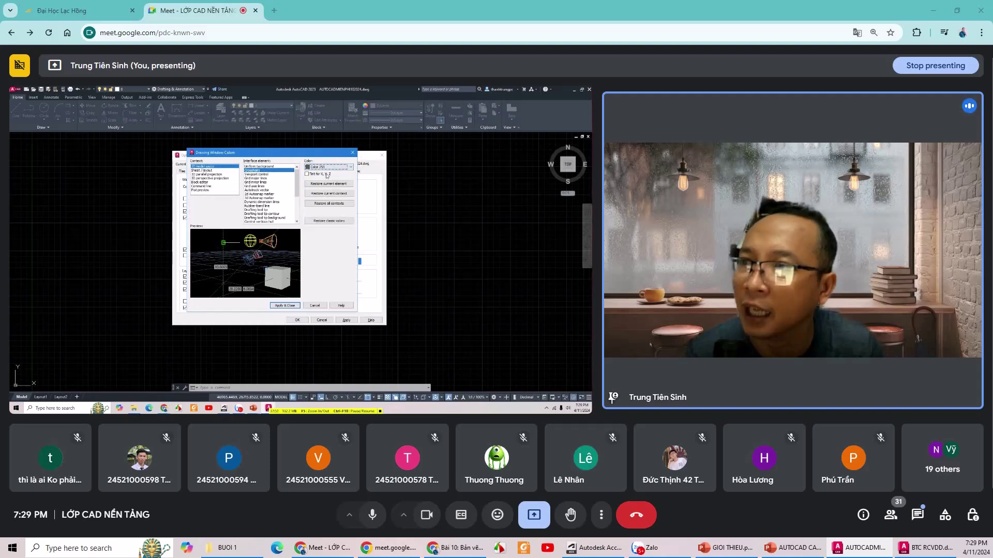
{"action": "left_click", "coordinate": [289, 307]}
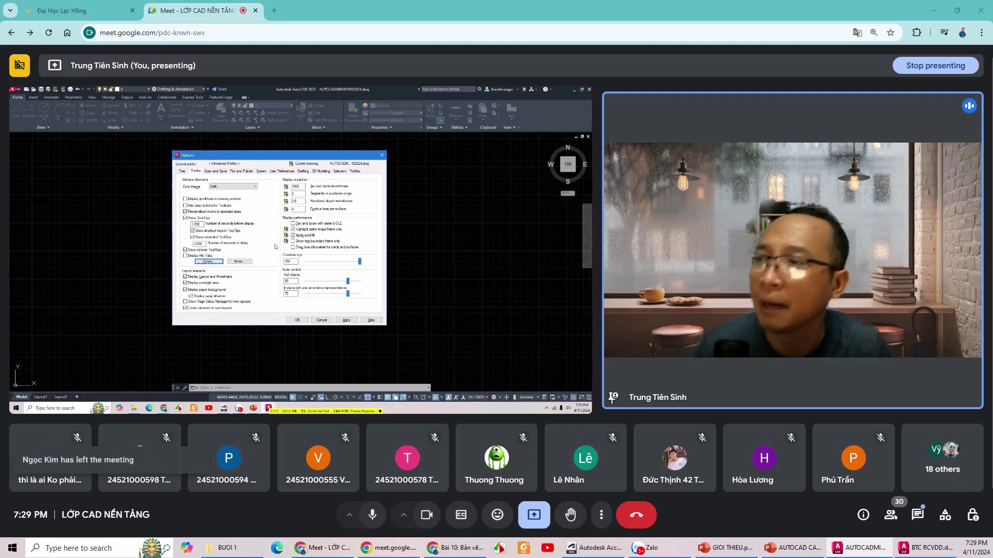
In the Open and Save settings, try default save formats, briefly choosing AutoCAD 2018 Drawing.
{"action": "left_click", "coordinate": [222, 172]}
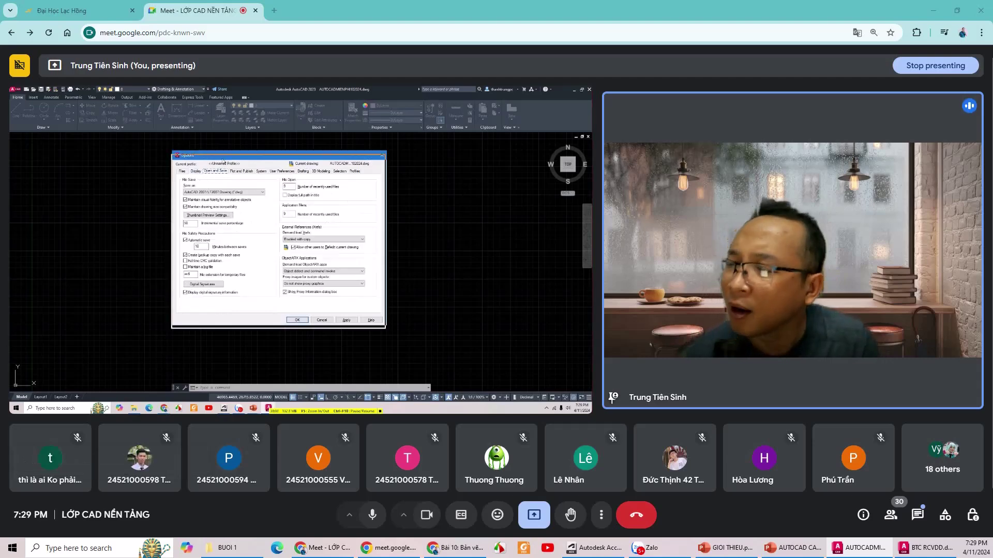
{"action": "left_click", "coordinate": [217, 196]}
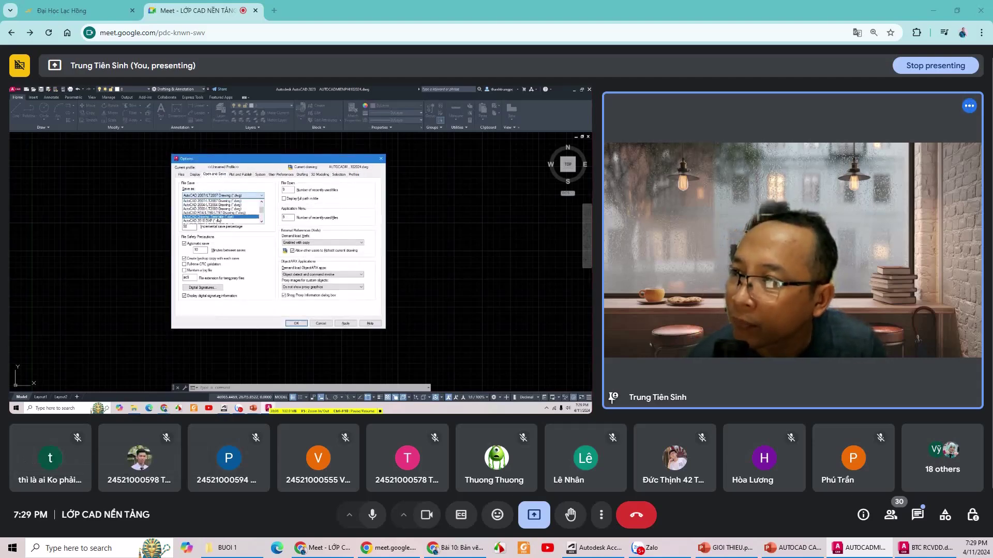
{"action": "scroll", "coordinate": [242, 219], "scroll_direction": "down", "scroll_amount": 3}
{"action": "left_click", "coordinate": [260, 223]}
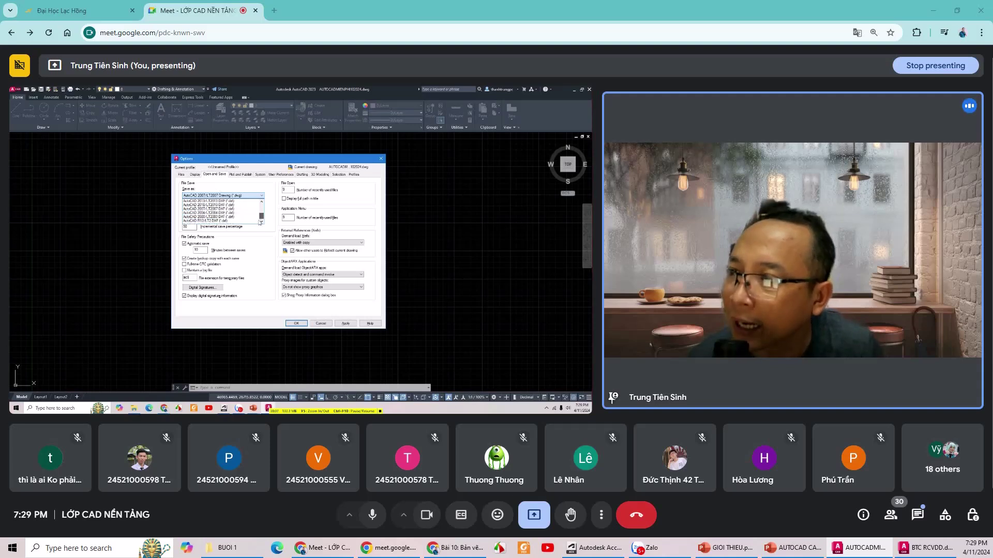
{"action": "scroll", "coordinate": [259, 219], "scroll_direction": "up", "scroll_amount": 1}
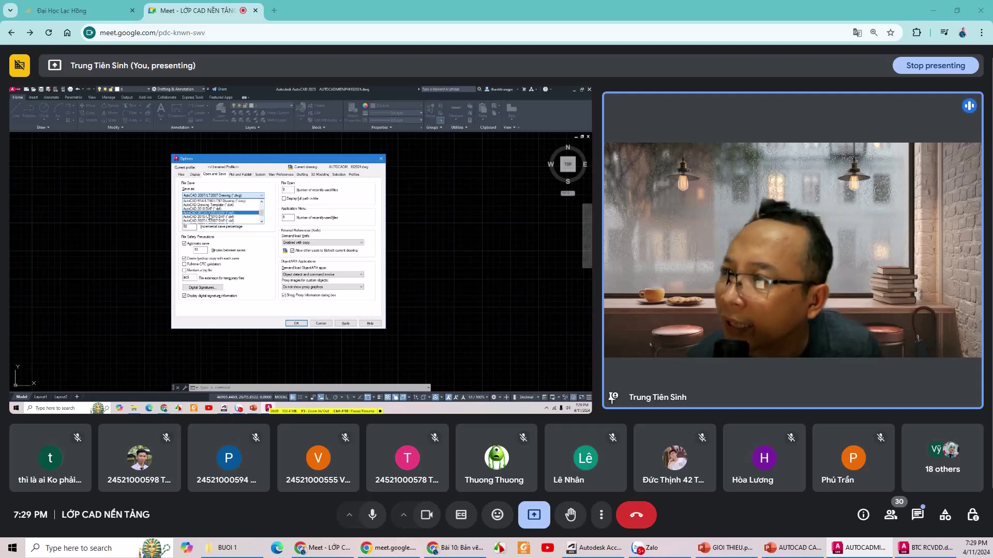
{"action": "scroll", "coordinate": [222, 217], "scroll_direction": "up", "scroll_amount": 2}
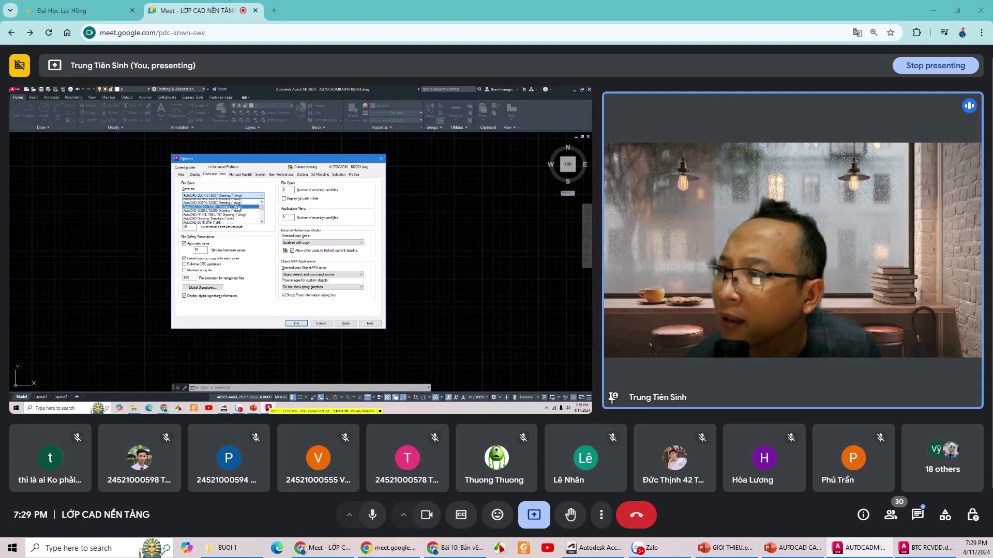
{"action": "left_click", "coordinate": [239, 206]}
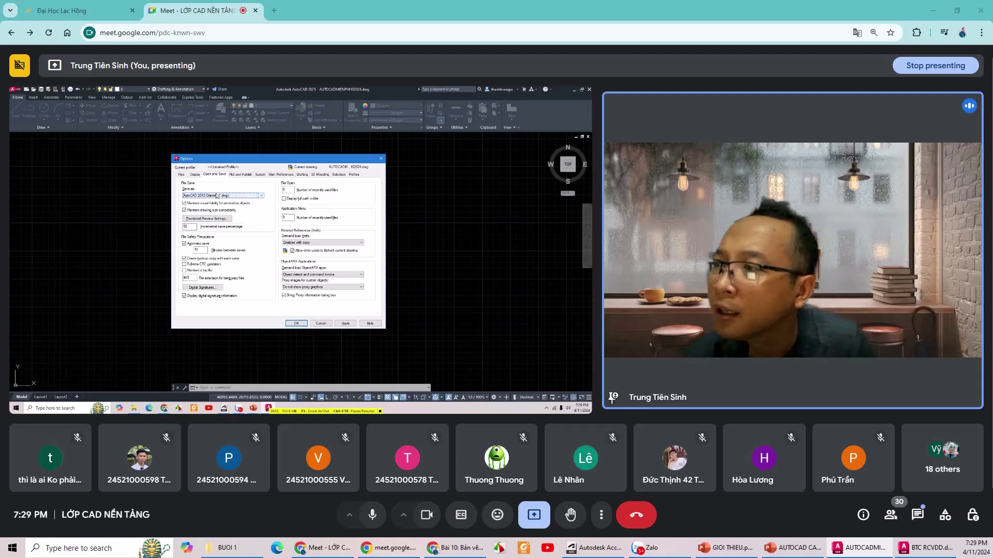
{"action": "left_click", "coordinate": [217, 195]}
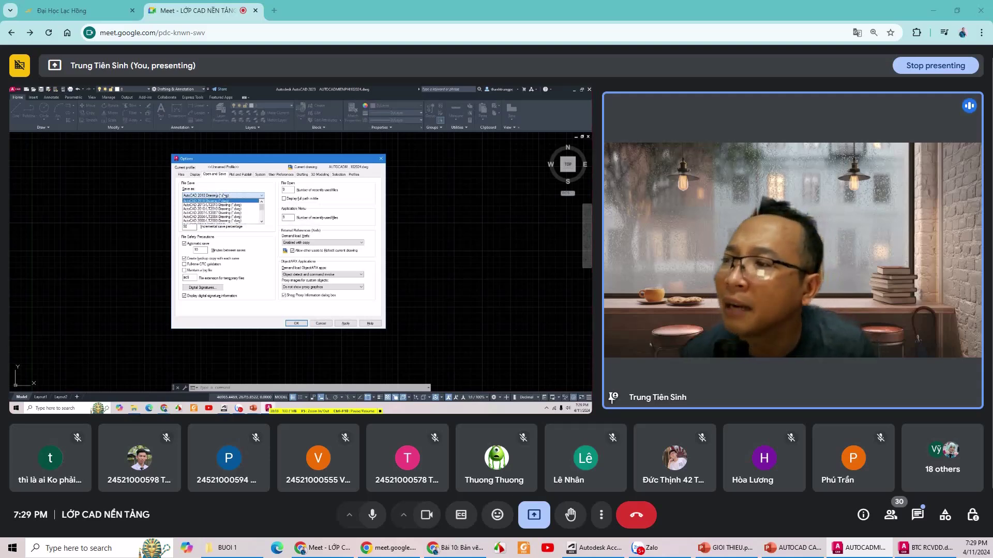
{"action": "left_click", "coordinate": [206, 201]}
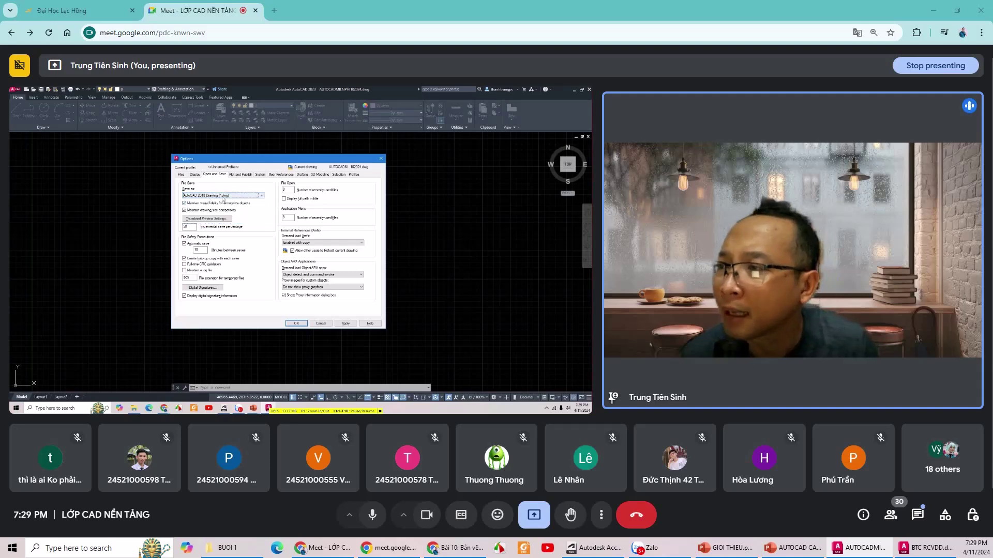
{"action": "left_click", "coordinate": [257, 196]}
{"action": "left_click", "coordinate": [226, 201]}
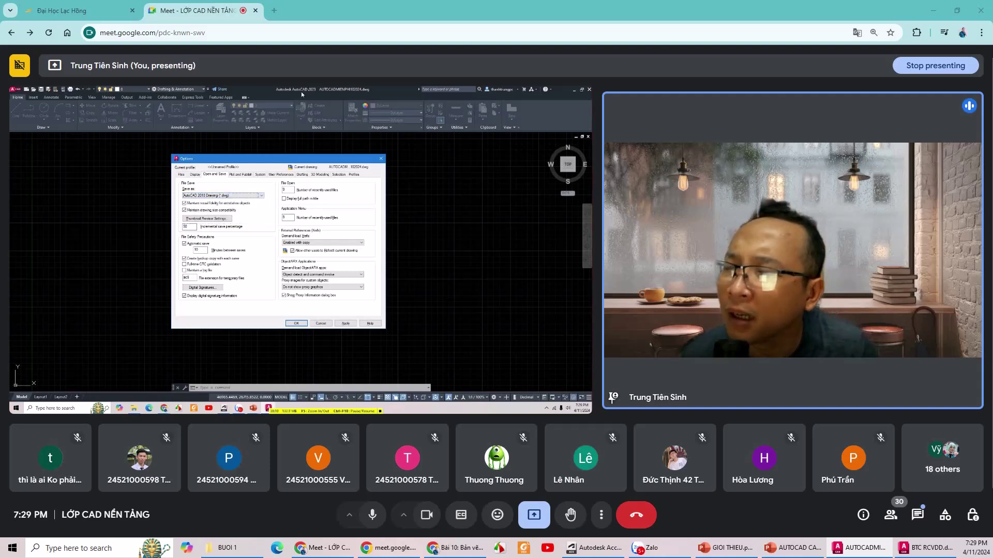
Set the default save format to AutoCAD 2007/LT2007 Drawing (*.dwg).
{"action": "left_click", "coordinate": [209, 197]}
{"action": "left_click", "coordinate": [209, 202]}
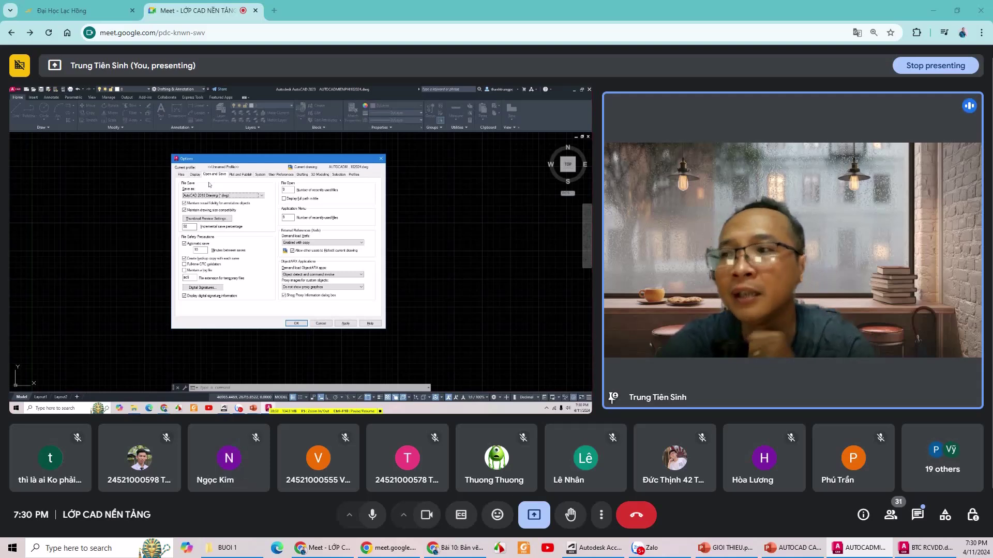
{"action": "left_click", "coordinate": [210, 195]}
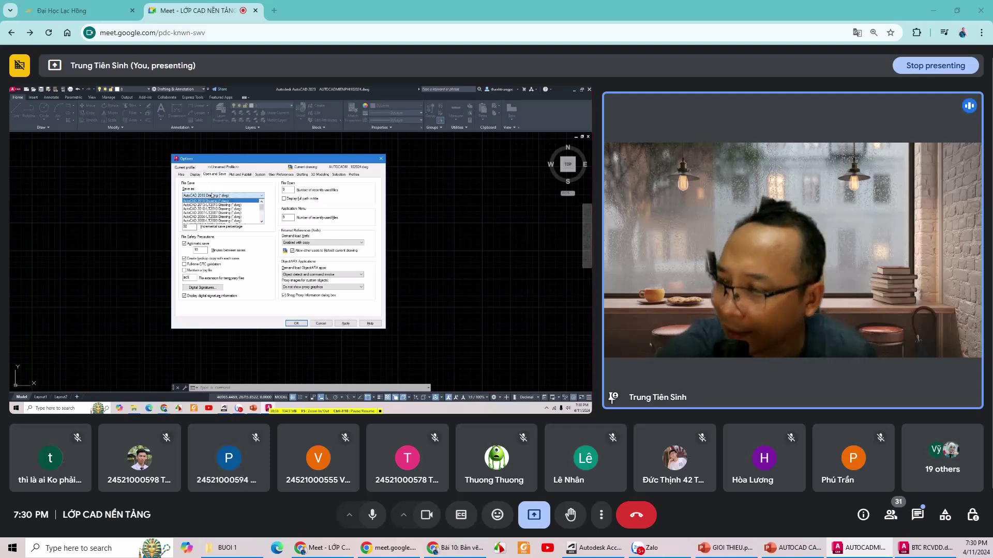
{"action": "left_click", "coordinate": [202, 213]}
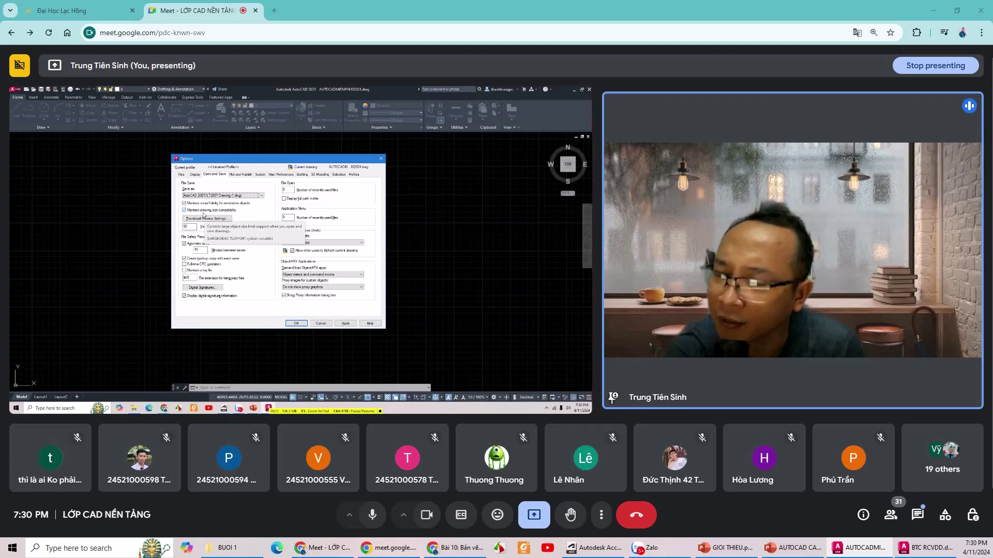
{"action": "left_click", "coordinate": [213, 196]}
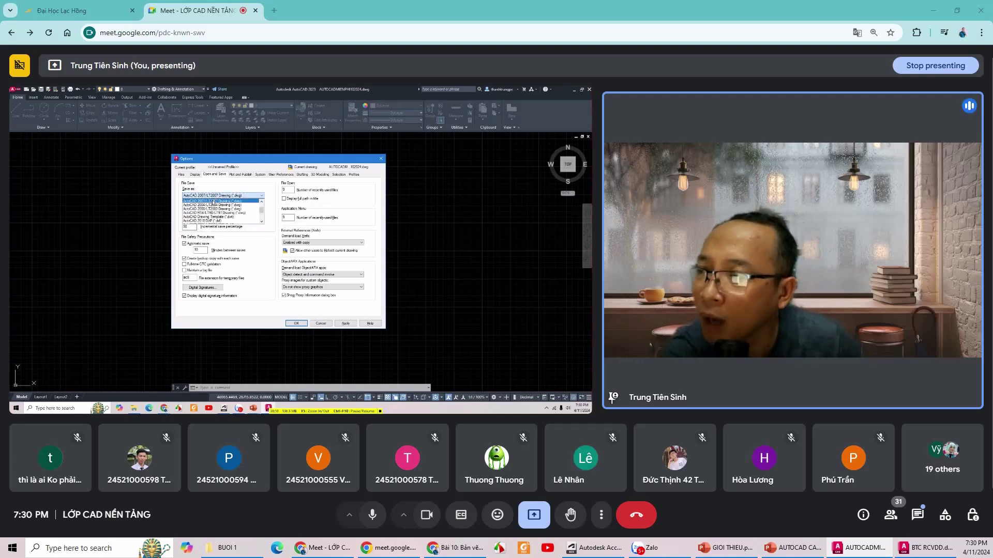
{"action": "left_click", "coordinate": [210, 200]}
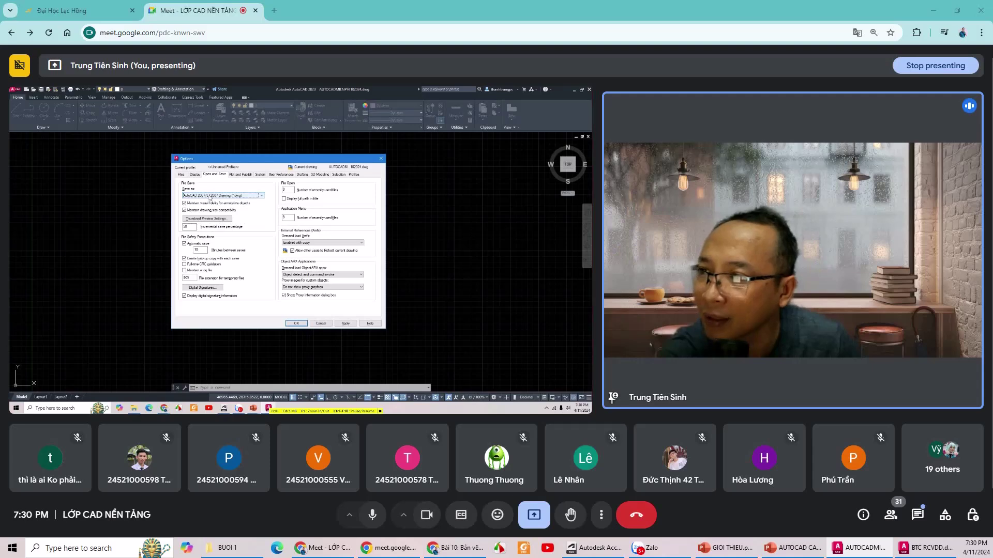
{"action": "left_click", "coordinate": [209, 196]}
{"action": "left_click", "coordinate": [209, 200]}
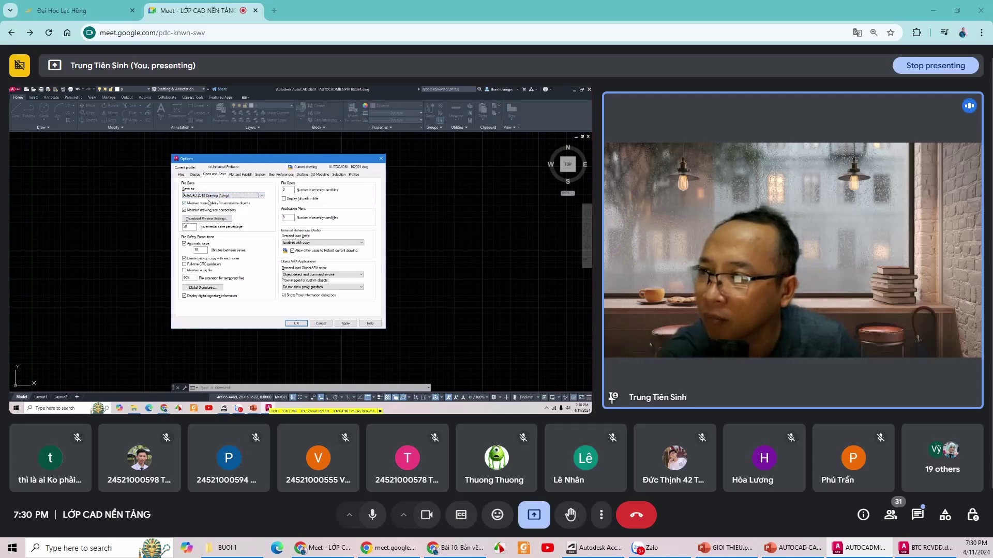
{"action": "left_click", "coordinate": [210, 212]}
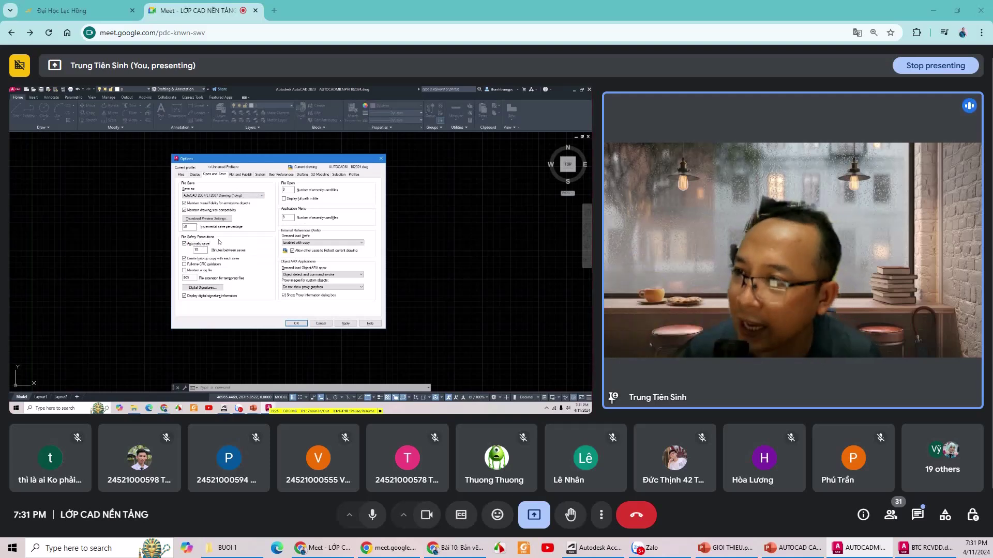
On the Drafting settings, enlarge the AutoSnap marker size and adjust the aperture size.
{"action": "left_click", "coordinate": [237, 176]}
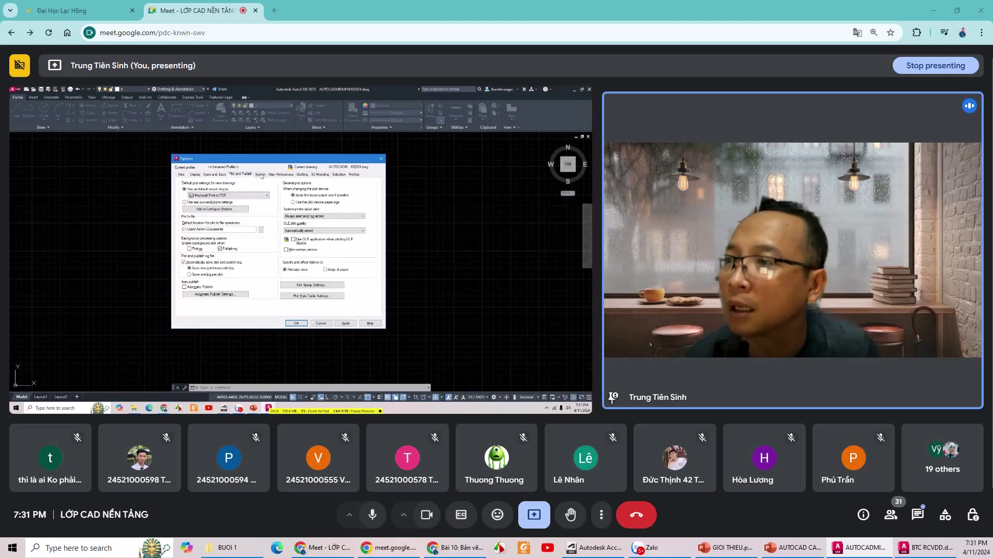
{"action": "left_click", "coordinate": [260, 175]}
{"action": "left_click", "coordinate": [282, 175]}
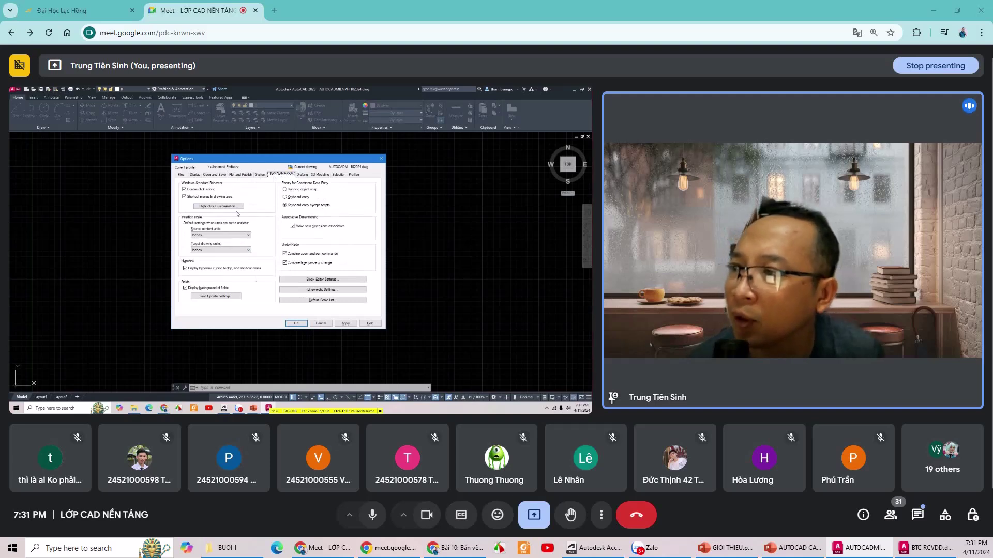
{"action": "left_click", "coordinate": [304, 176]}
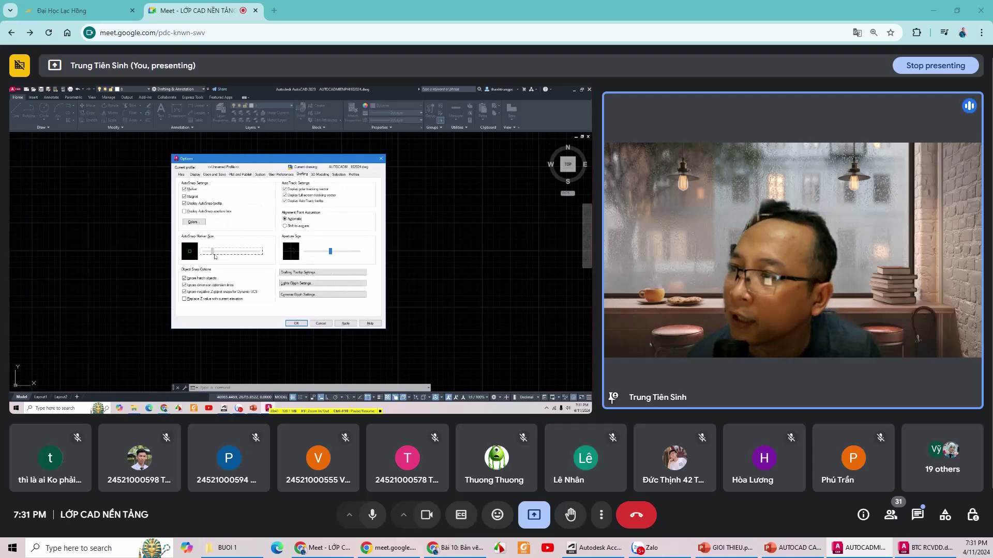
{"action": "left_click_drag", "start_coordinate": [214, 257], "coordinate": [229, 252]}
{"action": "left_click", "coordinate": [333, 253]}
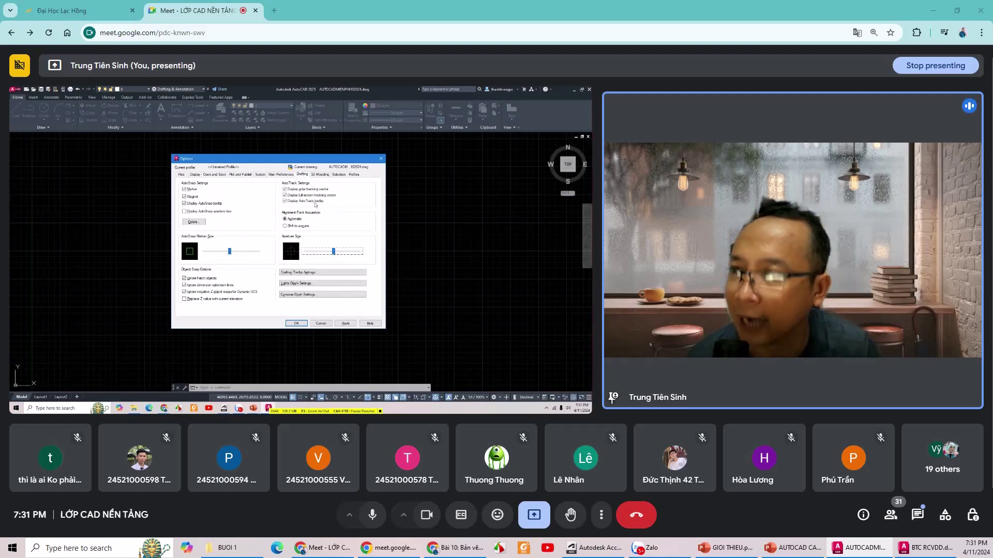
Move through the 3D Modeling settings to the Selection settings.
{"action": "left_click", "coordinate": [318, 175]}
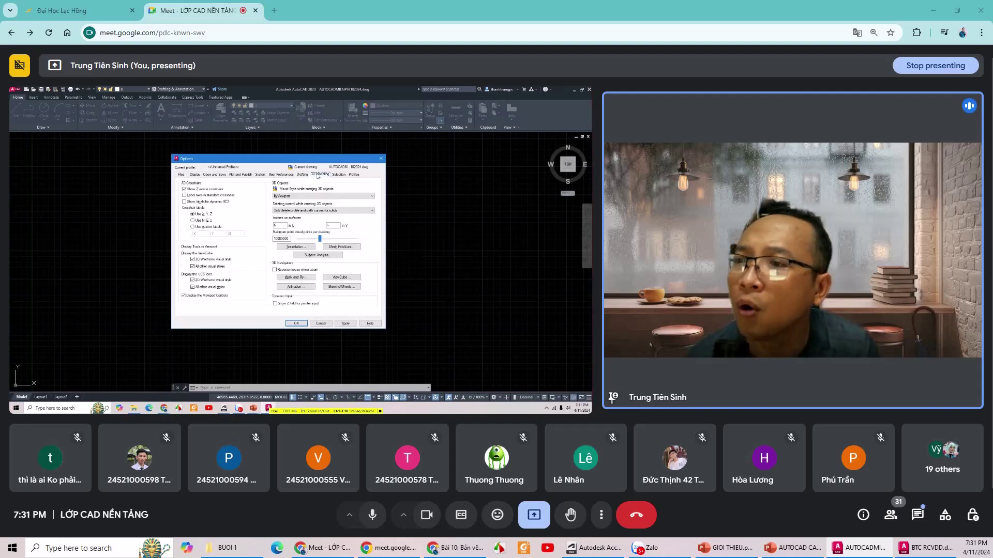
{"action": "left_click", "coordinate": [301, 175]}
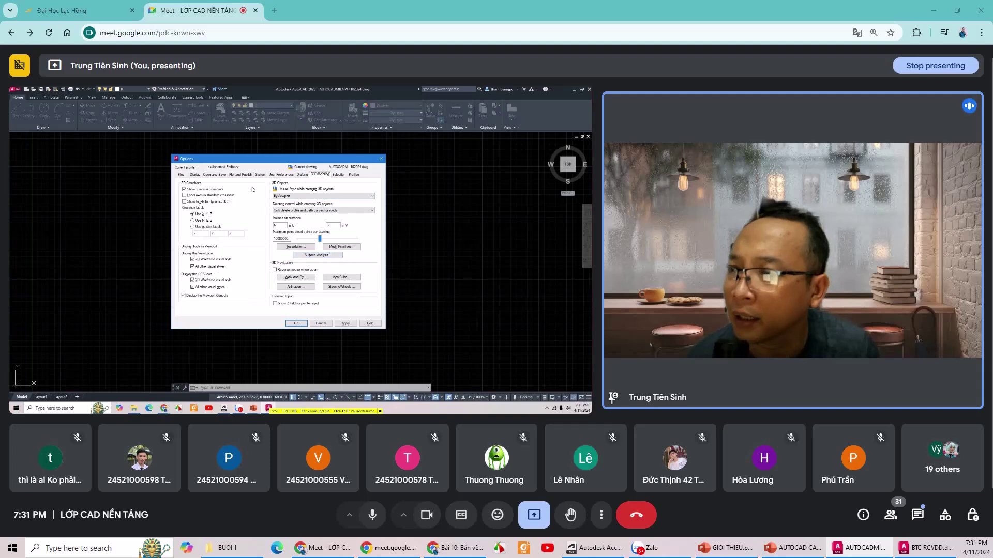
{"action": "left_click", "coordinate": [337, 175]}
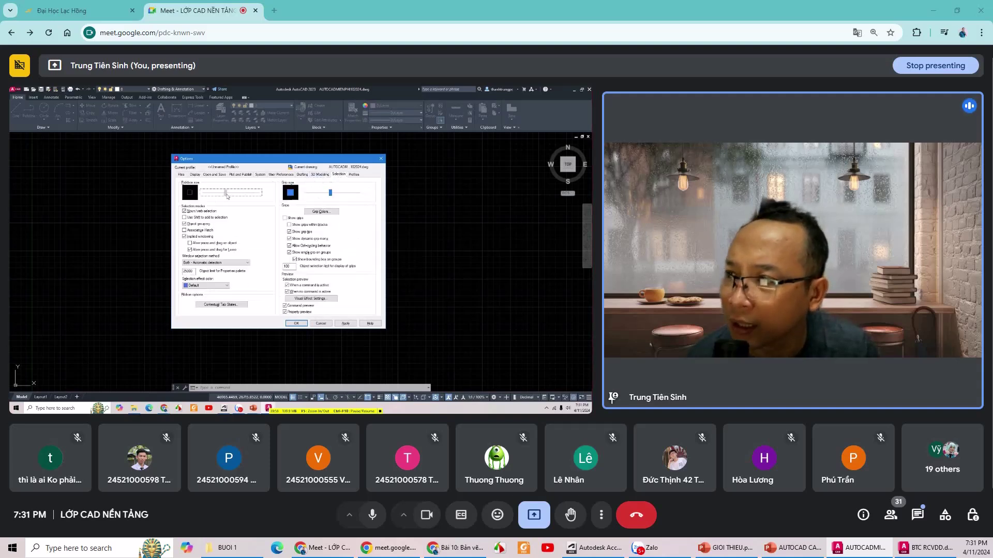
Drag the grip size slider slightly larger in the Selection settings.
{"action": "left_click_drag", "start_coordinate": [329, 193], "coordinate": [332, 194]}
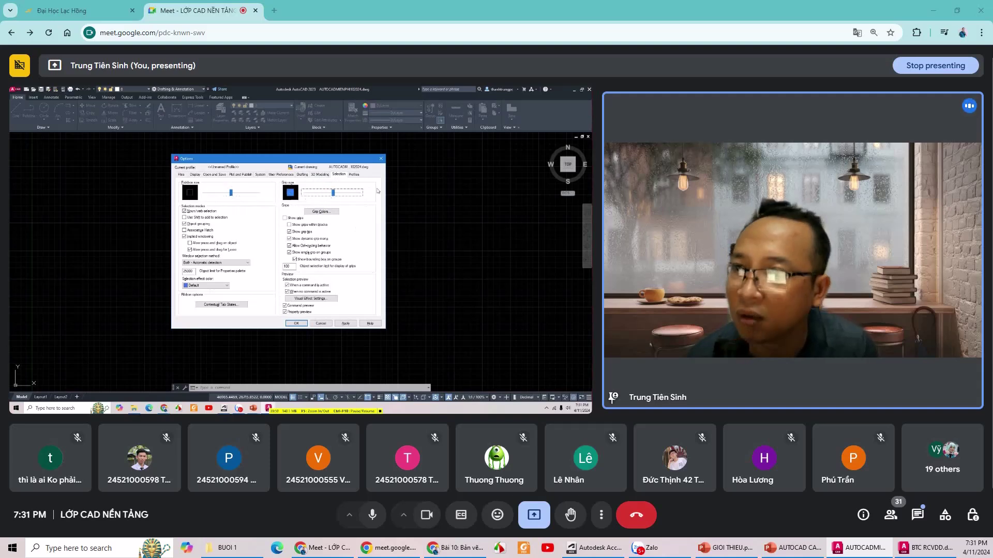
{"action": "left_click", "coordinate": [353, 175]}
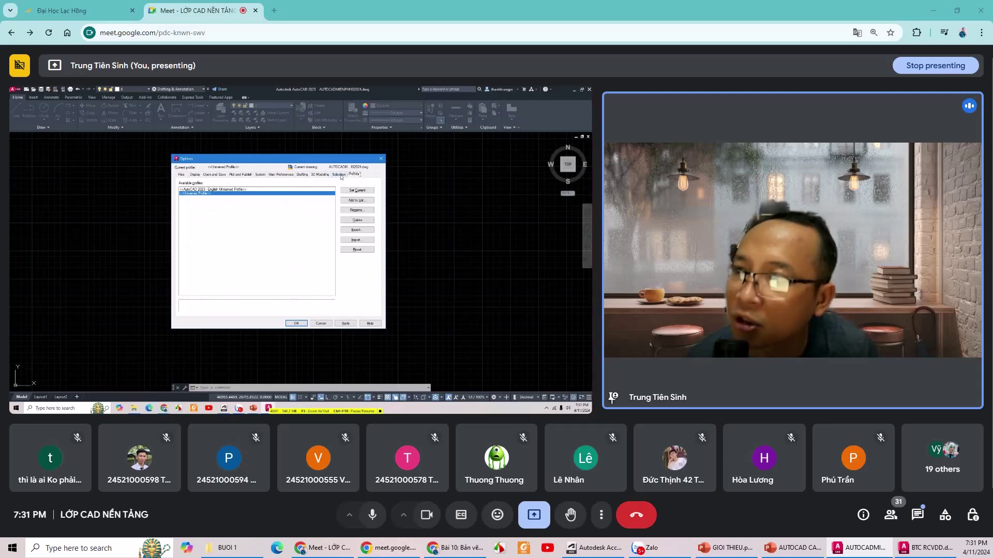
{"action": "left_click", "coordinate": [339, 175]}
Review the other Options pages and Profiles, then apply all changed options.
{"action": "left_click", "coordinate": [302, 175]}
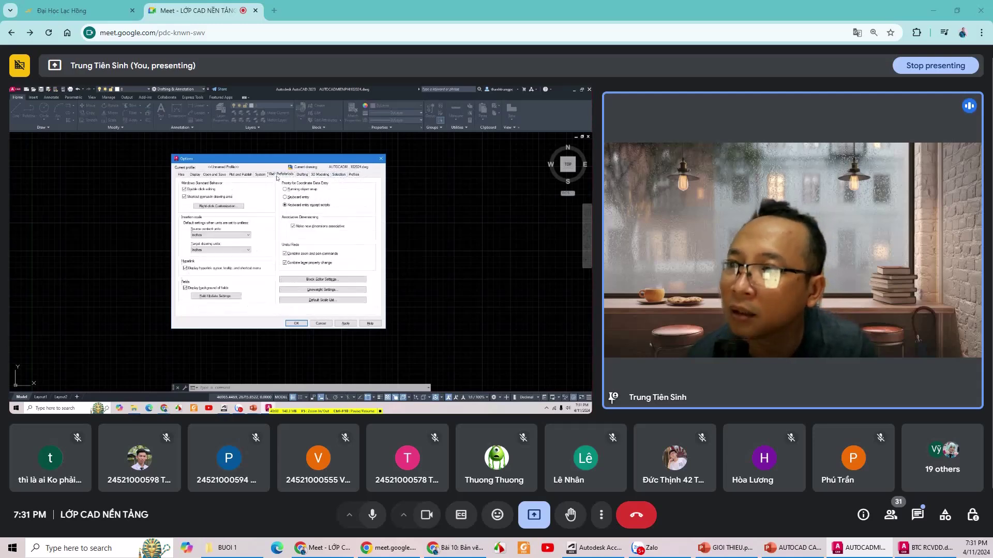
{"action": "left_click", "coordinate": [213, 175]}
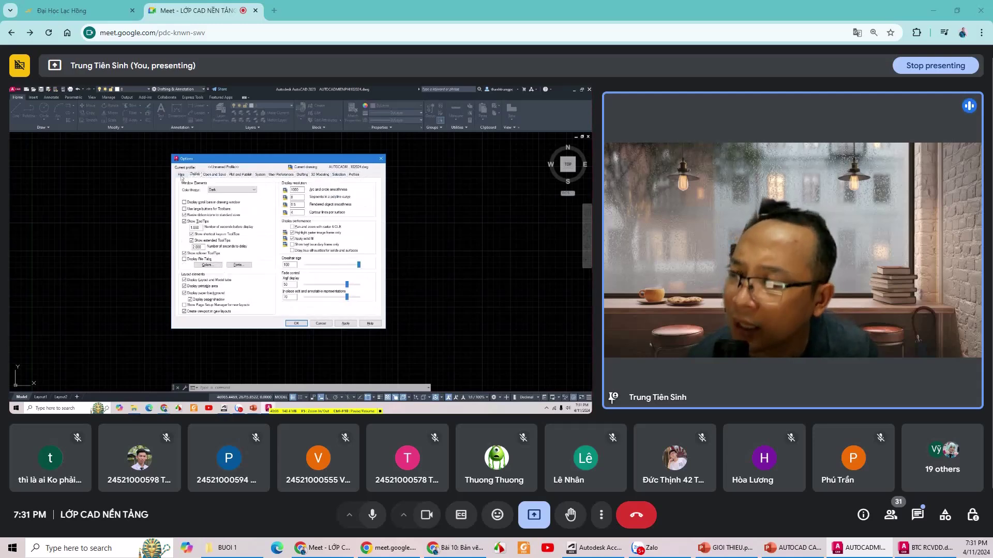
{"action": "left_click", "coordinate": [181, 175]}
{"action": "left_click", "coordinate": [214, 174]}
{"action": "left_click", "coordinate": [245, 176]}
{"action": "left_click", "coordinate": [260, 174]}
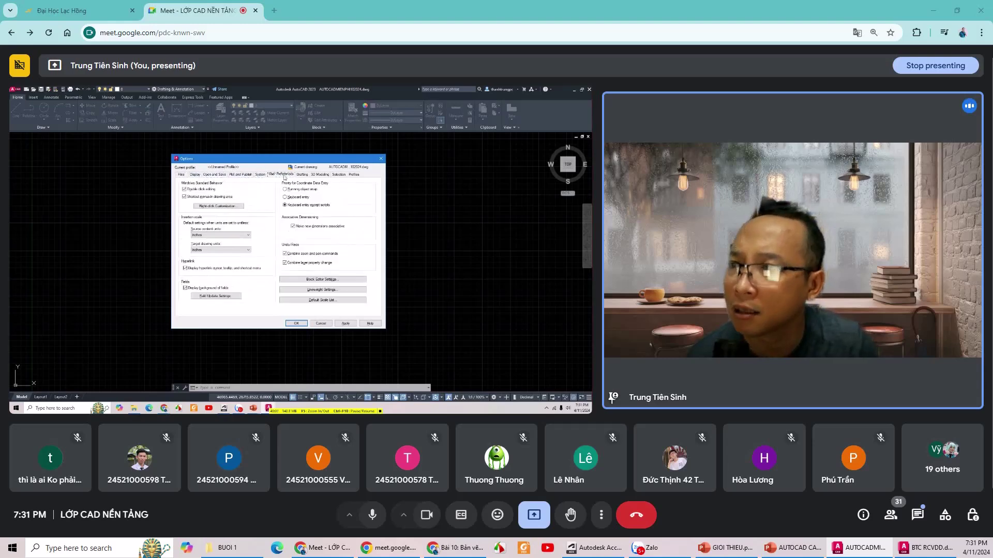
{"action": "left_click", "coordinate": [302, 175]}
{"action": "left_click", "coordinate": [339, 175]}
{"action": "left_click", "coordinate": [354, 175]}
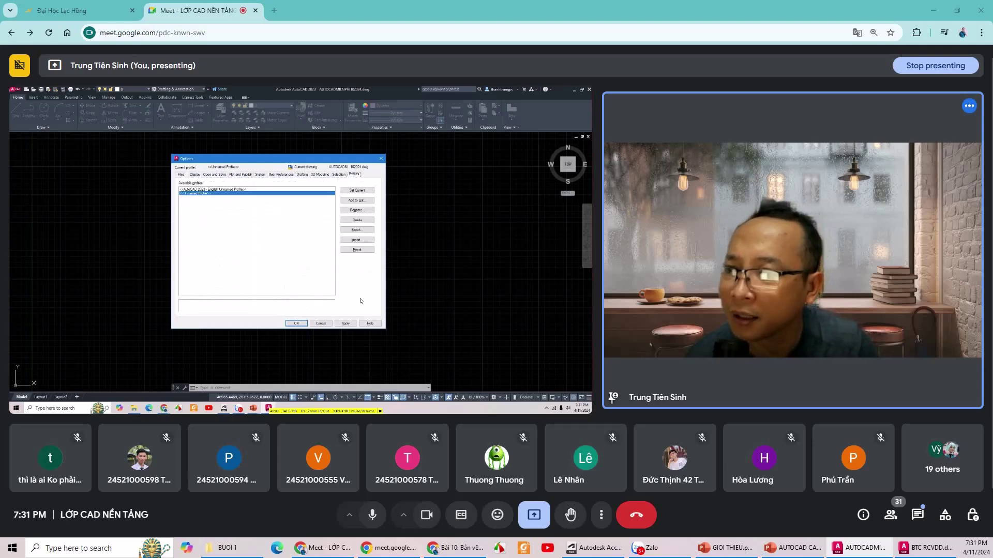
{"action": "left_click", "coordinate": [346, 324]}
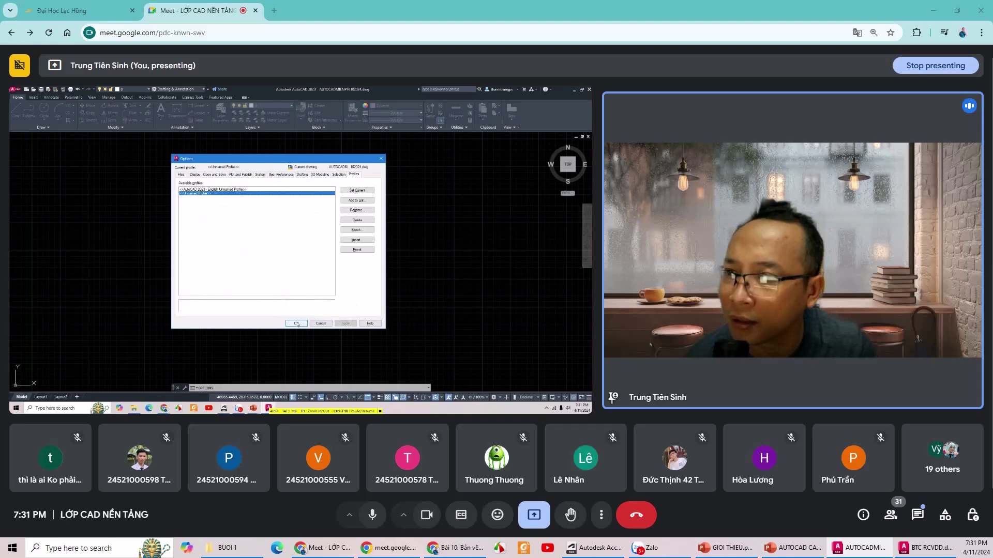
Close Options with OK, zoom in, and drag a test selection window on the canvas.
{"action": "left_click", "coordinate": [296, 324]}
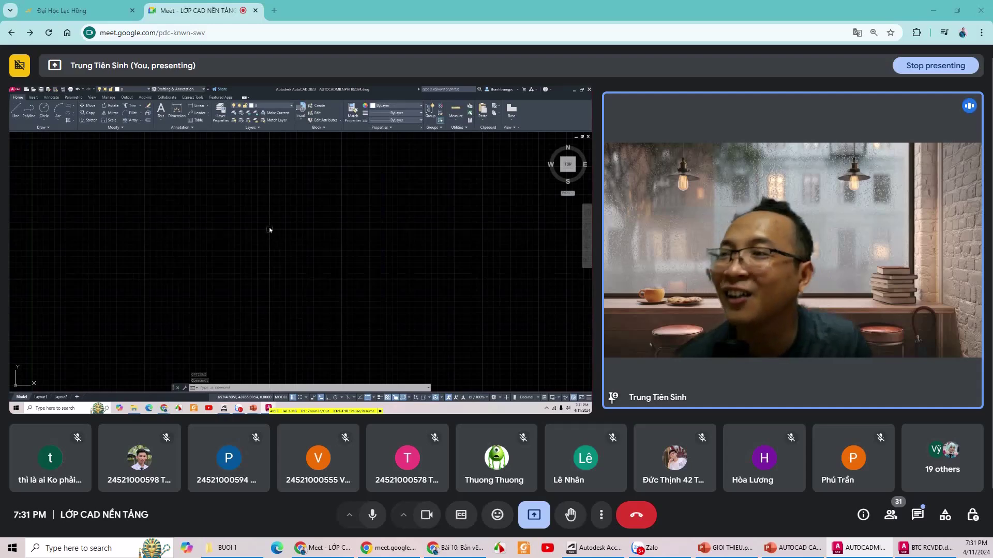
{"action": "scroll", "coordinate": [279, 229], "scroll_direction": "down", "scroll_amount": 3}
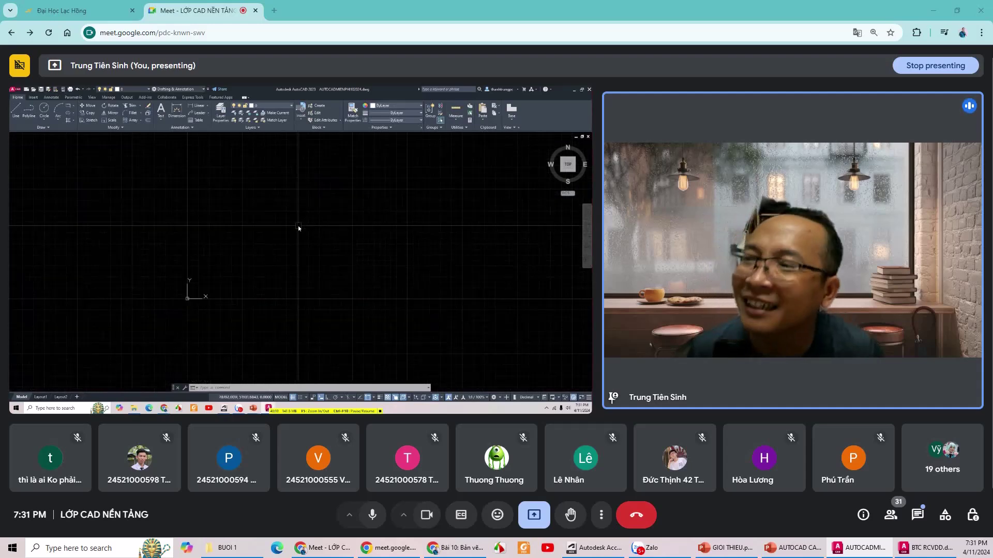
{"action": "scroll", "coordinate": [298, 225], "scroll_direction": "down", "scroll_amount": 3}
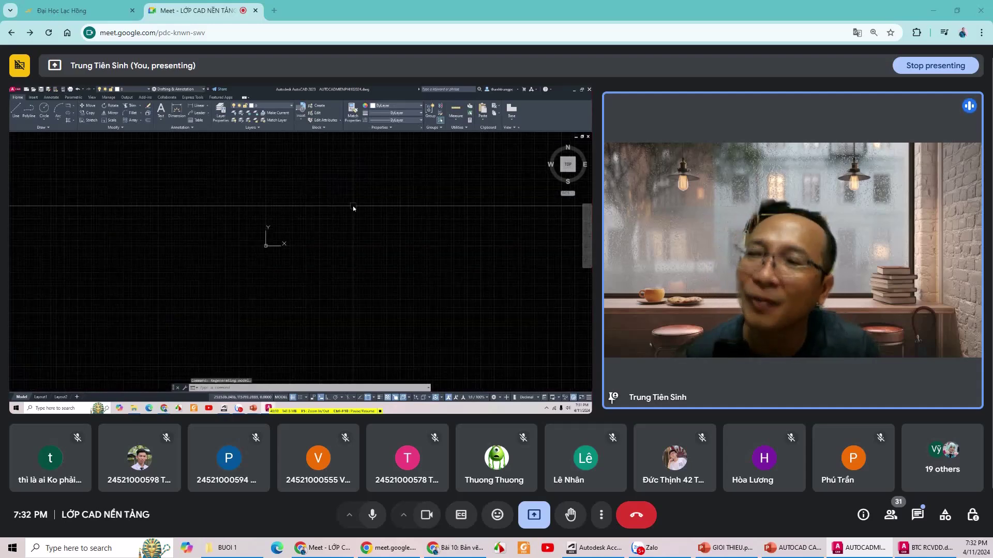
{"action": "left_click", "coordinate": [259, 179]}
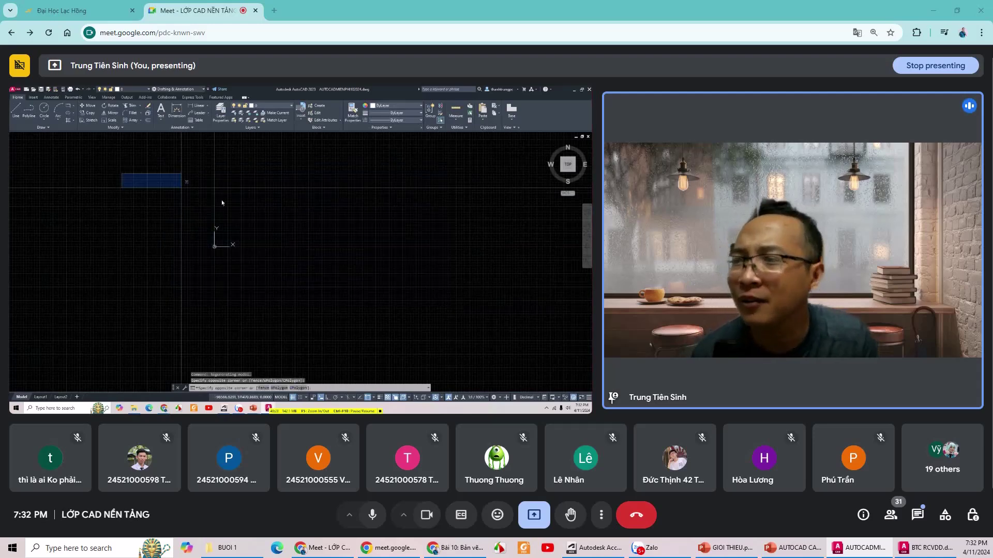
{"action": "left_click", "coordinate": [221, 202]}
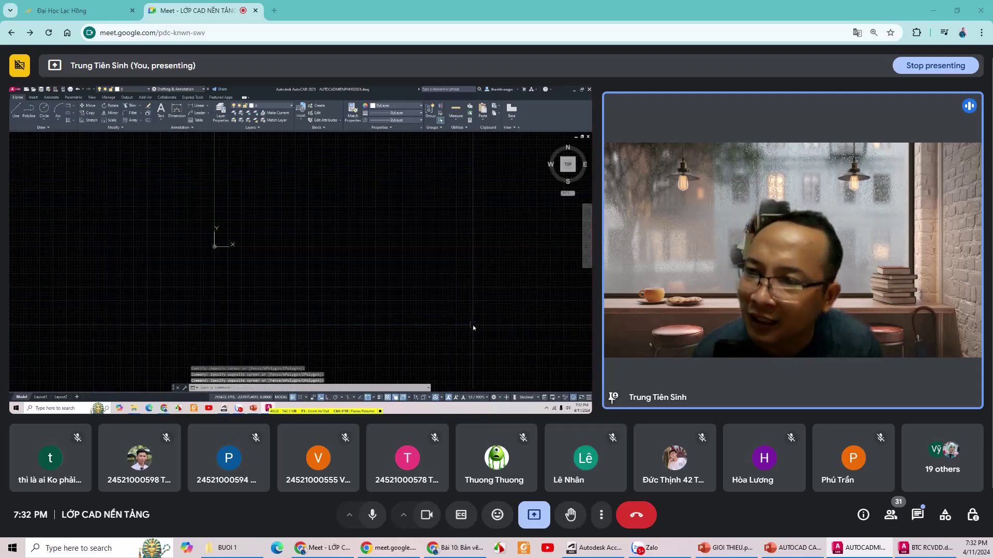
Zoom and pan around the blank gridded drawing to try the new settings.
{"action": "scroll", "coordinate": [473, 325], "scroll_direction": "down", "scroll_amount": 2}
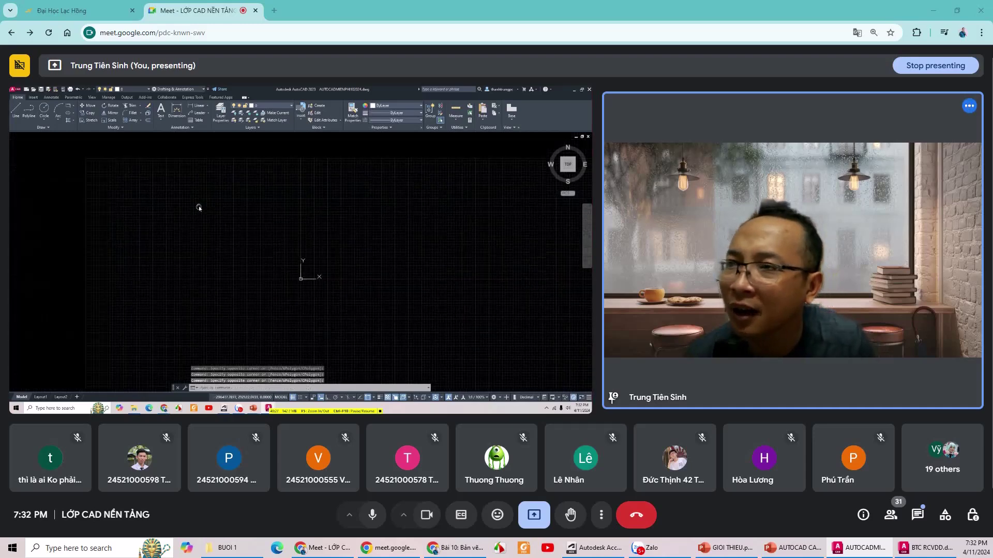
{"action": "scroll", "coordinate": [199, 208], "scroll_direction": "down", "scroll_amount": 1}
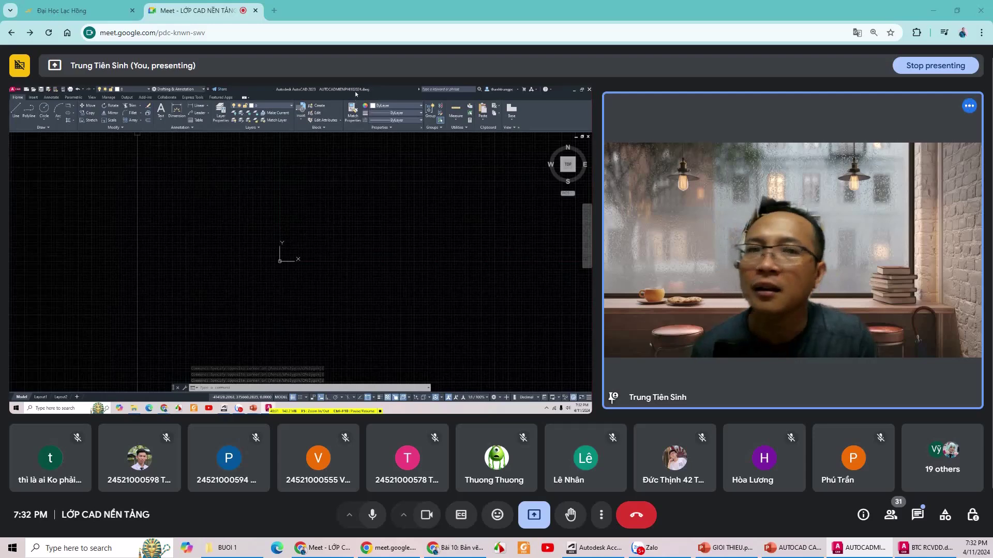
{"action": "middle_click_drag", "start_coordinate": [287, 175], "coordinate": [264, 185]}
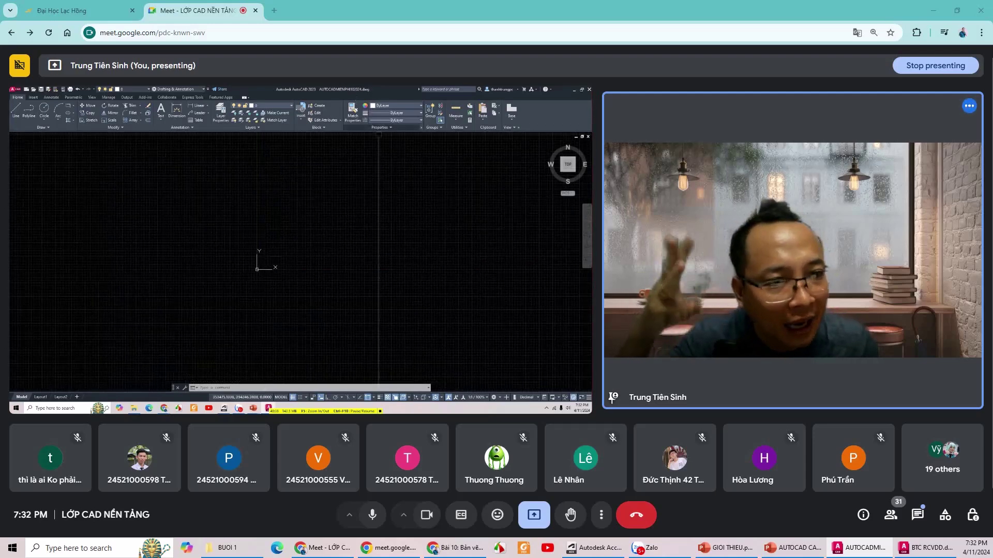
{"action": "scroll", "coordinate": [353, 247], "scroll_direction": "up", "scroll_amount": 2}
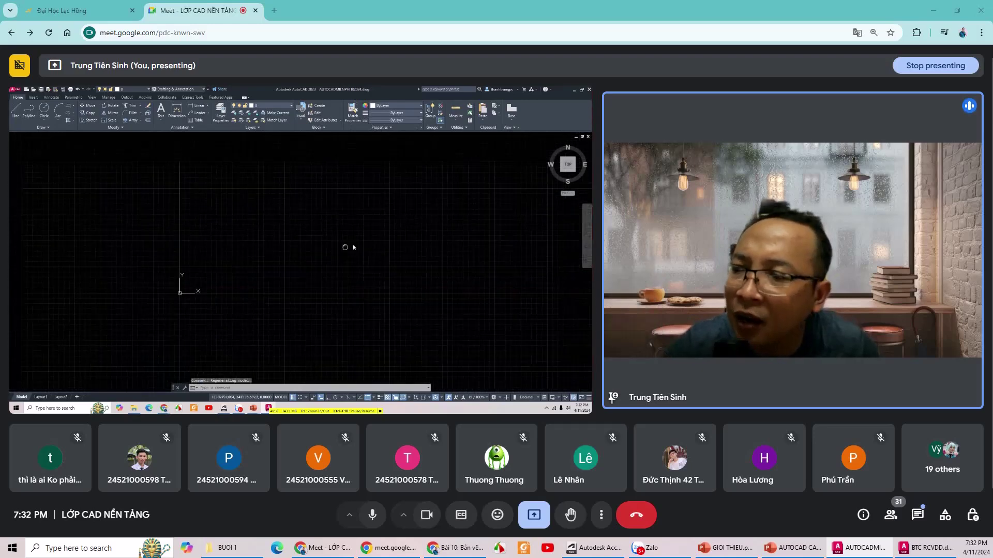
{"action": "scroll", "coordinate": [354, 247], "scroll_direction": "down", "scroll_amount": 2}
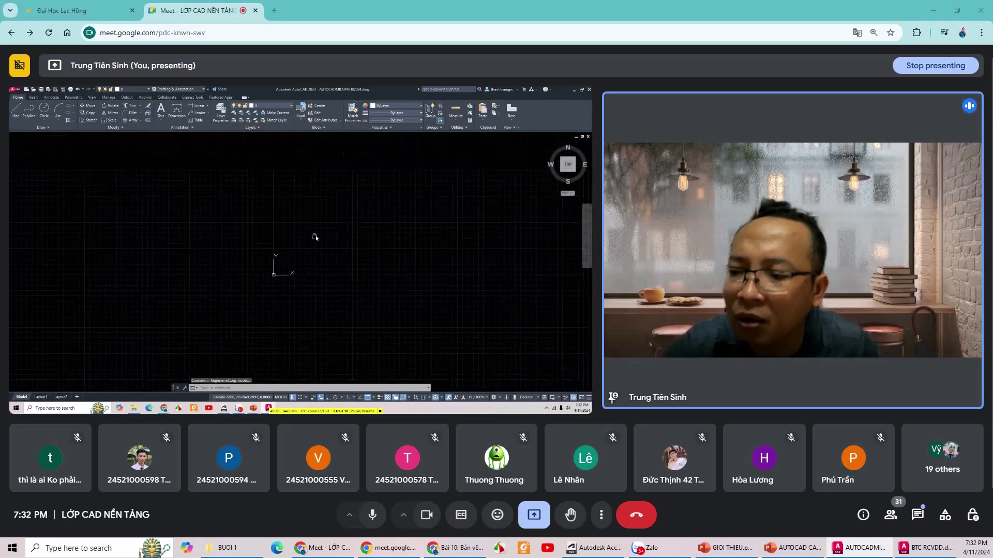
{"action": "middle_click_drag", "start_coordinate": [315, 236], "coordinate": [233, 223]}
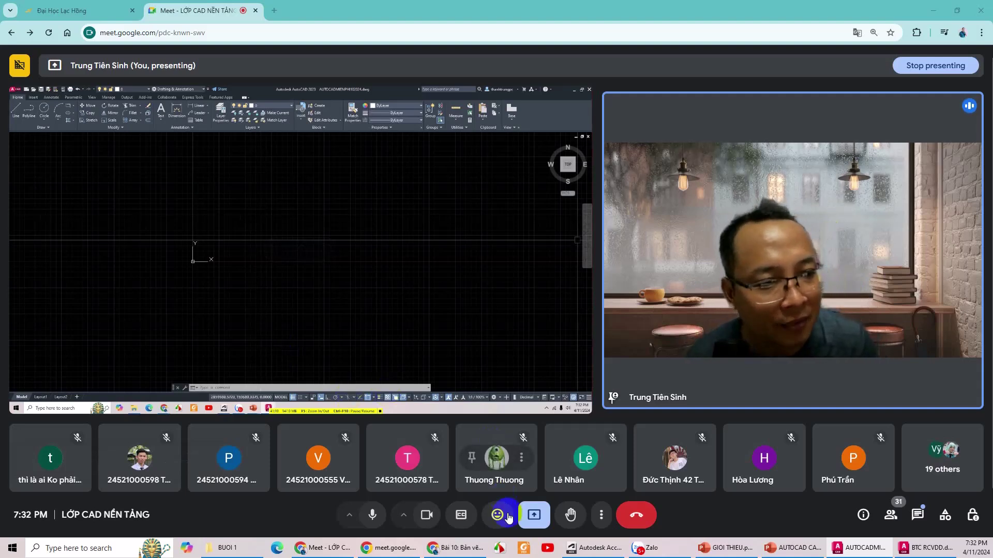
Stop presenting in Google Meet, unpin the presenter for everyone, and switch back to AutoCAD.
{"action": "left_click", "coordinate": [533, 514]}
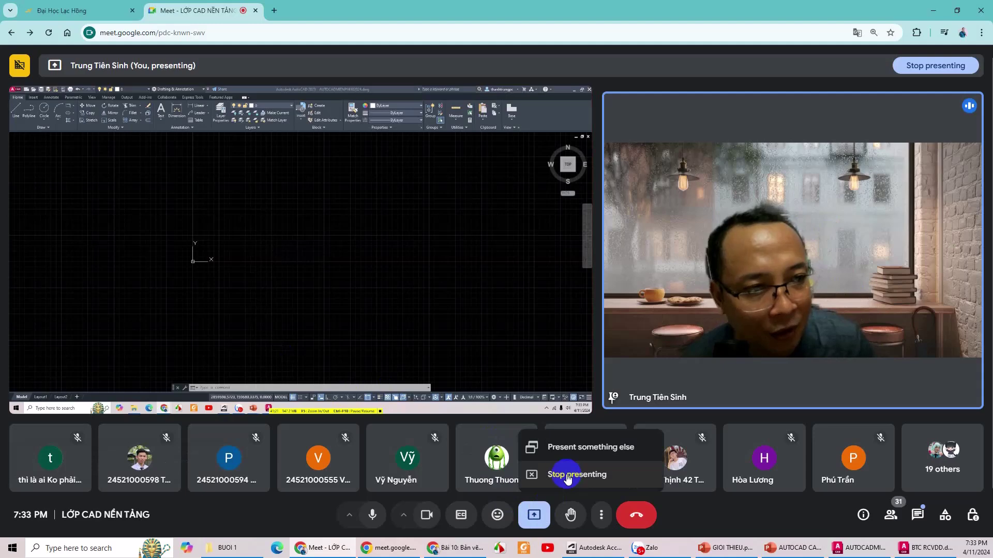
{"action": "left_click", "coordinate": [567, 478]}
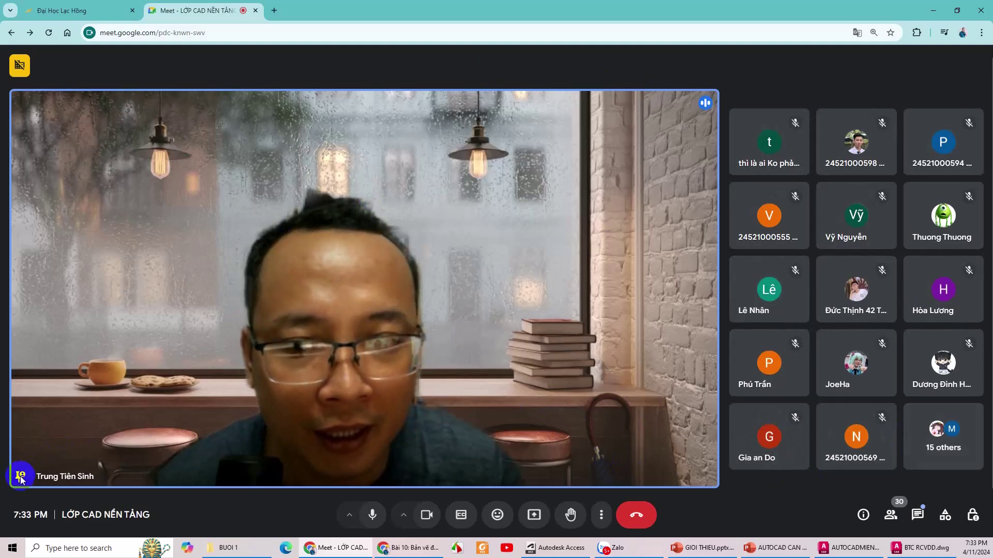
{"action": "mouse_move", "coordinate": [705, 103]}
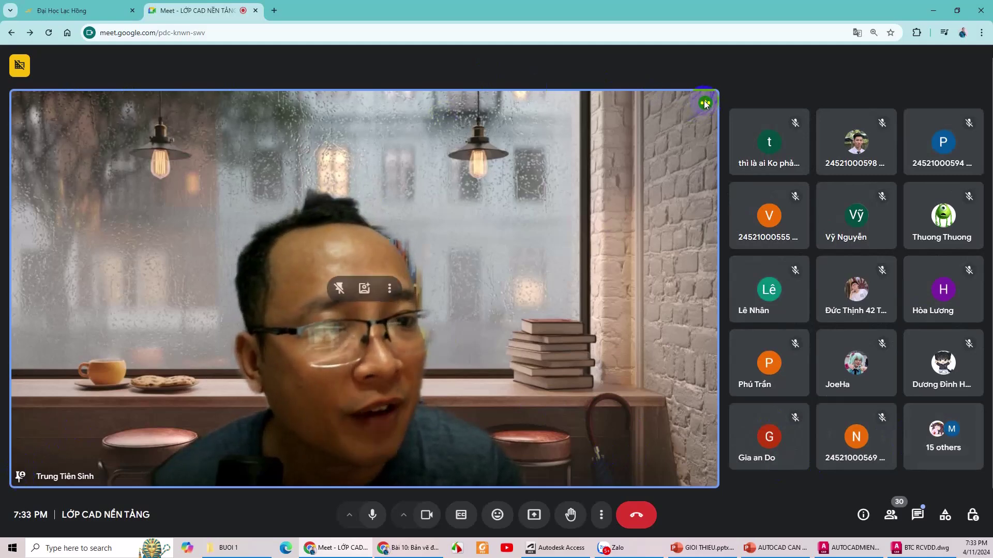
{"action": "left_click", "coordinate": [339, 288]}
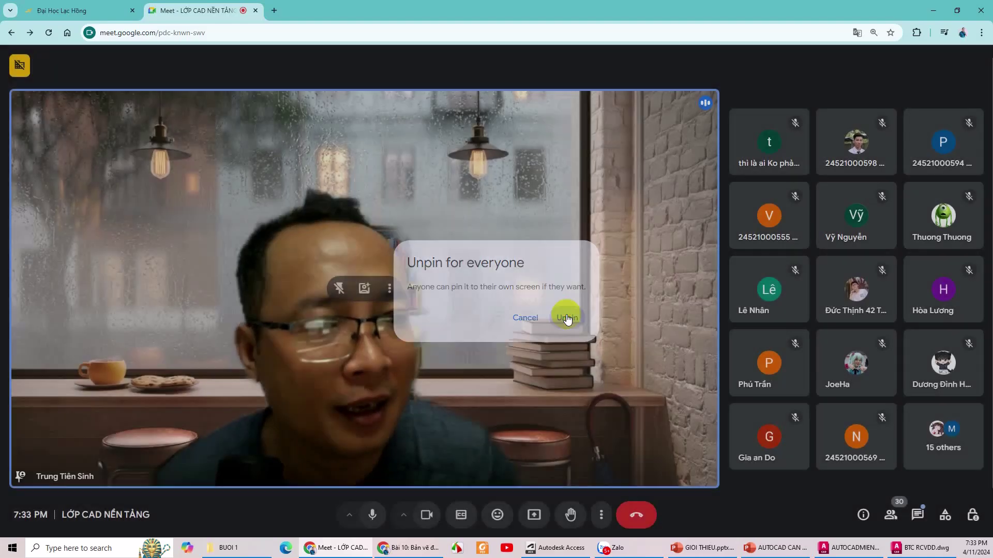
{"action": "left_click", "coordinate": [567, 317]}
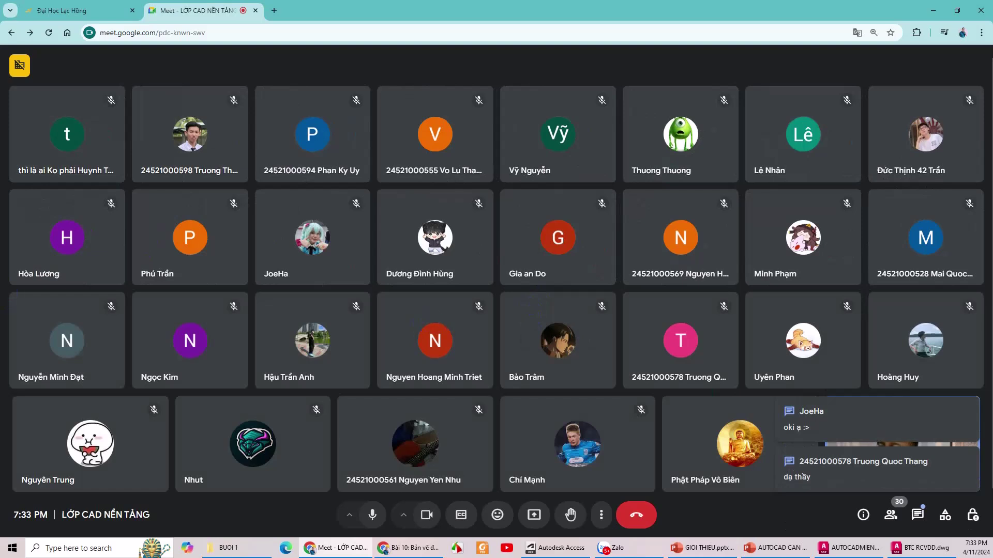
{"action": "key", "text": "alt+Tab"}
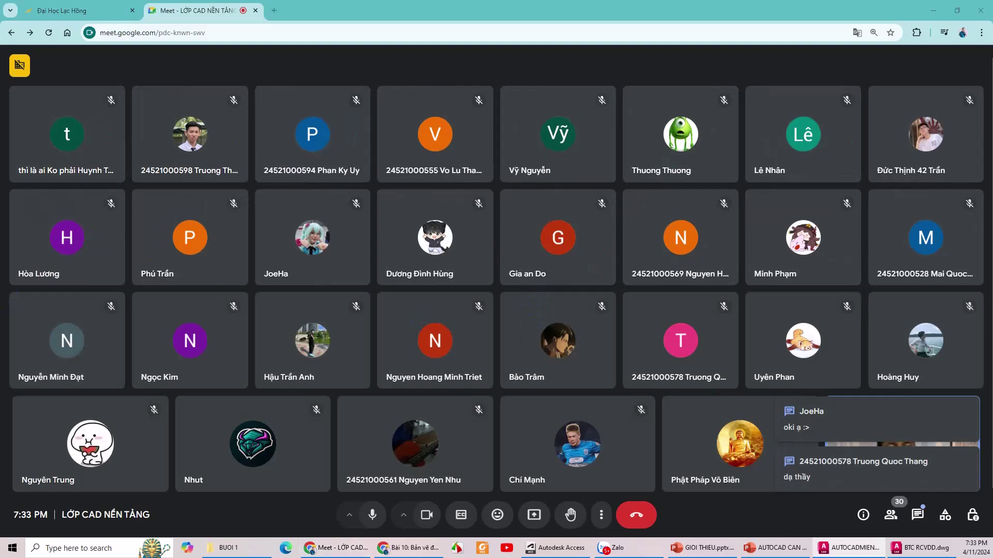